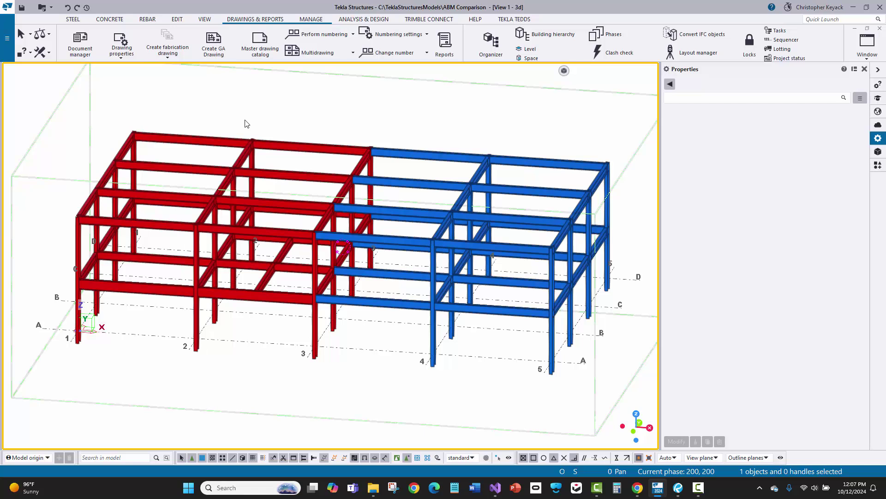
- Examine the assembly numbering prefix in the properties of the red roof beam between grids 2 and 3 on grid line D
{"action": "scroll", "coordinate": [360, 122], "scroll_direction": "up", "scroll_amount": 10}
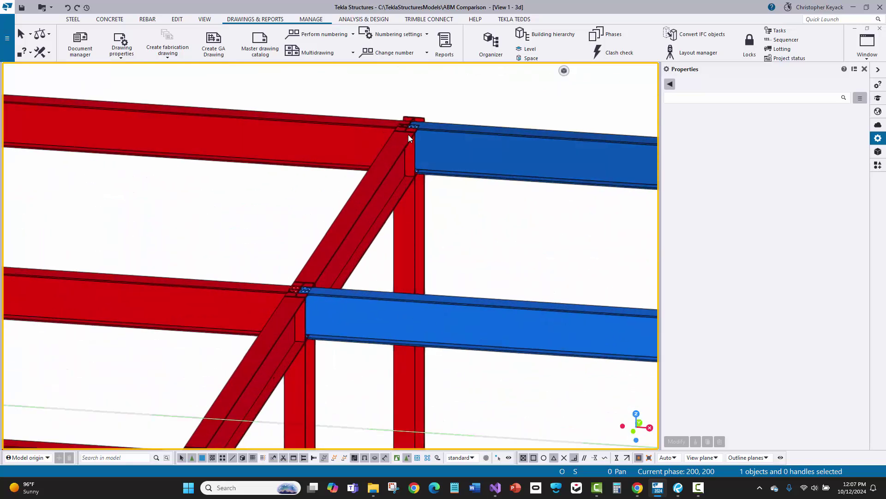
{"action": "left_click", "coordinate": [399, 148]}
{"action": "scroll", "coordinate": [316, 146], "scroll_direction": "down", "scroll_amount": 3}
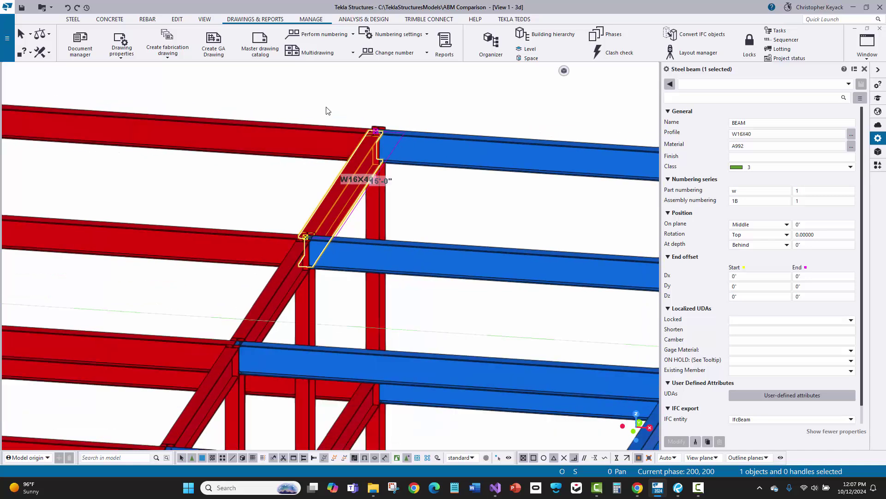
{"action": "scroll", "coordinate": [317, 116], "scroll_direction": "down", "scroll_amount": 6}
{"action": "scroll", "coordinate": [318, 134], "scroll_direction": "up", "scroll_amount": 5}
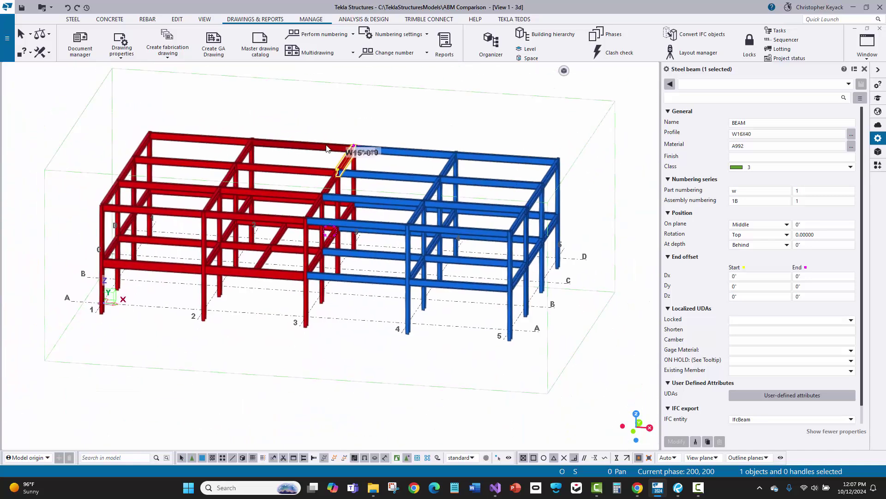
{"action": "scroll", "coordinate": [323, 148], "scroll_direction": "down", "scroll_amount": 2}
{"action": "left_click", "coordinate": [296, 146]}
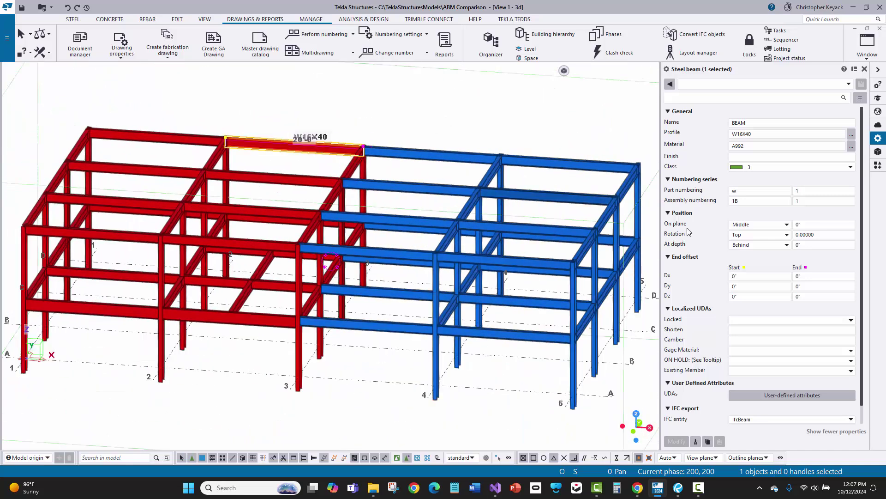
{"action": "left_click", "coordinate": [752, 203]}
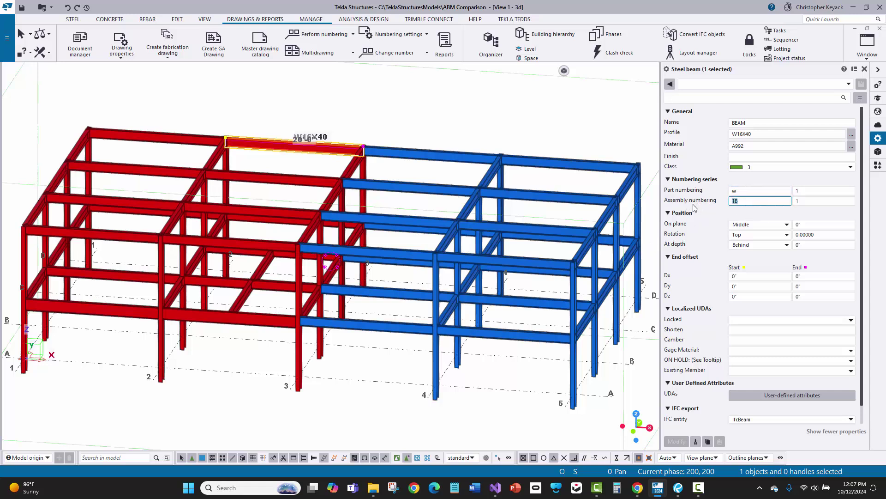
{"action": "left_click", "coordinate": [232, 199]}
{"action": "left_click", "coordinate": [396, 114]}
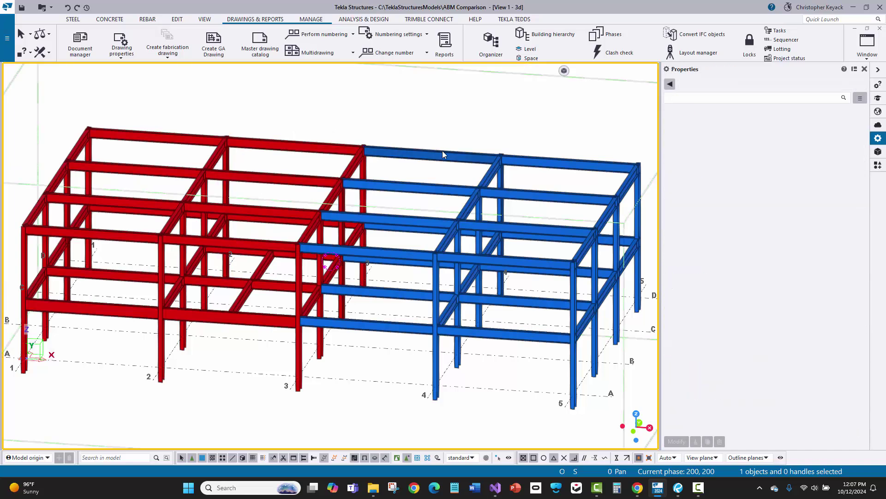
- Examine the assembly numbering prefix of the blue roof beam between grids 4 and 5 on grid line D
{"action": "left_click", "coordinate": [502, 183]}
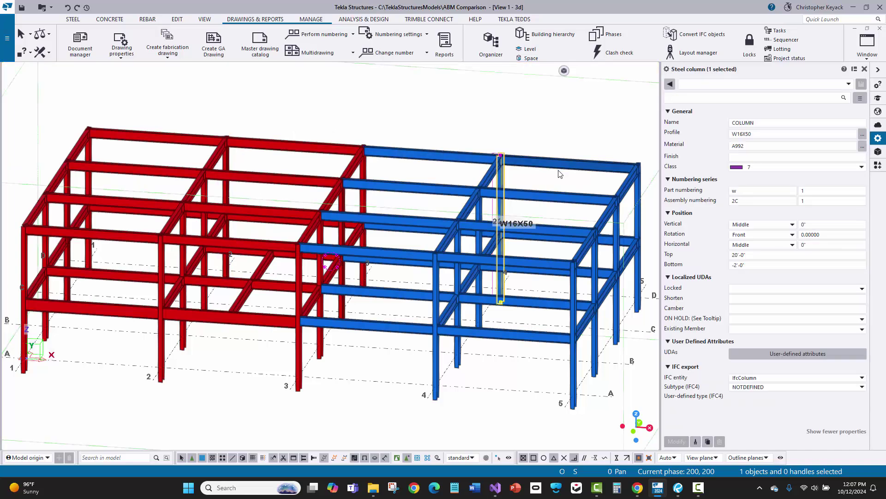
{"action": "left_click", "coordinate": [563, 170]}
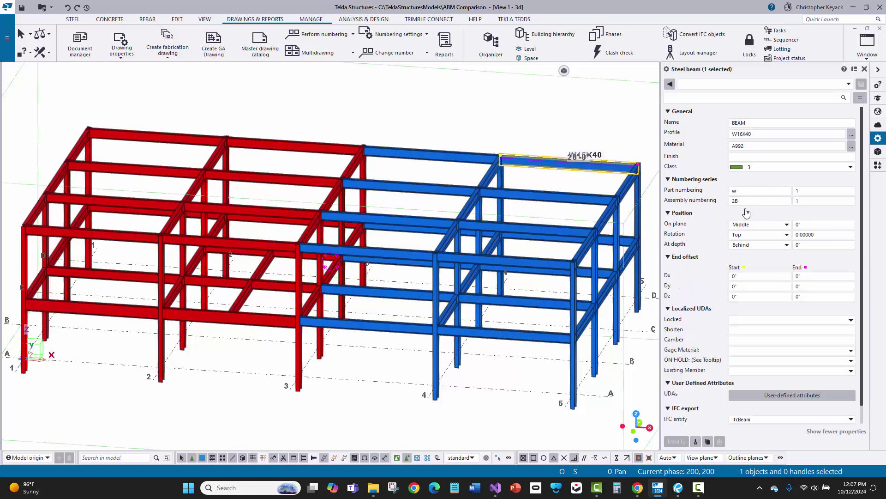
{"action": "left_click", "coordinate": [453, 148]}
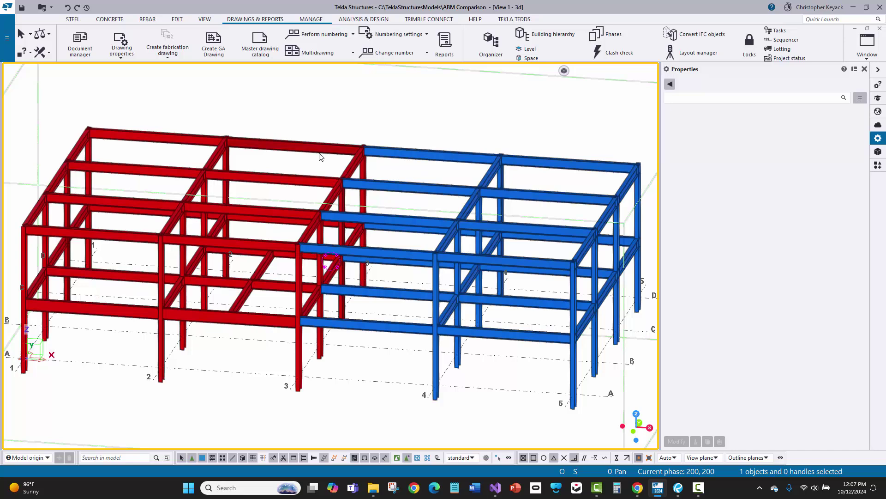
- Inquire the part and assembly positions of the blue roof beam between grids 3 and 4 on grid line D
{"action": "left_click", "coordinate": [374, 153]}
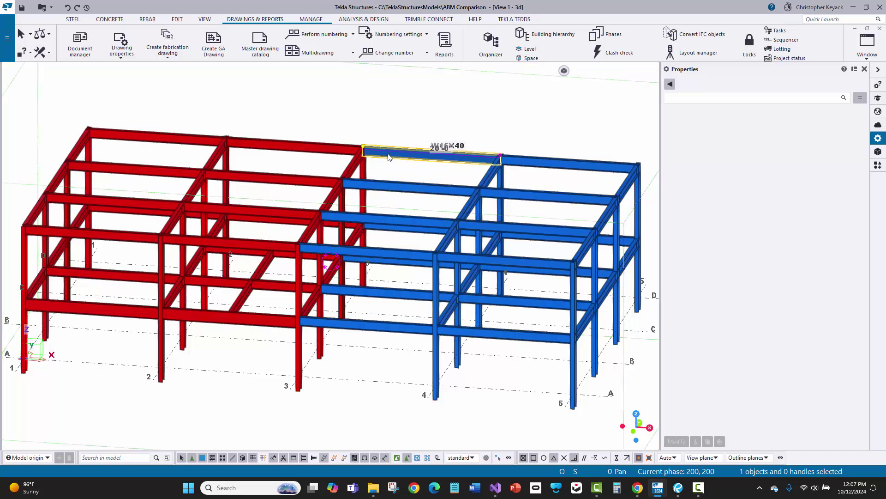
{"action": "right_click", "coordinate": [388, 153]}
{"action": "mouse_move", "coordinate": [489, 195]}
{"action": "left_click", "coordinate": [523, 194]}
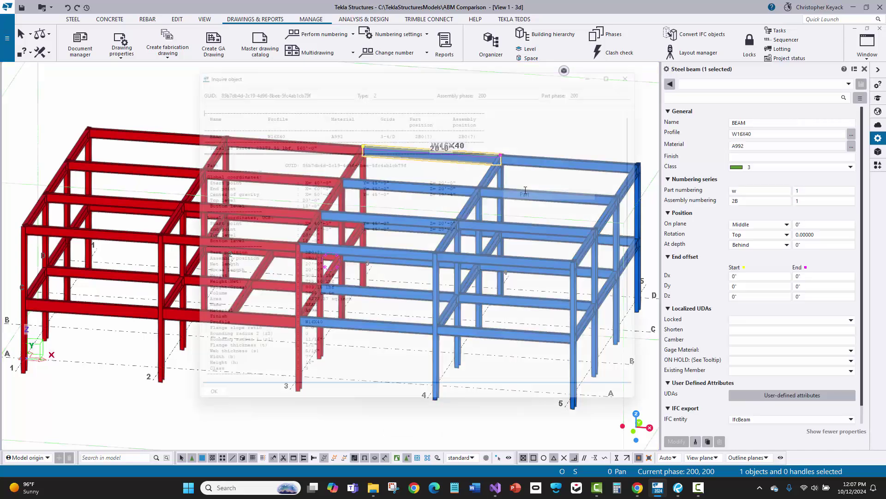
{"action": "left_click_drag", "start_coordinate": [419, 125], "coordinate": [495, 129]}
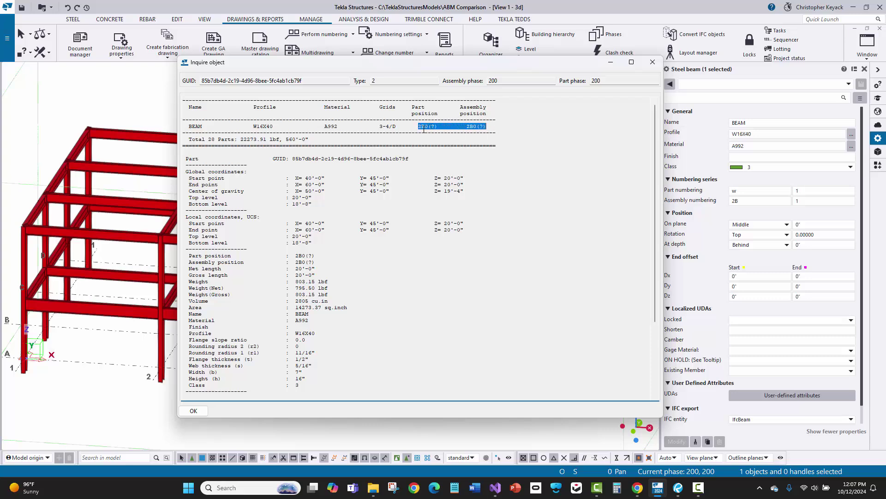
{"action": "left_click", "coordinate": [652, 62]}
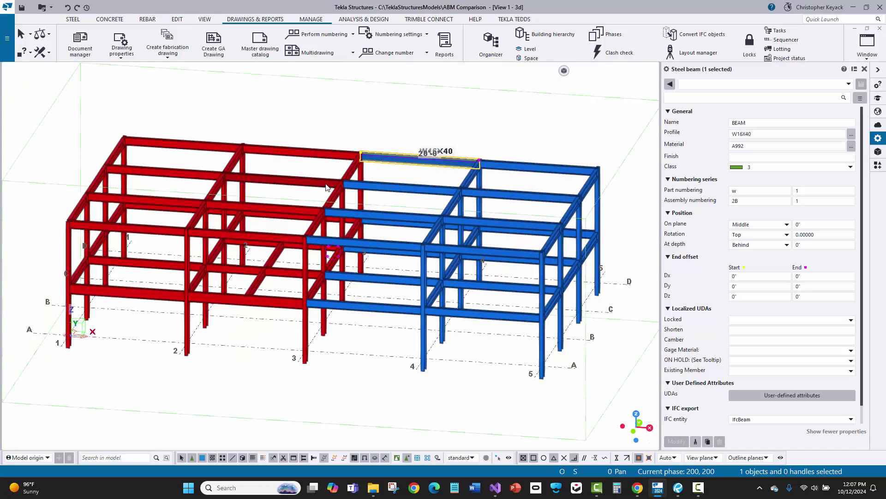
- Clear the selection and number the modified objects in the model
{"action": "left_click", "coordinate": [305, 137]}
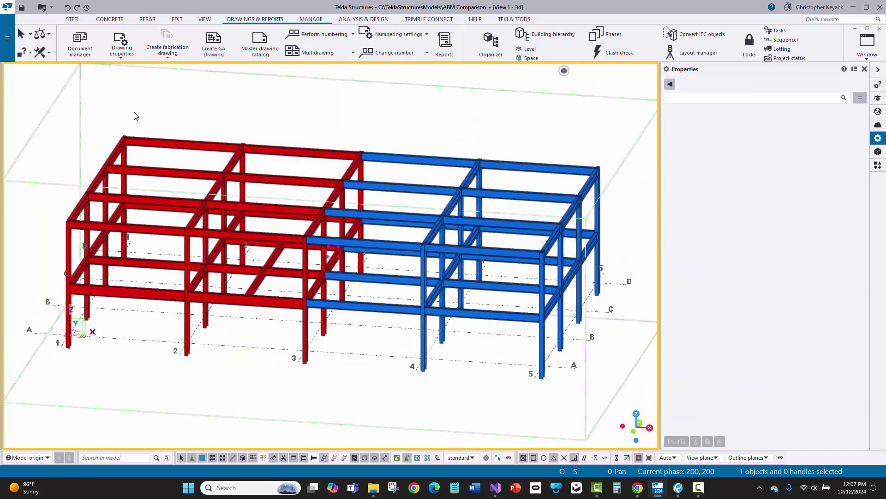
{"action": "left_click", "coordinate": [320, 35]}
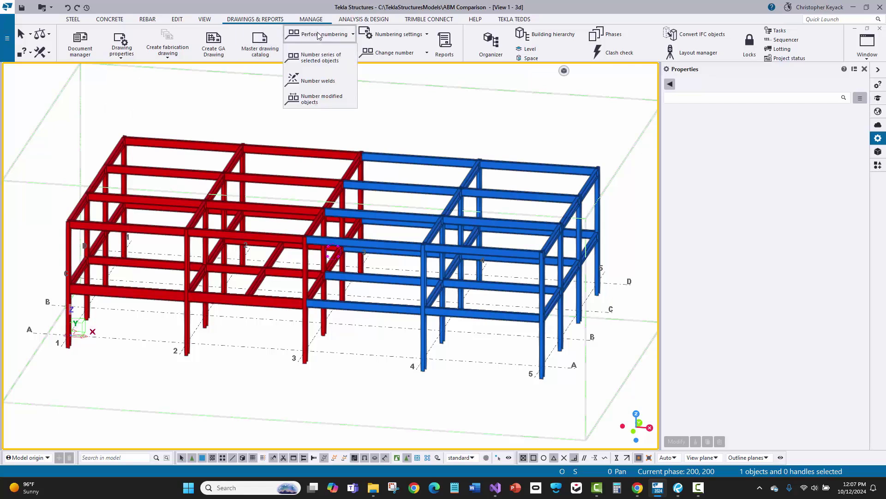
{"action": "left_click", "coordinate": [314, 99]}
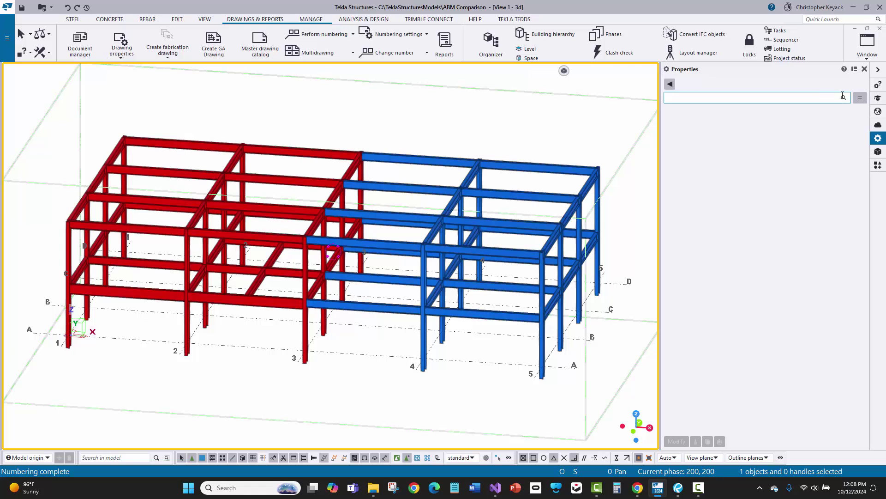
- Check the assembly positions of sample columns and beams in both the red and blue areas with Custom Inquiry
{"action": "left_click", "coordinate": [879, 85]}
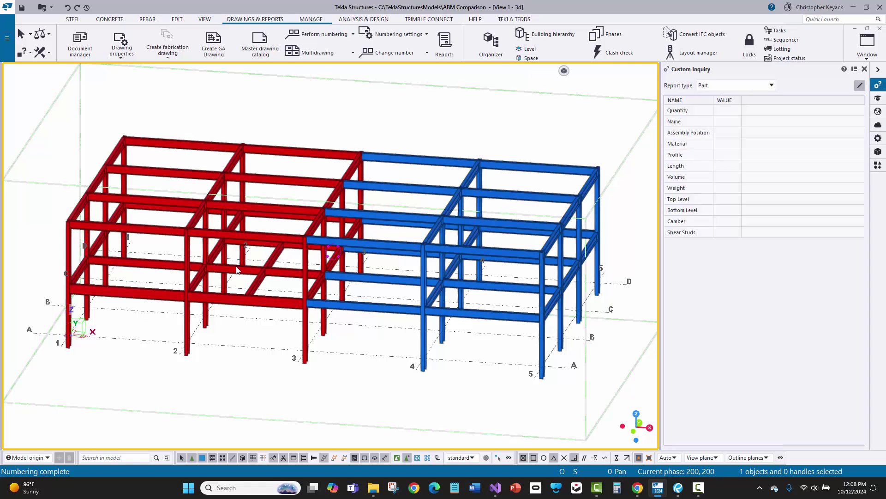
{"action": "left_click", "coordinate": [303, 264]}
{"action": "left_click", "coordinate": [67, 249]}
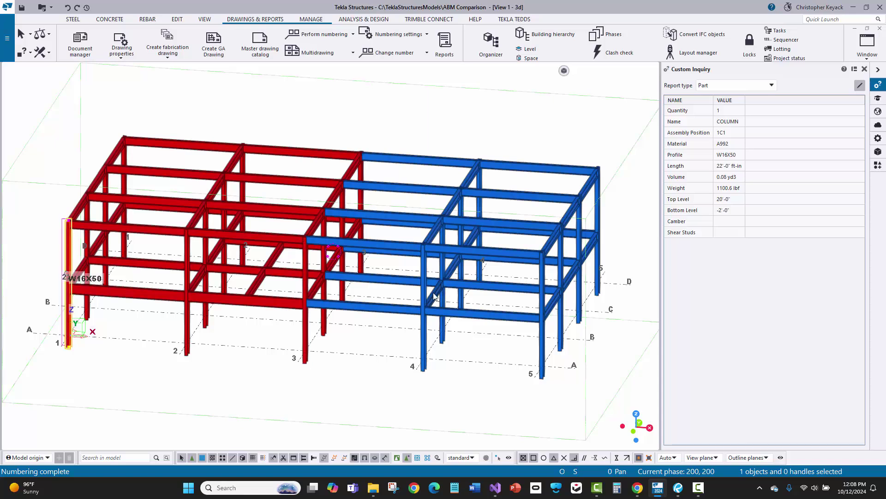
{"action": "left_click", "coordinate": [422, 277]}
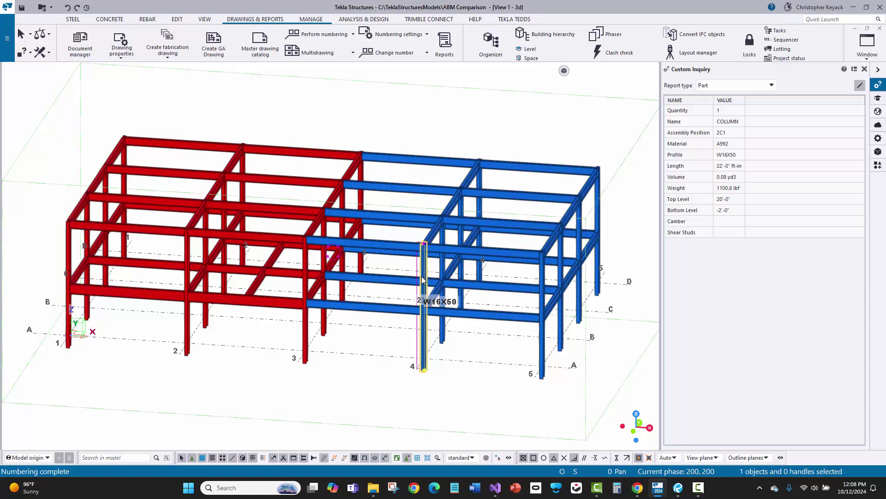
{"action": "left_click", "coordinate": [489, 253]}
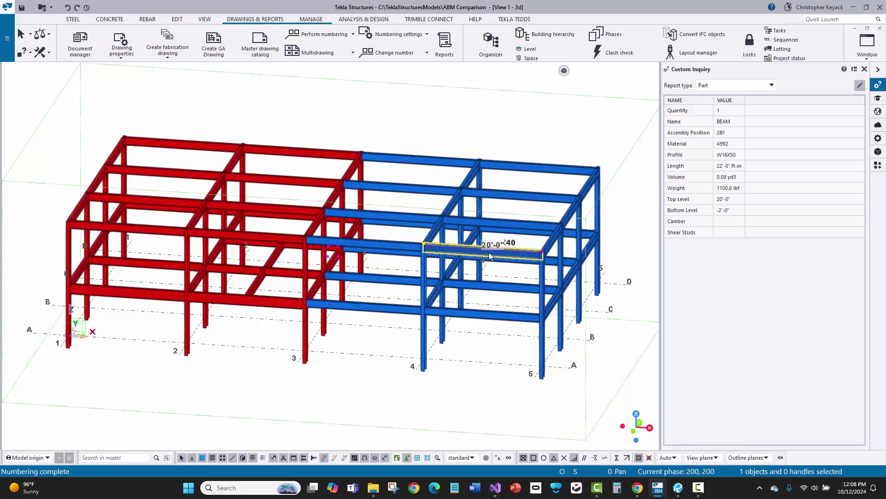
{"action": "left_click", "coordinate": [287, 210]}
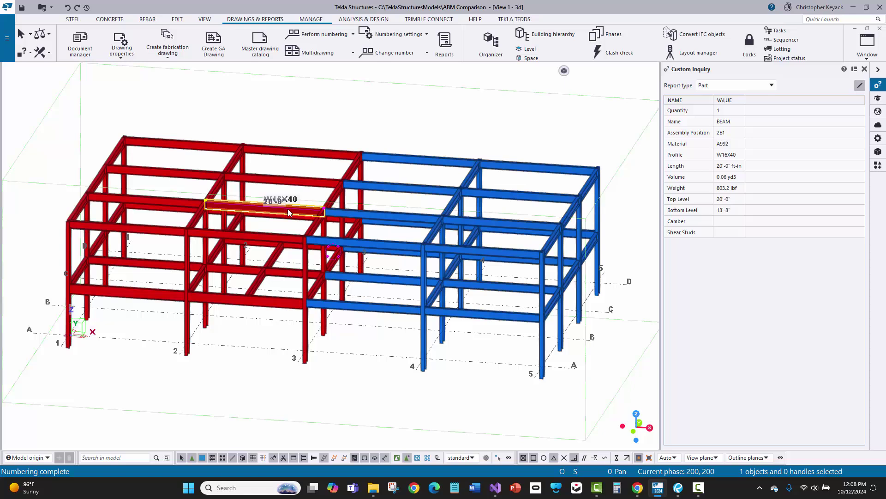
{"action": "left_click", "coordinate": [244, 126]}
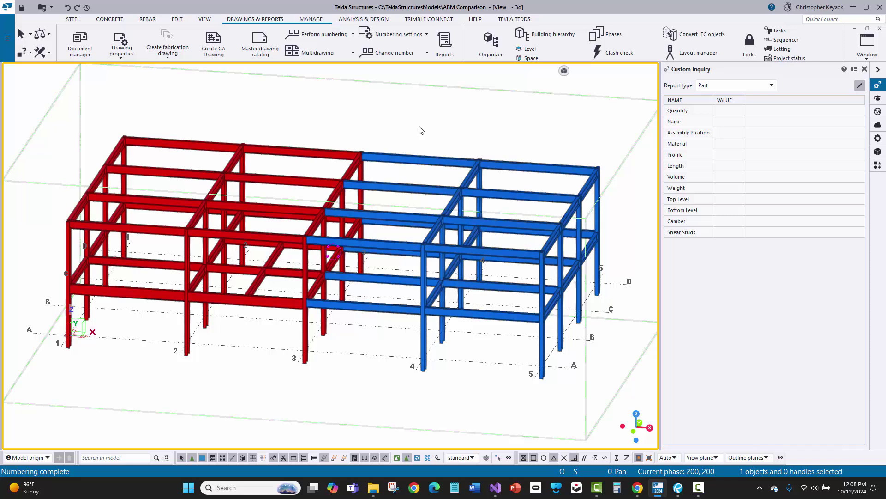
- Inspect the Preliminary mark attribute of the blue roof beam between grids 3 and 4, and close its attributes without modifying it
{"action": "right_click", "coordinate": [409, 155]}
{"action": "left_click", "coordinate": [456, 185]}
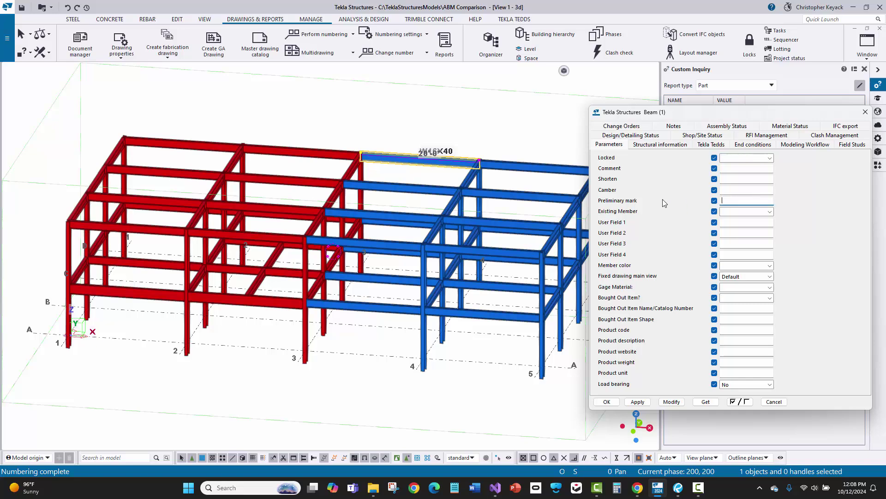
{"action": "left_click", "coordinate": [738, 401]}
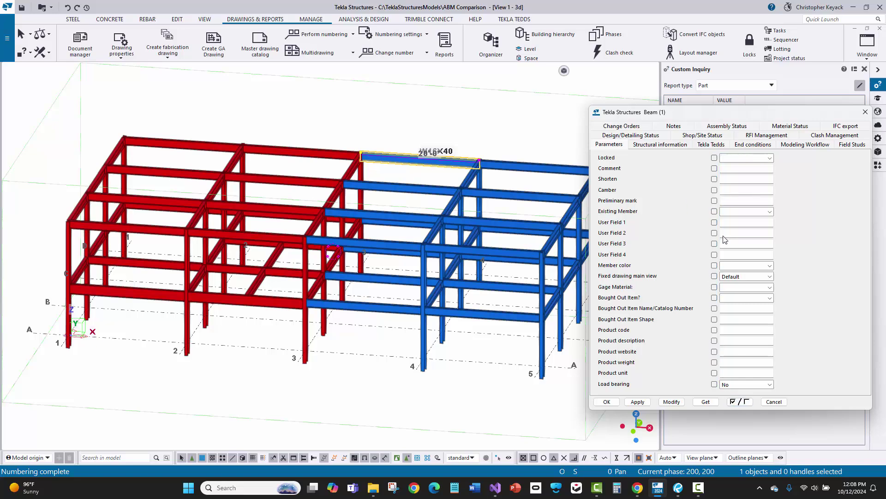
{"action": "left_click", "coordinate": [714, 200]}
{"action": "left_click", "coordinate": [770, 402]}
{"action": "left_click", "coordinate": [219, 119]}
- Select the whole frame and save preliminary numbers for all its members
{"action": "left_click_drag", "start_coordinate": [43, 96], "coordinate": [626, 395]}
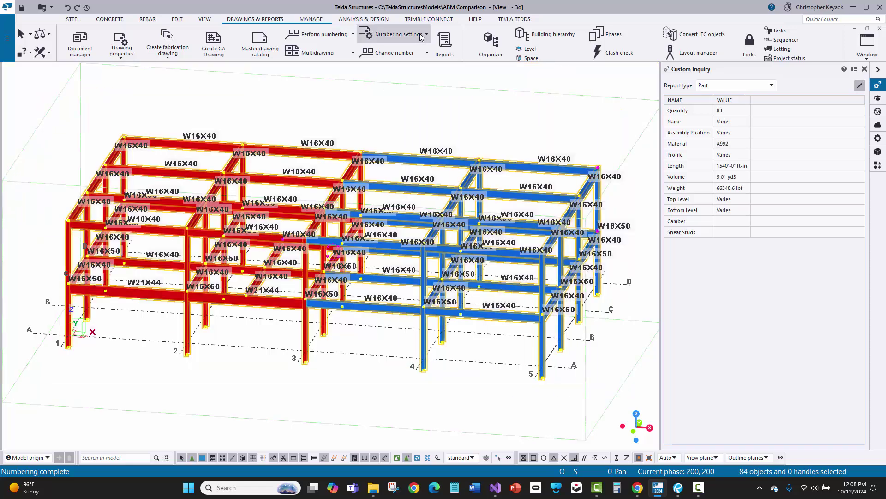
{"action": "left_click", "coordinate": [421, 36]}
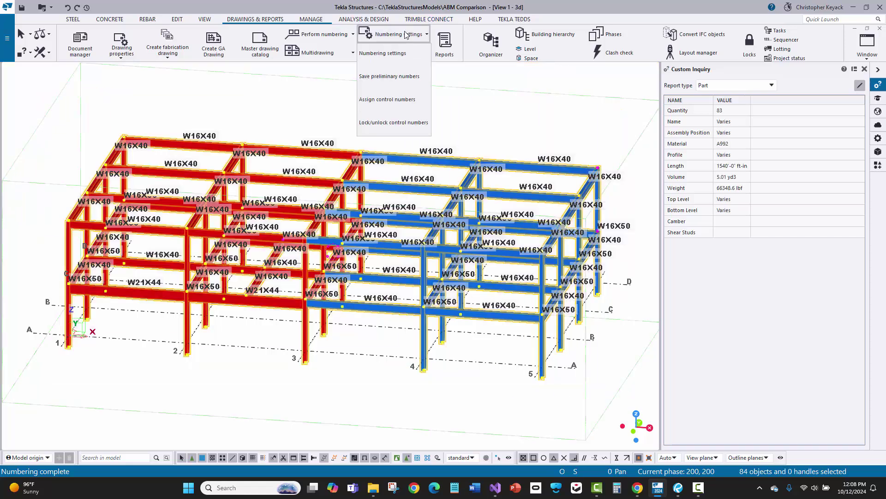
{"action": "left_click", "coordinate": [382, 77]}
{"action": "left_click", "coordinate": [389, 154]}
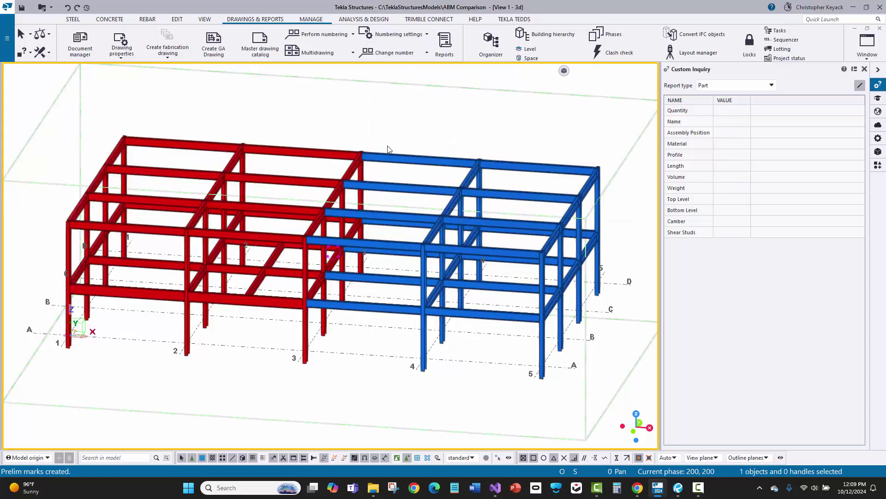
- Recheck the same blue roof beam's Preliminary mark attribute after saving the numbers, and close its attributes unchanged
{"action": "right_click", "coordinate": [389, 153]}
{"action": "left_click", "coordinate": [356, 105]}
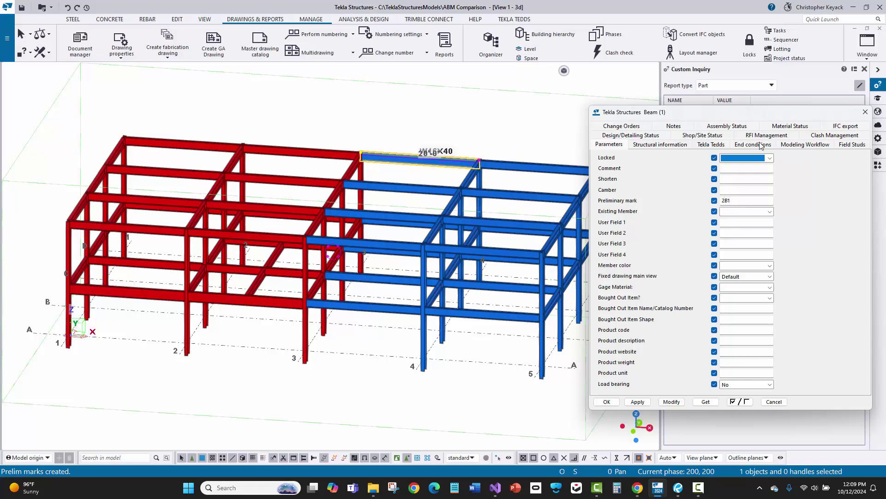
{"action": "left_click", "coordinate": [736, 402]}
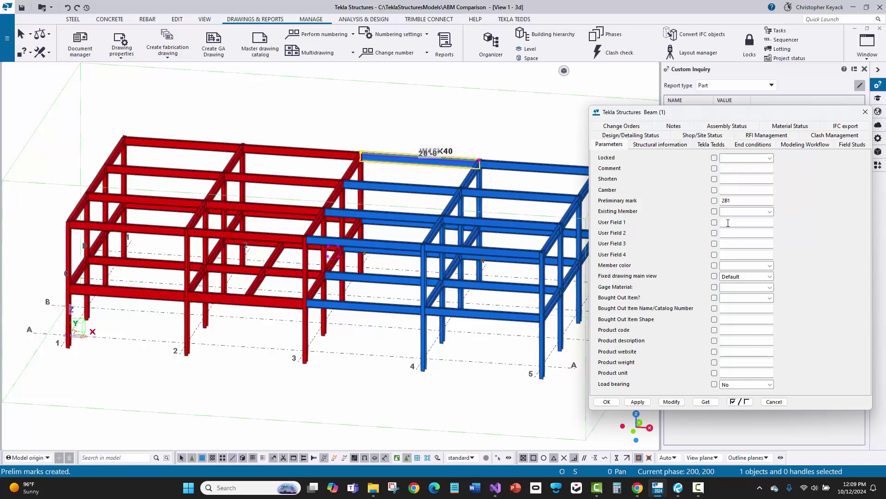
{"action": "left_click", "coordinate": [714, 201]}
{"action": "left_click", "coordinate": [770, 402]}
{"action": "left_click", "coordinate": [337, 103]}
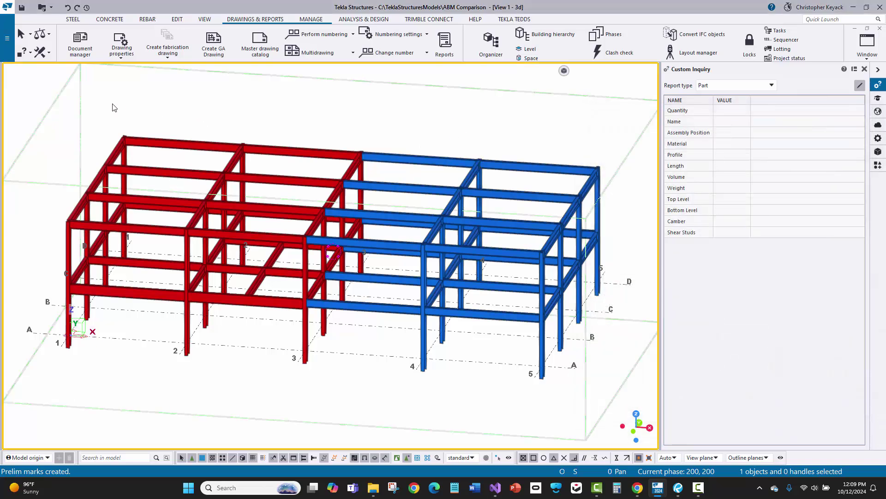
- Select the whole frame and choose the +ABM_Summary.csv template for a report
{"action": "left_click_drag", "start_coordinate": [17, 106], "coordinate": [642, 395]}
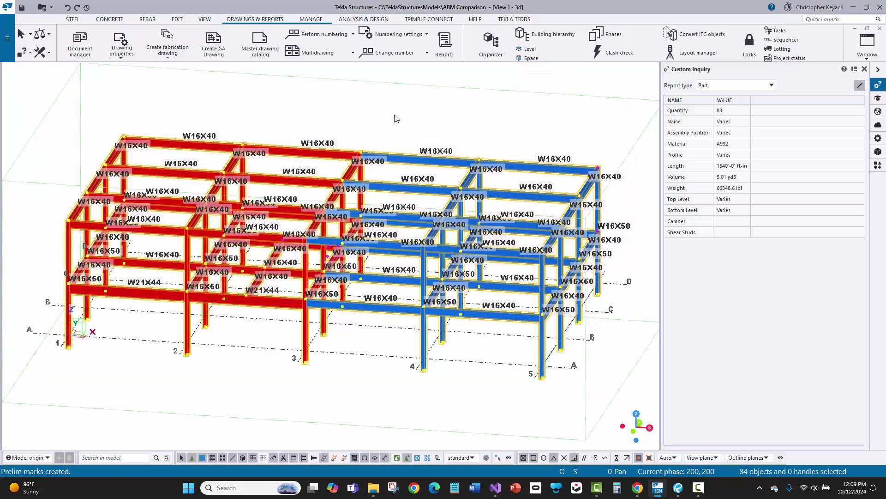
{"action": "left_click", "coordinate": [445, 44]}
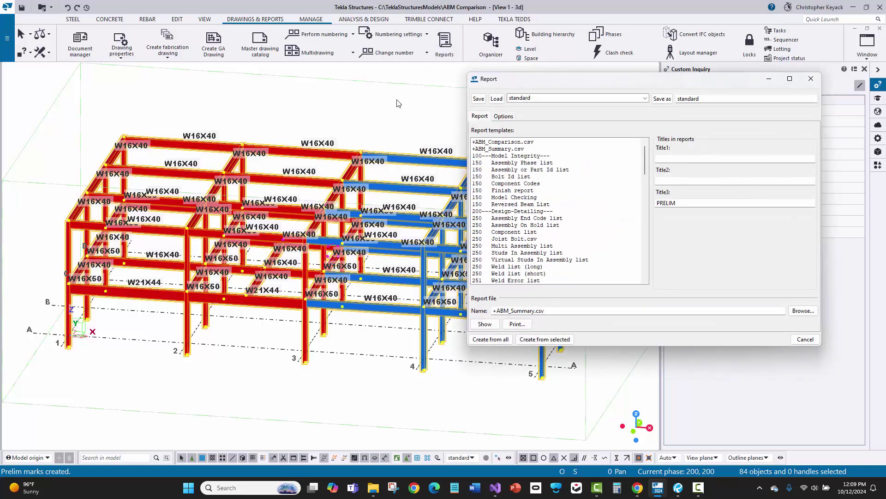
{"action": "left_click", "coordinate": [496, 149]}
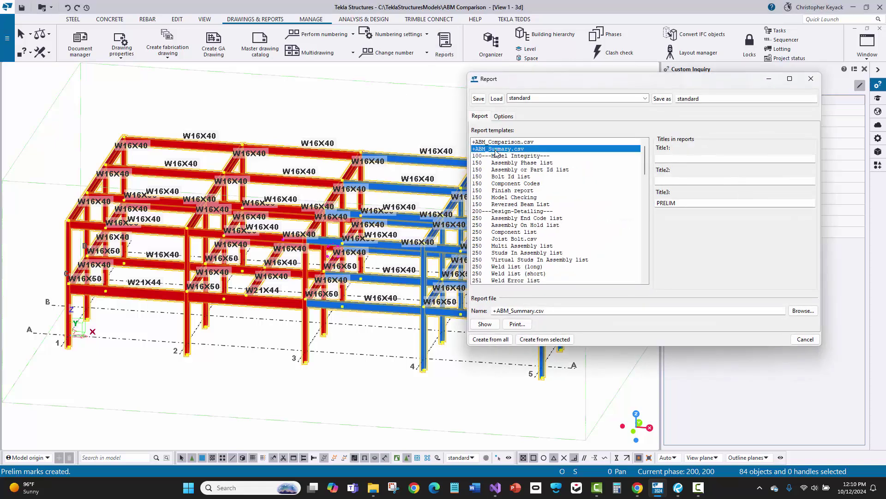
- Check the viewer and created-report display options for the report, leaving them as they are
{"action": "left_click", "coordinate": [503, 117]}
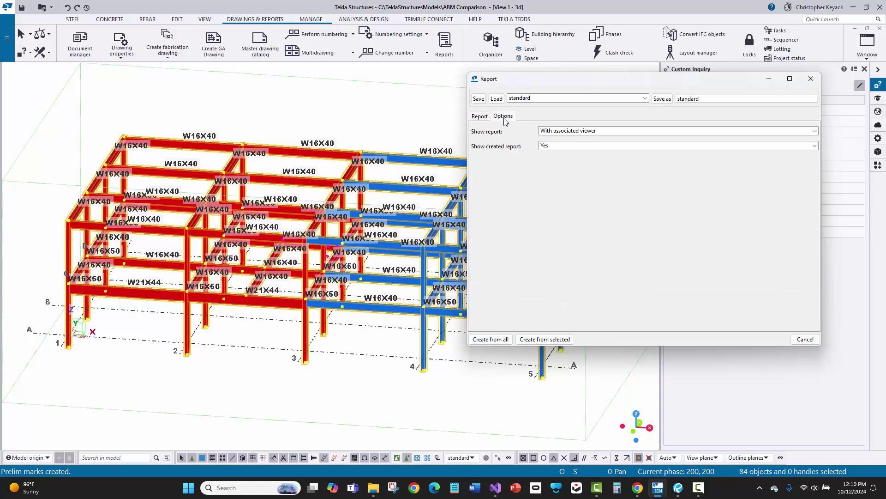
{"action": "left_click", "coordinate": [554, 132]}
{"action": "left_click", "coordinate": [555, 147]}
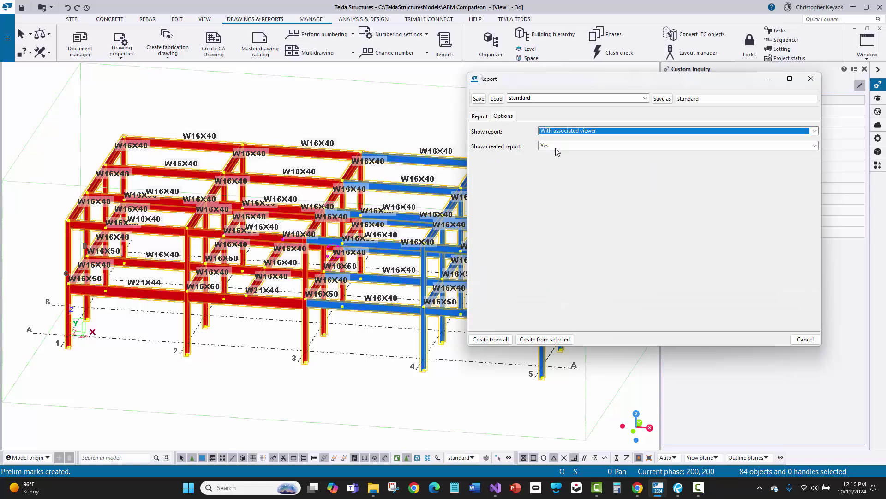
{"action": "left_click", "coordinate": [480, 117]}
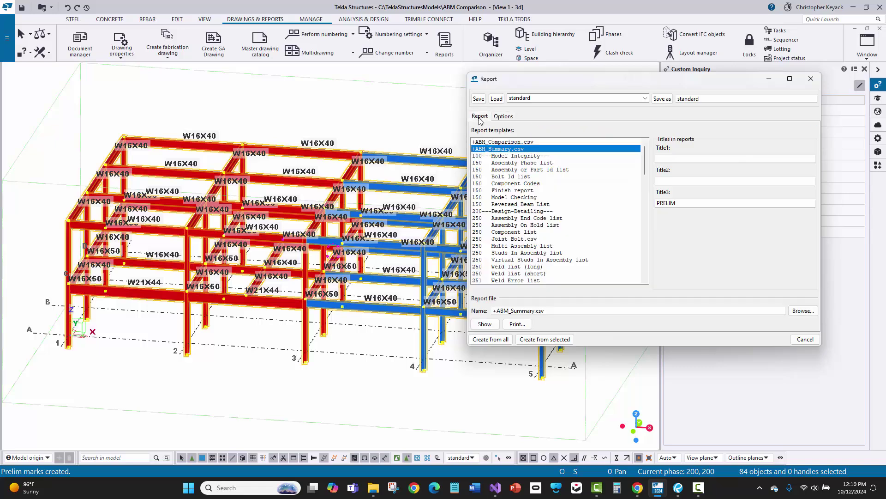
- Name the report file +ABM_Rev0_Summary.csv and create the report from the selected members
{"action": "left_click", "coordinate": [536, 311]}
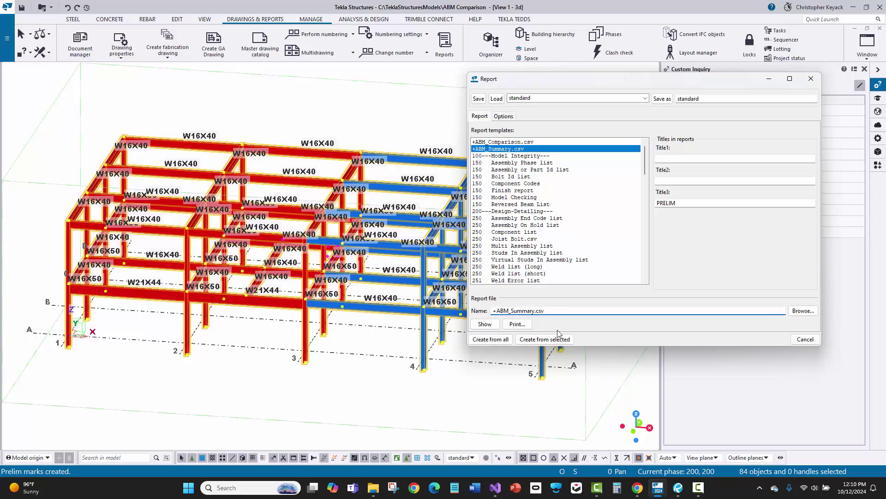
{"action": "type", "text": "_S"}
{"action": "type", "text": "Rev0_"}
{"action": "left_click", "coordinate": [549, 342]}
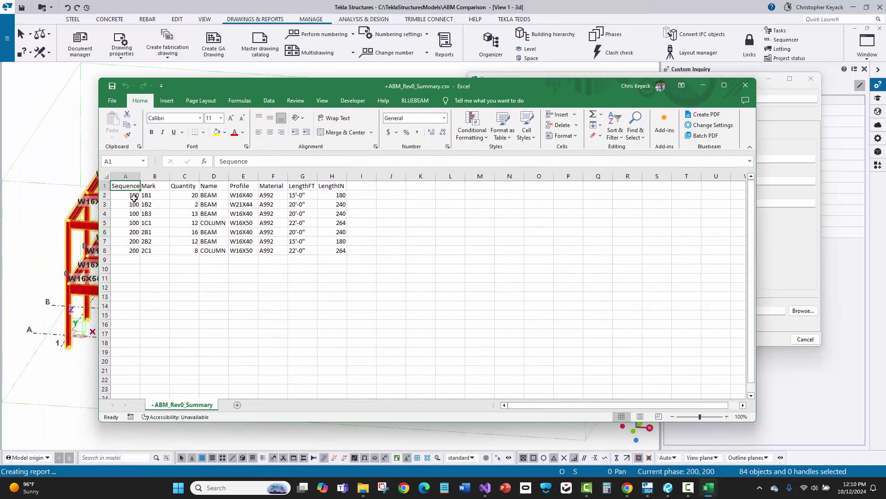
- Review the sequences, marks, quantities, names, profiles, materials and lengths in the summary report, and close the file
{"action": "left_click", "coordinate": [132, 195]}
{"action": "left_click_drag", "start_coordinate": [143, 196], "coordinate": [152, 241]}
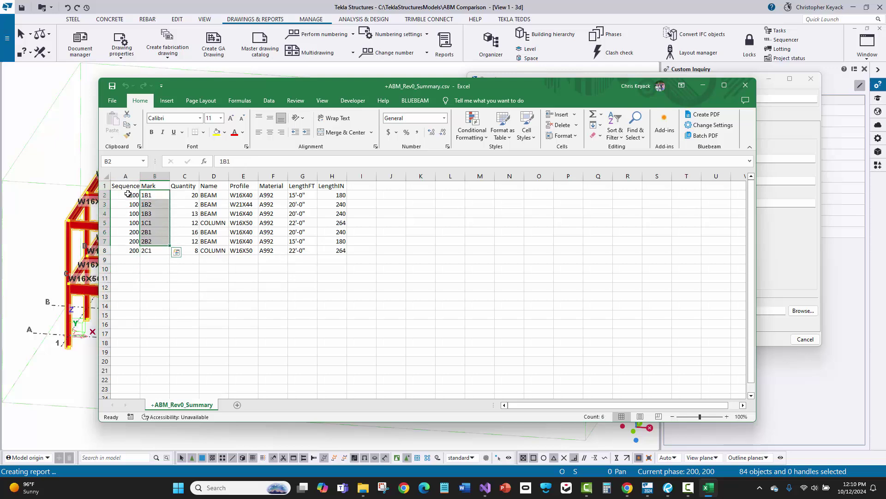
{"action": "left_click_drag", "start_coordinate": [129, 194], "coordinate": [131, 251]}
{"action": "left_click_drag", "start_coordinate": [188, 219], "coordinate": [187, 254]}
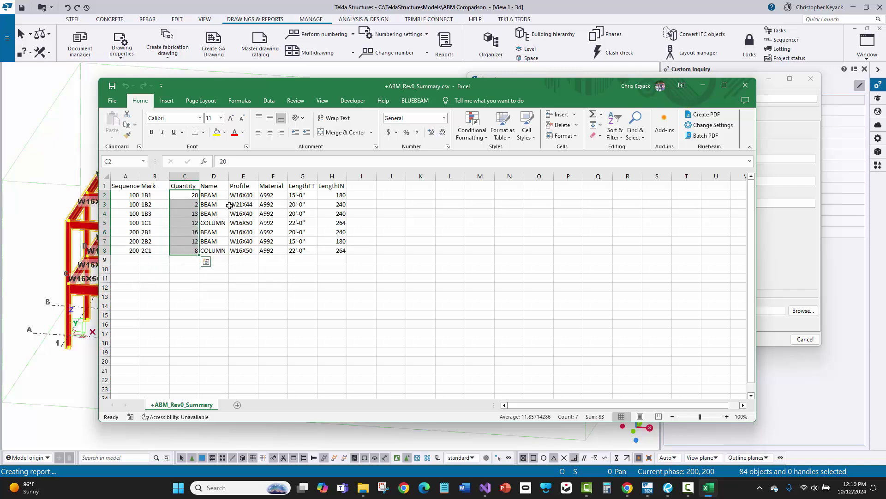
{"action": "left_click_drag", "start_coordinate": [214, 195], "coordinate": [214, 251]}
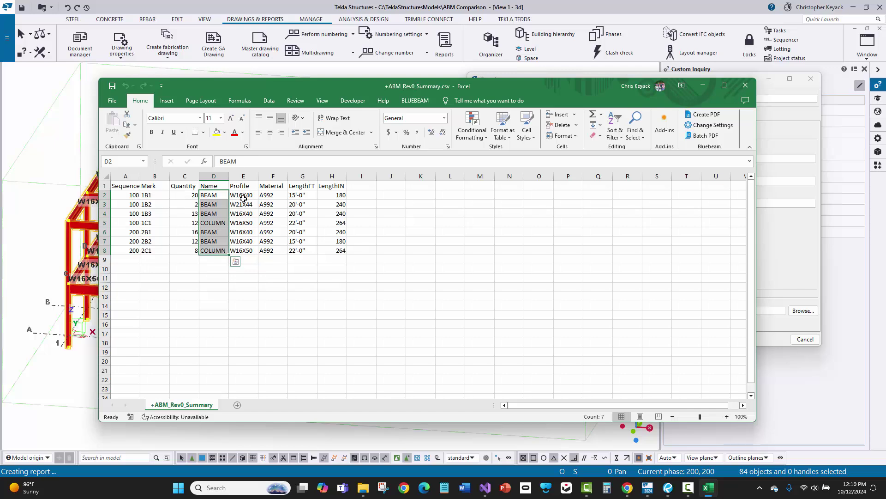
{"action": "left_click_drag", "start_coordinate": [244, 196], "coordinate": [346, 240]}
{"action": "left_click", "coordinate": [371, 222]}
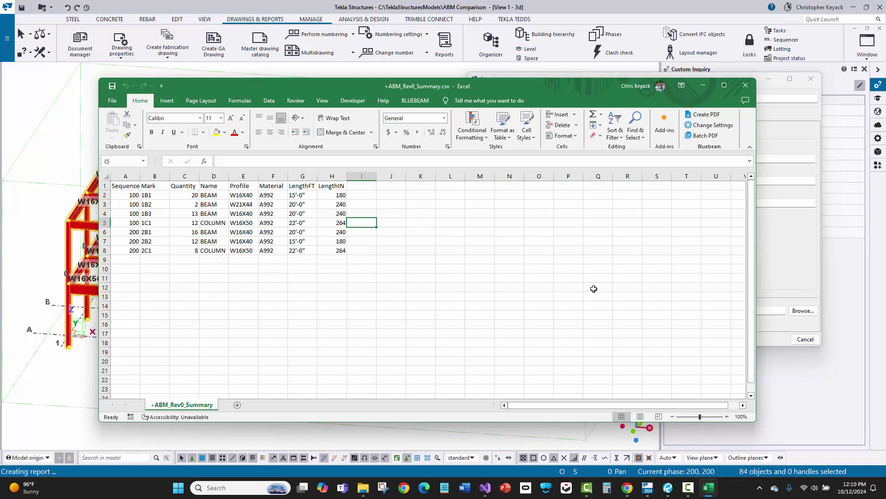
{"action": "left_click", "coordinate": [746, 86]}
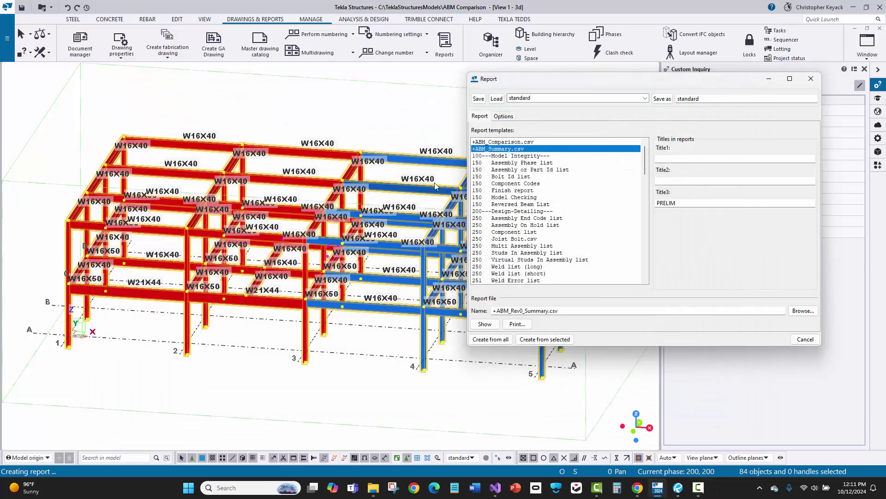
- Create a report from the selected members with the +ABM_Comparison.csv template, naming the file +ABM_Rev0_Comparison.csv
{"action": "left_click", "coordinate": [499, 142]}
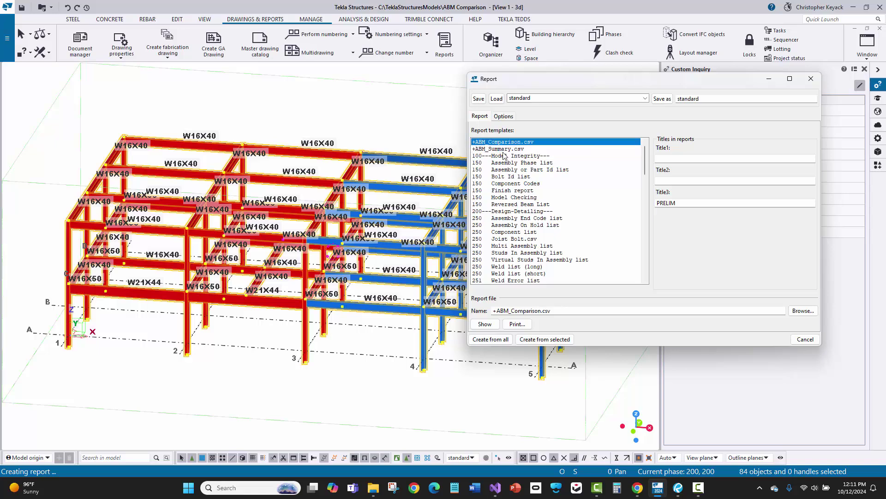
{"action": "left_click", "coordinate": [513, 311]}
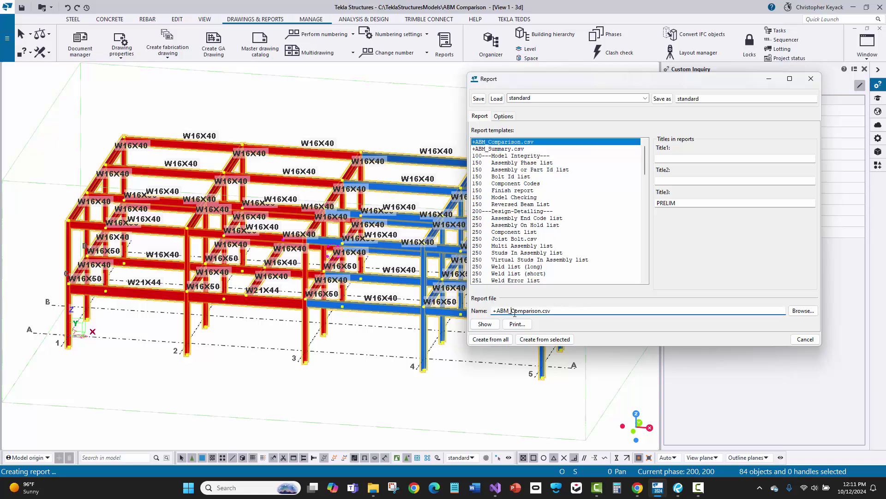
{"action": "type", "text": "Rev0_"}
{"action": "left_click", "coordinate": [545, 339]}
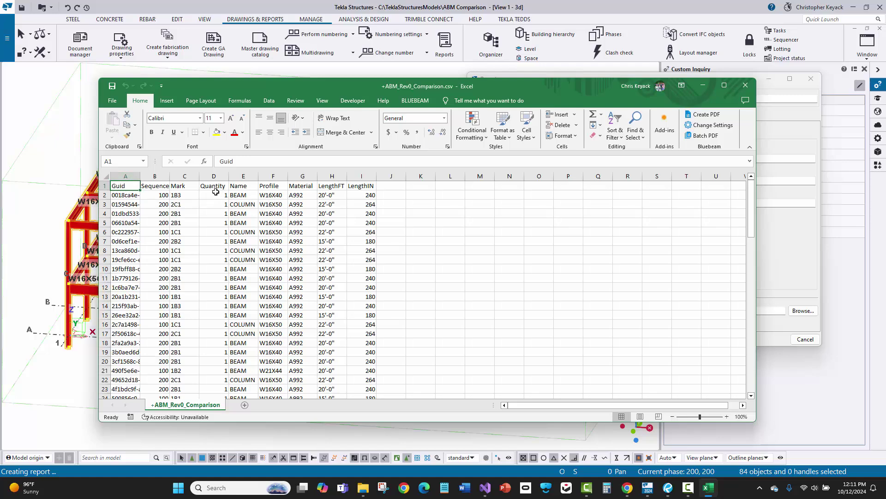
- Examine the comparison report's columns, widening the Guid column to read the full identifiers
{"action": "left_click_drag", "start_coordinate": [123, 174], "coordinate": [362, 176]}
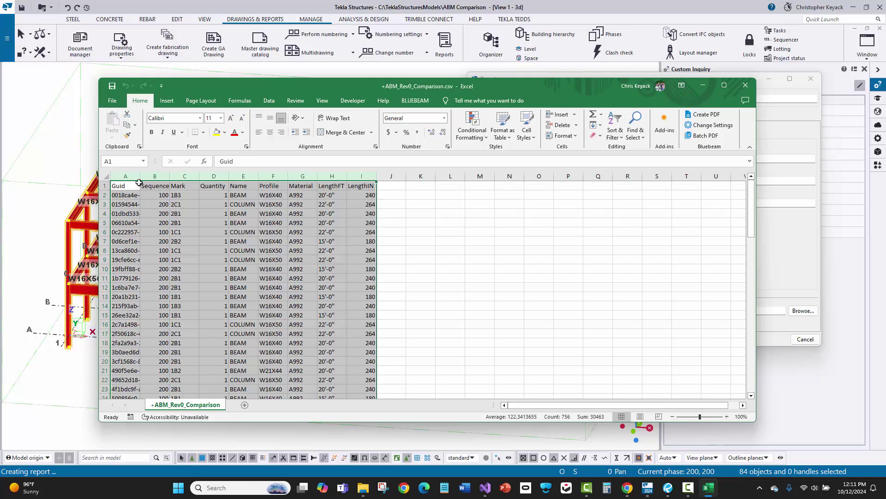
{"action": "left_click_drag", "start_coordinate": [138, 185], "coordinate": [160, 187]}
{"action": "left_click", "coordinate": [151, 201]}
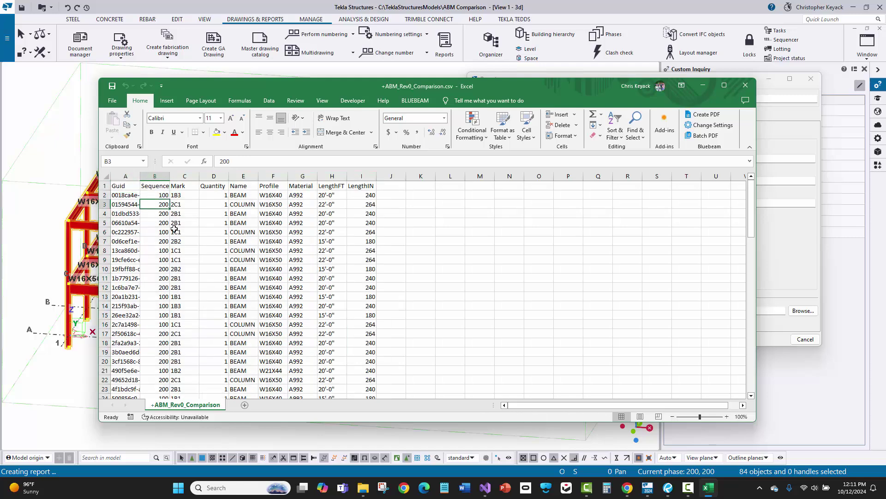
{"action": "left_click", "coordinate": [138, 185]}
{"action": "double_click", "coordinate": [140, 178]}
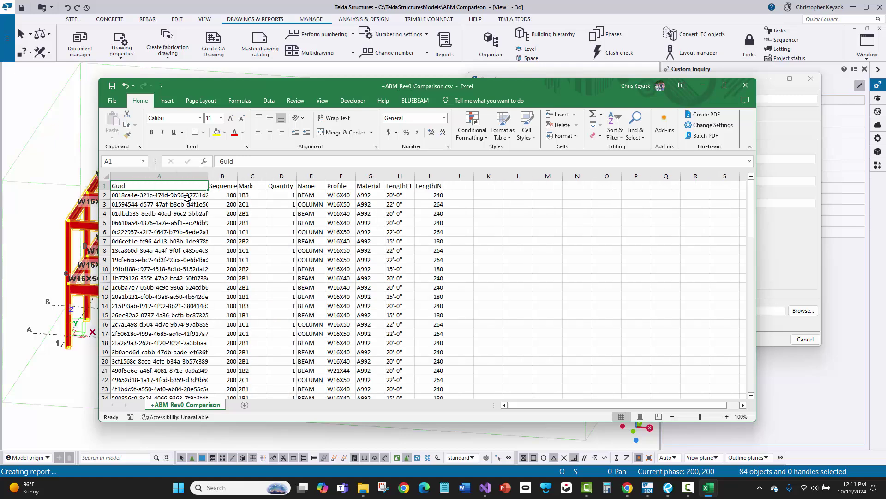
{"action": "double_click", "coordinate": [208, 177]}
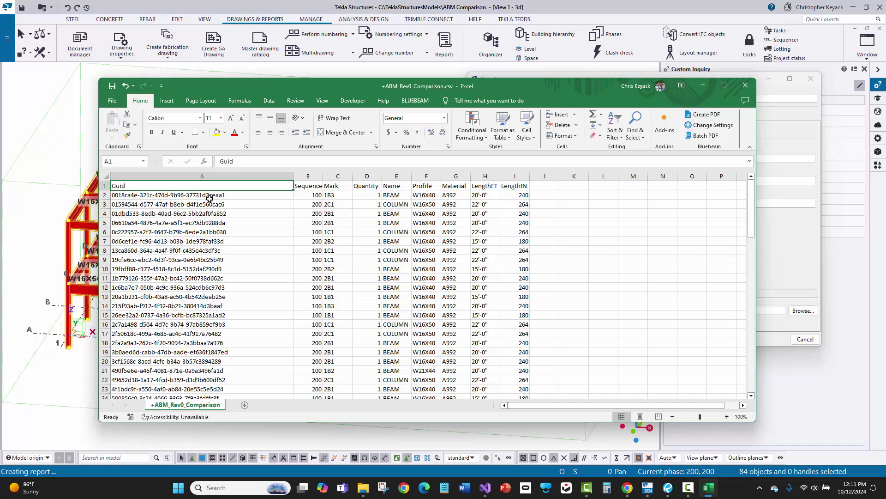
- Examine the individual member rows and their GUIDs in the comparison report, and close the file without saving
{"action": "left_click", "coordinate": [195, 196]}
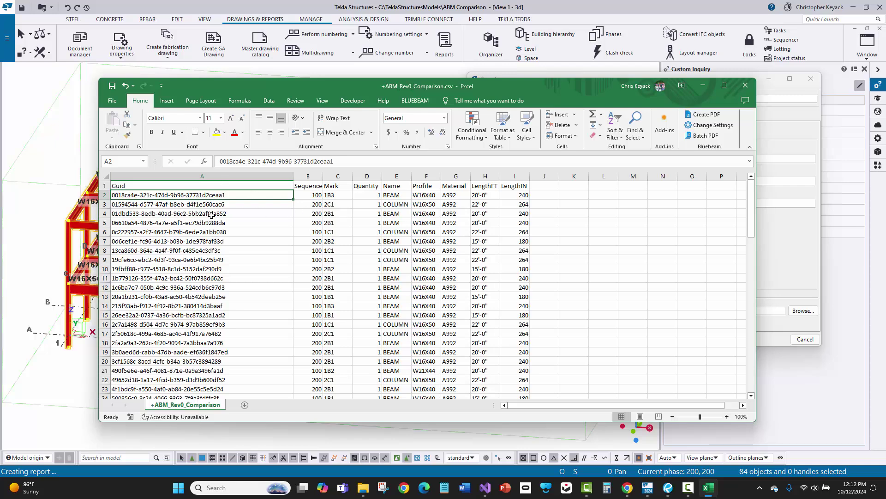
{"action": "left_click_drag", "start_coordinate": [205, 198], "coordinate": [215, 286]}
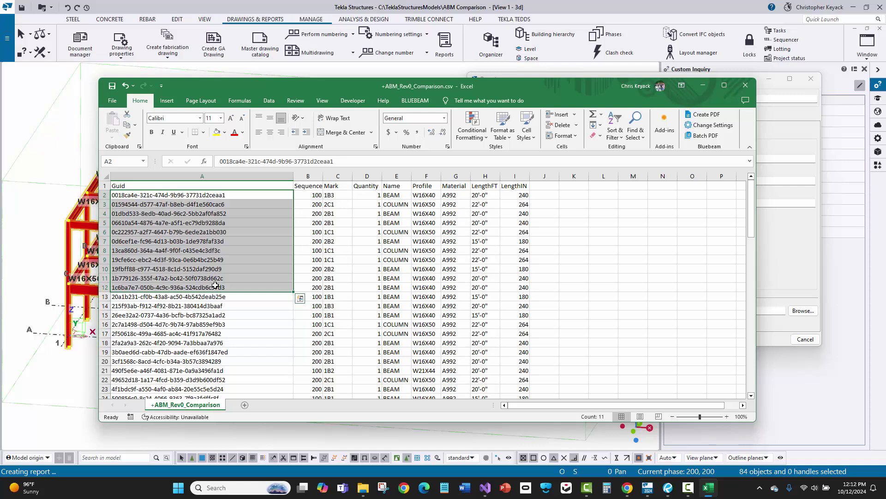
{"action": "left_click", "coordinate": [214, 212]}
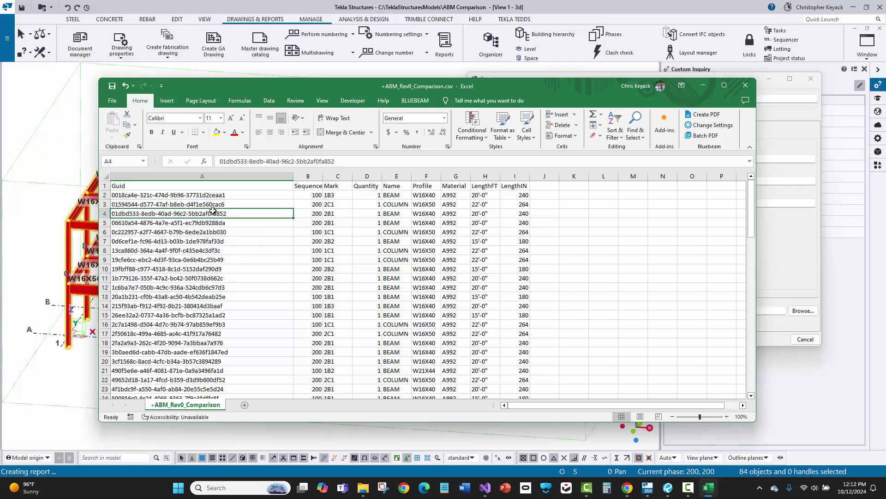
{"action": "left_click_drag", "start_coordinate": [314, 213], "coordinate": [527, 213]}
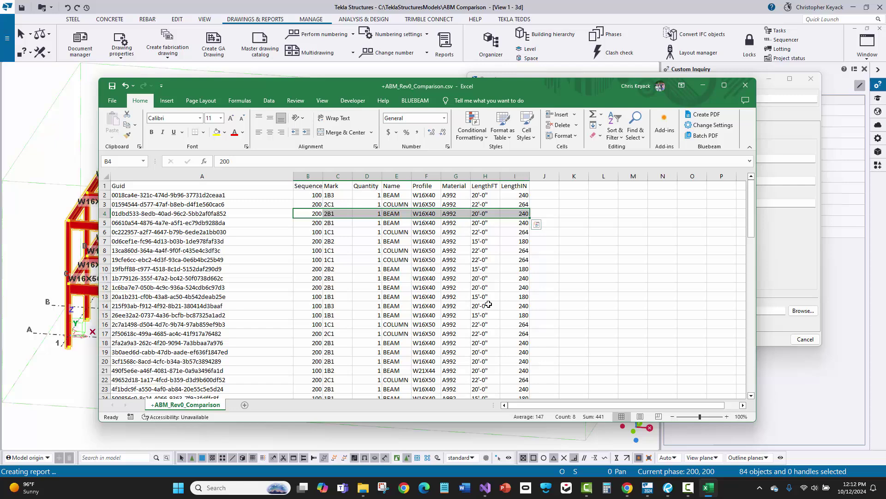
{"action": "left_click", "coordinate": [744, 88]}
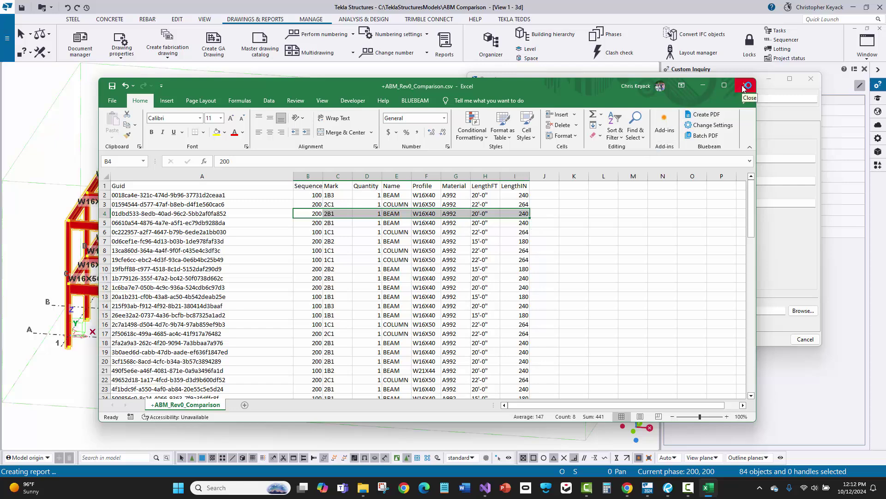
{"action": "scroll", "coordinate": [203, 240], "scroll_direction": "down", "scroll_amount": 2}
{"action": "scroll", "coordinate": [203, 240], "scroll_direction": "up", "scroll_amount": 2}
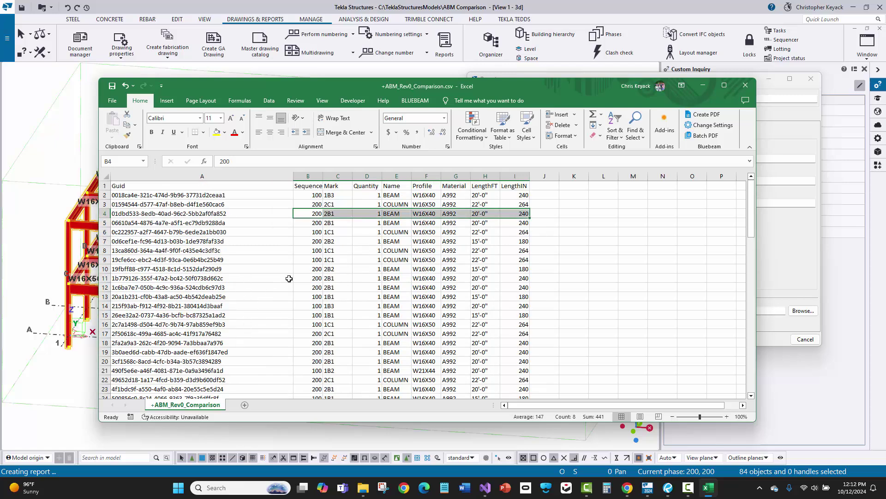
{"action": "scroll", "coordinate": [286, 279], "scroll_direction": "down", "scroll_amount": 3}
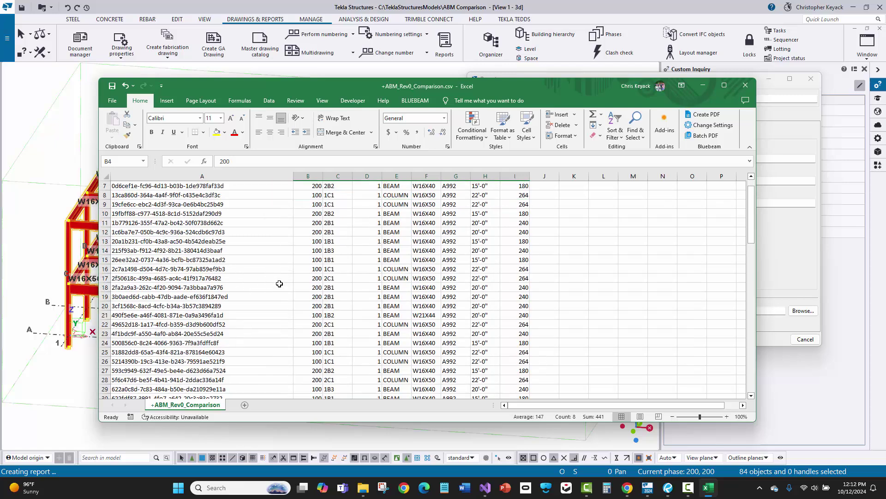
{"action": "left_click", "coordinate": [746, 86]}
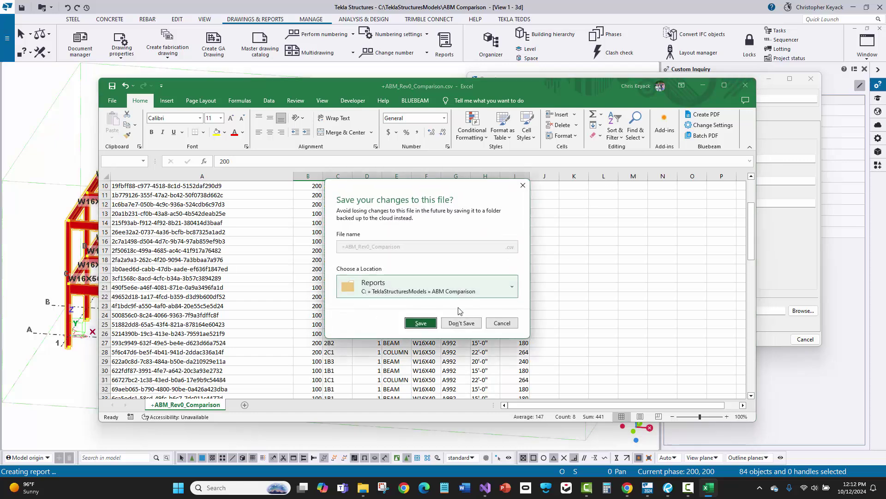
{"action": "left_click", "coordinate": [460, 321]}
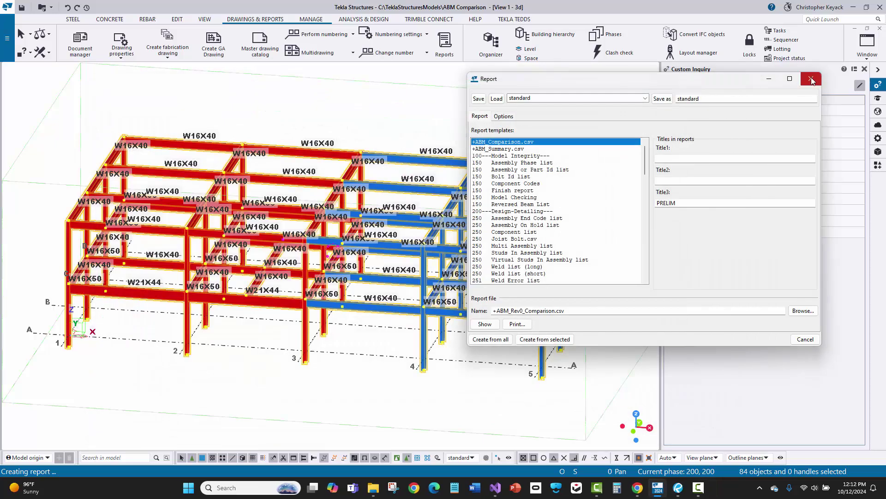
- Close the report dialog and open the Reports folder inside the model folder
{"action": "key", "text": "Escape"}
{"action": "left_click", "coordinate": [7, 38]}
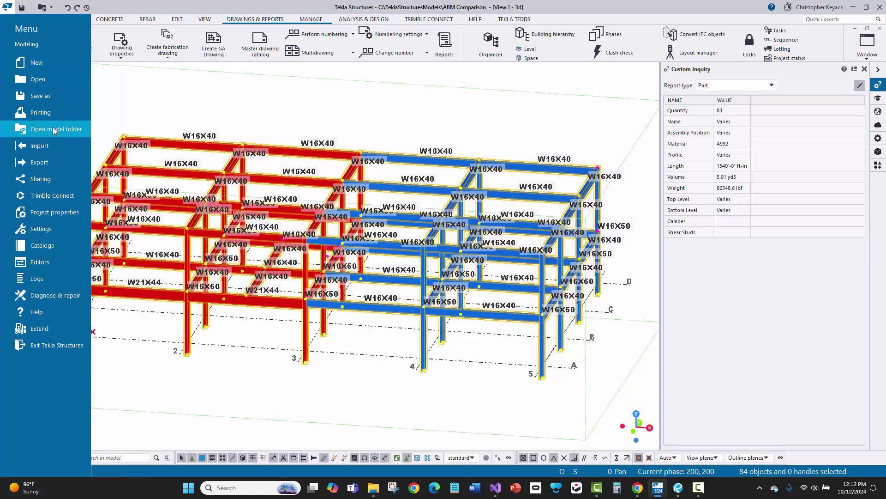
{"action": "key", "text": "Escape"}
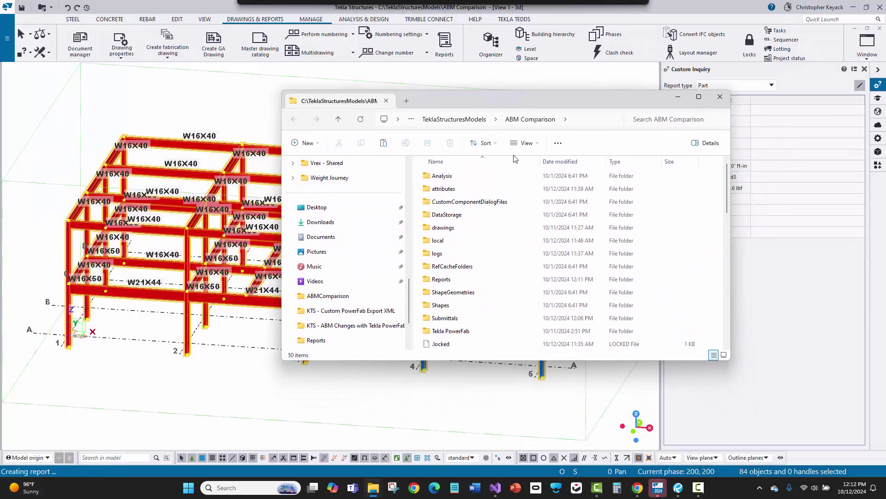
{"action": "double_click", "coordinate": [450, 280]}
- Copy +ABM_Rev0_Comparison.csv and +ABM_Rev0_Summary.csv from the Reports folder
{"action": "left_click", "coordinate": [478, 178]}
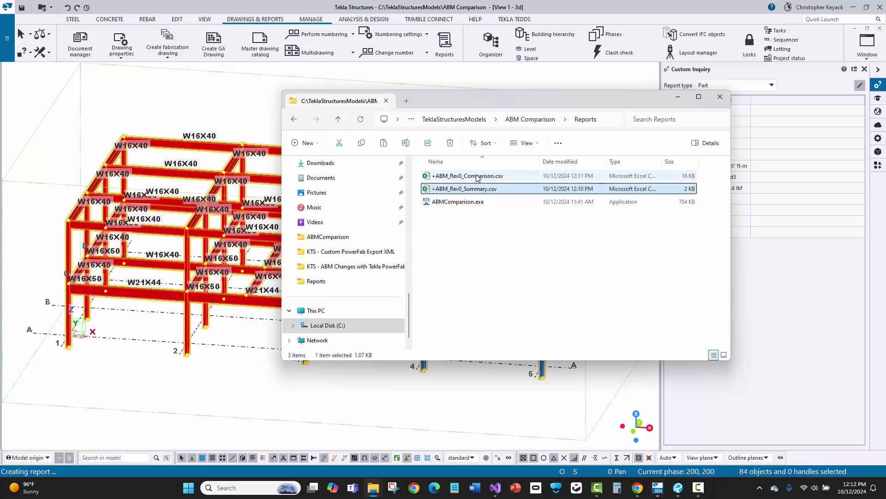
{"action": "left_click", "coordinate": [475, 189], "text": "shift"}
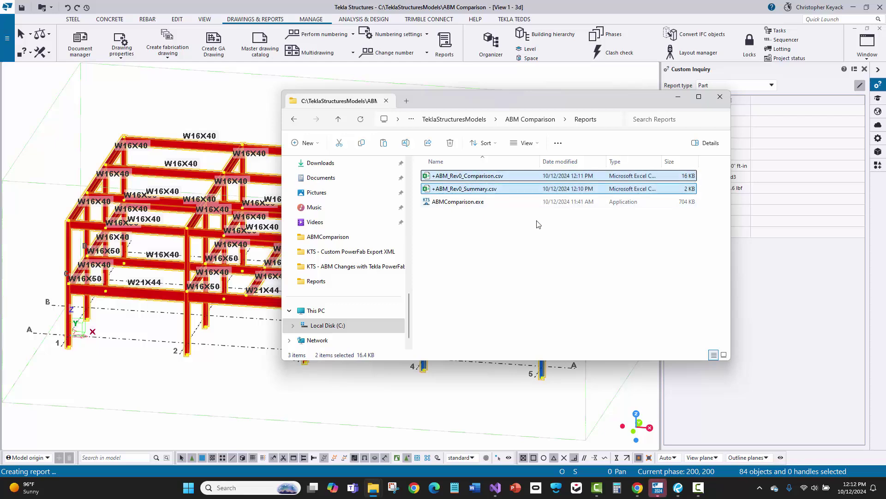
{"action": "right_click", "coordinate": [475, 180]}
{"action": "left_click", "coordinate": [505, 193]}
- Paste the two Rev0 report files into the "9999 - 001 - ABM - 2024-10-12" folder under Submittals
{"action": "left_click", "coordinate": [521, 121]}
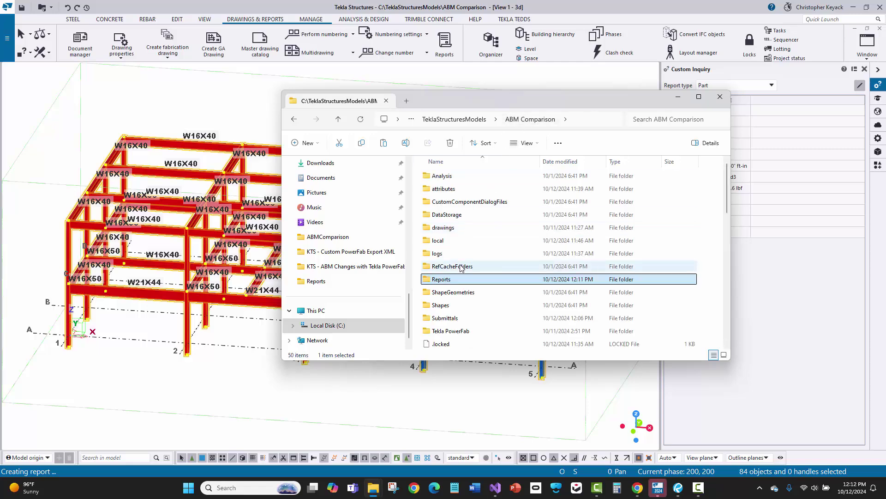
{"action": "left_click", "coordinate": [452, 319]}
{"action": "double_click", "coordinate": [451, 319]}
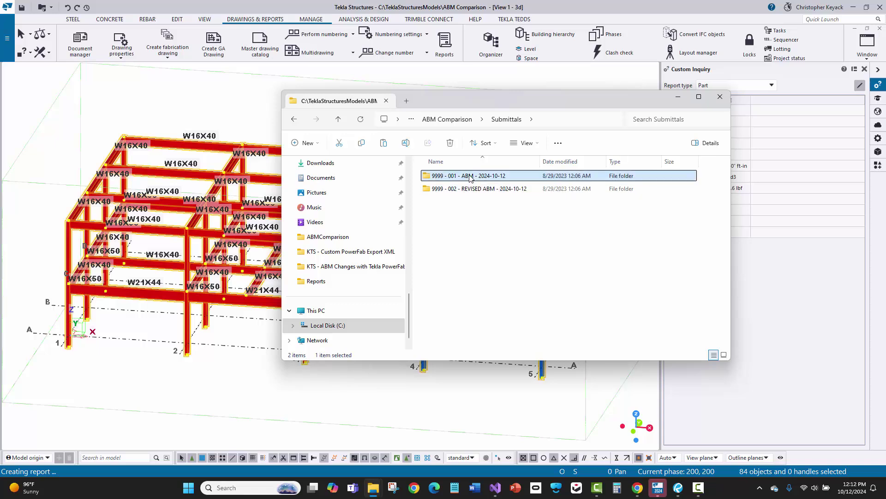
{"action": "double_click", "coordinate": [470, 178]}
{"action": "right_click", "coordinate": [474, 203]}
{"action": "key", "text": "Escape"}
{"action": "key", "text": "ctrl+v"}
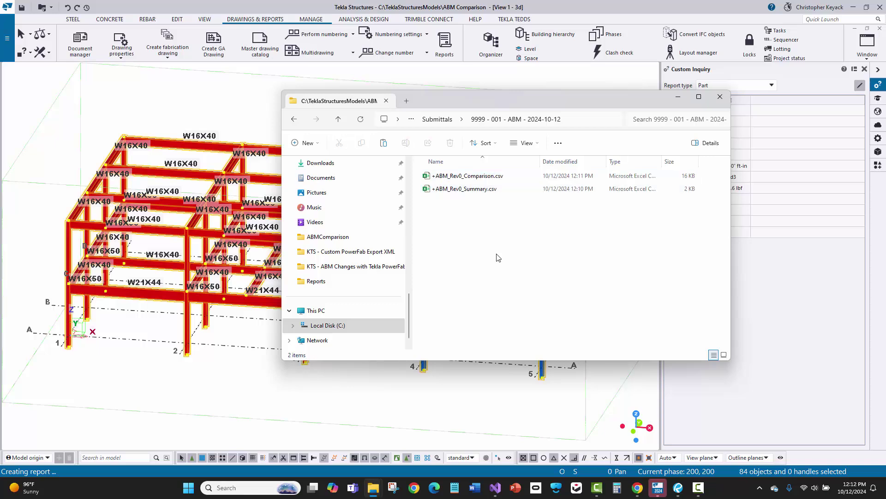
- Return to the model's Reports folder and launch ABMComparison.exe
{"action": "left_click", "coordinate": [437, 119]}
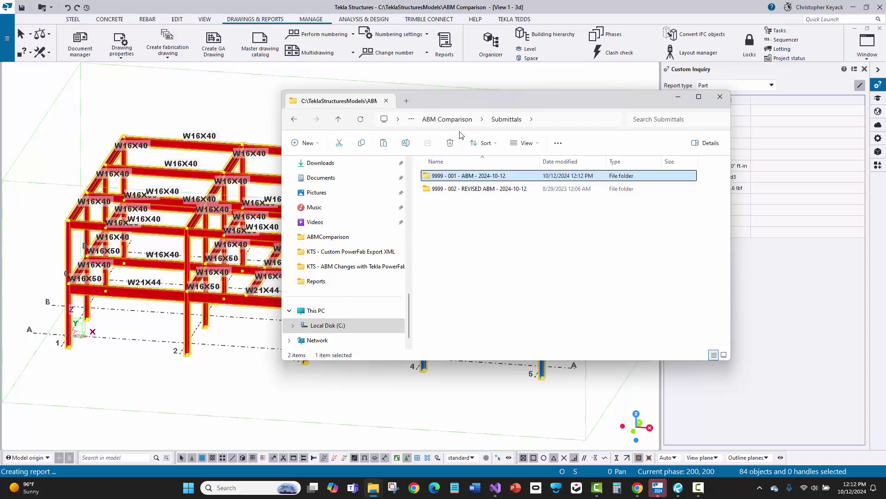
{"action": "left_click", "coordinate": [456, 120]}
{"action": "double_click", "coordinate": [457, 280]}
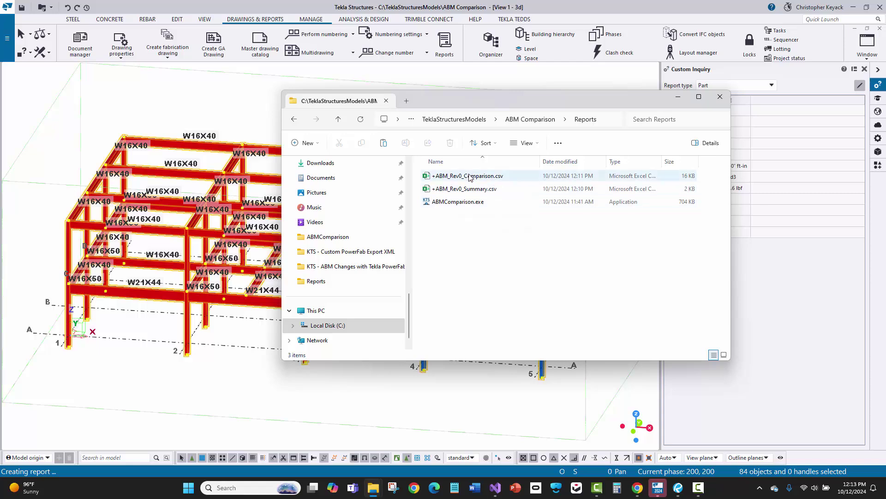
{"action": "left_click", "coordinate": [455, 203]}
{"action": "key", "text": "Return"}
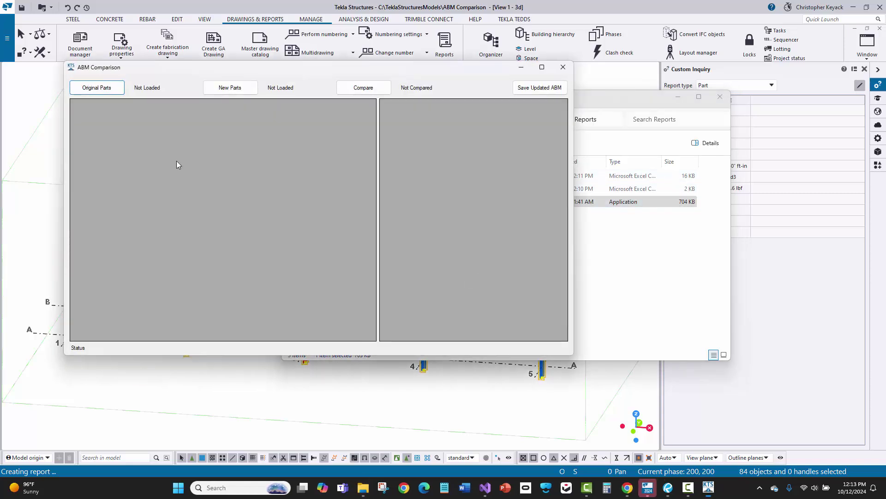
- Load +ABM_Rev0_Comparison.csv as the original parts file in the ABM comparison tool
{"action": "left_click", "coordinate": [98, 88]}
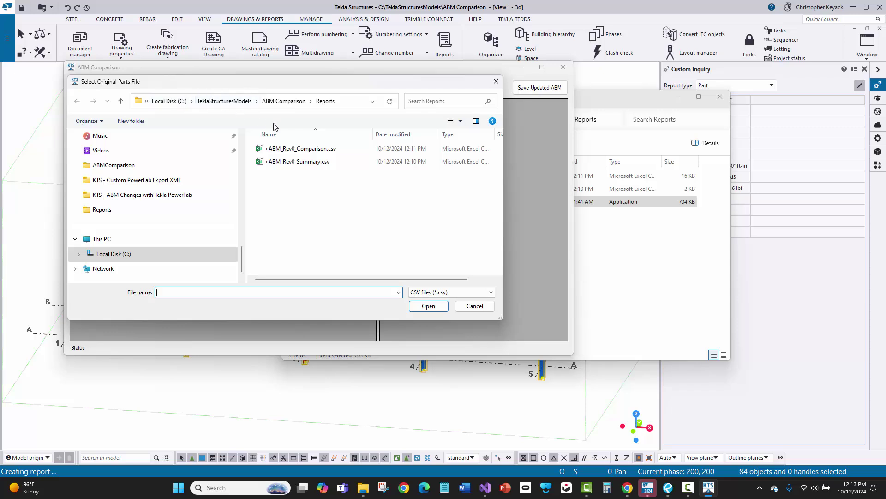
{"action": "left_click", "coordinate": [307, 153]}
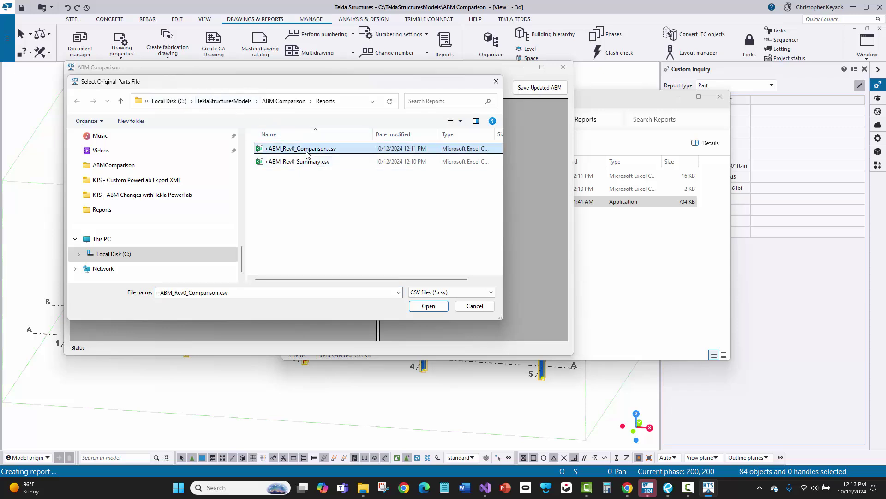
{"action": "left_click", "coordinate": [429, 307]}
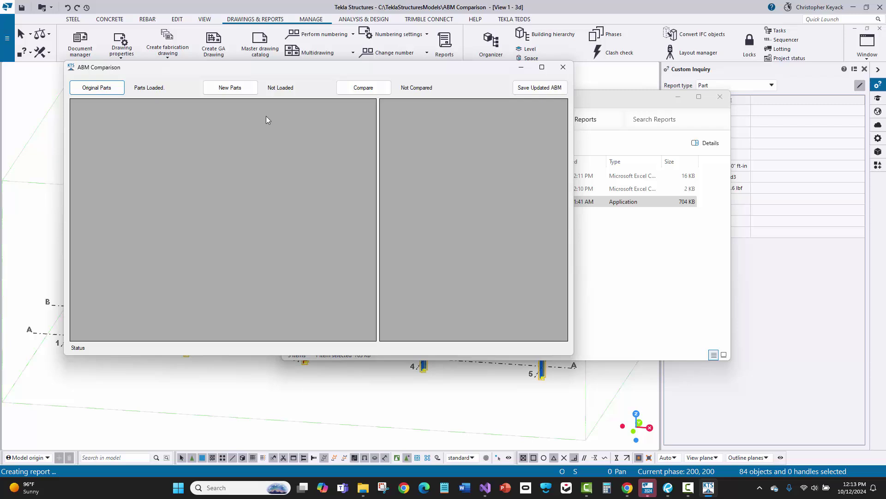
- Save the updated ABM as the XML file ABM_Rev0 in the Reports folder and minimize the comparison tool
{"action": "left_click", "coordinate": [539, 88]}
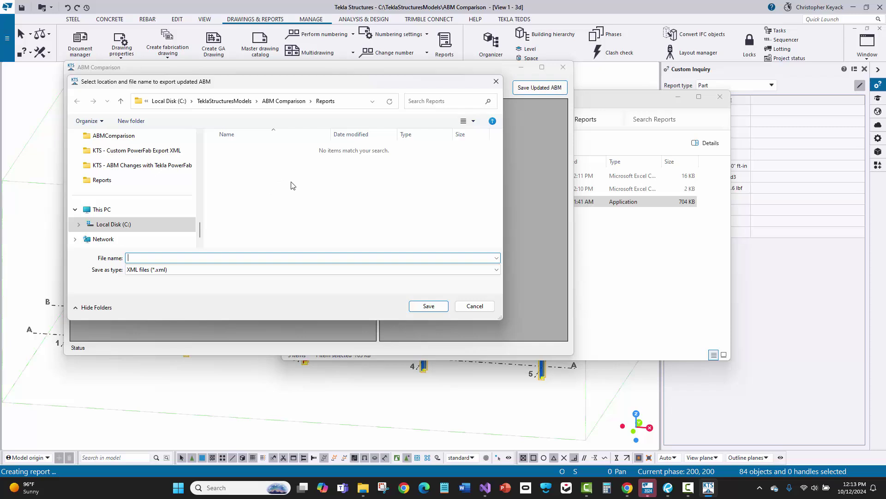
{"action": "type", "text": "ABM_Rev0"}
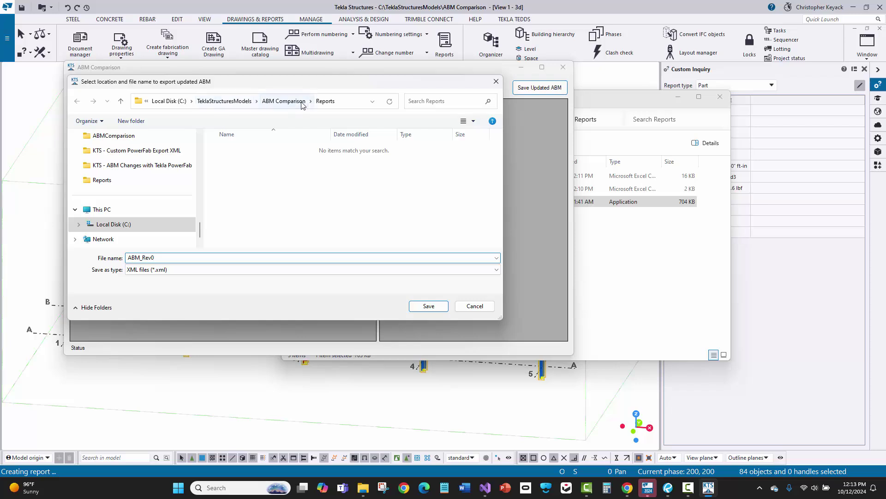
{"action": "left_click", "coordinate": [428, 306]}
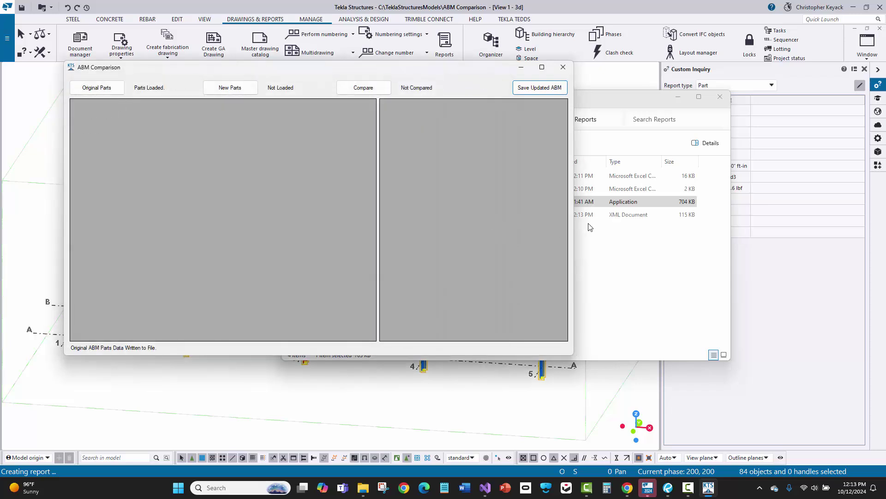
{"action": "left_click", "coordinate": [520, 69]}
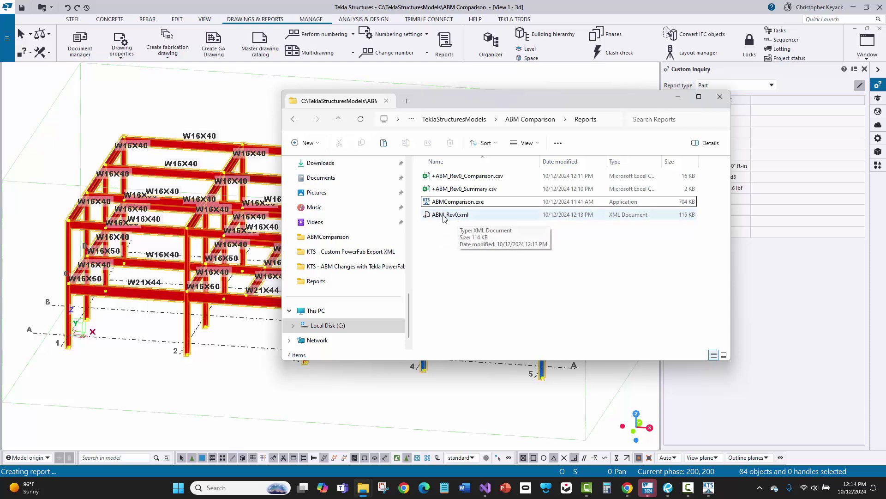
- Examine the assembly drawing choices Selected from model and All in the Tekla PowerFab export settings, and close them without exporting
{"action": "left_click", "coordinate": [10, 33]}
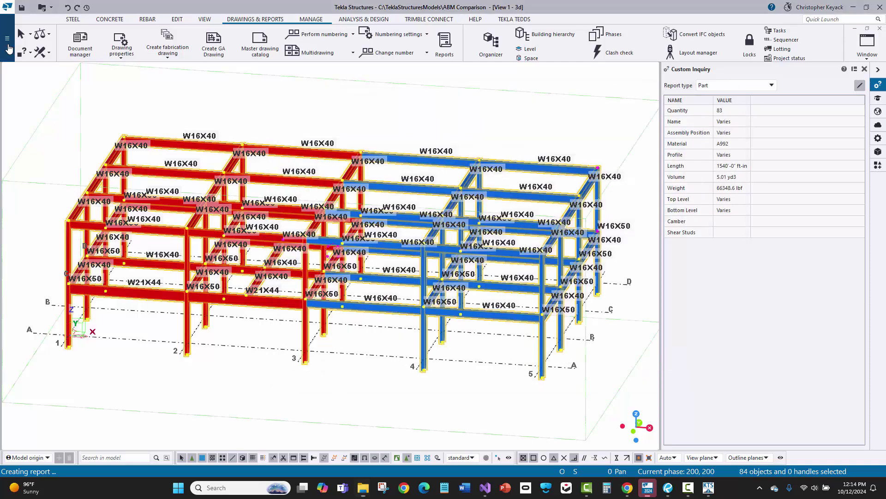
{"action": "mouse_move", "coordinate": [52, 162]}
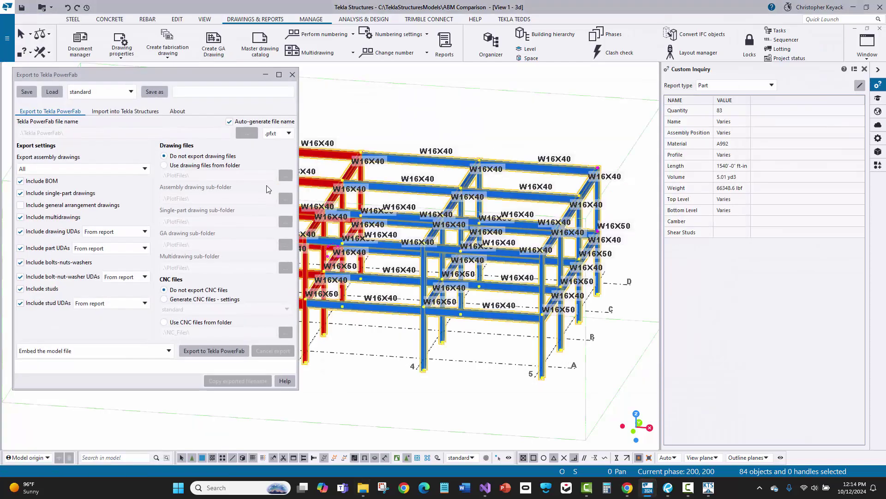
{"action": "left_click", "coordinate": [65, 171]}
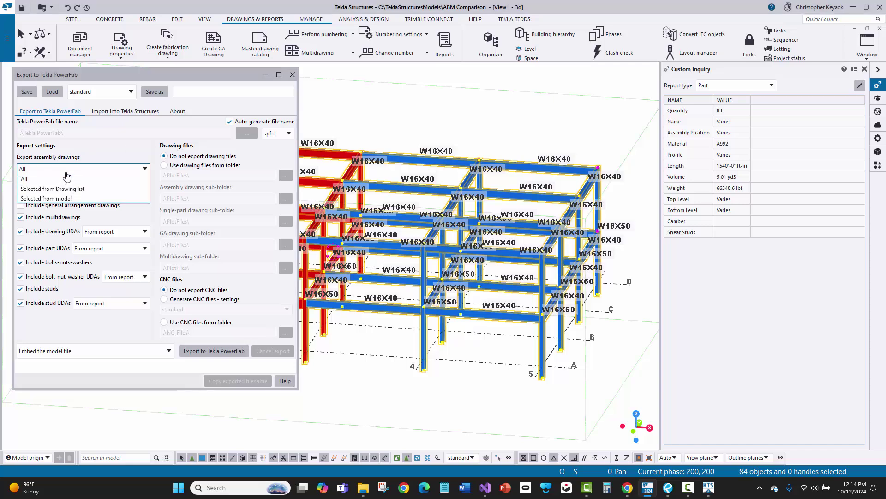
{"action": "left_click", "coordinate": [50, 198]}
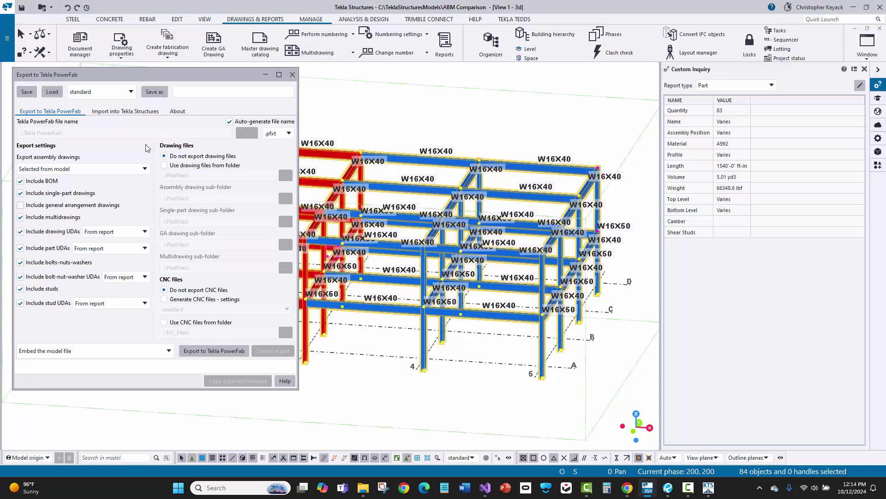
{"action": "left_click", "coordinate": [119, 169]}
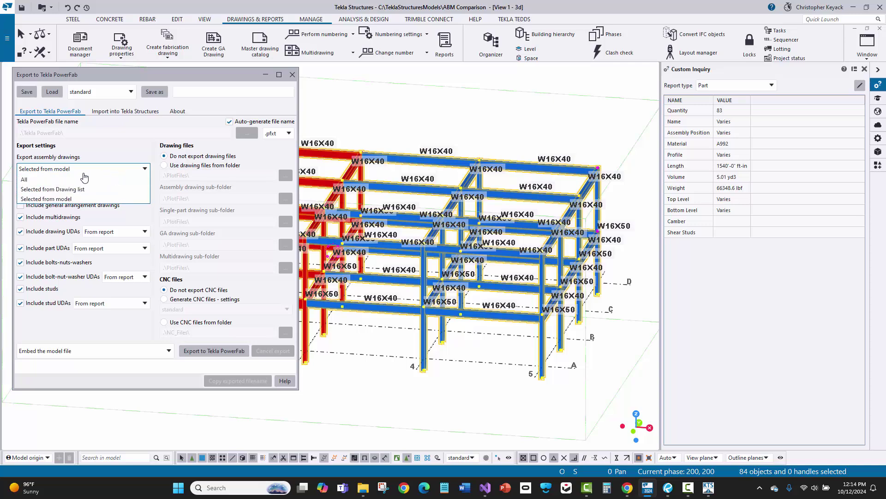
{"action": "left_click", "coordinate": [45, 180]}
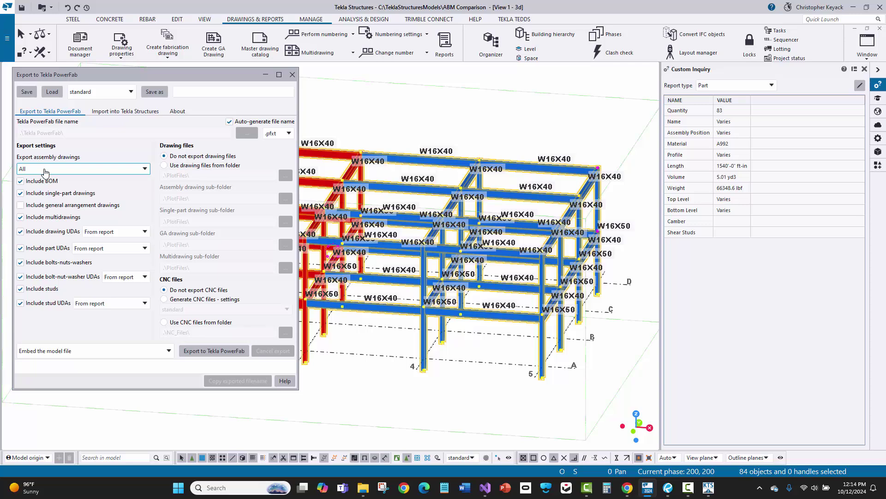
{"action": "left_click", "coordinate": [292, 74]}
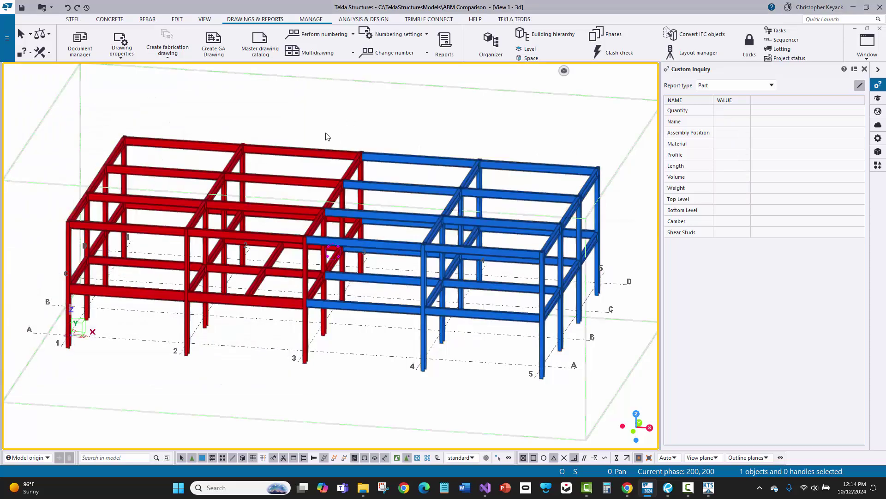
- Examine the MIS export settings with the KISS type, and cancel without exporting
{"action": "left_click", "coordinate": [7, 38]}
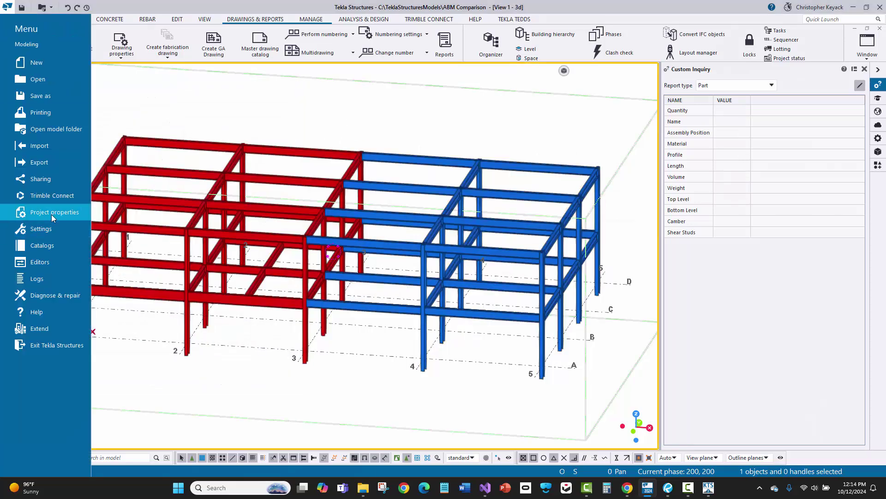
{"action": "left_click", "coordinate": [50, 165]}
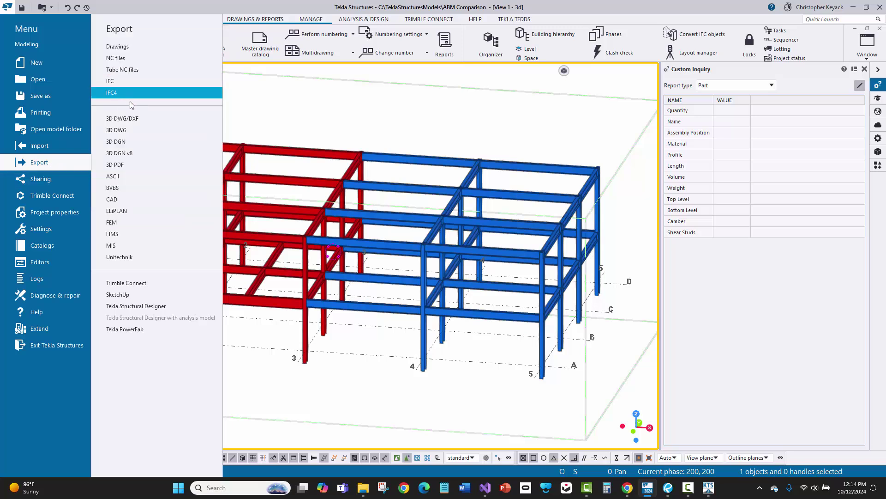
{"action": "left_click", "coordinate": [129, 247]}
{"action": "left_click", "coordinate": [172, 131]}
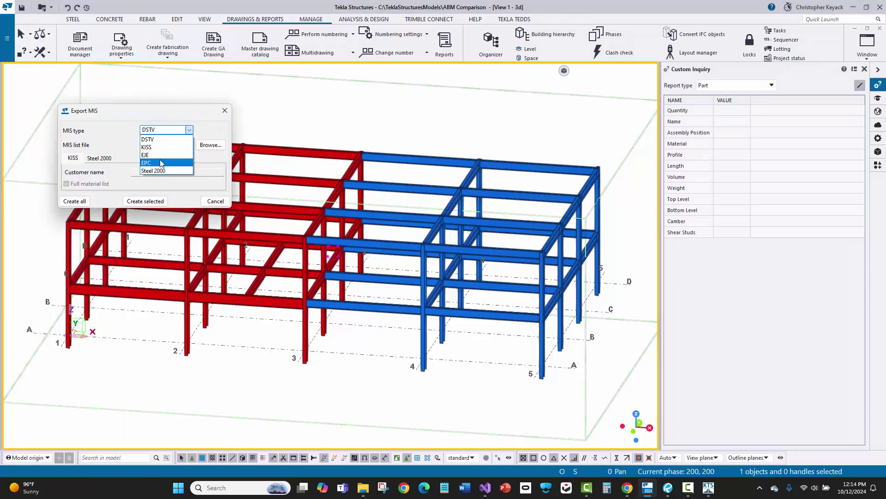
{"action": "left_click", "coordinate": [147, 146]}
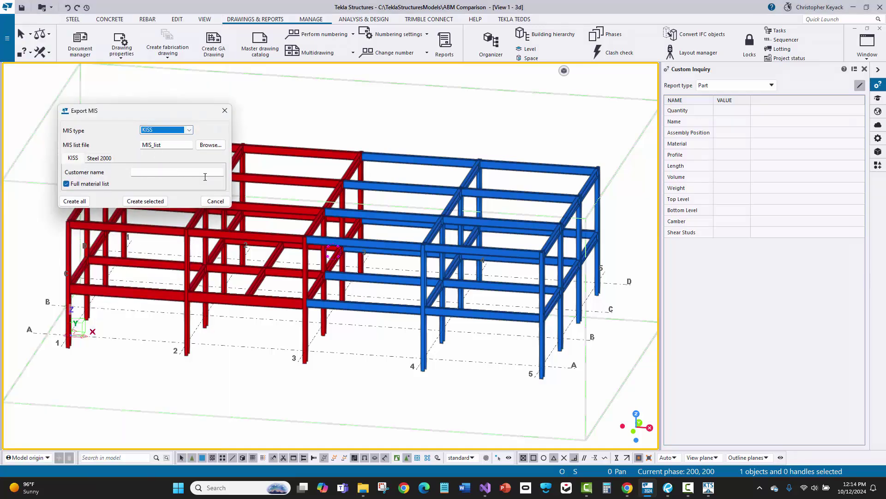
{"action": "left_click", "coordinate": [215, 201]}
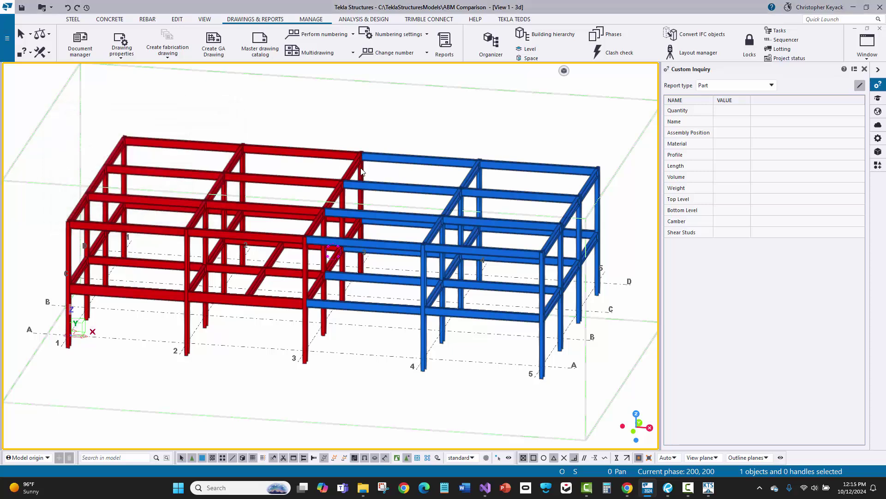
- Close the ABM comparison tool and copy ABM_Rev0.xml from the model's Reports folder
{"action": "left_click", "coordinate": [709, 488]}
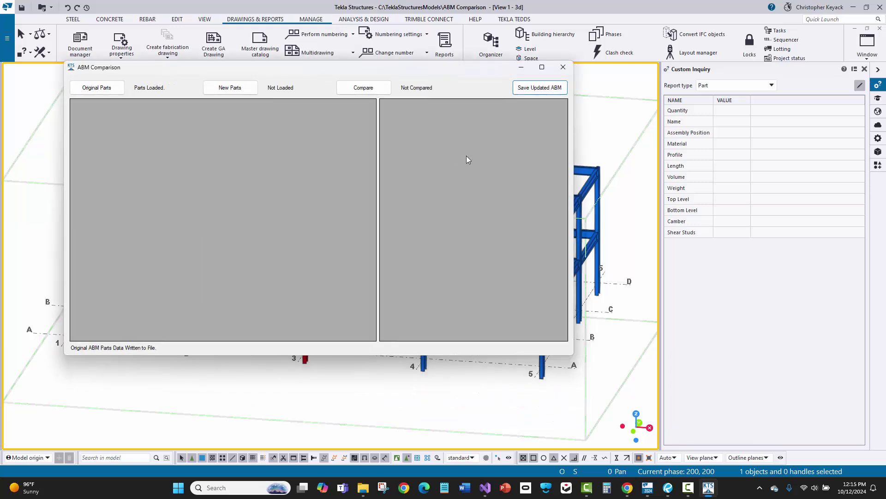
{"action": "left_click", "coordinate": [561, 70]}
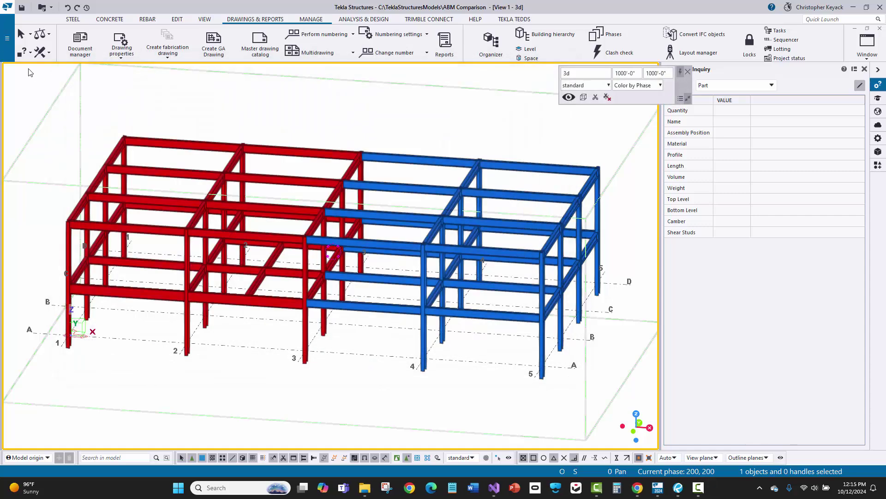
{"action": "left_click", "coordinate": [7, 42]}
{"action": "left_click", "coordinate": [53, 120]}
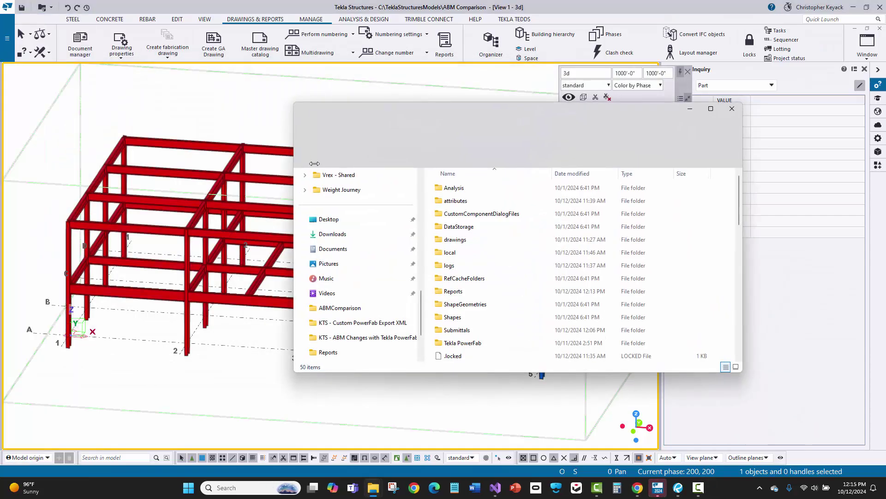
{"action": "double_click", "coordinate": [464, 292]}
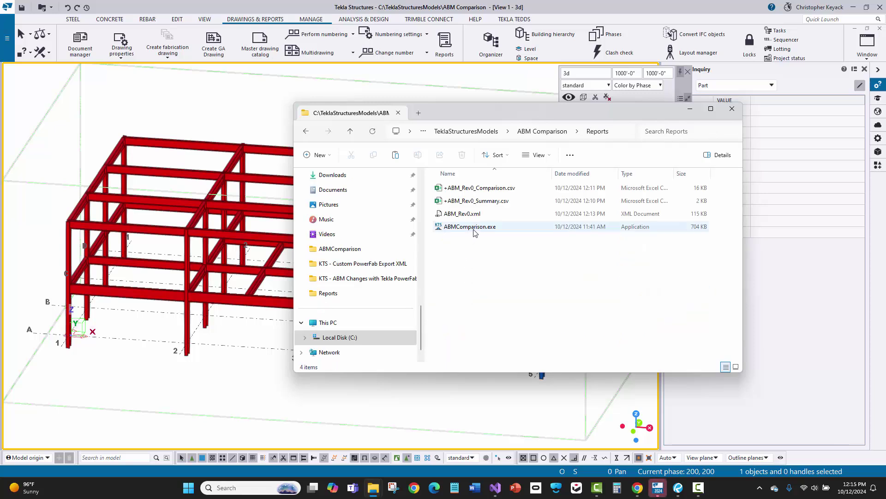
{"action": "left_click", "coordinate": [474, 215]}
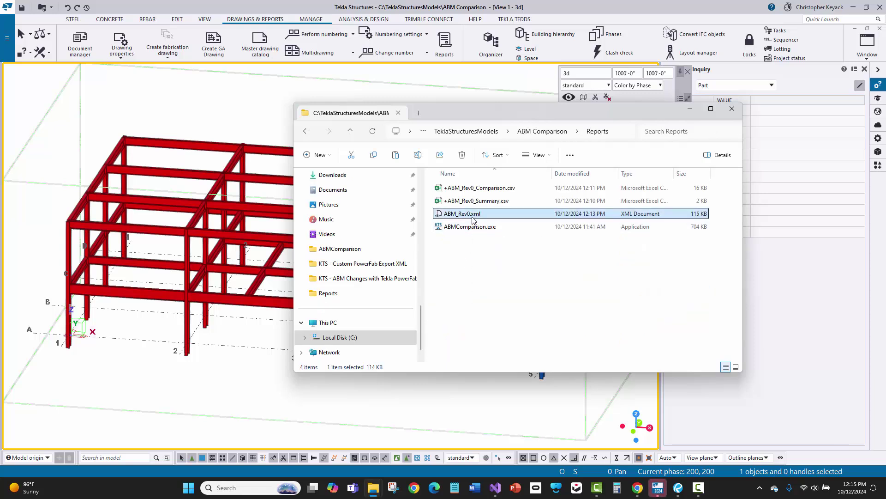
{"action": "right_click", "coordinate": [473, 218]}
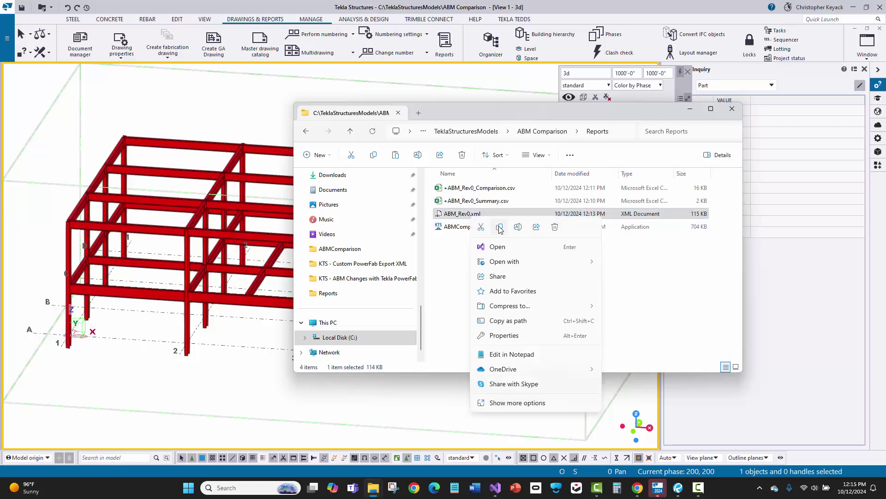
{"action": "left_click", "coordinate": [499, 228]}
- Paste ABM_Rev0.xml into the "9999 - 001 - ABM - 2024-10-12" folder under Submittals
{"action": "left_click", "coordinate": [538, 132]}
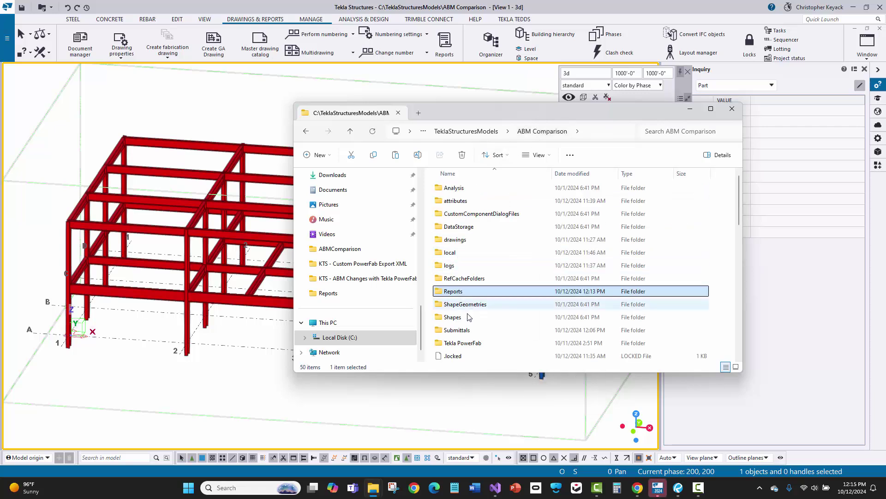
{"action": "double_click", "coordinate": [457, 329]}
{"action": "double_click", "coordinate": [466, 188]}
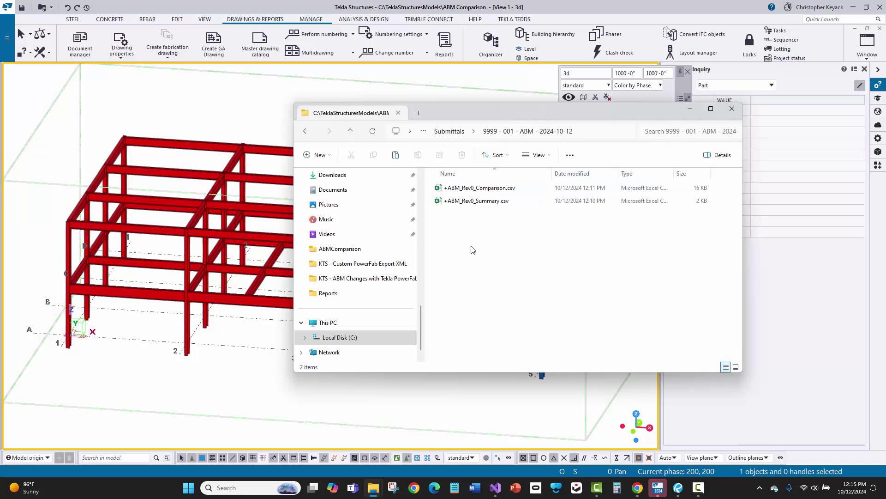
{"action": "right_click", "coordinate": [474, 249]}
{"action": "left_click", "coordinate": [510, 301]}
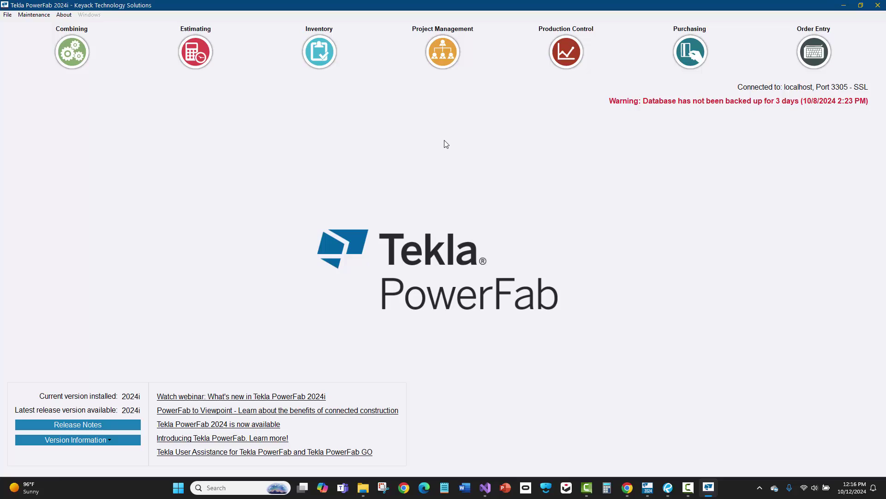
- In Tekla PowerFab, view the item list of the Test_ABM_Import production control job, and close the job
{"action": "left_click", "coordinate": [550, 55]}
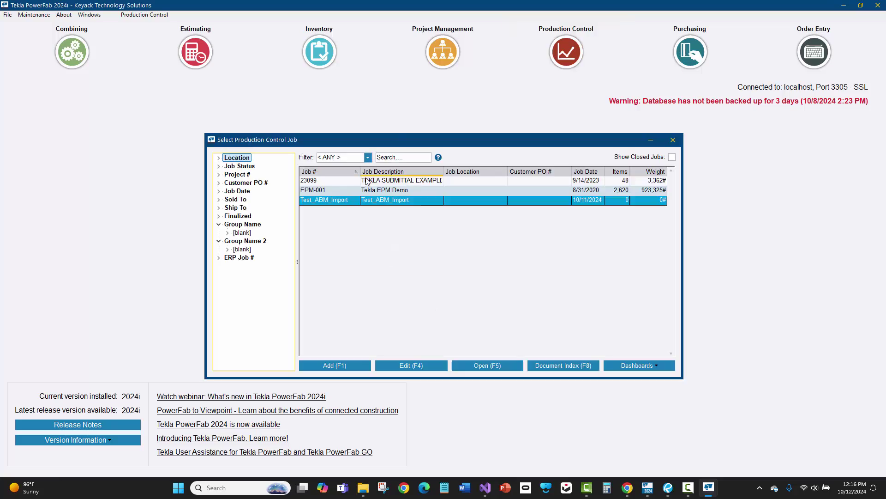
{"action": "double_click", "coordinate": [347, 201]}
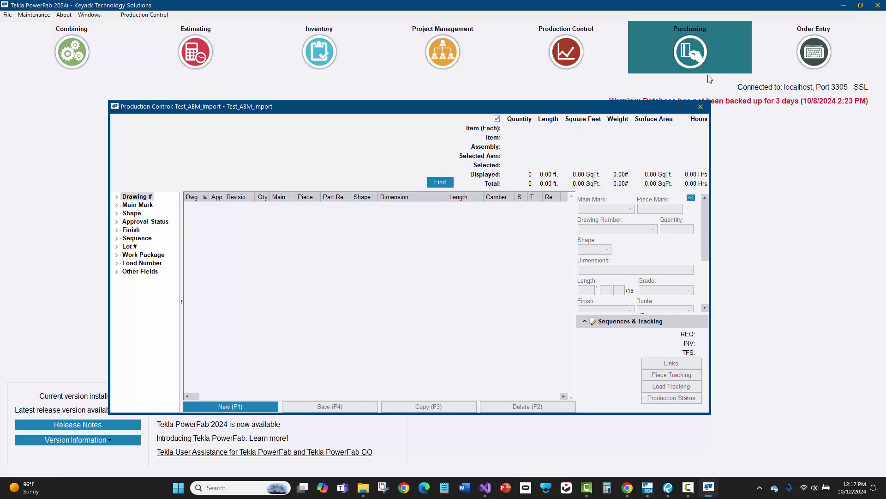
{"action": "left_click", "coordinate": [701, 107]}
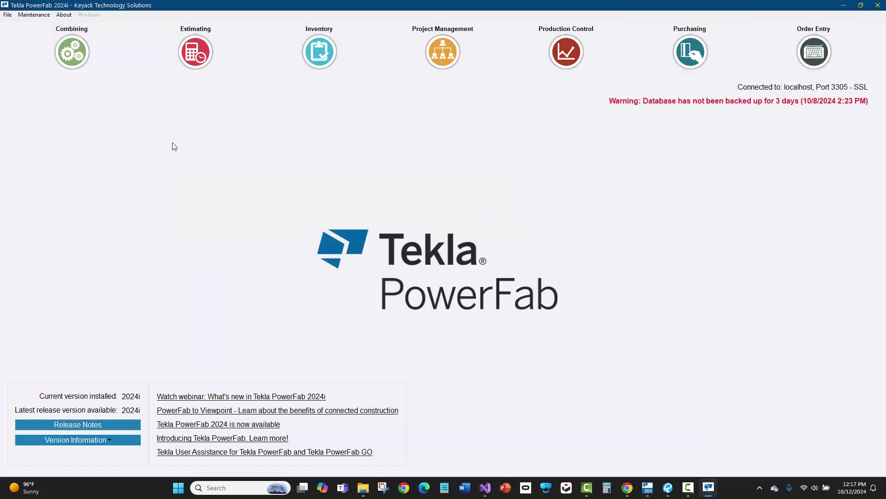
- Open the import tool and choose the PowerFab eXchange format for Production Control / Project Management
{"action": "left_click", "coordinate": [8, 15]}
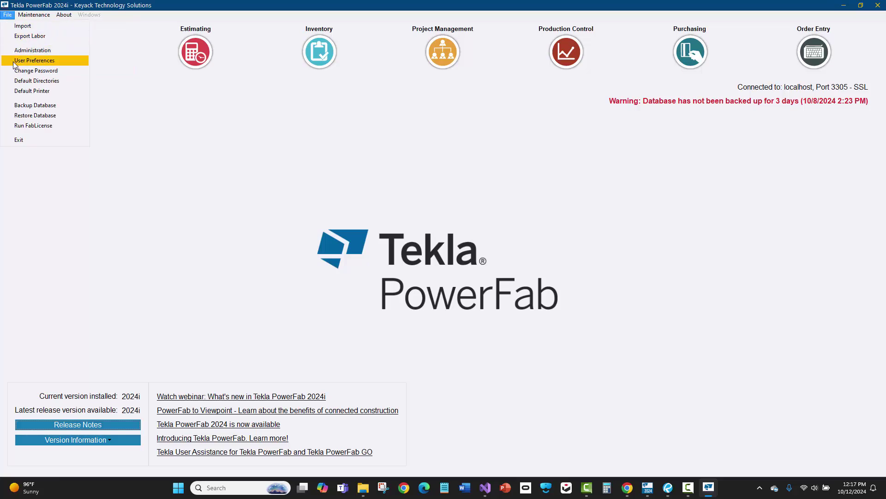
{"action": "left_click", "coordinate": [13, 28]}
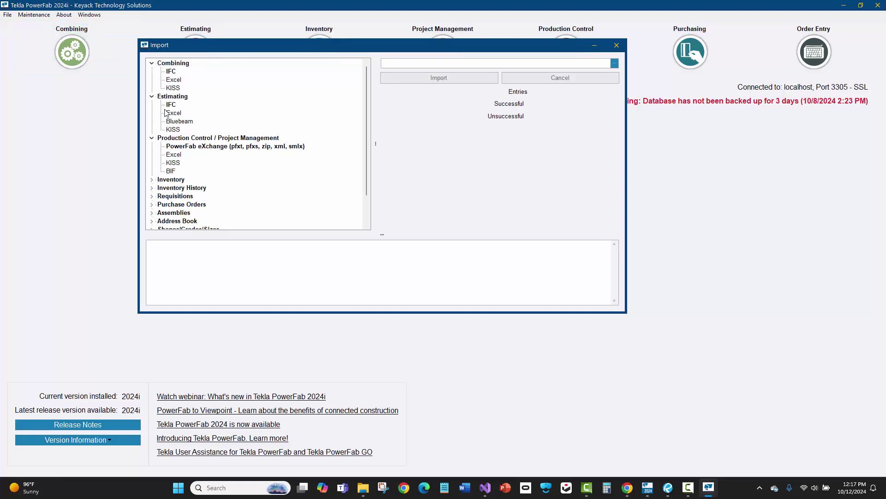
{"action": "left_click", "coordinate": [175, 146]}
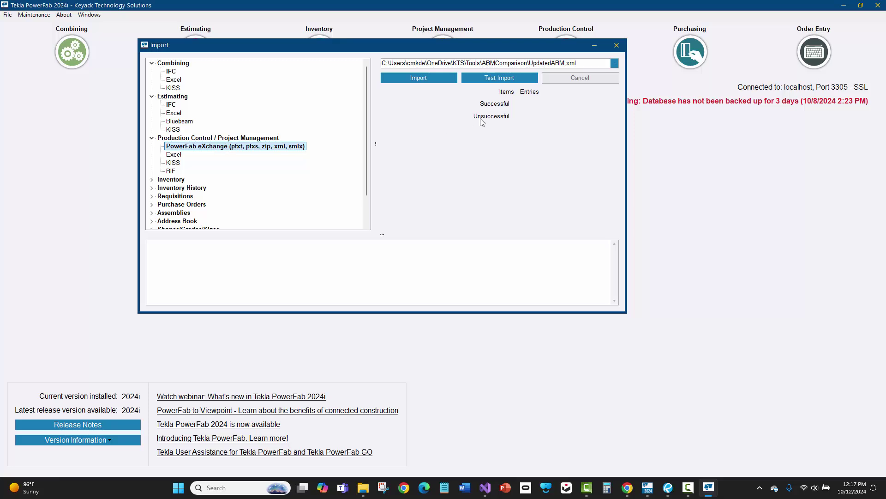
- Select ABM_Rev0.xml from the ABM Comparison model's "Submittals\9999 - 001 - ABM - 2024-10-12" folder as the import file
{"action": "left_click", "coordinate": [614, 63]}
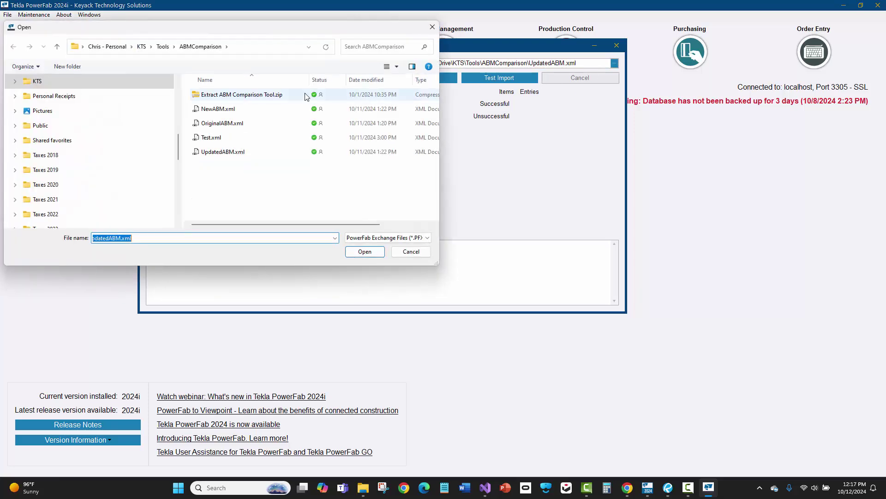
{"action": "scroll", "coordinate": [68, 177], "scroll_direction": "down", "scroll_amount": 10}
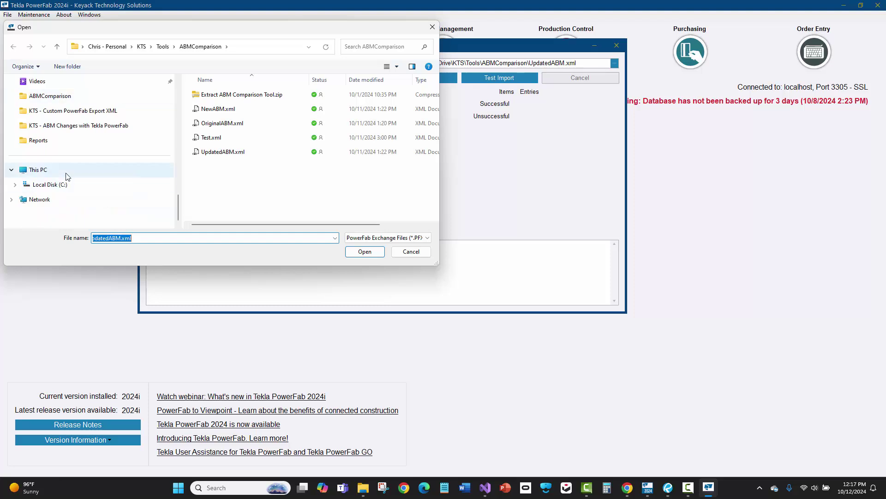
{"action": "left_click", "coordinate": [67, 183]}
{"action": "scroll", "coordinate": [241, 179], "scroll_direction": "down", "scroll_amount": 10}
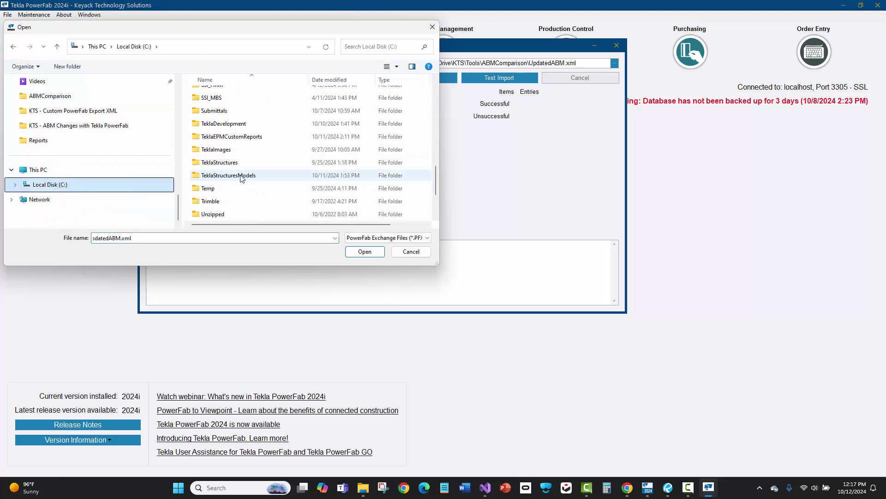
{"action": "double_click", "coordinate": [241, 175]}
{"action": "double_click", "coordinate": [227, 92]}
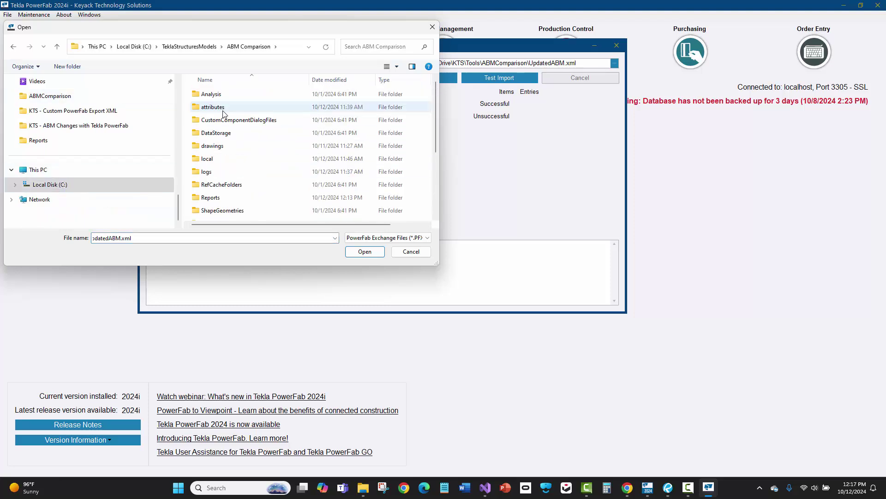
{"action": "scroll", "coordinate": [232, 172], "scroll_direction": "down", "scroll_amount": 3}
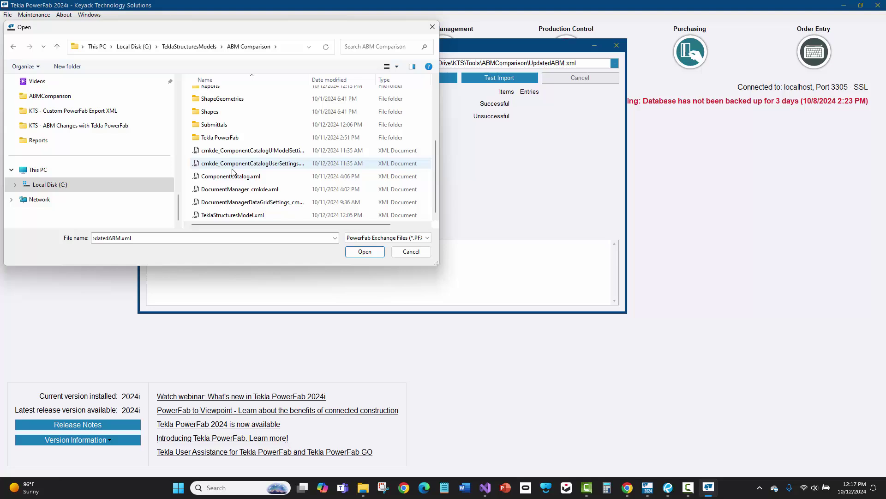
{"action": "double_click", "coordinate": [225, 125]}
{"action": "double_click", "coordinate": [221, 96]}
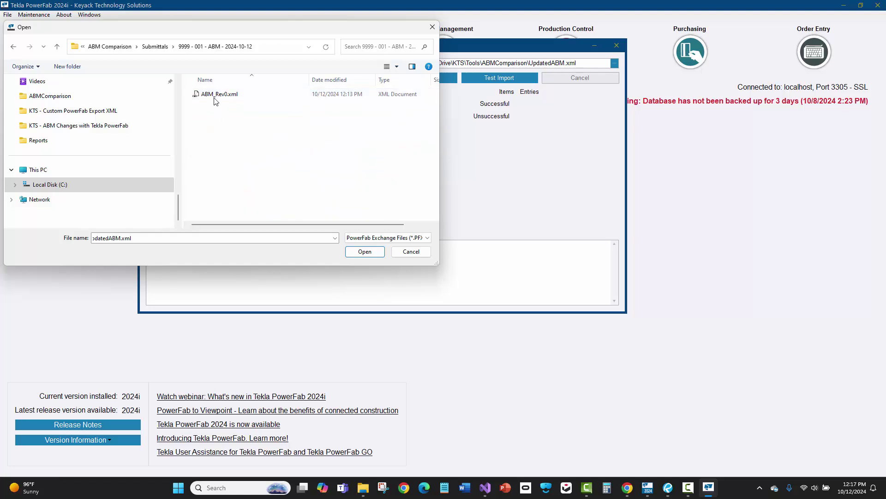
{"action": "left_click", "coordinate": [216, 96]}
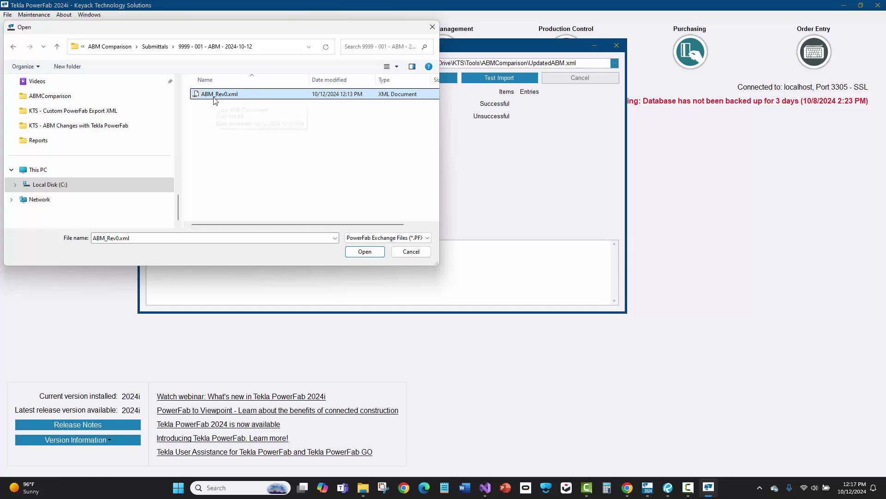
{"action": "left_click", "coordinate": [365, 251]}
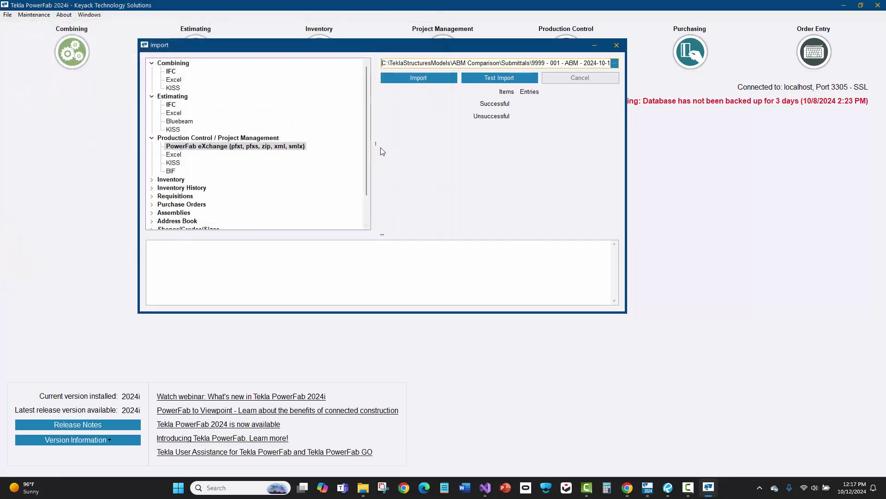
- Start importing the file into the existing Test_ABM_Import job with the Add & Replace option
{"action": "left_click", "coordinate": [421, 77]}
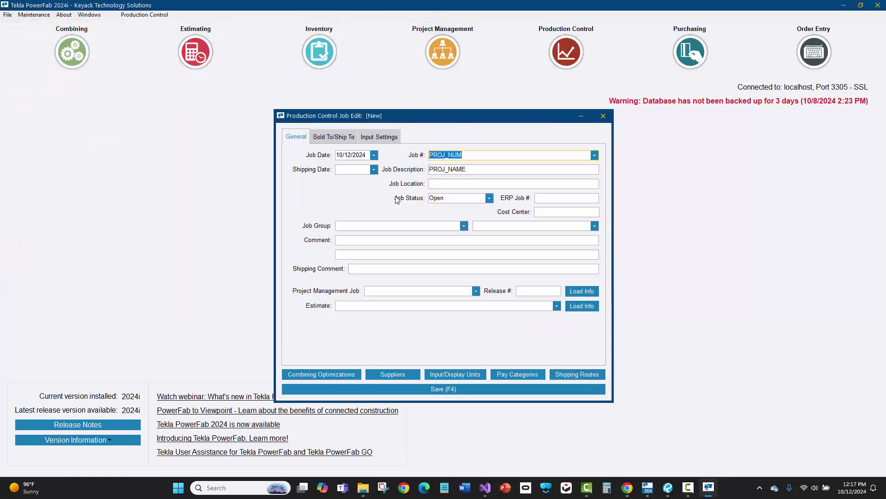
{"action": "left_click", "coordinate": [594, 155]}
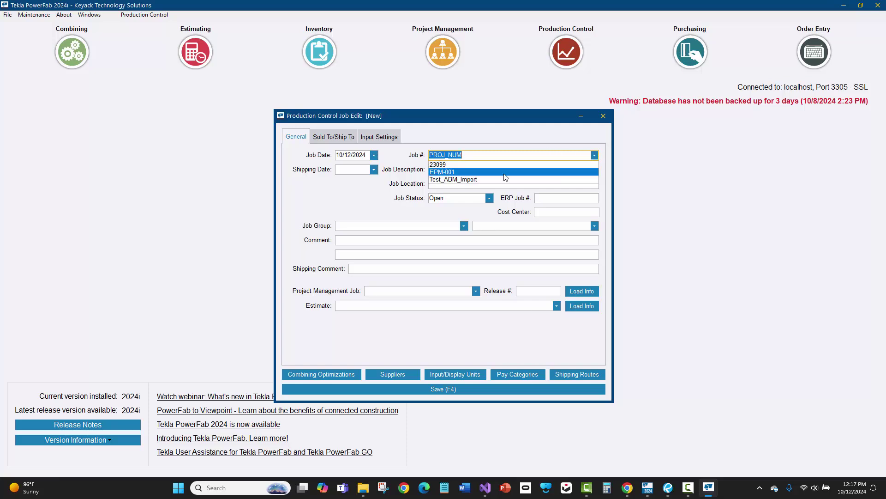
{"action": "left_click", "coordinate": [455, 171]}
{"action": "left_click", "coordinate": [452, 388]}
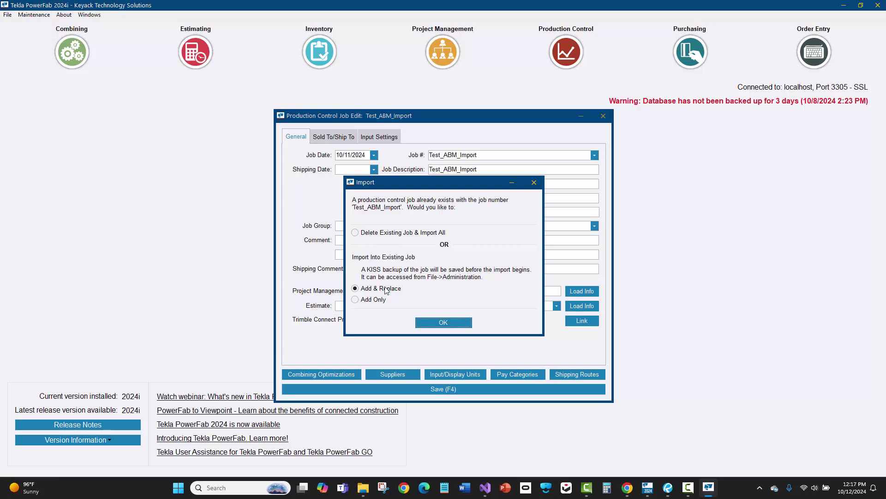
{"action": "left_click", "coordinate": [434, 322]}
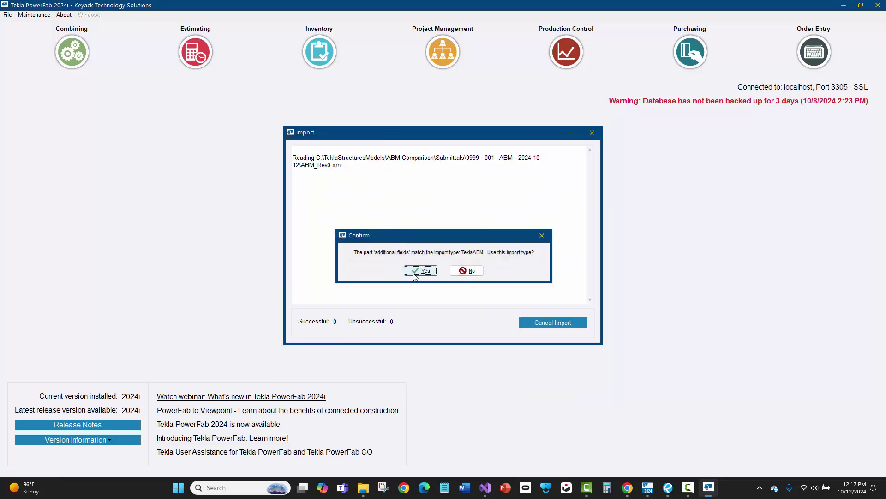
- Decline the TeklaABM import type and map the AssemblyName import field to Remark under Tekla PowerFab Standard Fields
{"action": "left_click", "coordinate": [467, 271]}
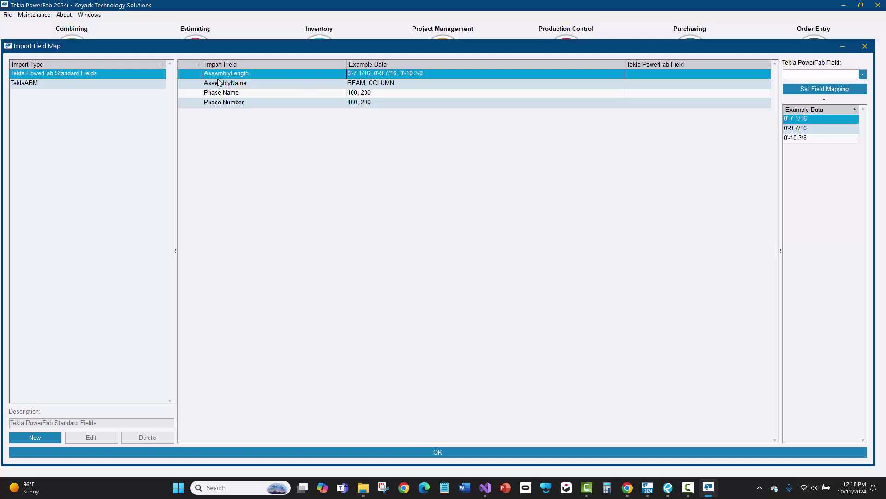
{"action": "left_click", "coordinate": [269, 85]}
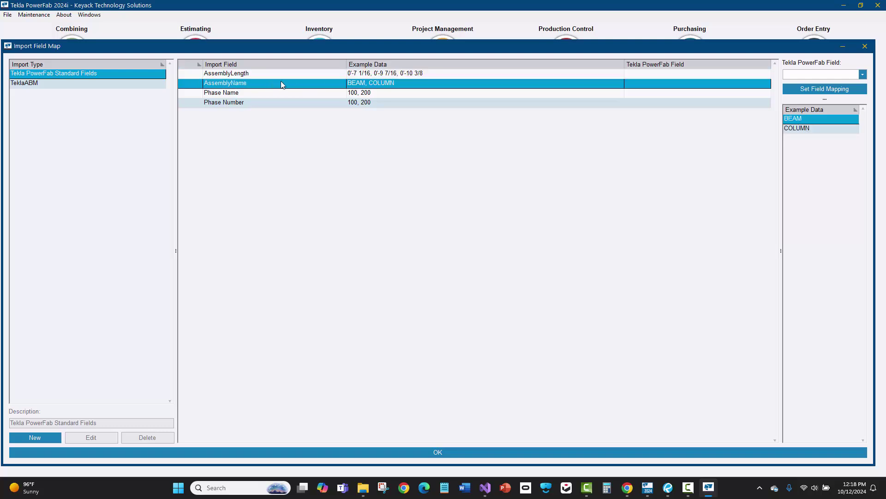
{"action": "left_click", "coordinate": [862, 75]}
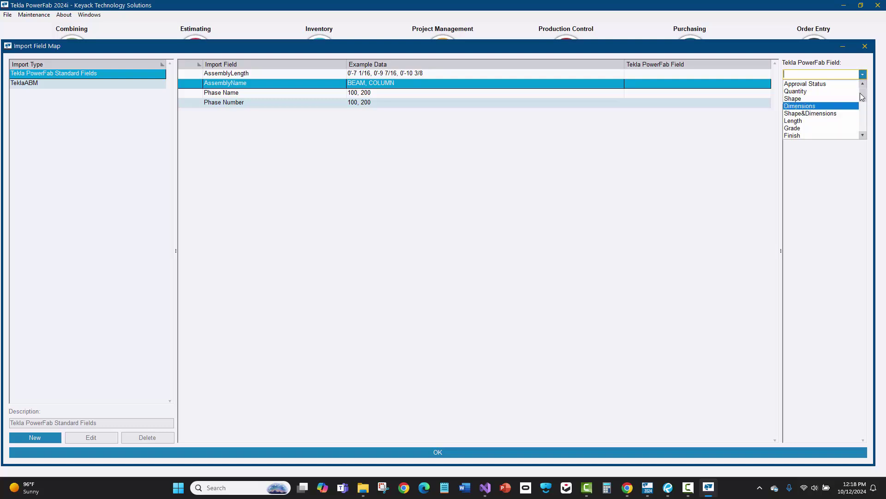
{"action": "left_click_drag", "start_coordinate": [862, 97], "coordinate": [872, 114]}
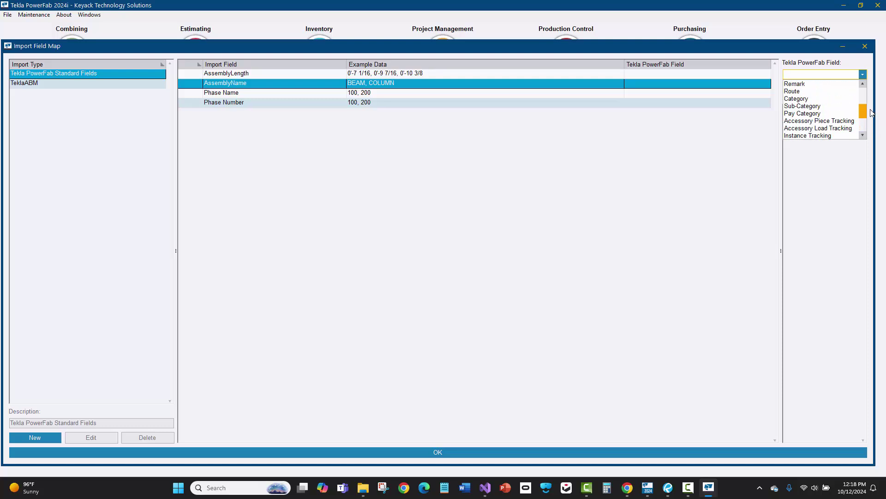
{"action": "left_click", "coordinate": [811, 84]}
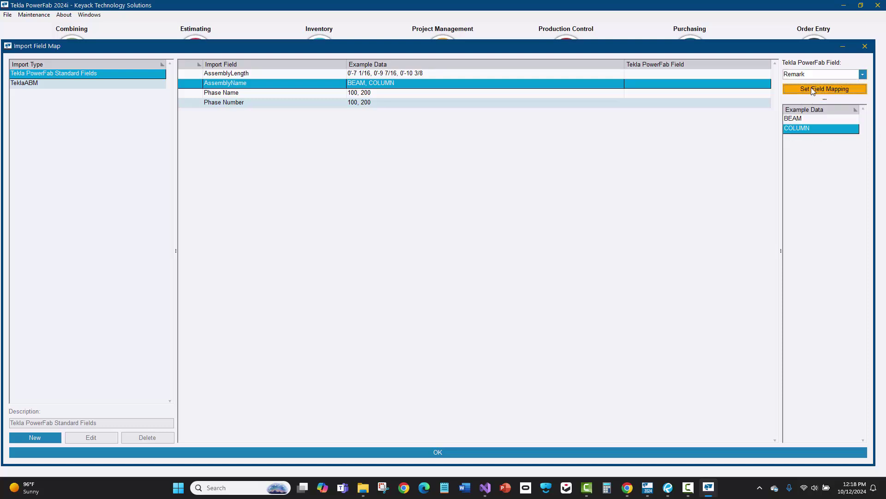
{"action": "left_click", "coordinate": [813, 90]}
- Map the Phase Name import field to the Sequence field
{"action": "left_click", "coordinate": [389, 93]}
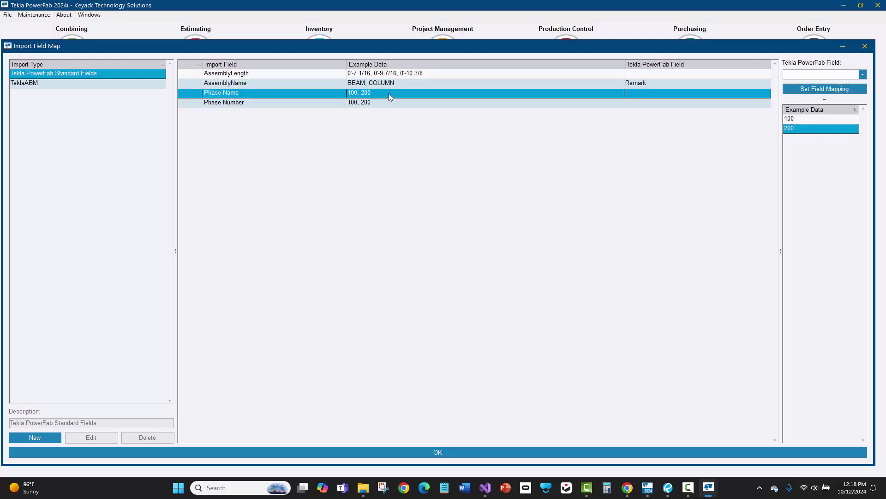
{"action": "left_click", "coordinate": [863, 74]}
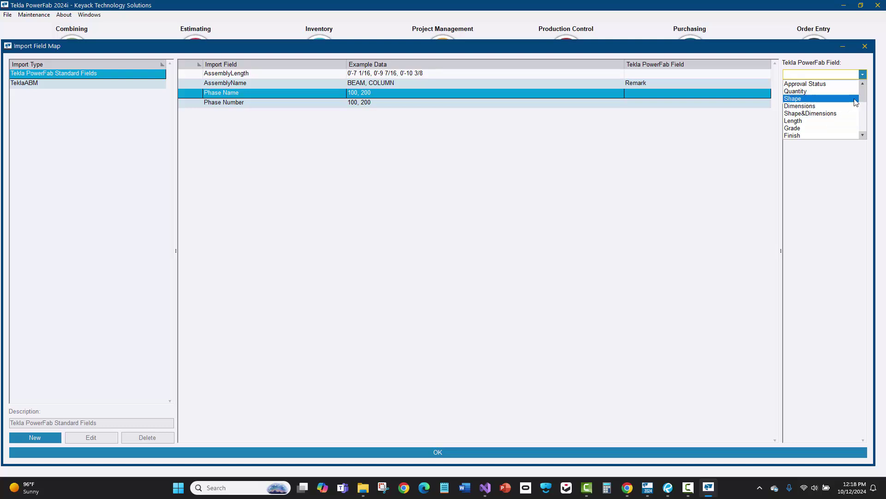
{"action": "left_click_drag", "start_coordinate": [863, 95], "coordinate": [866, 127]}
{"action": "left_click", "coordinate": [804, 121]}
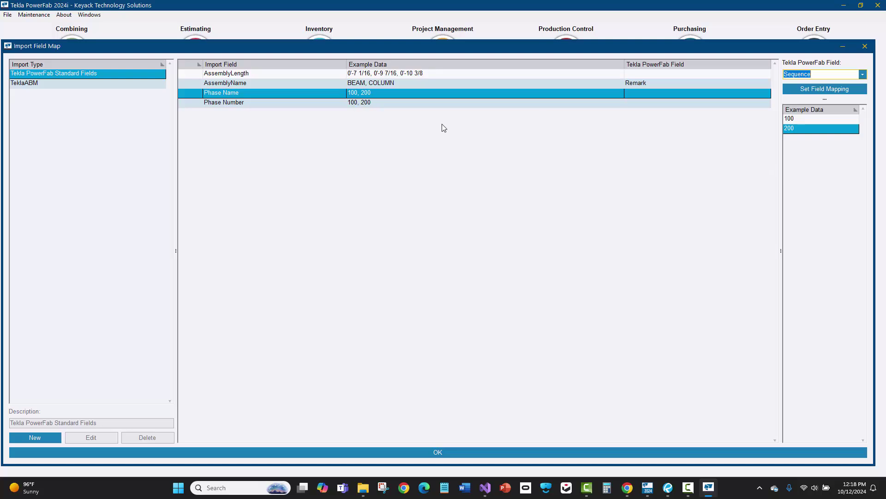
{"action": "left_click", "coordinate": [804, 90]}
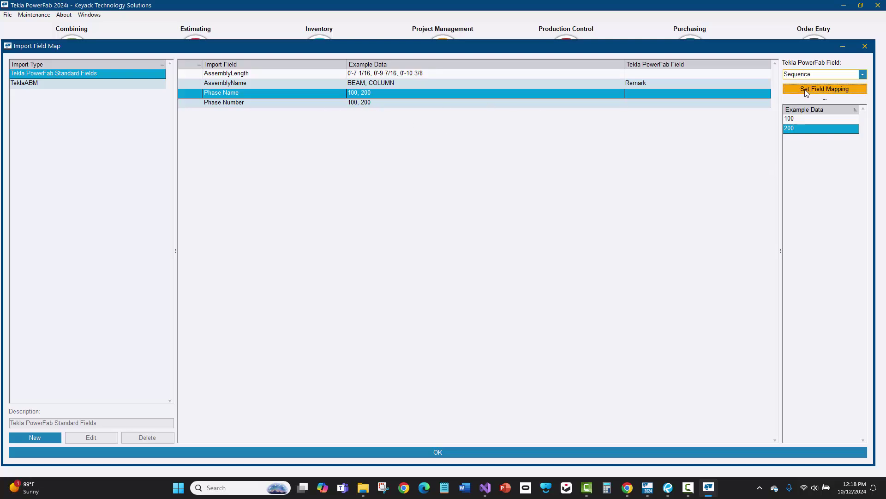
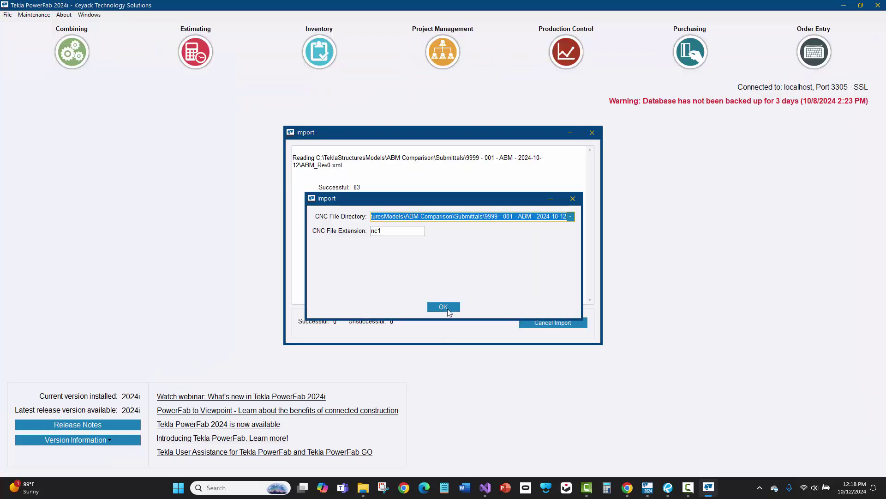
- Accept the CNC file settings with the nc1 extension and continue the import with all listed changes allowed
{"action": "left_click", "coordinate": [447, 307]}
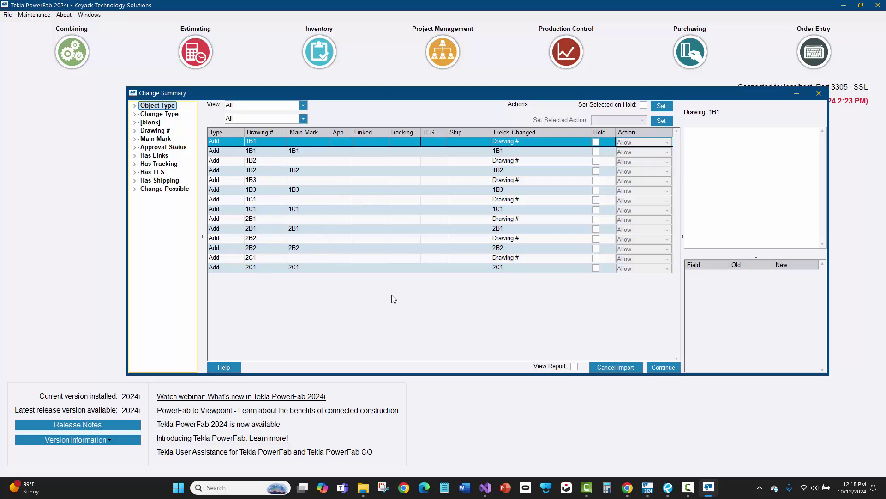
{"action": "left_click", "coordinate": [663, 367]}
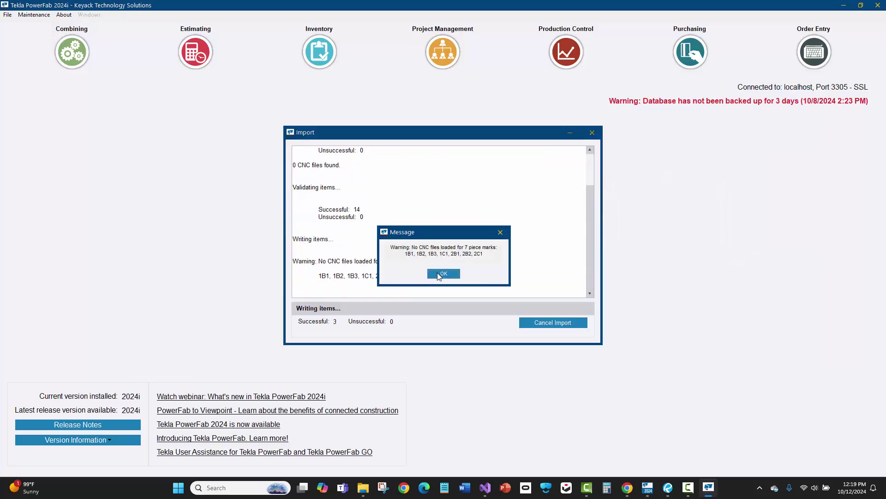
{"action": "left_click", "coordinate": [441, 274]}
- Review the import results for read, validated and written items, and close the import window
{"action": "scroll", "coordinate": [438, 224], "scroll_direction": "up", "scroll_amount": 2}
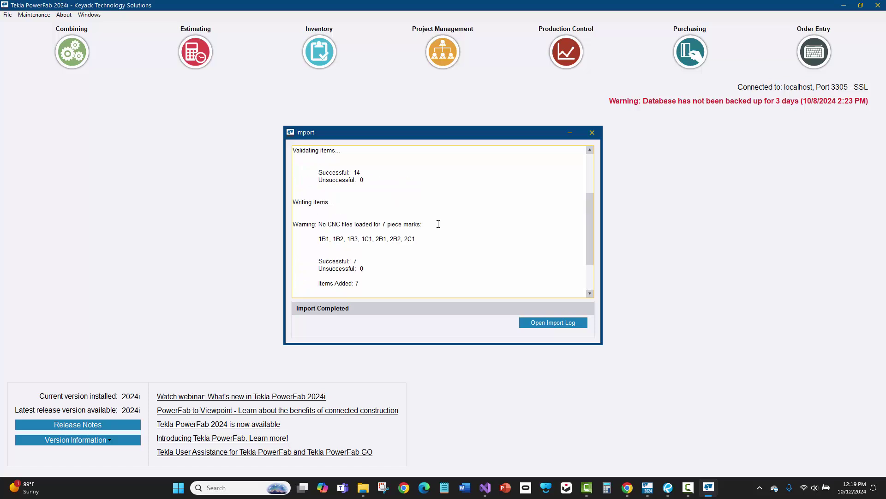
{"action": "scroll", "coordinate": [404, 233], "scroll_direction": "up", "scroll_amount": 4}
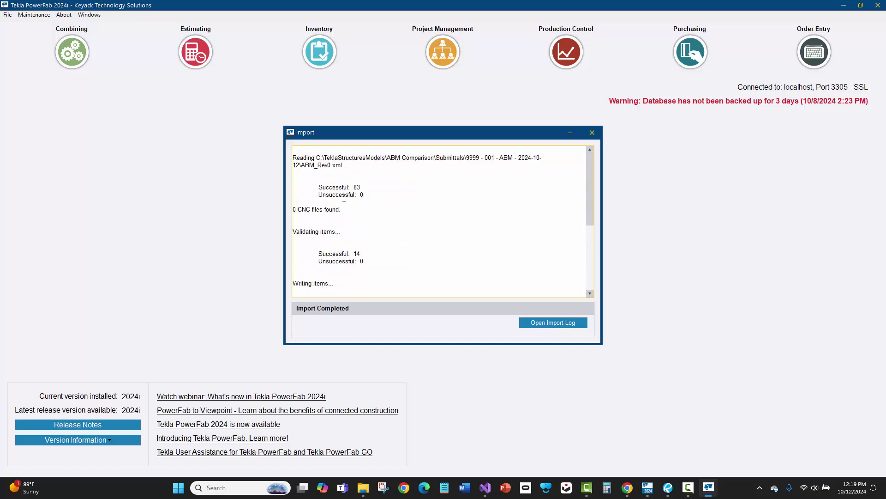
{"action": "scroll", "coordinate": [395, 181], "scroll_direction": "down", "scroll_amount": 6}
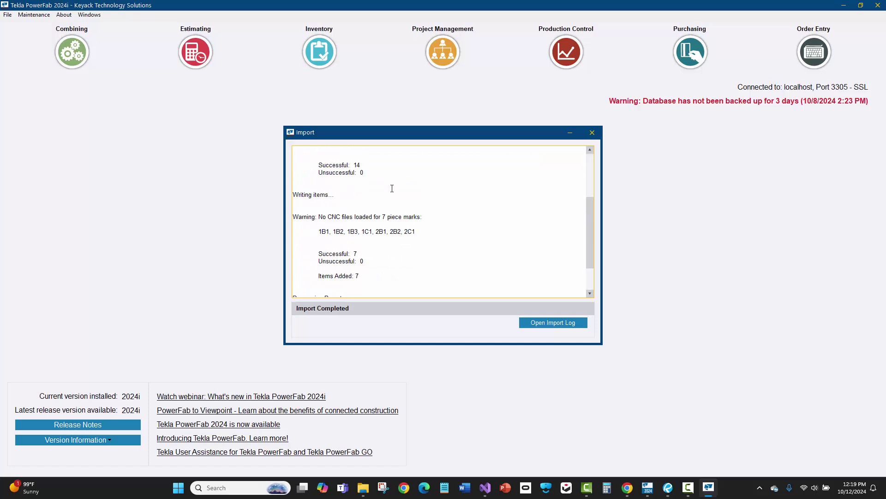
{"action": "left_click", "coordinate": [592, 133]}
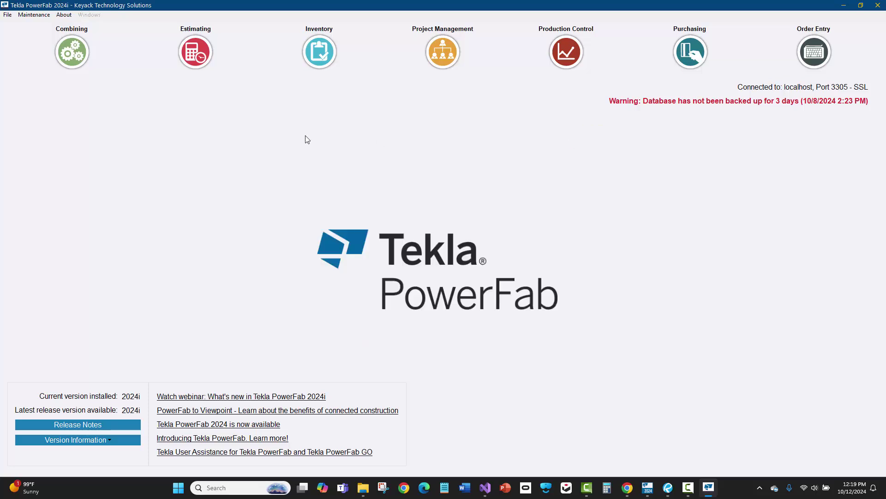
- Open the Test_ABM_Import production control job and compare its marks, quantities and sequences with +ABM_Rev0_Summary.csv in Excel
{"action": "left_click", "coordinate": [560, 59]}
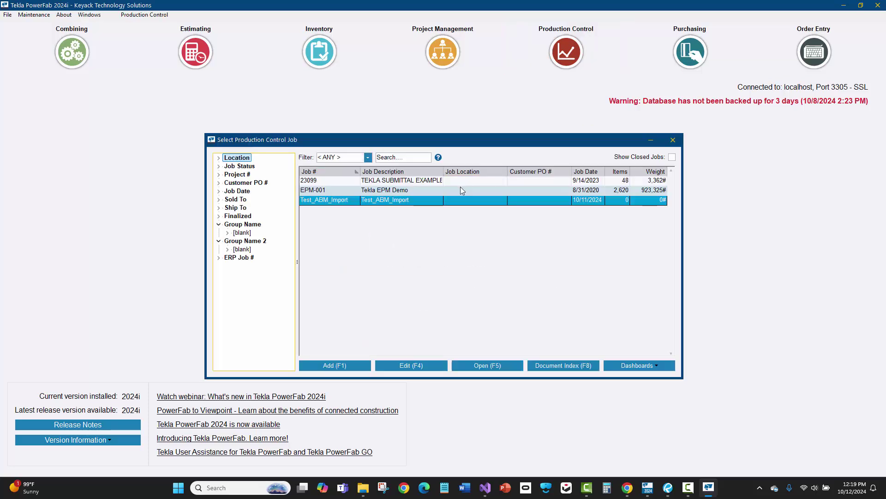
{"action": "double_click", "coordinate": [396, 206]}
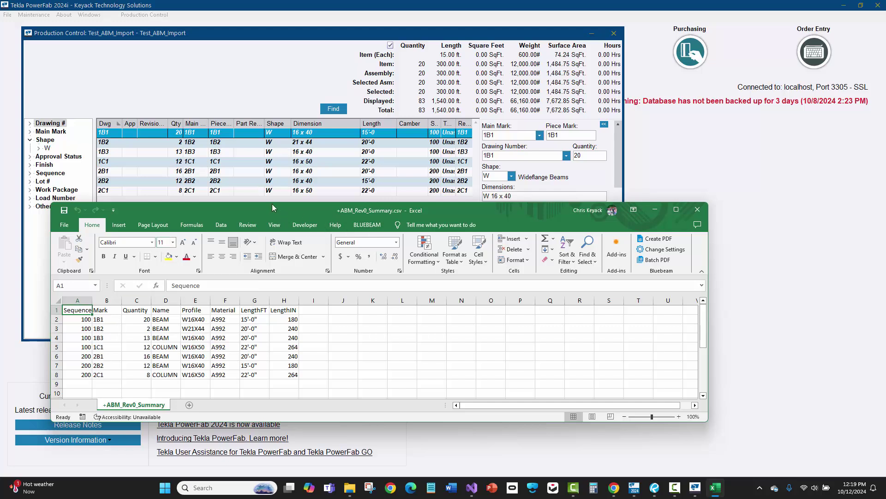
{"action": "left_click_drag", "start_coordinate": [473, 209], "coordinate": [484, 349]}
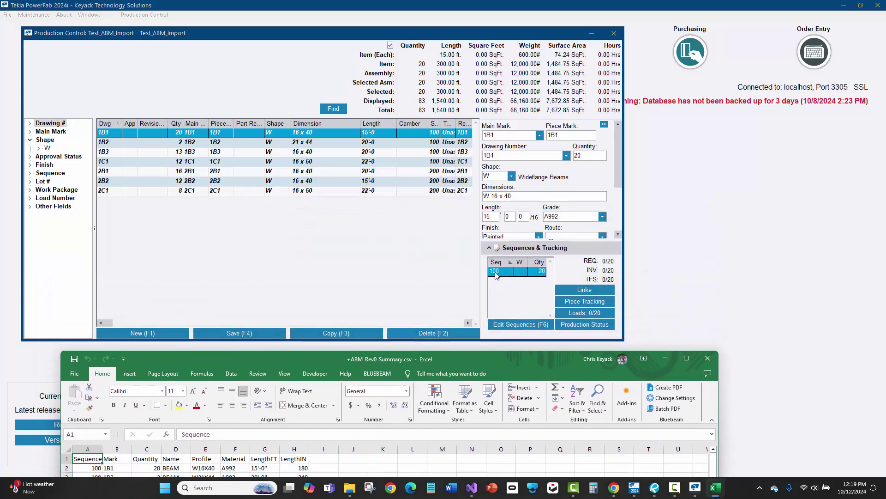
{"action": "left_click_drag", "start_coordinate": [415, 358], "coordinate": [412, 208]}
{"action": "left_click_drag", "start_coordinate": [143, 319], "coordinate": [148, 374]}
{"action": "left_click_drag", "start_coordinate": [107, 318], "coordinate": [112, 374]}
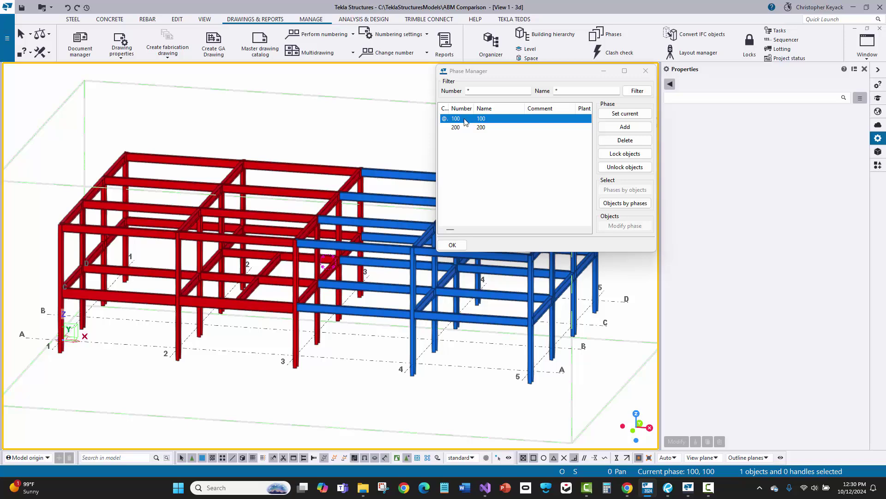
- Close the Phase Manager and add a lower-level W16X40 beam along grid C between grids 1 and 2
{"action": "left_click", "coordinate": [452, 244]}
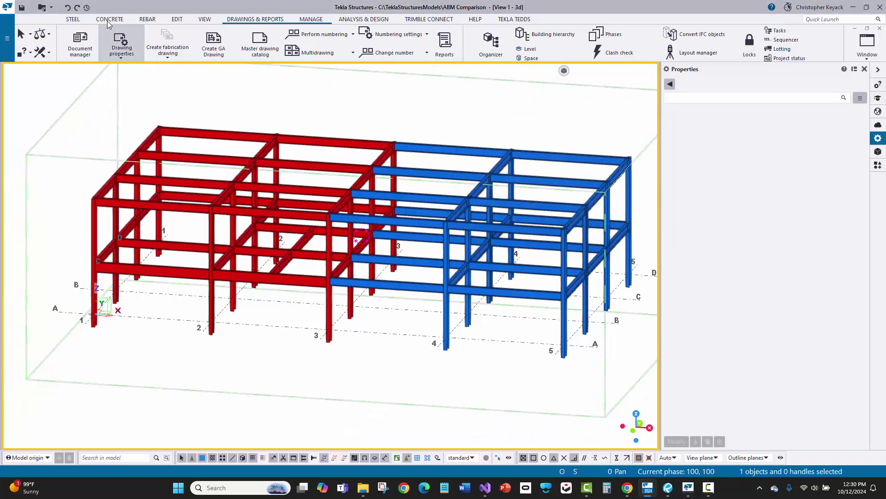
{"action": "left_click", "coordinate": [72, 19]}
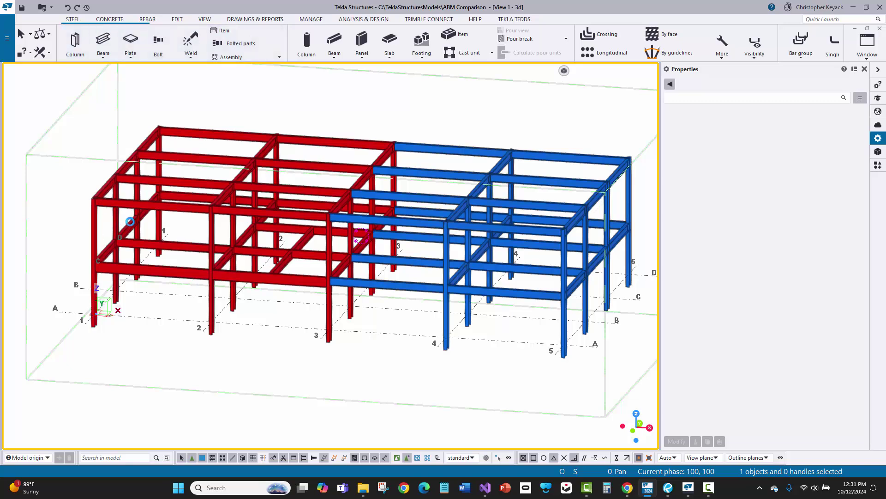
{"action": "scroll", "coordinate": [134, 216], "scroll_direction": "up", "scroll_amount": 5}
{"action": "left_click", "coordinate": [131, 208]}
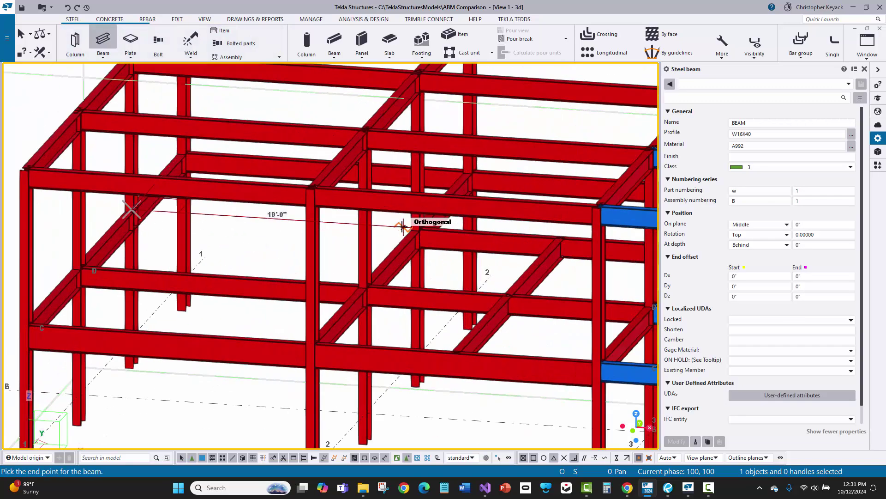
{"action": "left_click", "coordinate": [417, 228]}
{"action": "scroll", "coordinate": [250, 241], "scroll_direction": "down", "scroll_amount": 3}
{"action": "right_click", "coordinate": [249, 240]}
{"action": "left_click", "coordinate": [277, 251]}
- Delete the two lower-level infill beams framing between the main beams in the bay between grids 2 and 3
{"action": "scroll", "coordinate": [423, 315], "scroll_direction": "up", "scroll_amount": 2}
{"action": "left_click", "coordinate": [423, 316]}
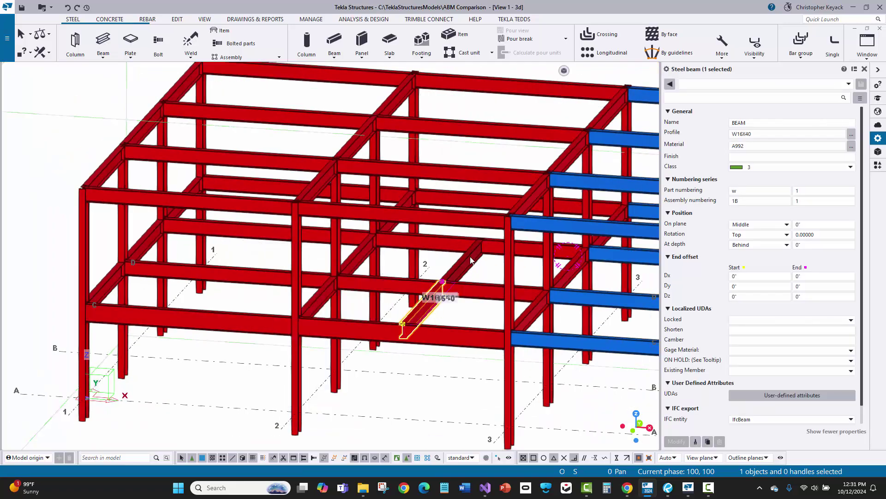
{"action": "key", "text": "Delete"}
- Change the profile of the column at grid A-2 to W12X53
{"action": "middle_click_drag", "start_coordinate": [396, 284], "coordinate": [376, 265]}
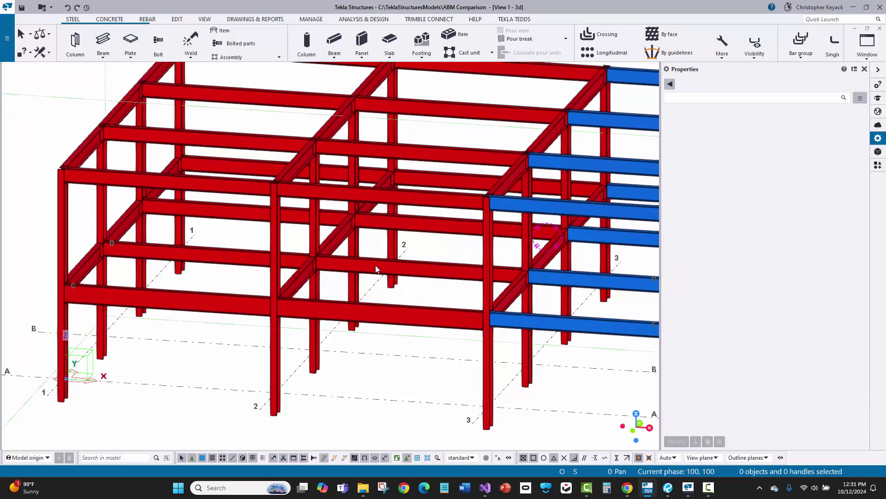
{"action": "left_click", "coordinate": [274, 356]}
{"action": "left_click", "coordinate": [691, 134]}
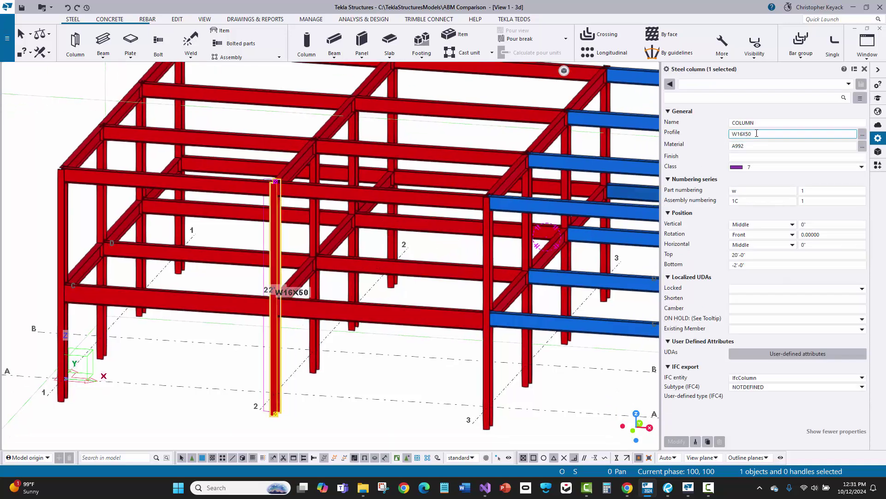
{"action": "type", "text": "w12"}
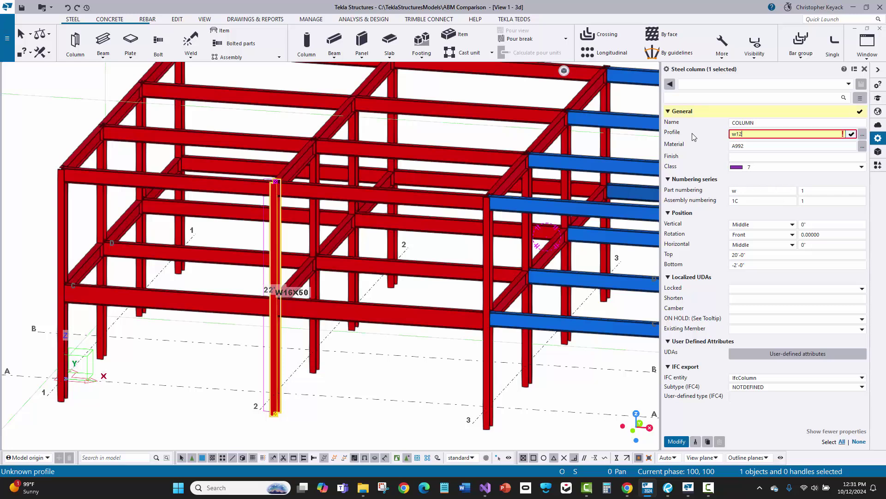
{"action": "type", "text": "x53"}
{"action": "left_click", "coordinate": [677, 441]}
{"action": "left_click", "coordinate": [217, 123]}
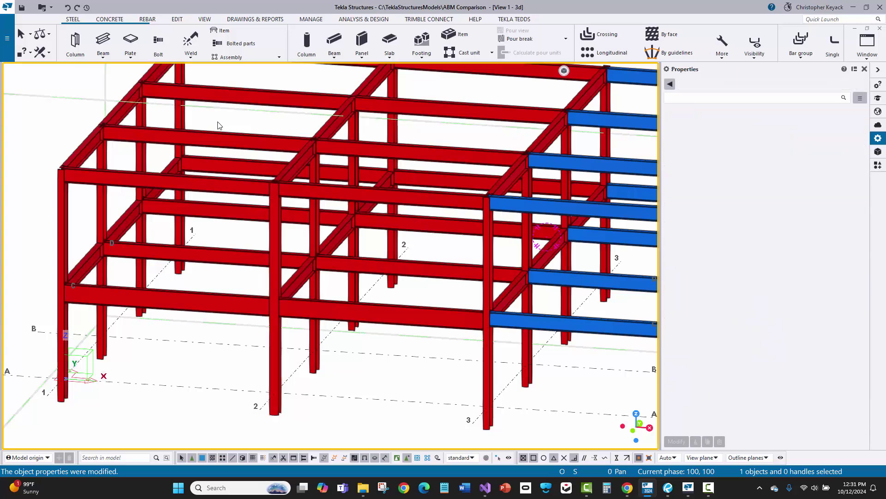
- Select the whole frame and create AutoConnections with the Shear Tabs connection rule group and the Shear_Tabs parameter rule group
{"action": "middle_click_drag", "start_coordinate": [190, 136], "coordinate": [224, 134]}
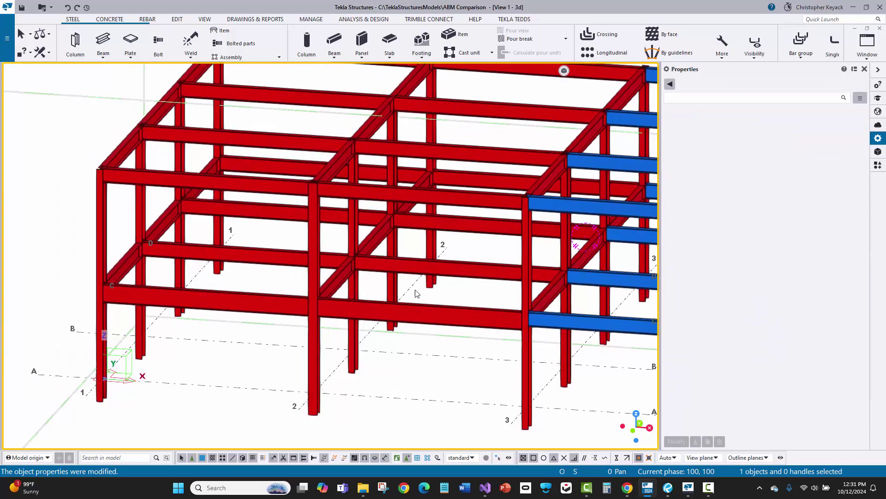
{"action": "middle_click_drag", "start_coordinate": [274, 242], "coordinate": [360, 256], "text": "ctrl"}
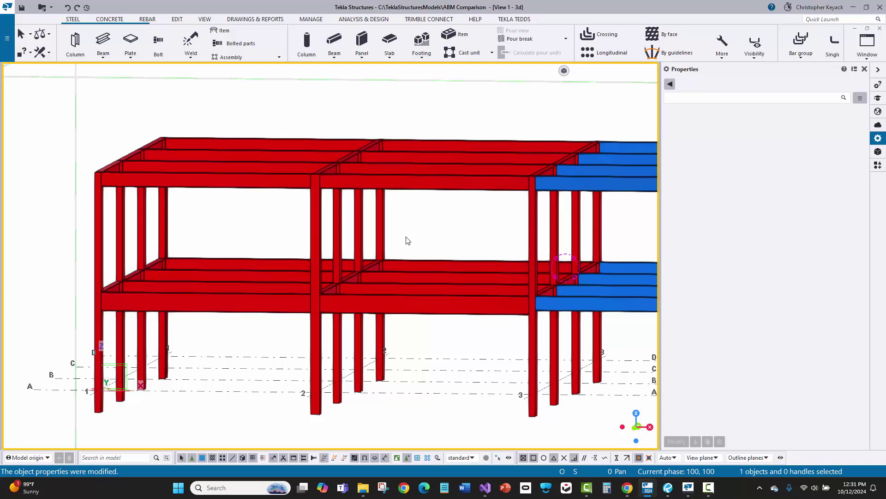
{"action": "scroll", "coordinate": [419, 237], "scroll_direction": "down", "scroll_amount": 5}
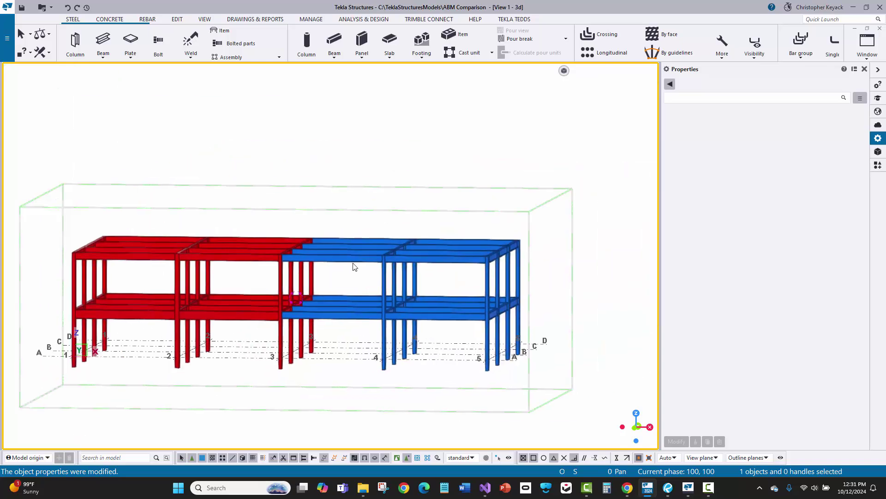
{"action": "left_click_drag", "start_coordinate": [597, 168], "coordinate": [81, 305]}
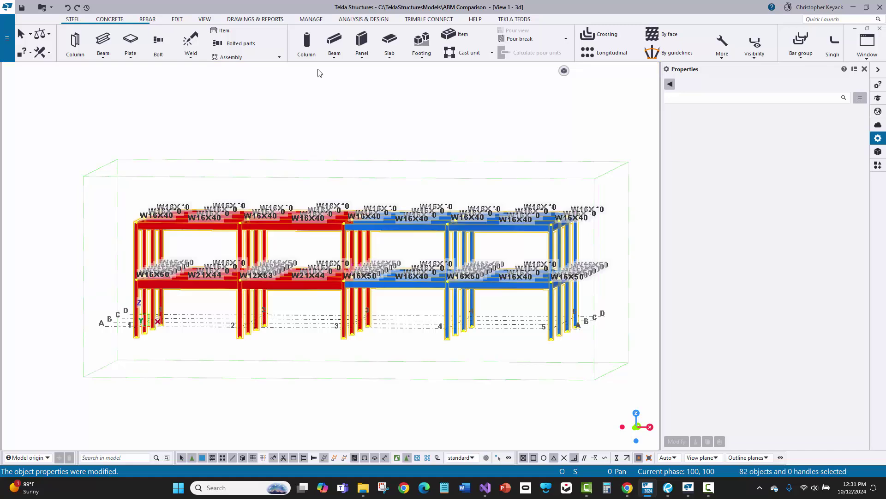
{"action": "left_click", "coordinate": [175, 19]}
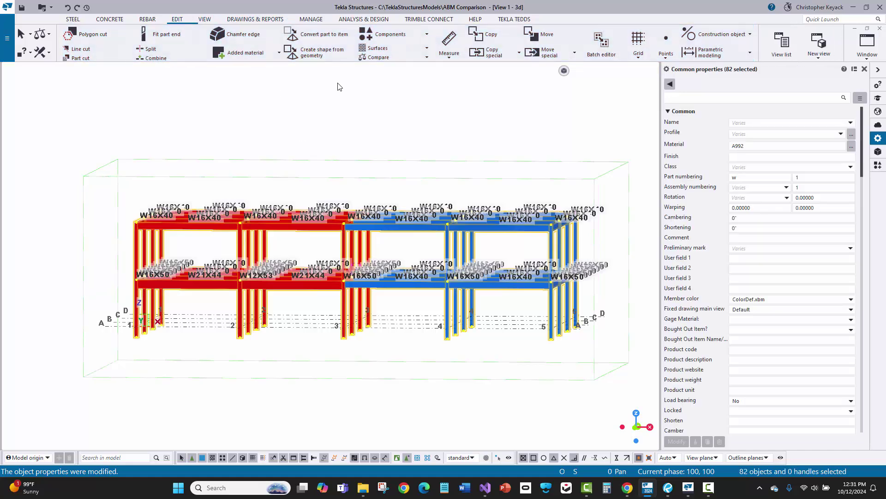
{"action": "left_click", "coordinate": [377, 34]}
{"action": "left_click", "coordinate": [386, 120]}
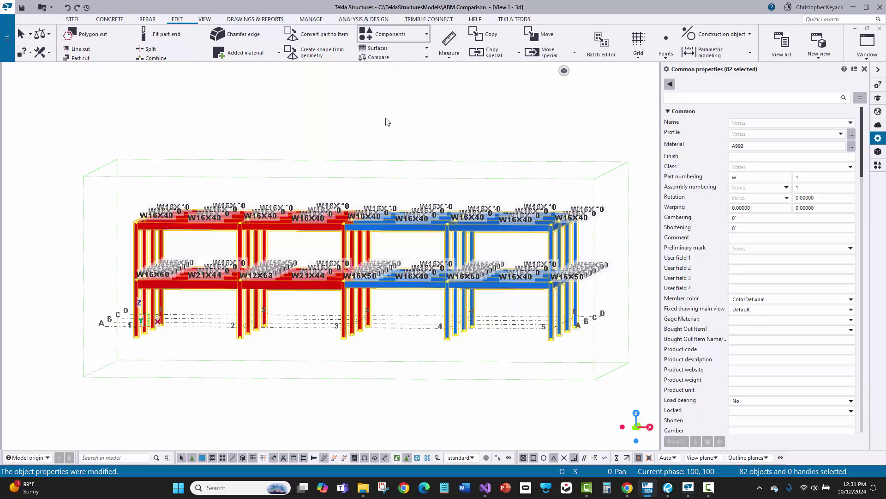
{"action": "left_click", "coordinate": [96, 153]}
{"action": "left_click", "coordinate": [74, 174]}
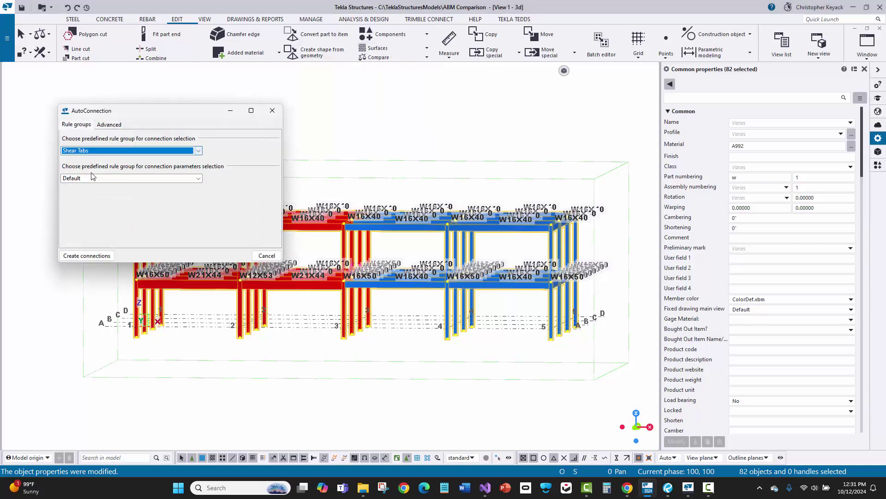
{"action": "left_click", "coordinate": [95, 178]}
{"action": "left_click", "coordinate": [86, 203]}
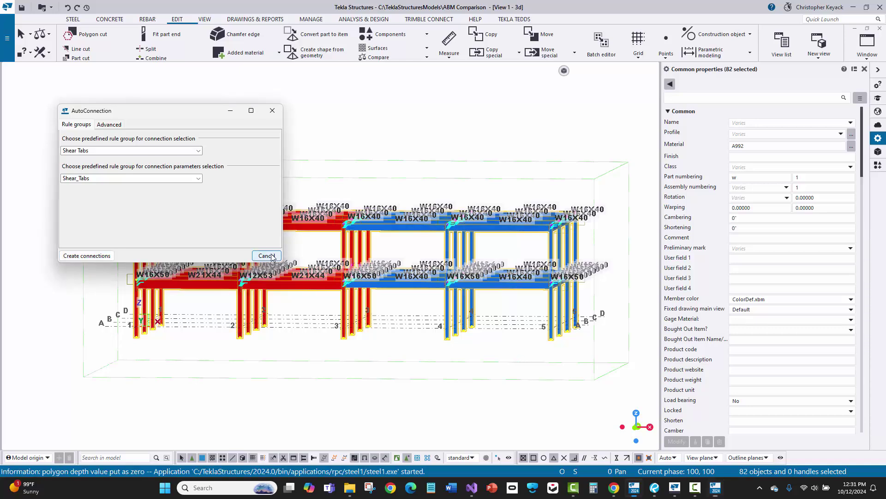
{"action": "left_click", "coordinate": [306, 151]}
- Examine the shear tab connections at the beam-to-girder and beam-to-column joints of the frame
{"action": "middle_click_drag", "start_coordinate": [225, 170], "coordinate": [198, 217], "text": "ctrl"}
{"action": "scroll", "coordinate": [220, 222], "scroll_direction": "up", "scroll_amount": 5}
{"action": "scroll", "coordinate": [321, 166], "scroll_direction": "down", "scroll_amount": 2}
{"action": "scroll", "coordinate": [306, 139], "scroll_direction": "up", "scroll_amount": 5}
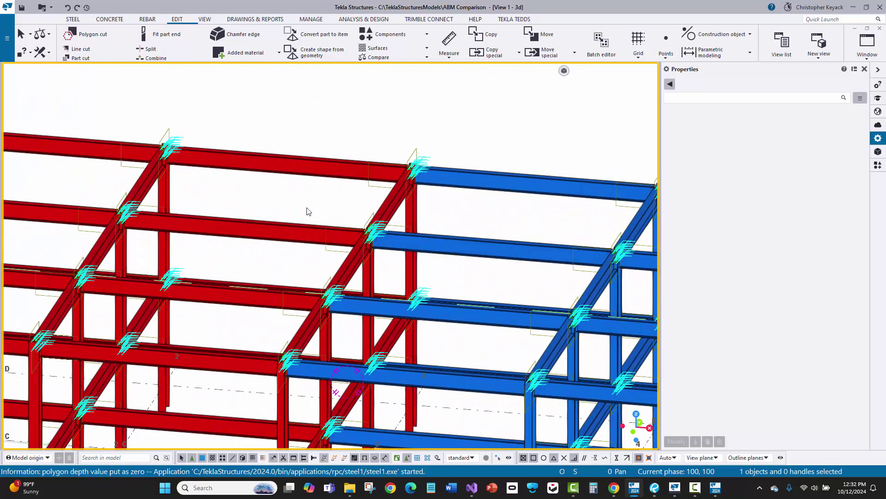
{"action": "right_click", "coordinate": [304, 189]}
{"action": "left_click", "coordinate": [333, 243]}
{"action": "scroll", "coordinate": [298, 206], "scroll_direction": "down", "scroll_amount": 2}
{"action": "scroll", "coordinate": [454, 226], "scroll_direction": "up", "scroll_amount": 8}
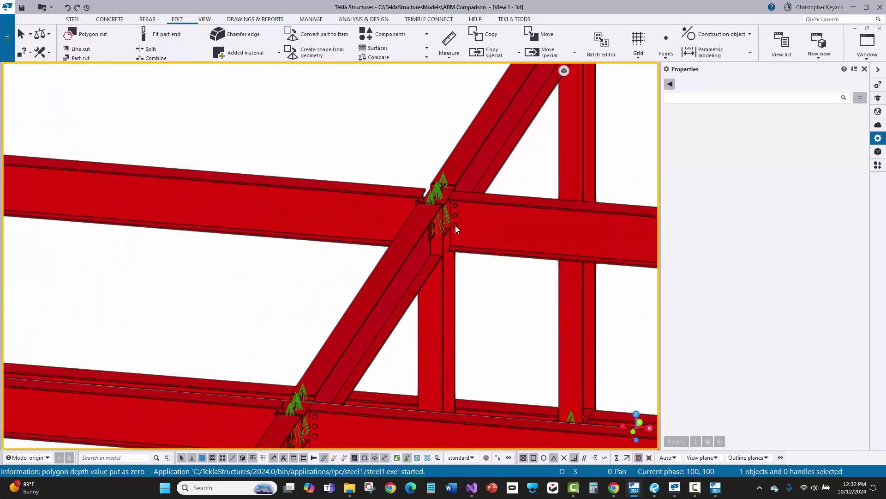
{"action": "scroll", "coordinate": [442, 226], "scroll_direction": "down", "scroll_amount": 6}
{"action": "scroll", "coordinate": [352, 215], "scroll_direction": "up", "scroll_amount": 2}
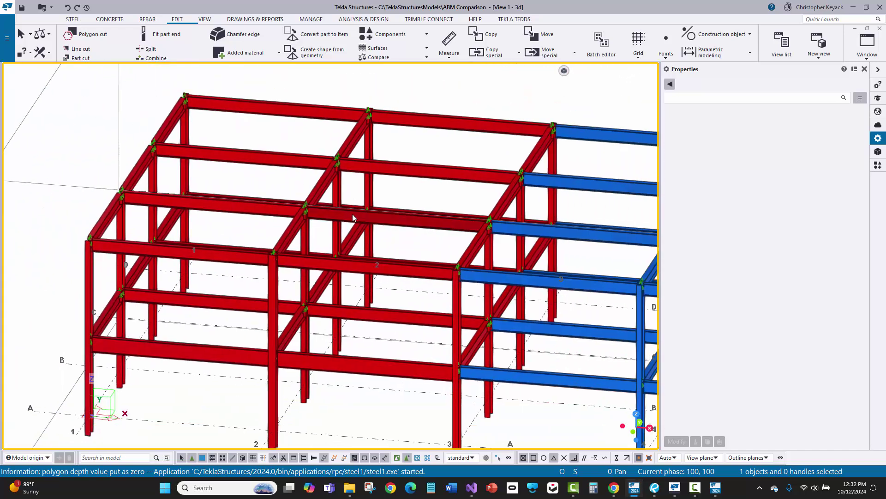
{"action": "middle_click_drag", "start_coordinate": [420, 210], "coordinate": [329, 212]}
{"action": "scroll", "coordinate": [328, 213], "scroll_direction": "down", "scroll_amount": 5}
{"action": "scroll", "coordinate": [359, 216], "scroll_direction": "up", "scroll_amount": 4}
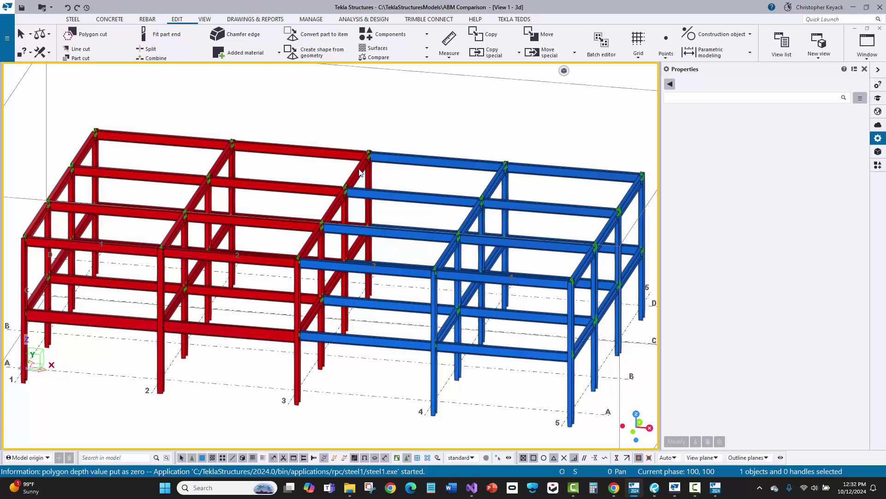
{"action": "middle_click_drag", "start_coordinate": [359, 159], "coordinate": [360, 151]}
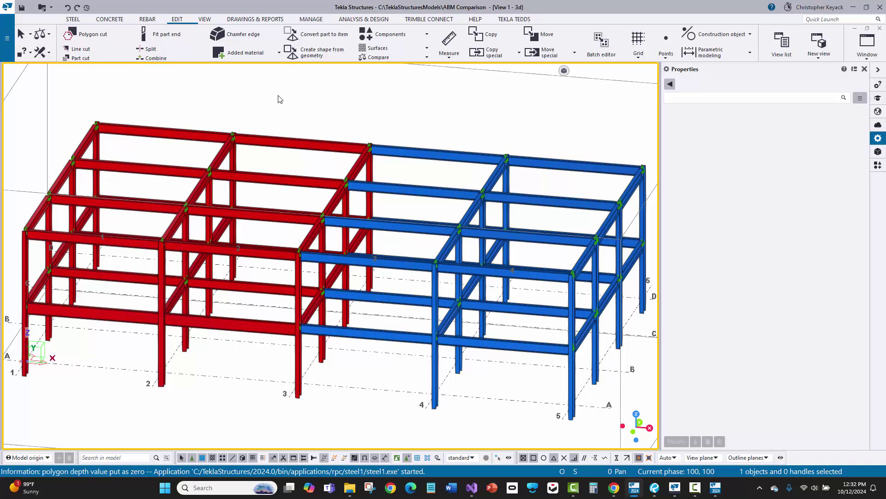
{"action": "scroll", "coordinate": [185, 258], "scroll_direction": "up", "scroll_amount": 2}
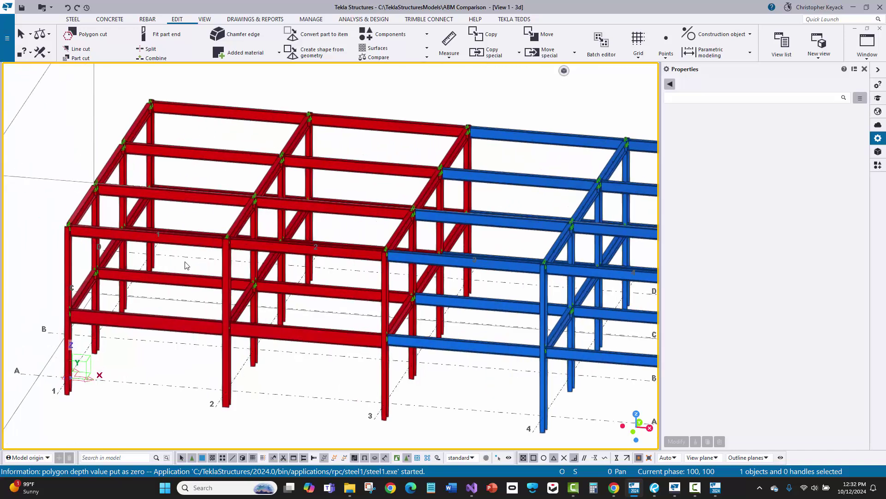
{"action": "scroll", "coordinate": [399, 300], "scroll_direction": "down", "scroll_amount": 2}
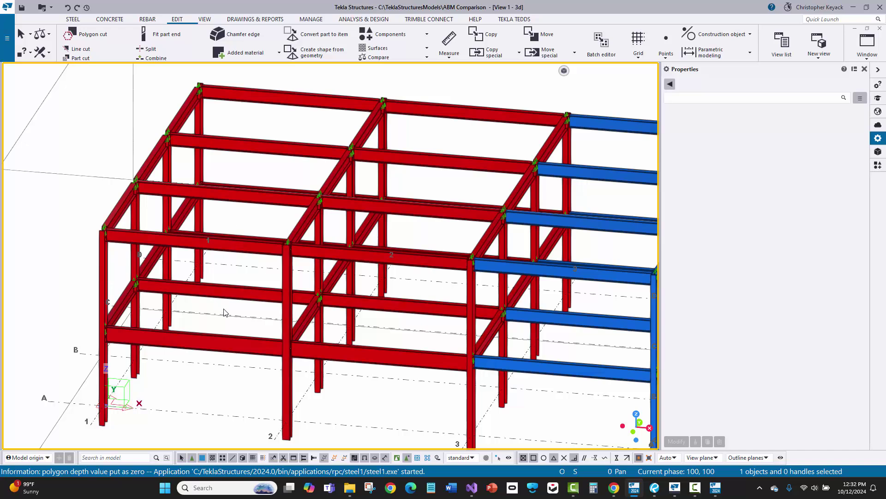
{"action": "scroll", "coordinate": [224, 312], "scroll_direction": "down", "scroll_amount": 3}
{"action": "scroll", "coordinate": [180, 267], "scroll_direction": "up", "scroll_amount": 2}
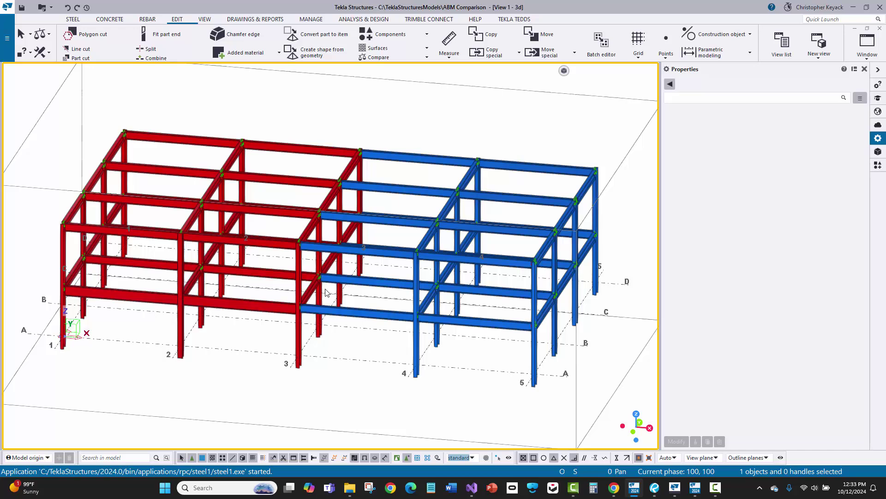
{"action": "scroll", "coordinate": [332, 234], "scroll_direction": "up", "scroll_amount": 5}
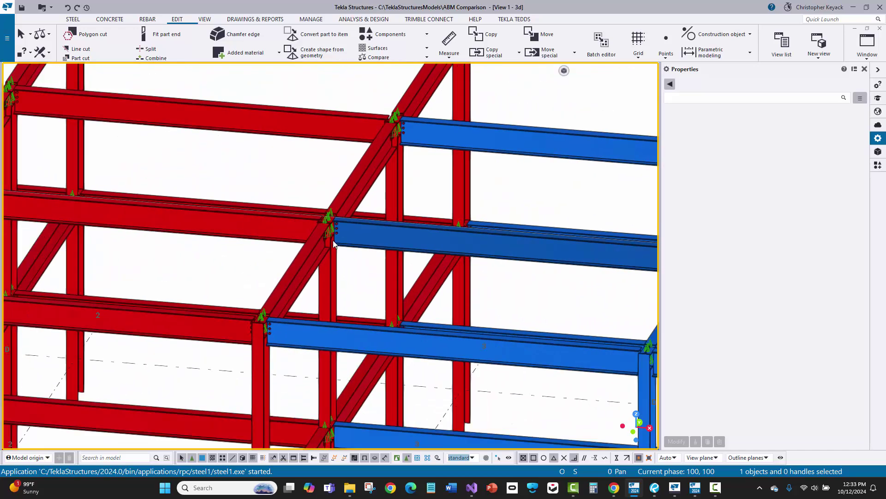
{"action": "scroll", "coordinate": [333, 237], "scroll_direction": "down", "scroll_amount": 6}
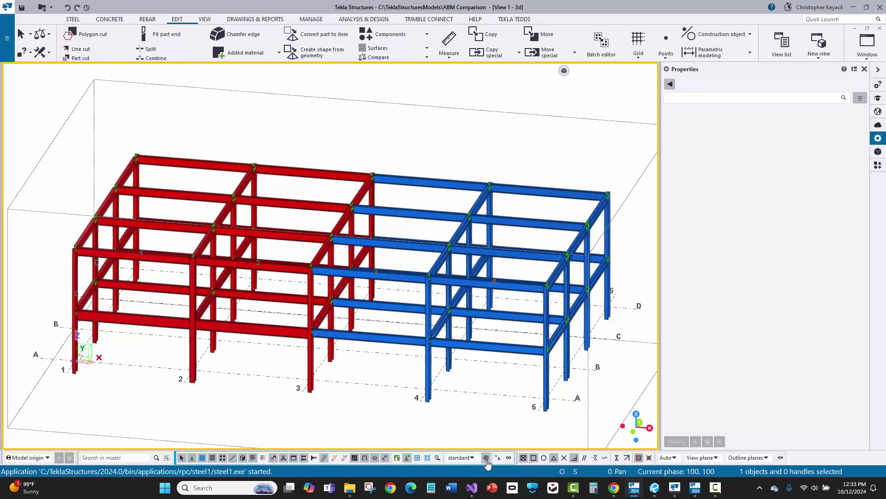
- Load the +Seq1_ABM selection filter, set its assembly prefix condition to begin with 1 2, and apply it
{"action": "left_click", "coordinate": [486, 458]}
{"action": "left_click", "coordinate": [513, 250]}
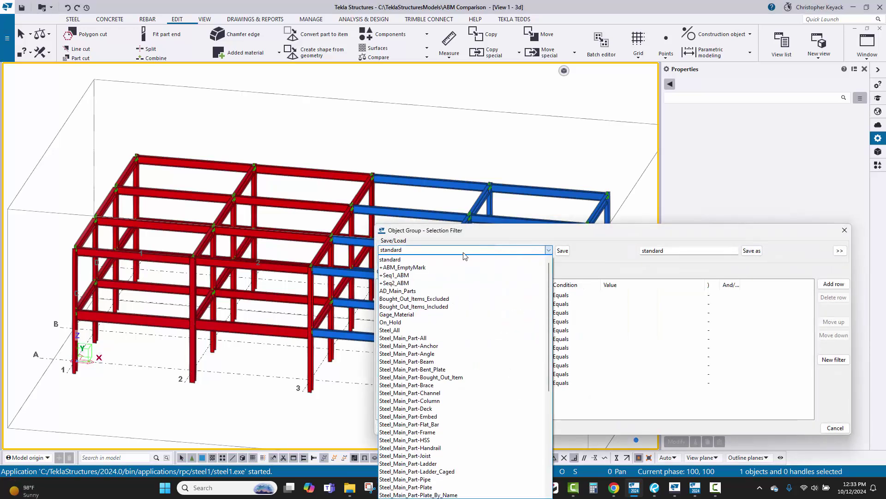
{"action": "left_click", "coordinate": [413, 276]}
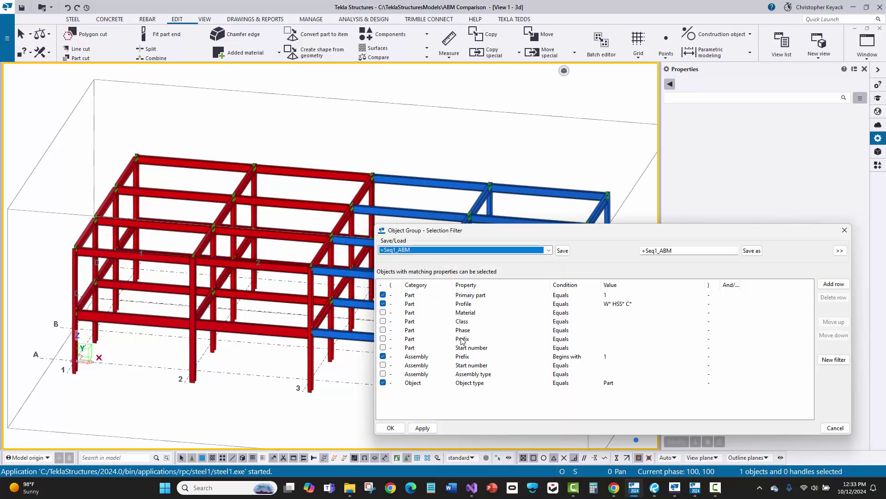
{"action": "left_click", "coordinate": [617, 360]}
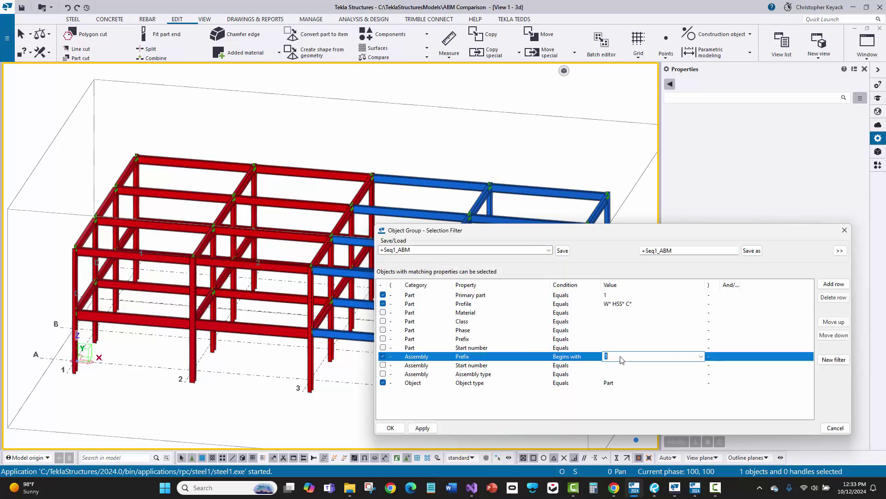
{"action": "type", "text": "2"}
{"action": "left_click", "coordinate": [585, 408]}
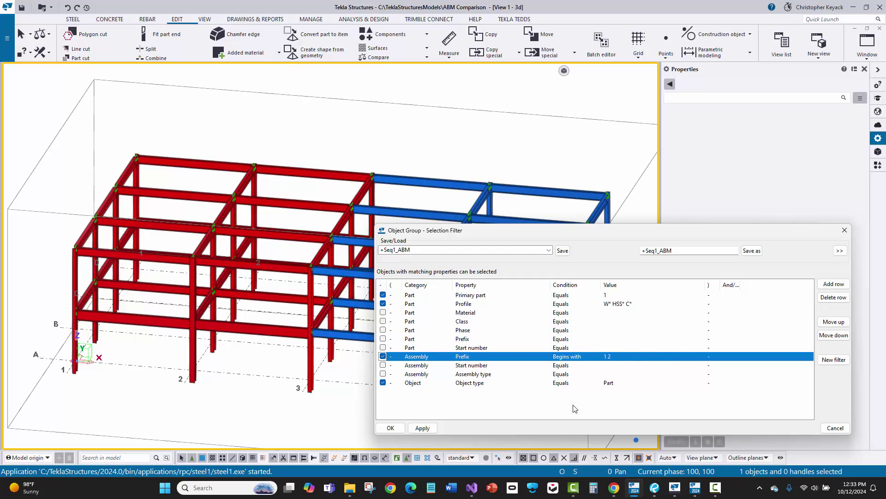
{"action": "left_click", "coordinate": [566, 408]}
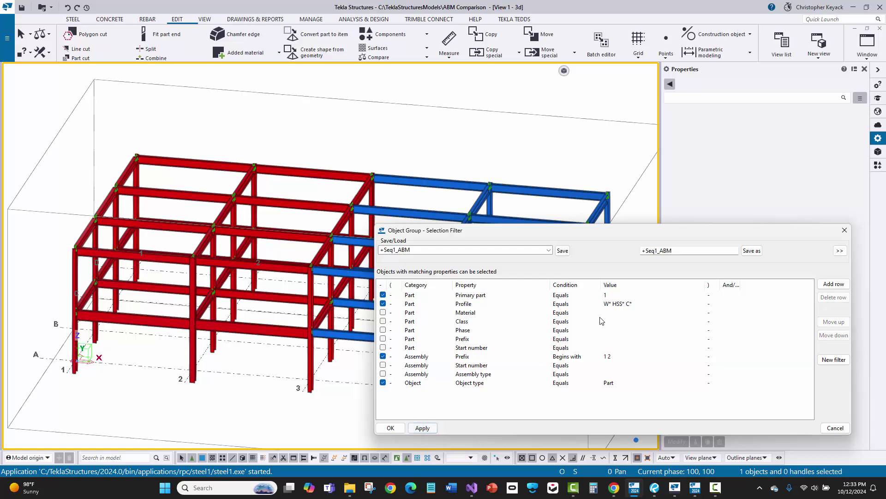
- Turn off the filter's Primary part condition, apply it, and select the entire frame to check which parts are picked up
{"action": "key", "text": "Page_Down"}
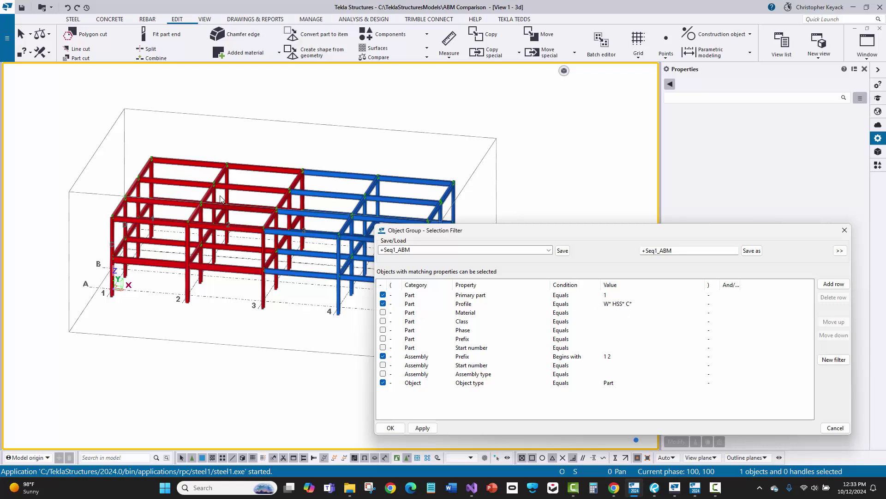
{"action": "scroll", "coordinate": [221, 200], "scroll_direction": "down", "scroll_amount": 2}
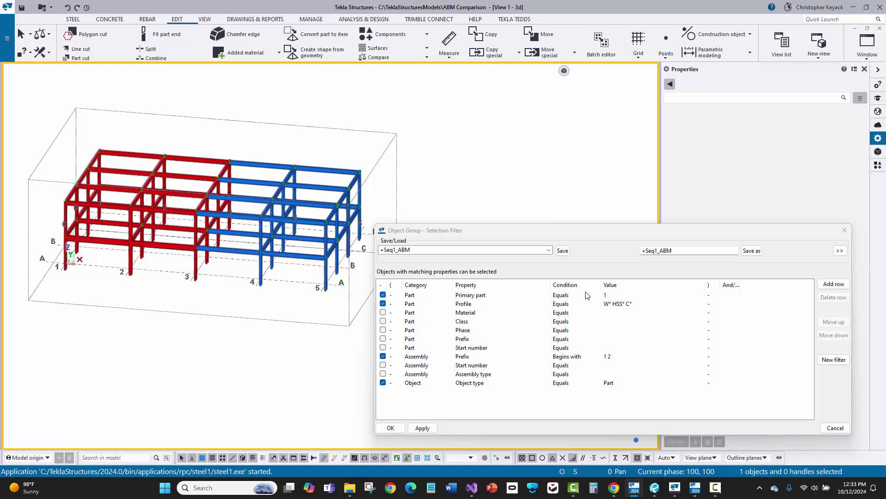
{"action": "left_click", "coordinate": [383, 295]}
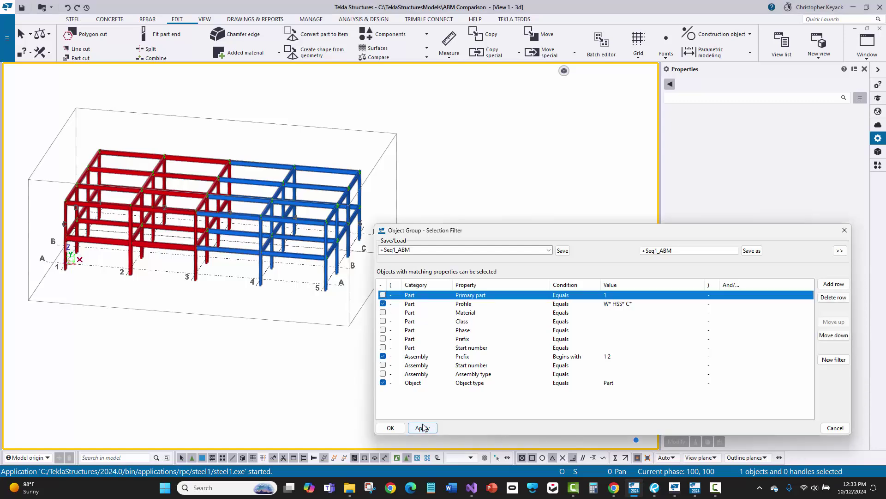
{"action": "left_click_drag", "start_coordinate": [47, 113], "coordinate": [396, 323]}
{"action": "scroll", "coordinate": [265, 228], "scroll_direction": "up", "scroll_amount": 3}
{"action": "scroll", "coordinate": [271, 300], "scroll_direction": "up", "scroll_amount": 5}
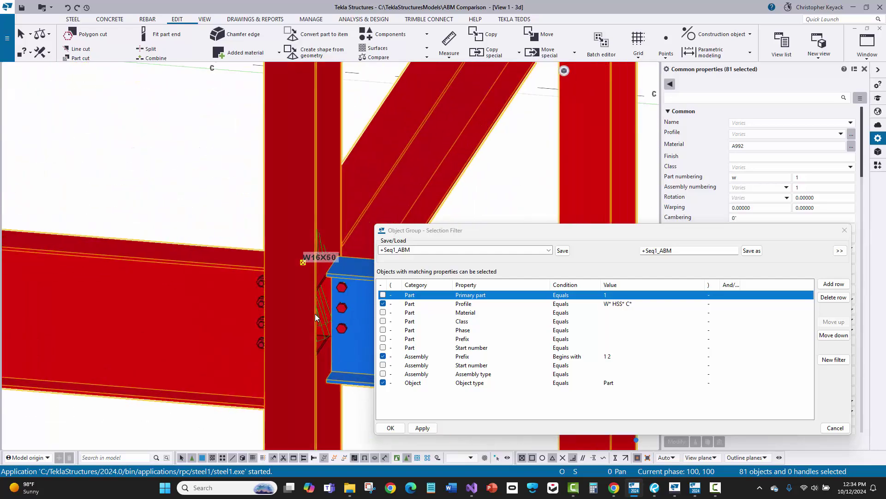
- Accept the selection filter settings and bring the whole selected frame into view
{"action": "scroll", "coordinate": [273, 289], "scroll_direction": "down", "scroll_amount": 5}
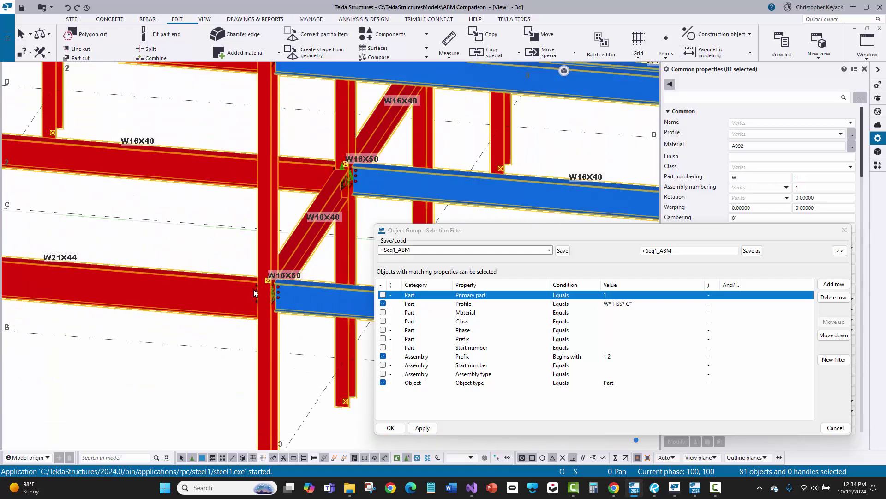
{"action": "scroll", "coordinate": [253, 295], "scroll_direction": "down", "scroll_amount": 5}
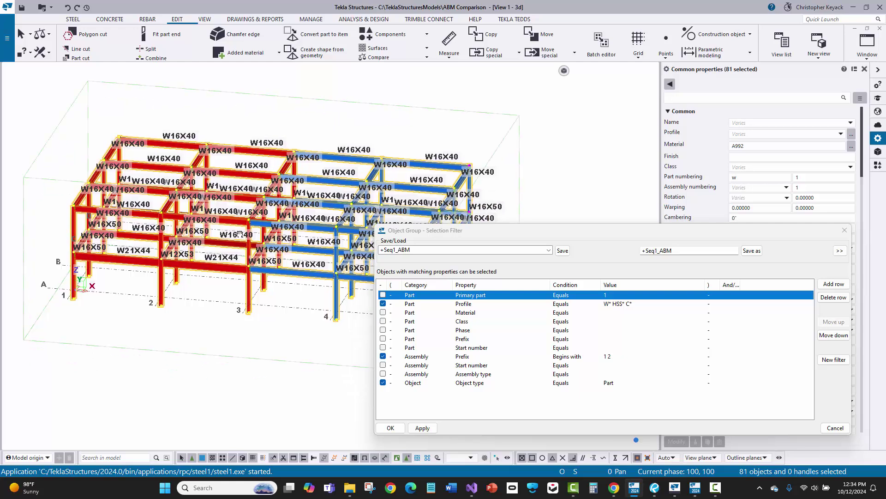
{"action": "left_click", "coordinate": [390, 427]}
{"action": "scroll", "coordinate": [204, 140], "scroll_direction": "up", "scroll_amount": 1}
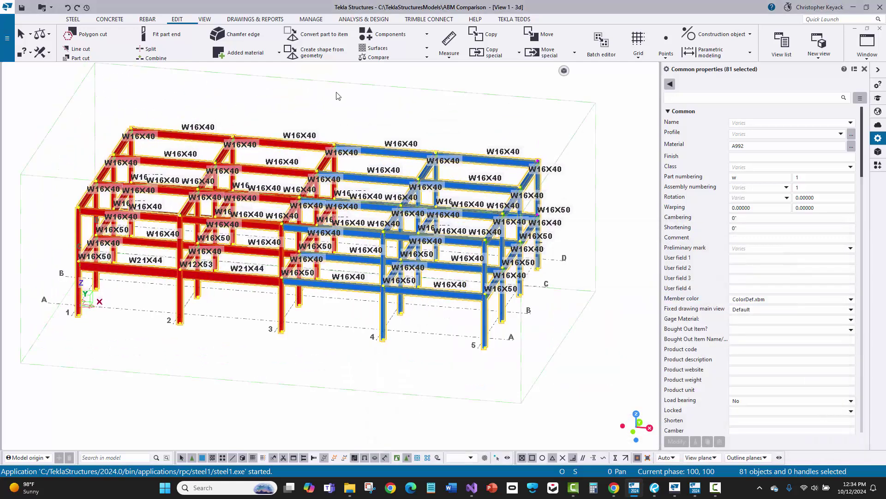
- Create a report from the selected members with the +ABM_Summary.csv template, named +ABM_Rev1_Summary.csv, and check its rows
{"action": "left_click", "coordinate": [255, 19]}
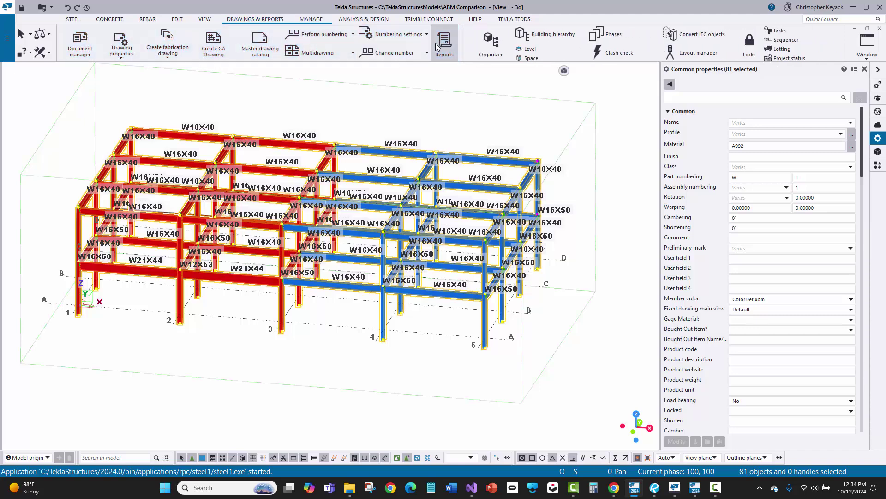
{"action": "left_click", "coordinate": [438, 46]}
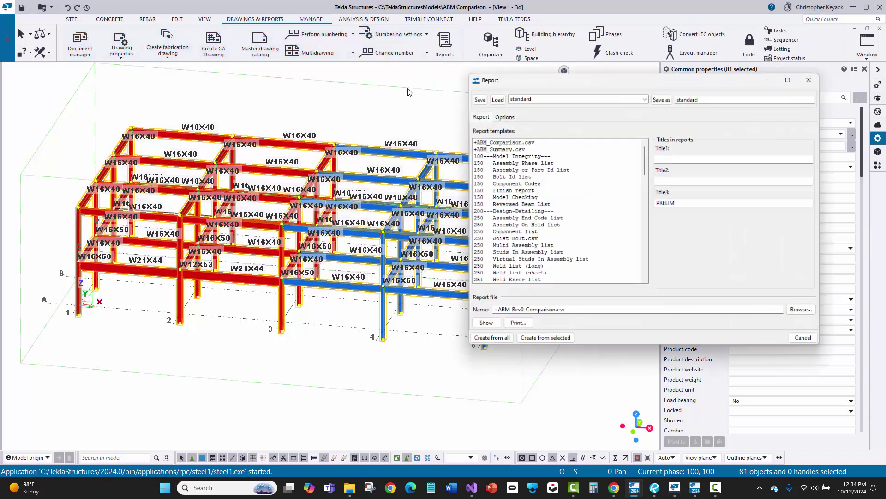
{"action": "left_click", "coordinate": [508, 148]}
{"action": "left_click", "coordinate": [534, 310]}
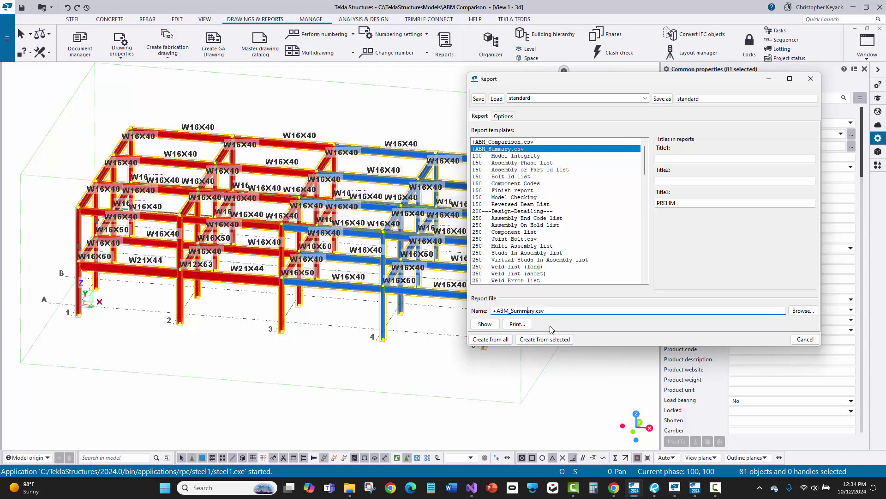
{"action": "type", "text": "Rev1_"}
{"action": "left_click", "coordinate": [550, 338]}
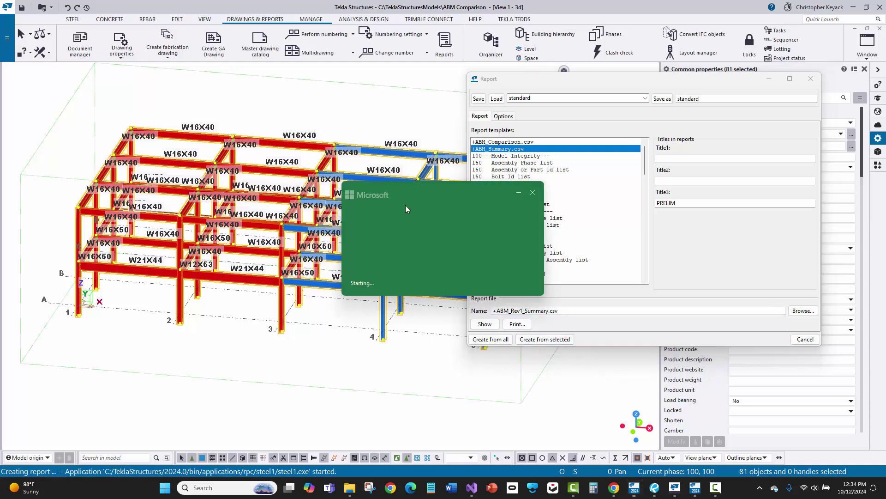
{"action": "scroll", "coordinate": [203, 323], "scroll_direction": "down", "scroll_amount": 2}
{"action": "scroll", "coordinate": [205, 346], "scroll_direction": "up", "scroll_amount": 1}
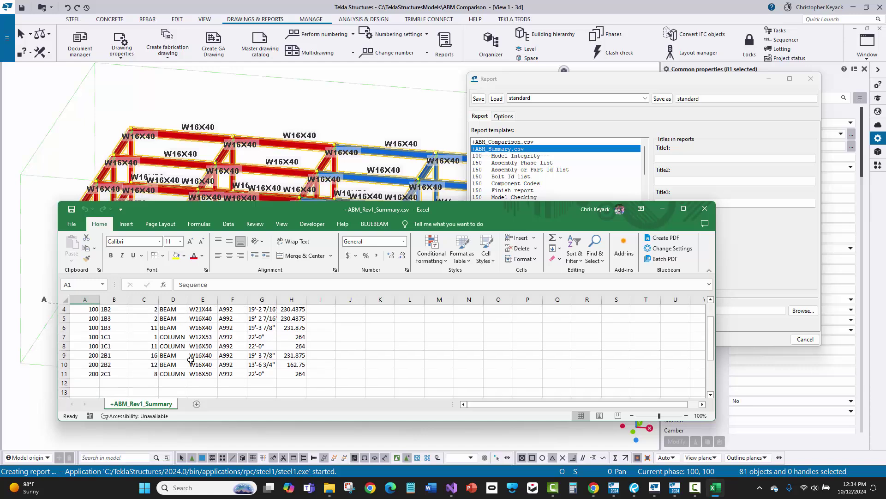
{"action": "left_click_drag", "start_coordinate": [211, 423], "coordinate": [211, 452]}
{"action": "scroll", "coordinate": [230, 390], "scroll_direction": "up", "scroll_amount": 1}
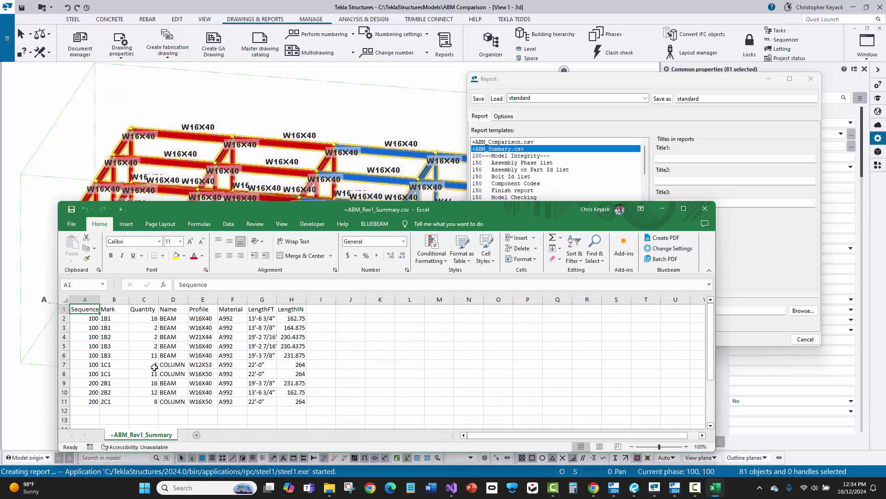
- Close the summary, perform numbering on the model, and recreate +ABM_Rev1_Summary.csv from the selected members
{"action": "left_click", "coordinate": [705, 209]}
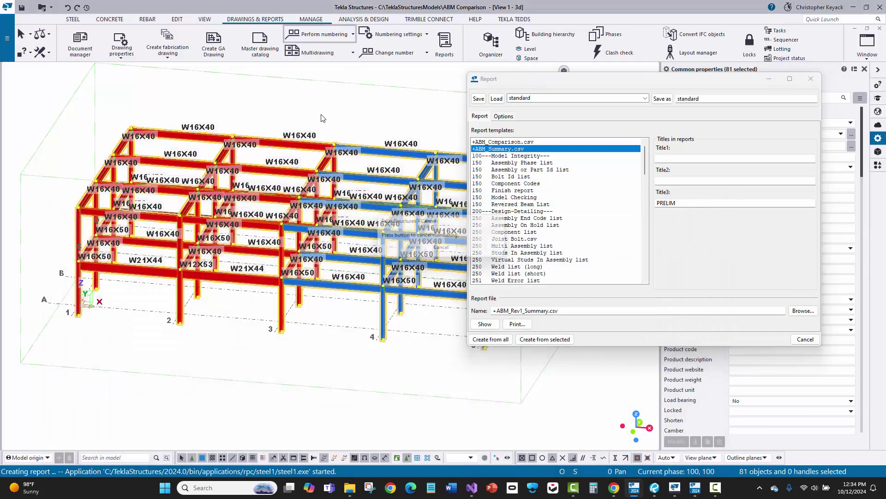
{"action": "left_click", "coordinate": [550, 342]}
{"action": "left_click", "coordinate": [409, 249]}
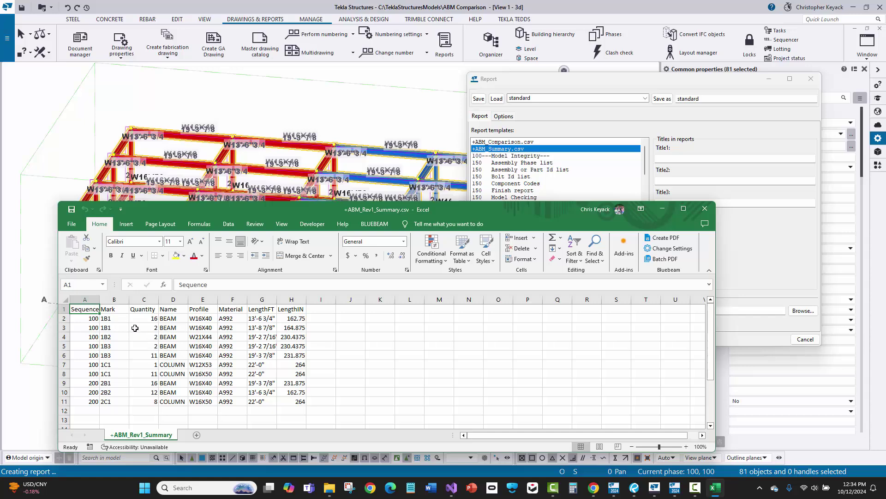
- Examine the marks in the recreated summary and compare the two 1C1 column rows, including their quantities and profiles
{"action": "left_click_drag", "start_coordinate": [111, 318], "coordinate": [123, 399]}
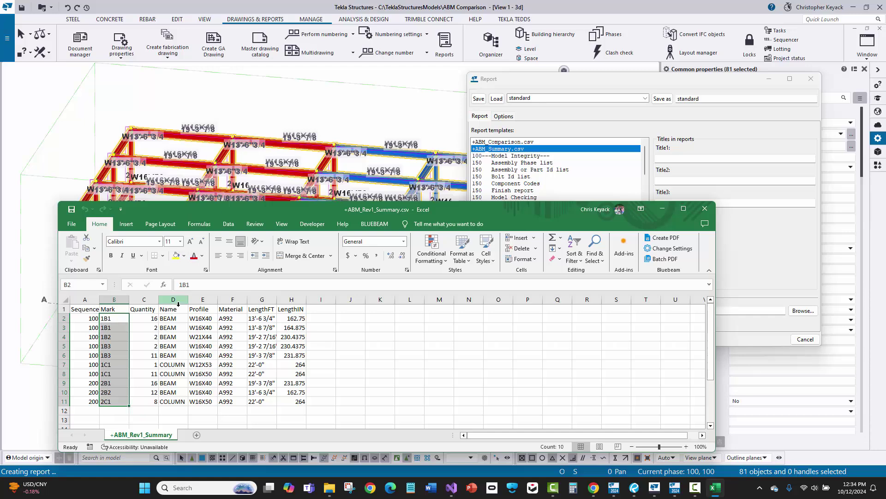
{"action": "left_click", "coordinate": [154, 364]}
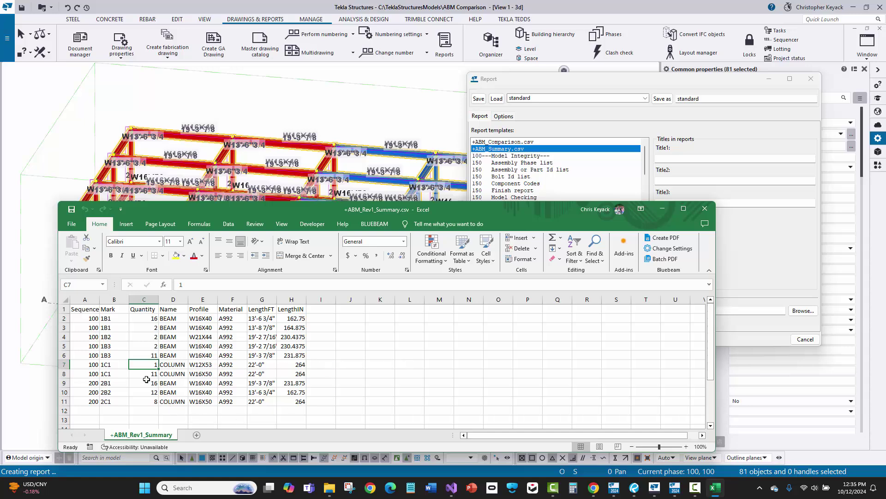
{"action": "left_click", "coordinate": [86, 365]}
{"action": "left_click_drag", "start_coordinate": [86, 365], "coordinate": [298, 377]}
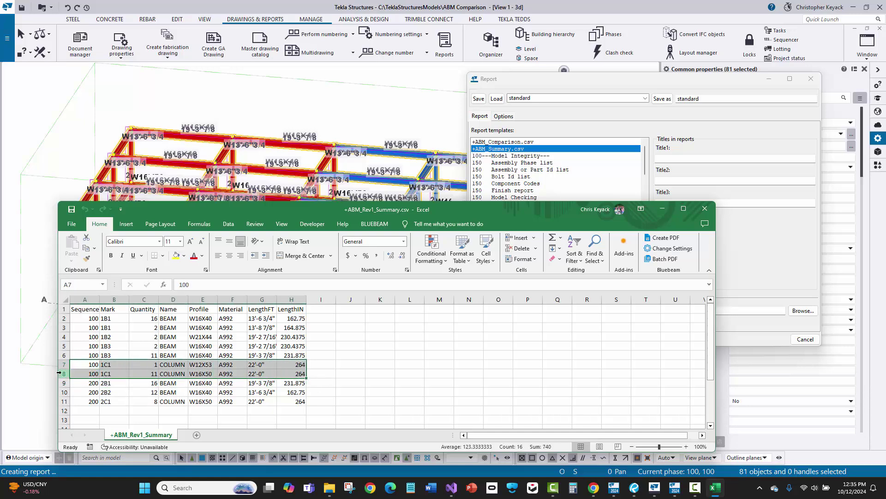
{"action": "left_click", "coordinate": [105, 373]}
{"action": "left_click", "coordinate": [156, 372]}
{"action": "left_click", "coordinate": [153, 365]}
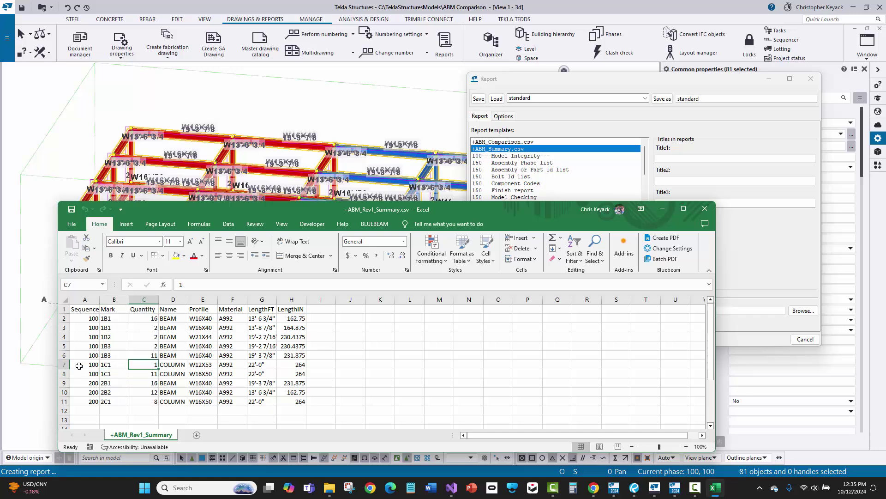
{"action": "left_click_drag", "start_coordinate": [77, 366], "coordinate": [296, 373]}
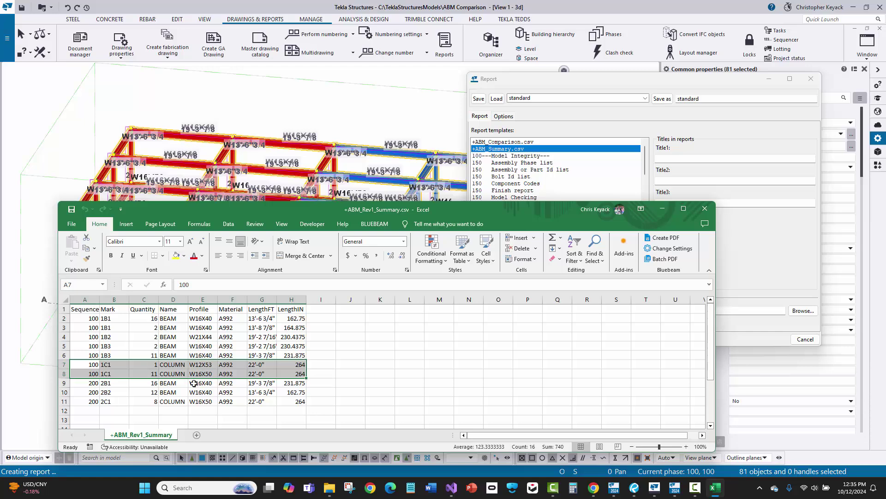
{"action": "left_click", "coordinate": [705, 208]}
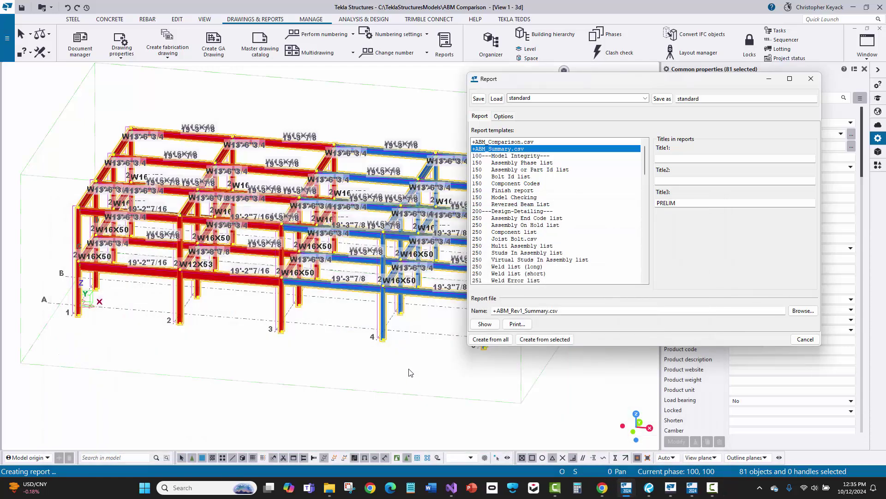
- Create a report from the selected members with the +ABM_Comparison.csv template, named +ABM_Rev1_Comparison.csv
{"action": "left_click", "coordinate": [492, 142]}
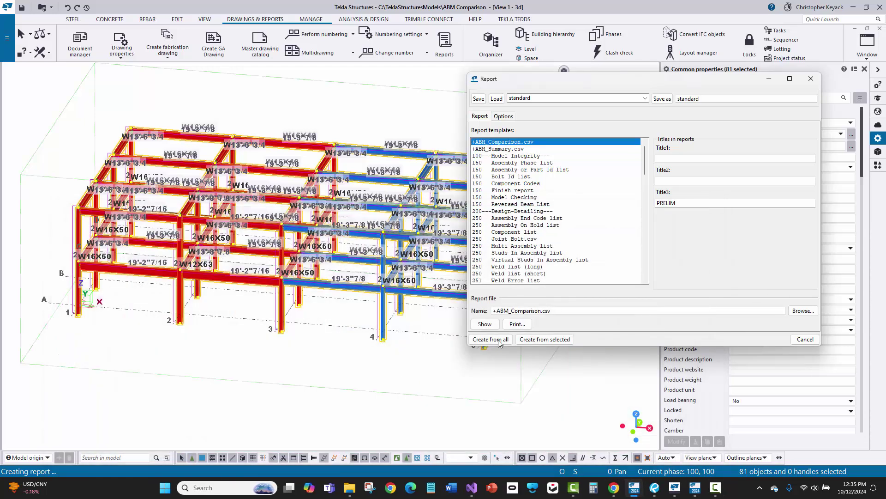
{"action": "left_click", "coordinate": [512, 311]}
{"action": "type", "text": "Rev1+_"}
{"action": "key", "text": "BackSpace"}
{"action": "key", "text": "BackSpace"}
{"action": "type", "text": "_"}
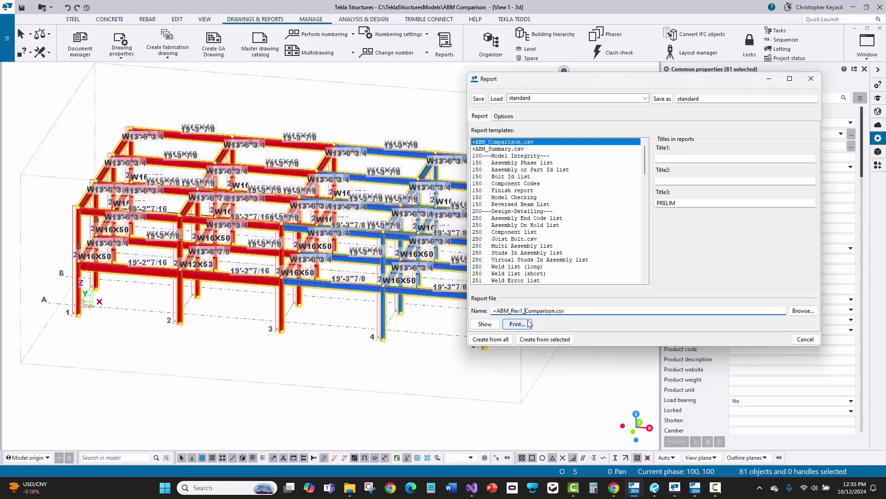
{"action": "left_click", "coordinate": [544, 340]}
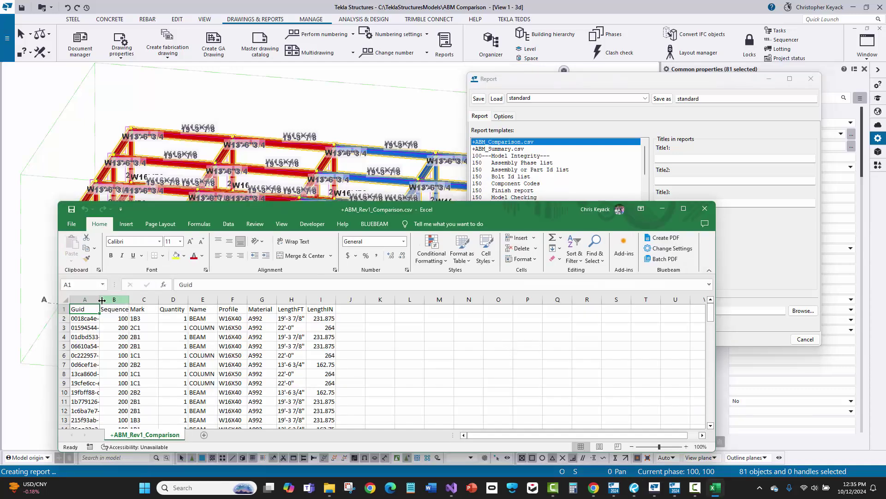
- Widen the Guid column, review the GUIDs listed for each member, and close the comparison report and the report dialog
{"action": "double_click", "coordinate": [96, 300]}
{"action": "scroll", "coordinate": [185, 353], "scroll_direction": "down", "scroll_amount": 9}
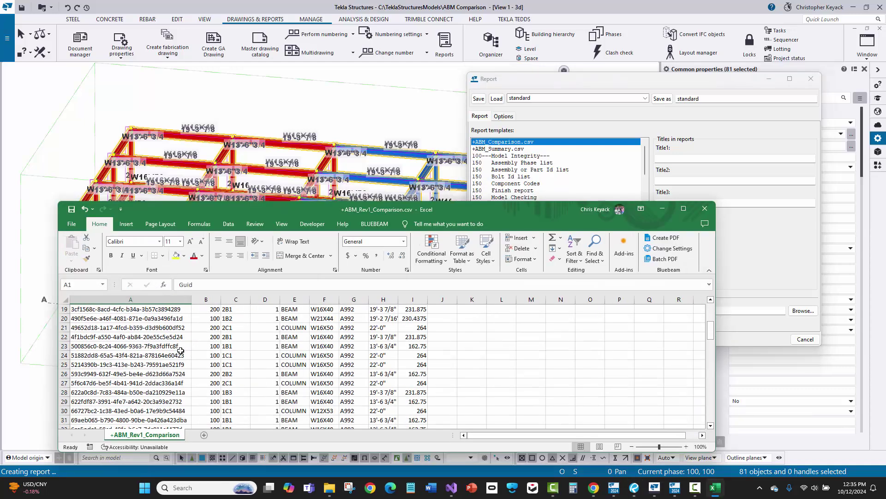
{"action": "scroll", "coordinate": [184, 354], "scroll_direction": "down", "scroll_amount": 2}
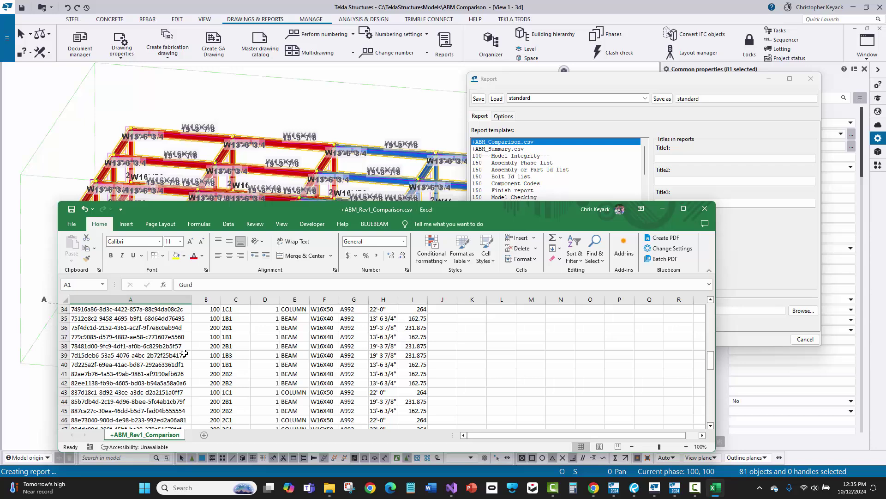
{"action": "left_click", "coordinate": [134, 320]}
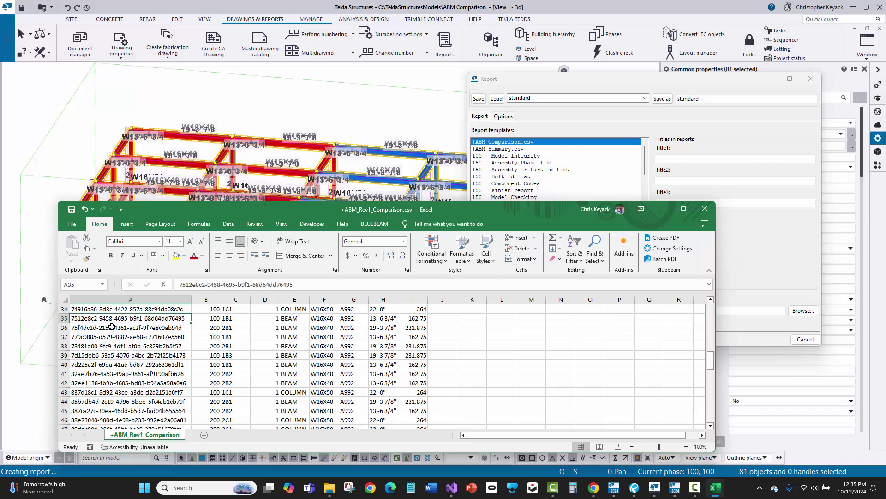
{"action": "left_click", "coordinate": [705, 208]}
{"action": "left_click", "coordinate": [421, 399]}
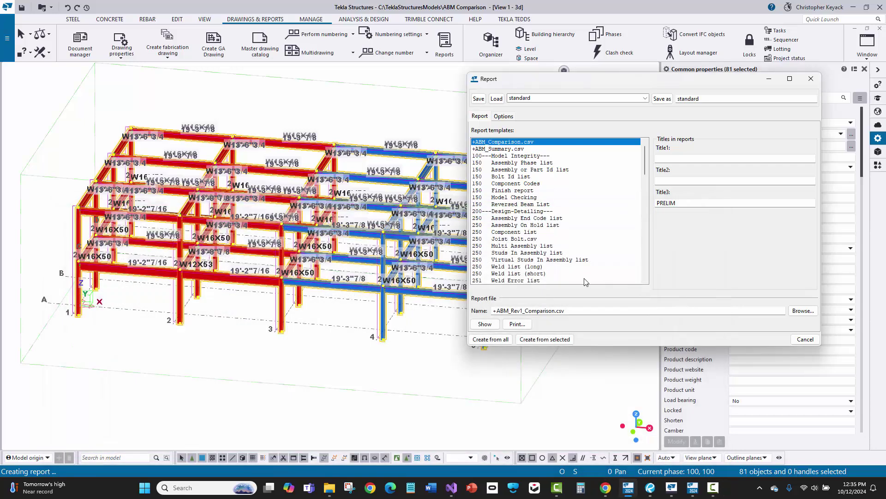
{"action": "left_click", "coordinate": [803, 339]}
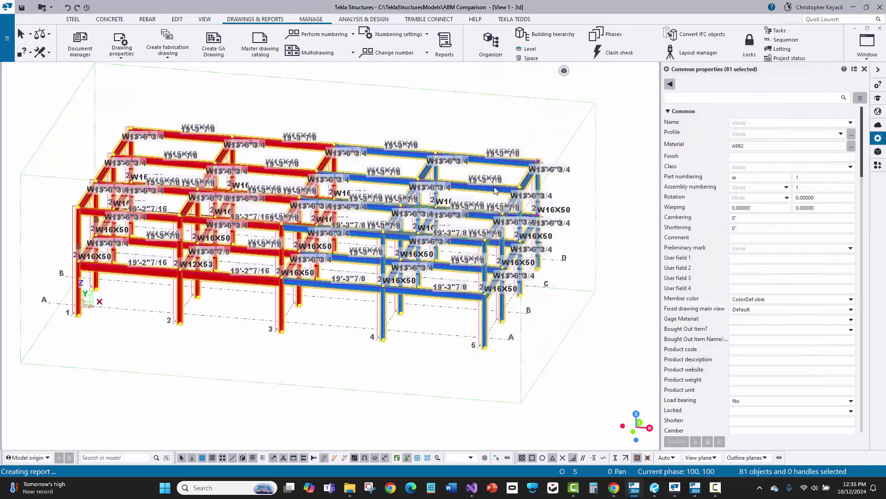
- Open the model's Reports folder and copy the +ABM_Rev1_Comparison.csv and +ABM_Rev1_Summary.csv files
{"action": "left_click", "coordinate": [7, 38]}
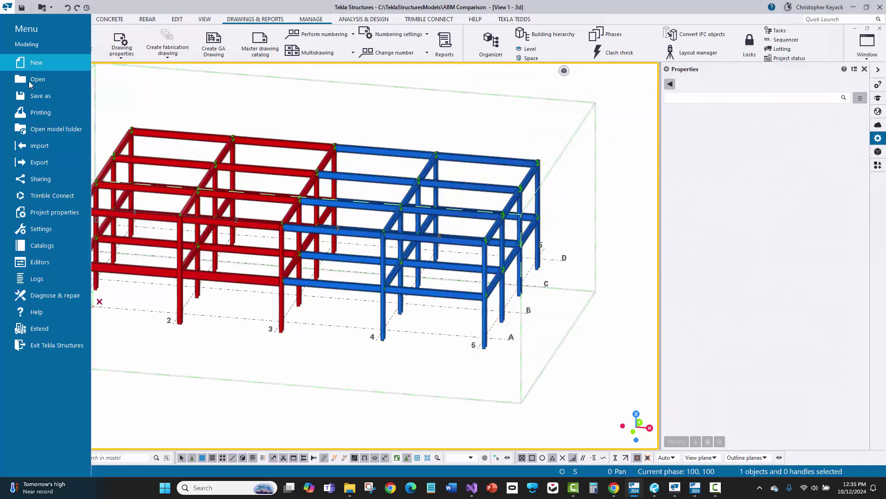
{"action": "left_click", "coordinate": [66, 130]}
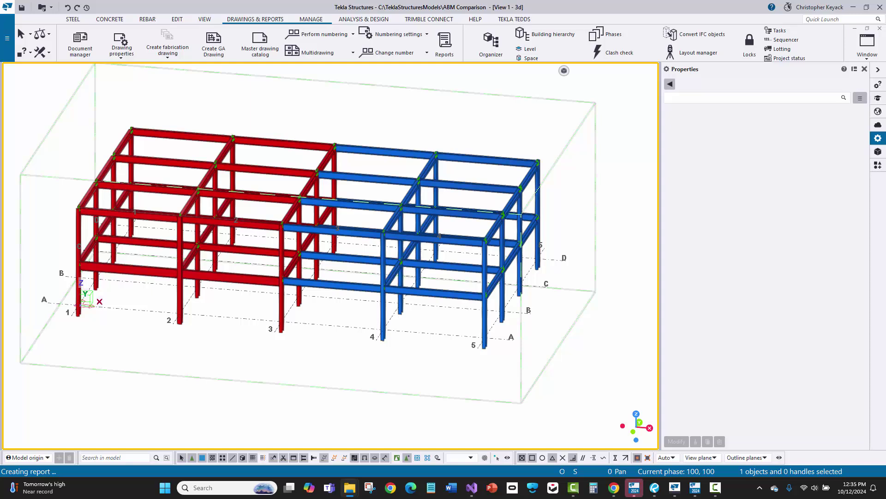
{"action": "scroll", "coordinate": [521, 277], "scroll_direction": "down", "scroll_amount": 3}
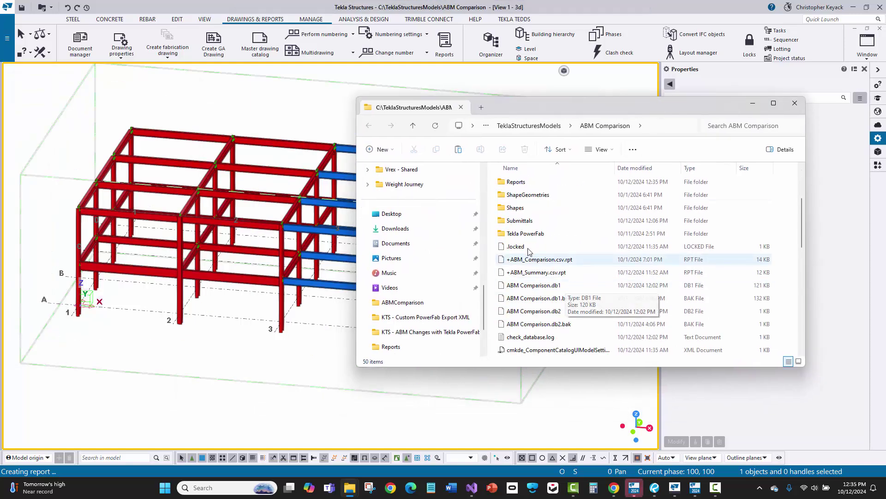
{"action": "double_click", "coordinate": [516, 182]}
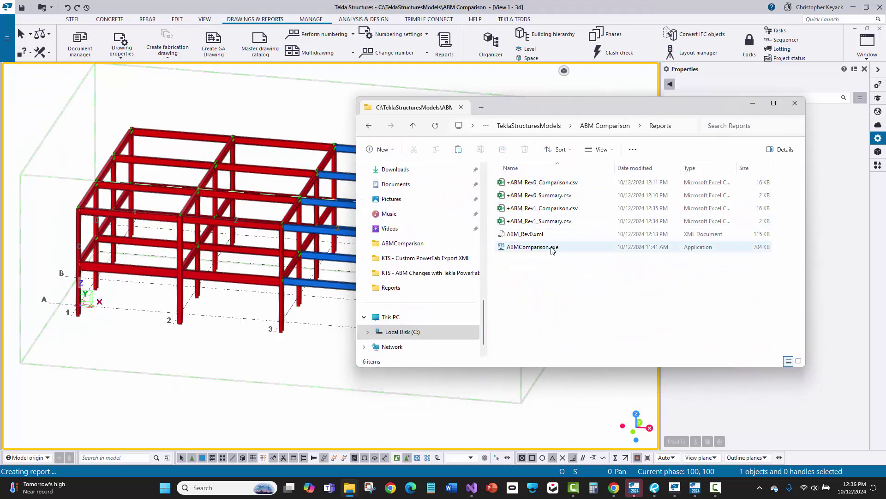
{"action": "left_click", "coordinate": [559, 221]}
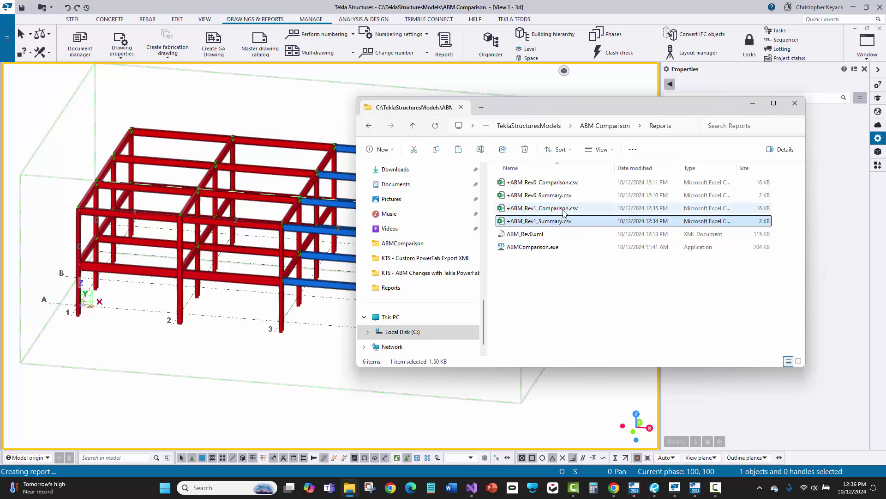
{"action": "left_click", "coordinate": [563, 212], "text": "ctrl"}
{"action": "right_click", "coordinate": [564, 213]}
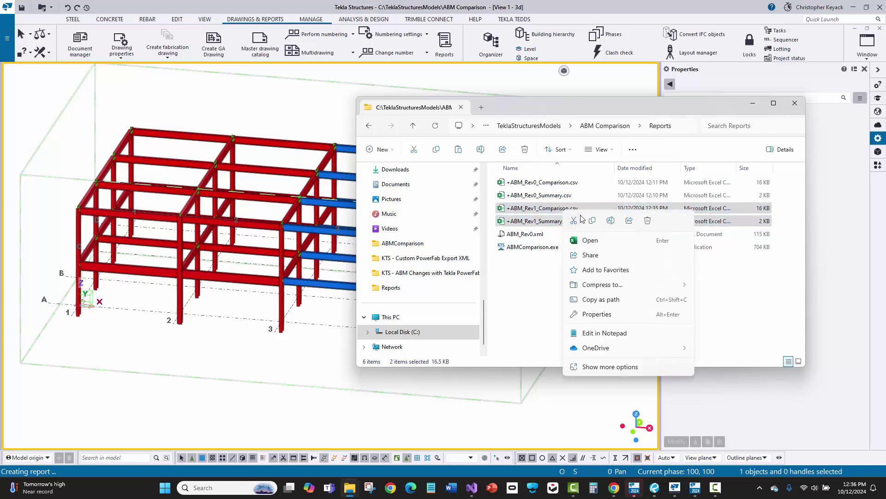
{"action": "left_click", "coordinate": [592, 221]}
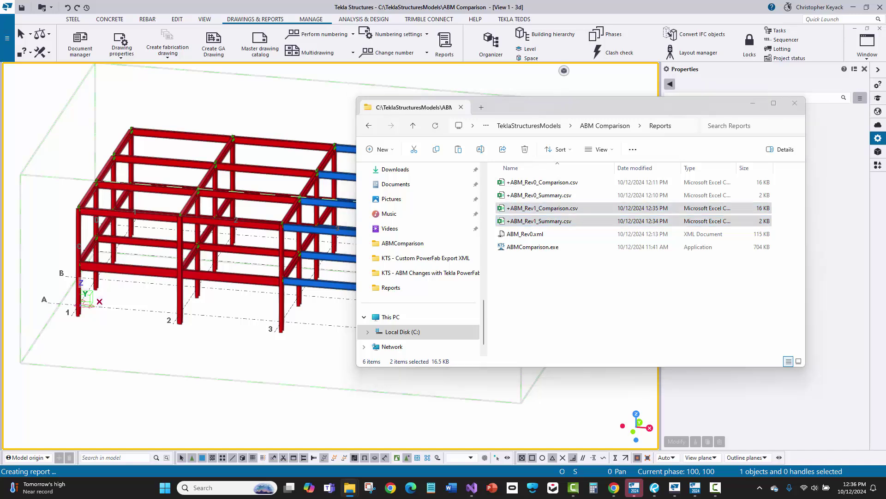
- Paste the copied Rev1 reports into the Submittals subfolder 9999 - 002 - REVISED ABM - 2024-10-12 and return to the Reports folder
{"action": "left_click", "coordinate": [441, 166]}
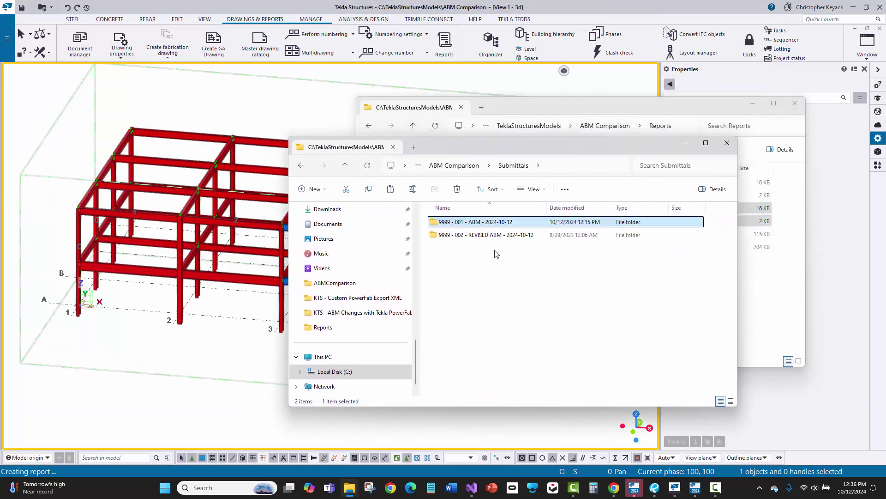
{"action": "double_click", "coordinate": [488, 236]}
{"action": "right_click", "coordinate": [486, 276]}
{"action": "left_click", "coordinate": [487, 275]}
{"action": "left_click", "coordinate": [535, 314]}
{"action": "left_click_drag", "start_coordinate": [644, 142], "coordinate": [589, 154]}
{"action": "left_click", "coordinate": [672, 151]}
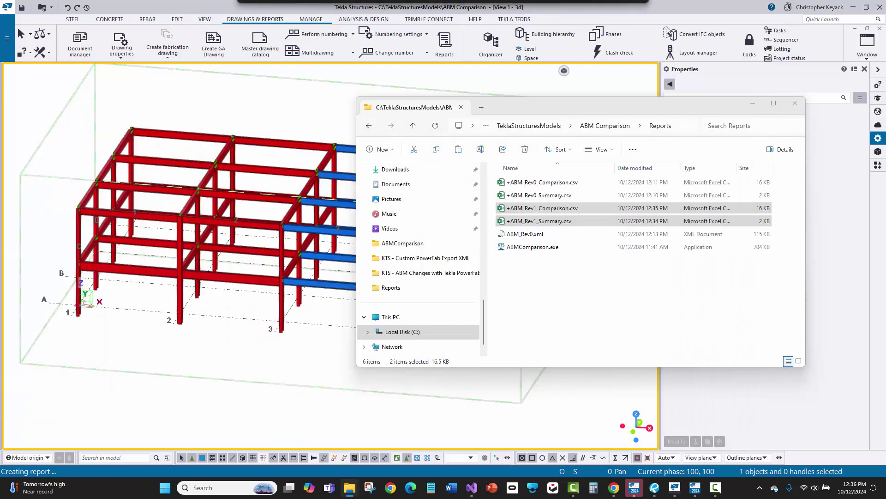
{"action": "left_click", "coordinate": [554, 311]}
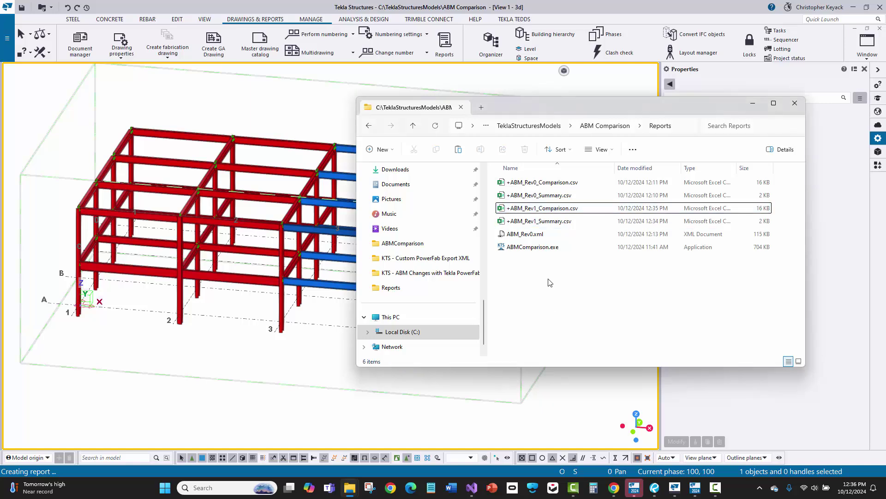
- Launch ABMComparison.exe from the Reports folder and load +ABM_Rev0_Comparison.csv as the original parts
{"action": "double_click", "coordinate": [543, 248]}
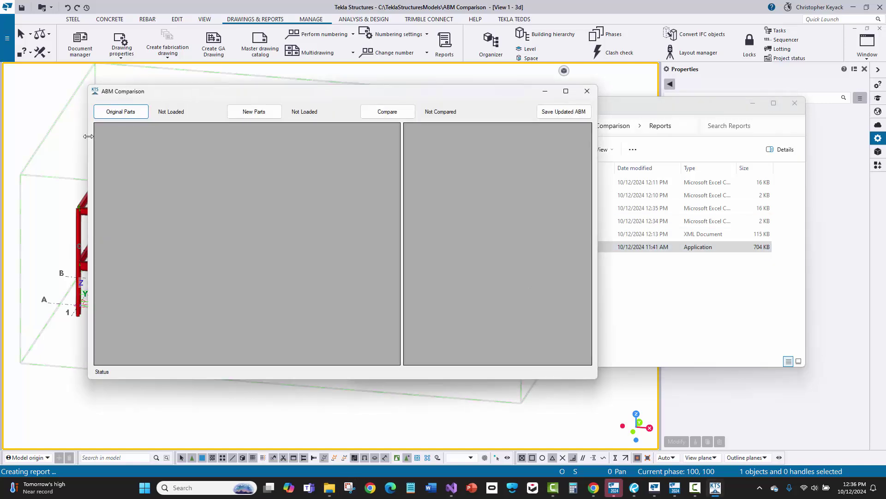
{"action": "left_click", "coordinate": [114, 113]}
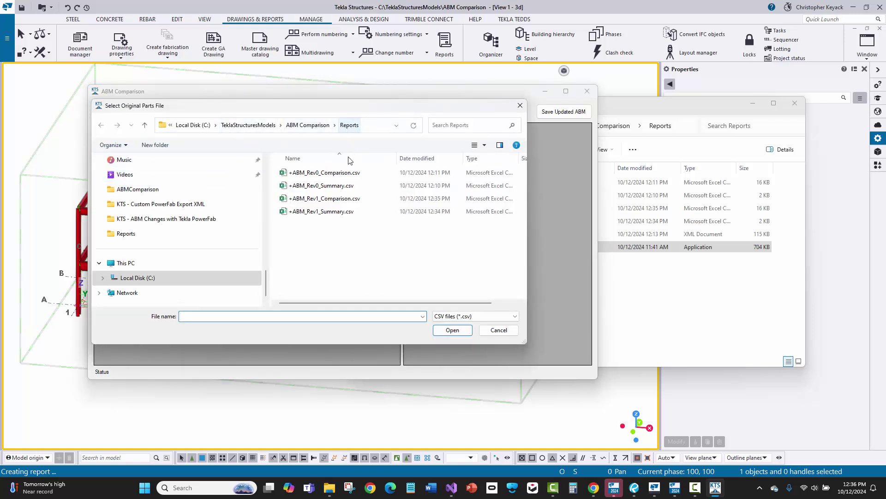
{"action": "left_click", "coordinate": [342, 175]}
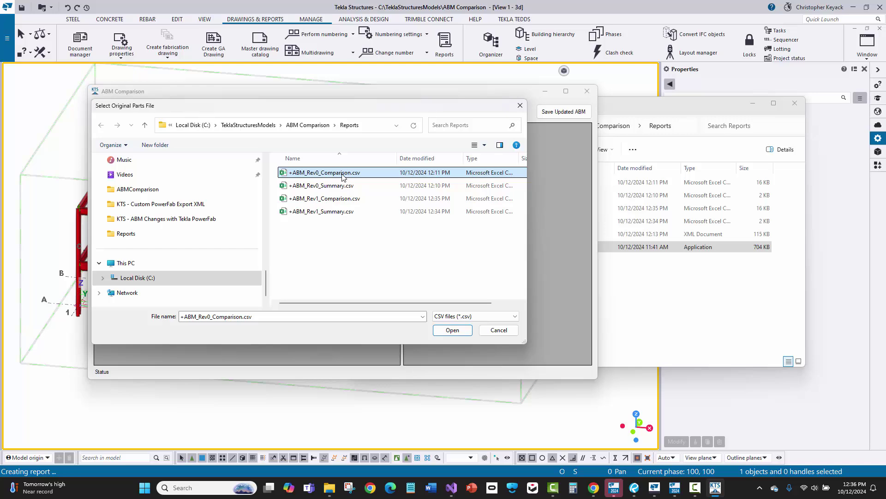
{"action": "double_click", "coordinate": [342, 175]}
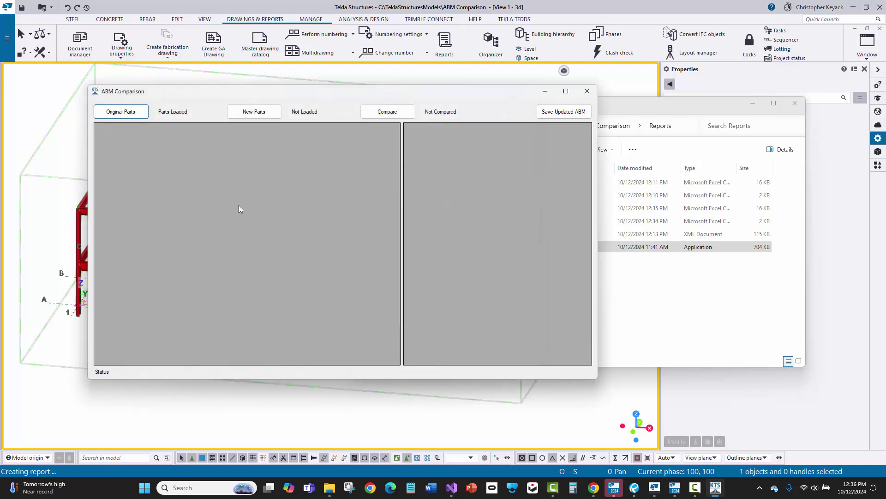
- Load +ABM_Rev1_Comparison.csv as the new parts and compare it against the original parts
{"action": "left_click", "coordinate": [252, 113]}
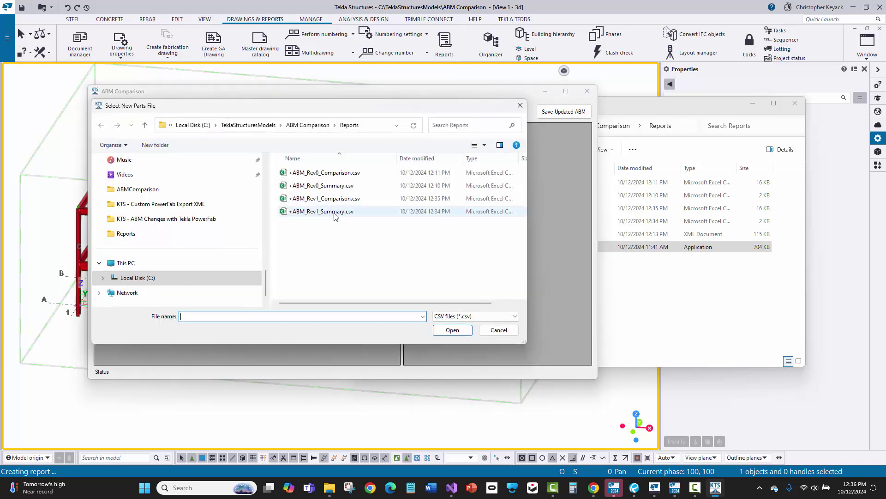
{"action": "double_click", "coordinate": [323, 198]}
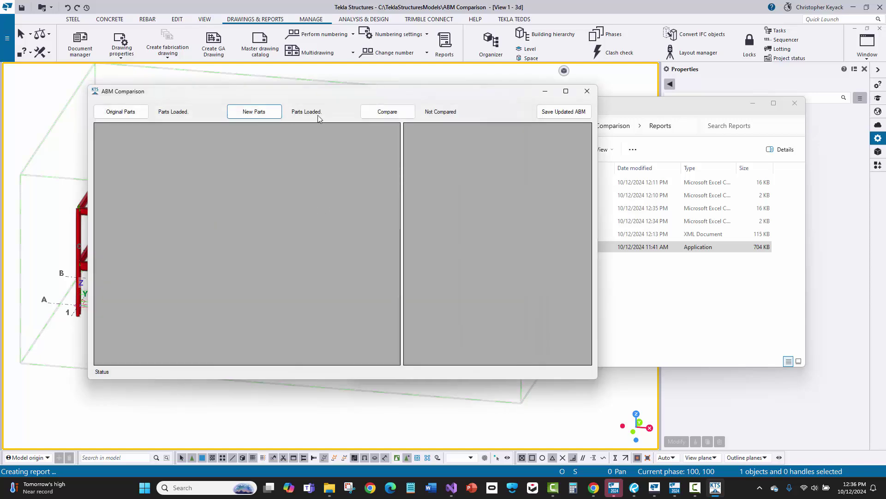
{"action": "left_click", "coordinate": [380, 112]}
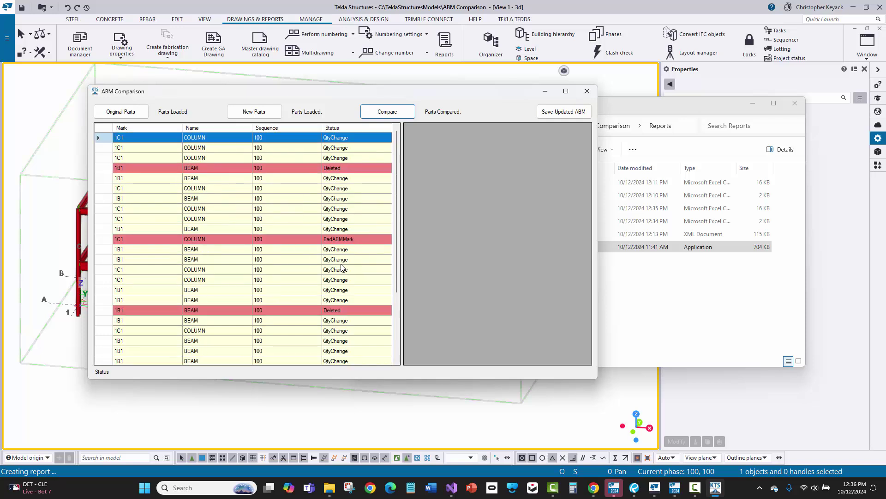
- Examine the original and new values of the first 1C1 column and of the 1C1 column flagged BadABMMark
{"action": "left_click", "coordinate": [332, 140]}
{"action": "scroll", "coordinate": [274, 266], "scroll_direction": "down", "scroll_amount": 4}
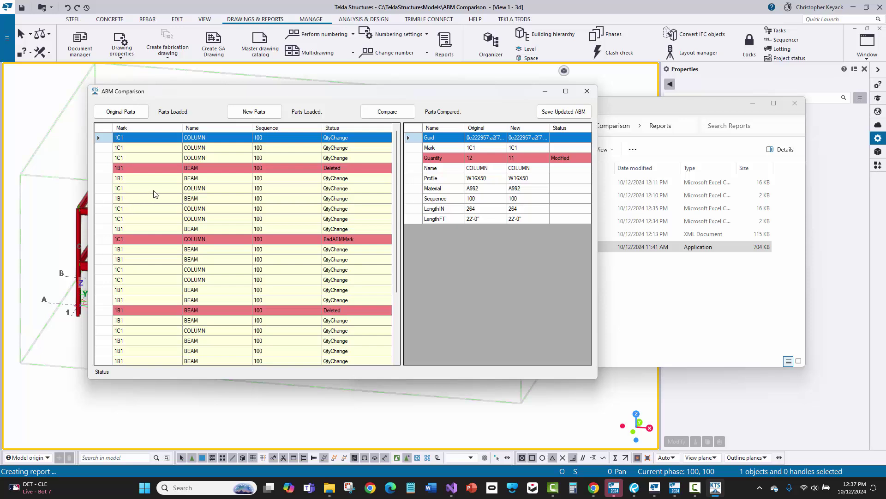
{"action": "left_click", "coordinate": [333, 241]}
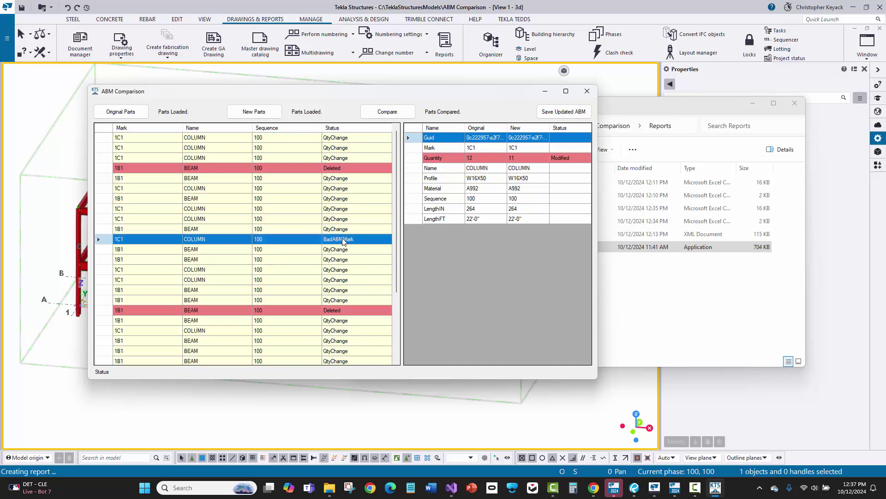
{"action": "left_click", "coordinate": [349, 241]}
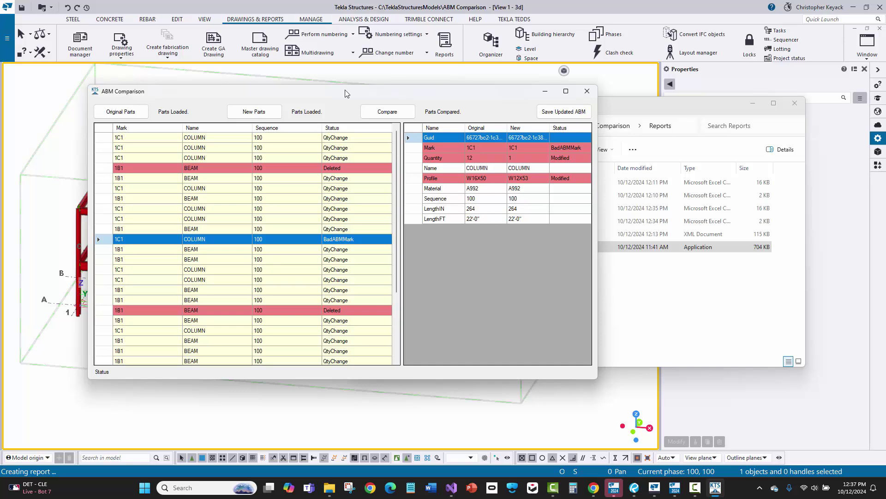
- Select the W12X53 column at grid A/2 in the Tekla model and open its user-defined attributes to check the preliminary mark
{"action": "left_click_drag", "start_coordinate": [346, 87], "coordinate": [614, 101]}
{"action": "scroll", "coordinate": [172, 199], "scroll_direction": "up", "scroll_amount": 5}
{"action": "left_click", "coordinate": [171, 200]}
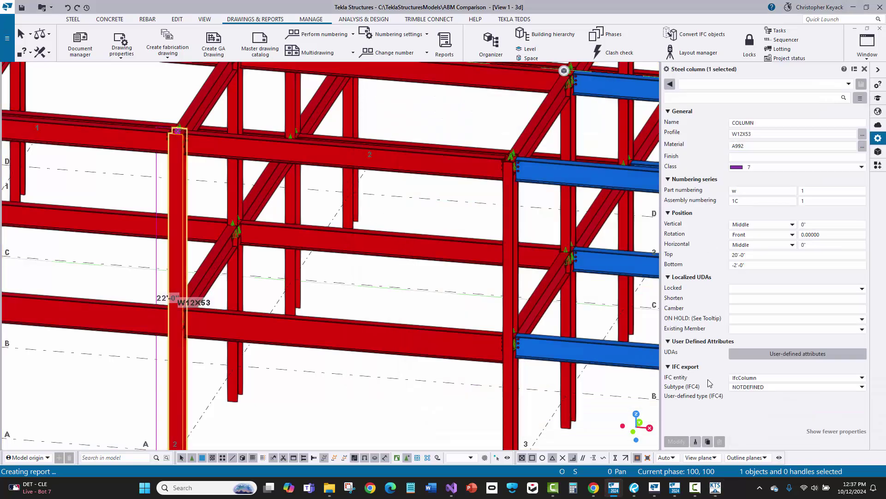
{"action": "left_click", "coordinate": [773, 358]}
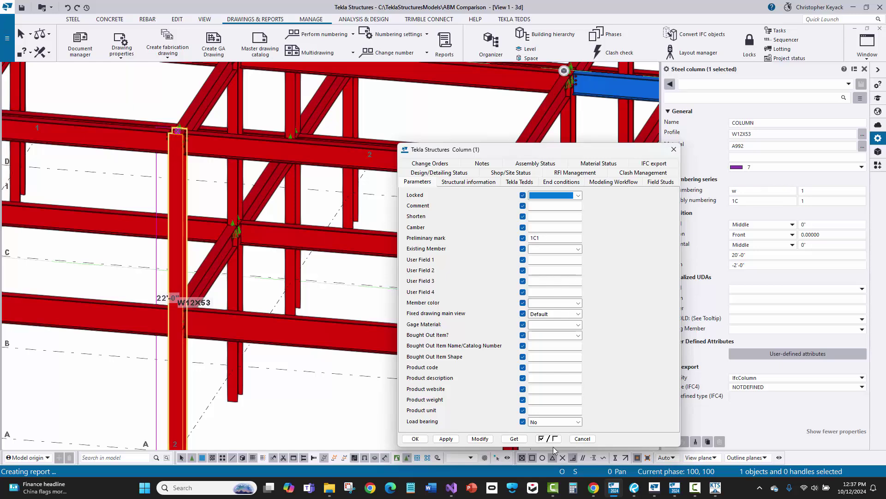
- Examine the 1C1 column flagged BadABMMark in the ABM Comparison window and look at that column in the Tekla Structures model
{"action": "mouse_move", "coordinate": [715, 490]}
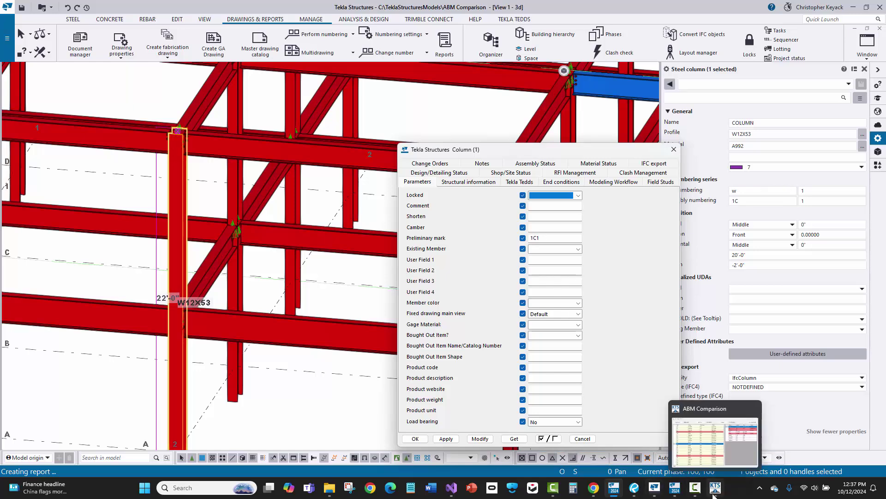
{"action": "left_click", "coordinate": [720, 457]}
{"action": "left_click_drag", "start_coordinate": [478, 119], "coordinate": [156, 68]}
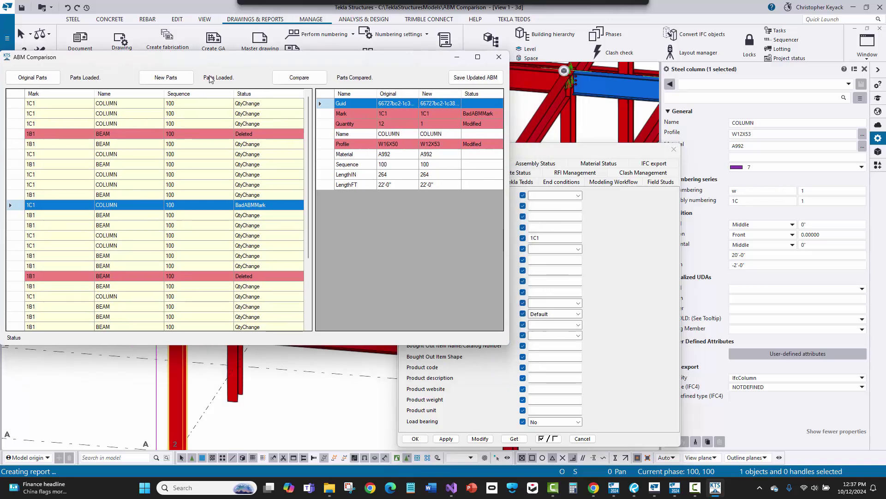
{"action": "left_click", "coordinate": [154, 214]}
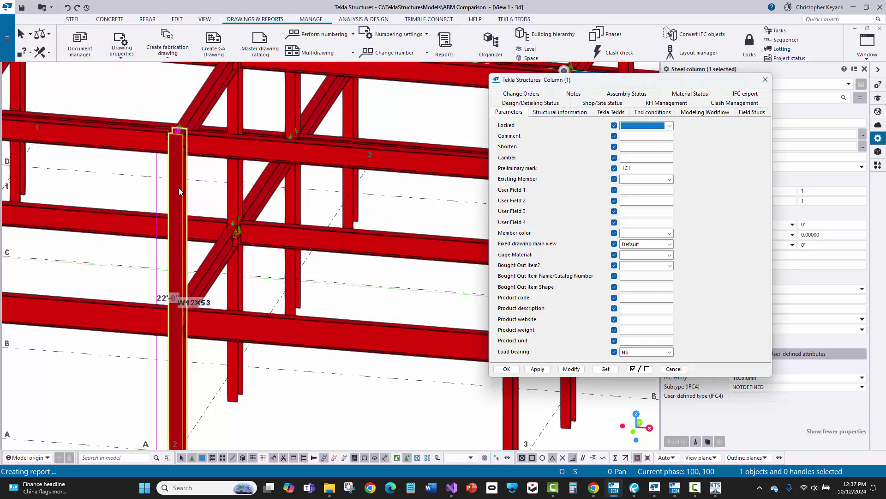
{"action": "scroll", "coordinate": [174, 157], "scroll_direction": "up", "scroll_amount": 5}
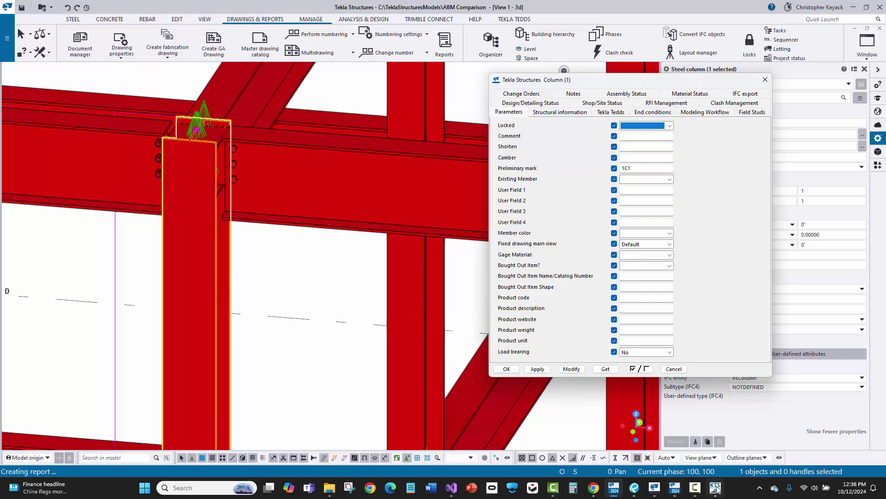
{"action": "scroll", "coordinate": [411, 315], "scroll_direction": "down", "scroll_amount": 5}
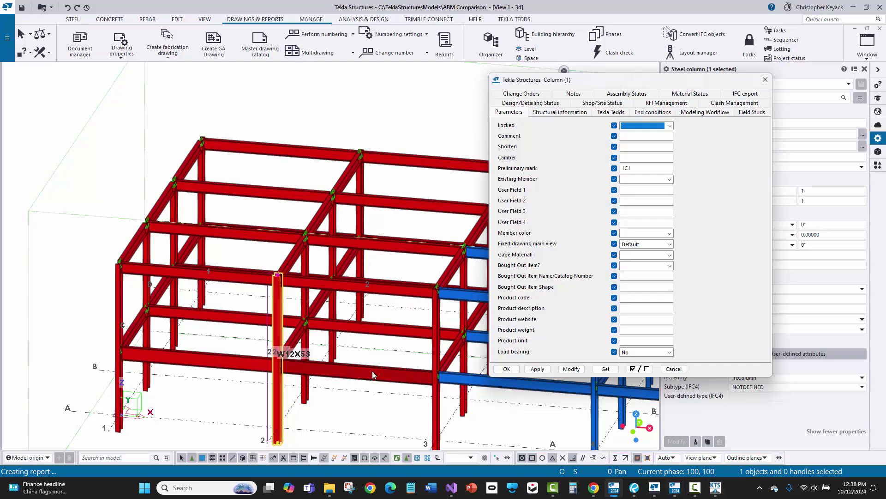
{"action": "scroll", "coordinate": [276, 307], "scroll_direction": "up", "scroll_amount": 3}
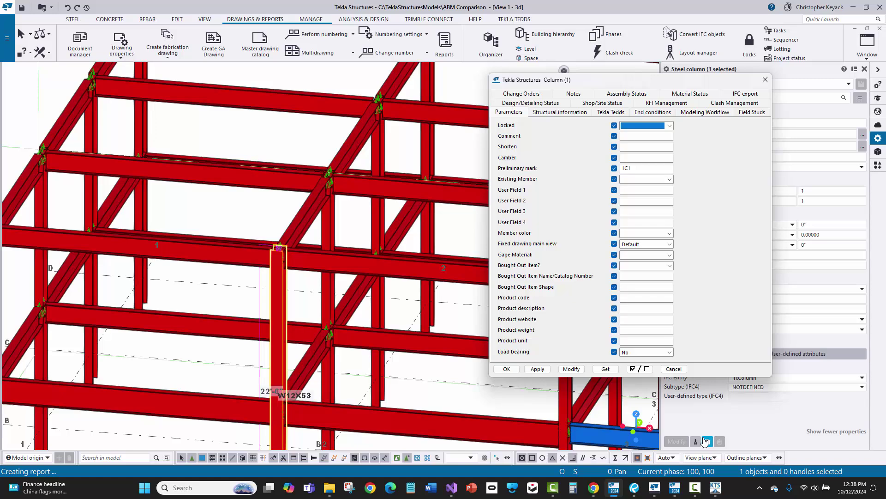
- Open +ABM_Rev1_Summary.csv from the Reports folder, compare the profiles of the two 1C1 rows, and close it
{"action": "mouse_move", "coordinate": [330, 494]}
{"action": "left_click", "coordinate": [452, 420]}
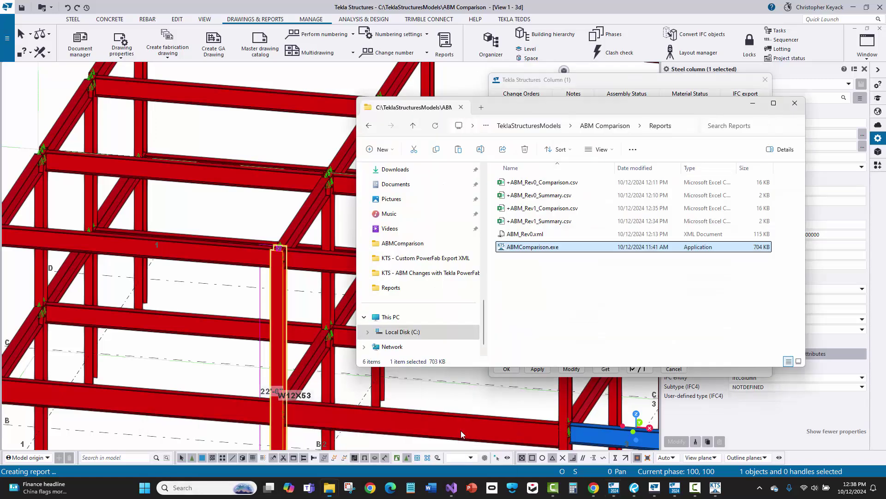
{"action": "double_click", "coordinate": [560, 221]}
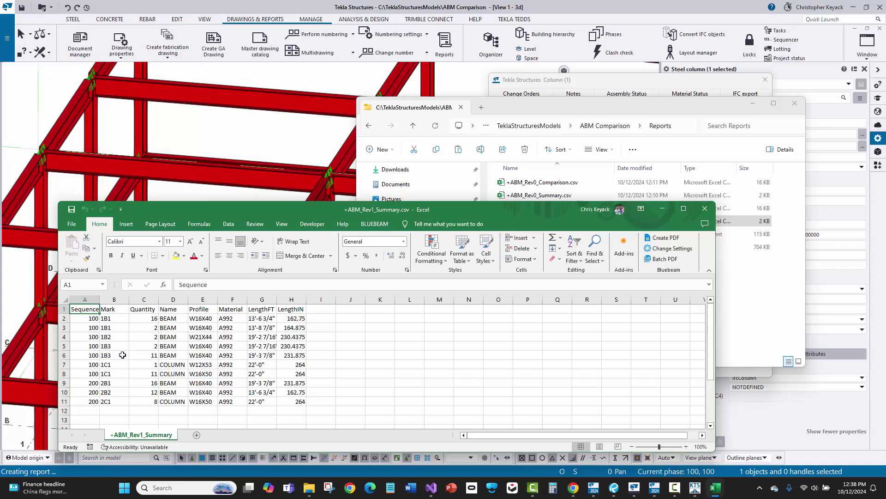
{"action": "left_click_drag", "start_coordinate": [119, 365], "coordinate": [120, 375]}
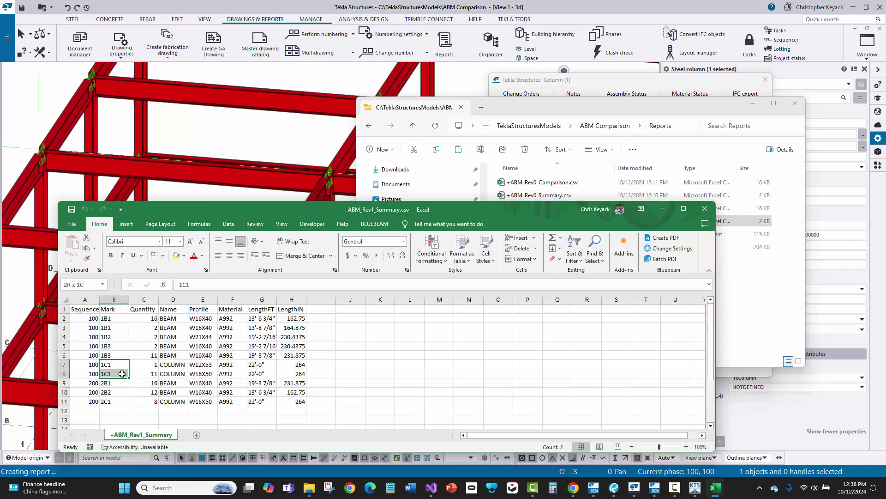
{"action": "left_click", "coordinate": [126, 402]}
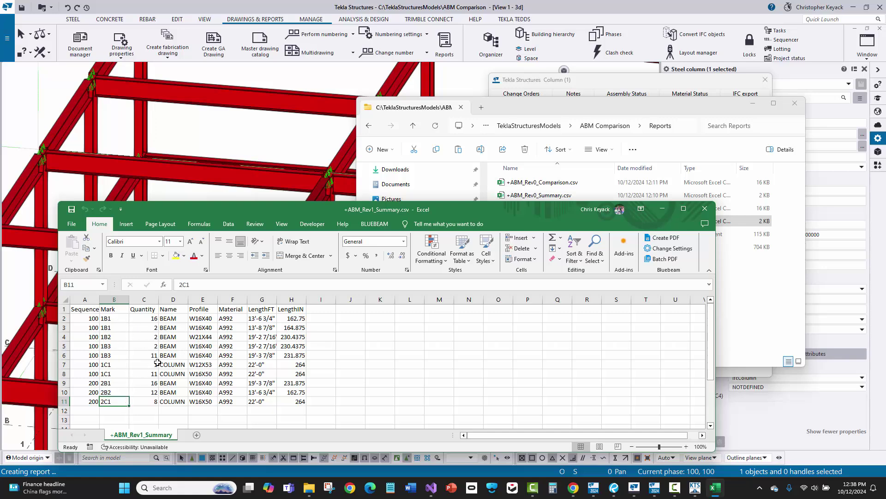
{"action": "left_click_drag", "start_coordinate": [120, 366], "coordinate": [118, 376]}
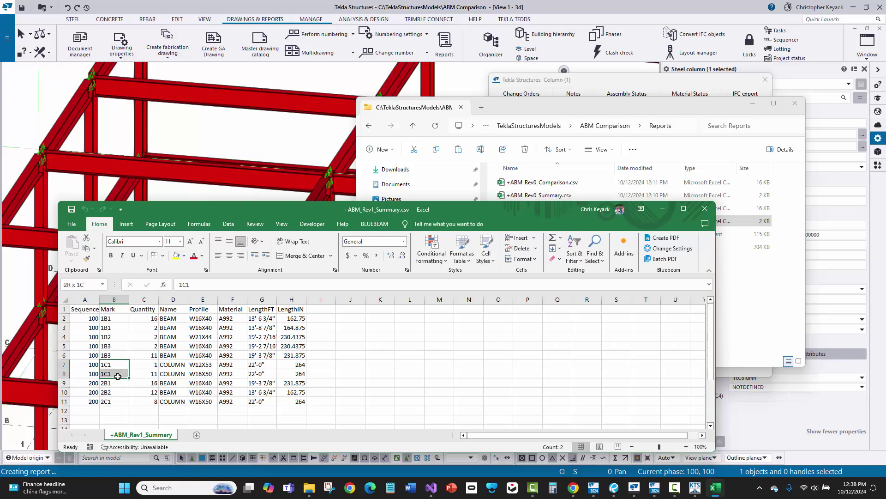
{"action": "left_click", "coordinate": [705, 210]}
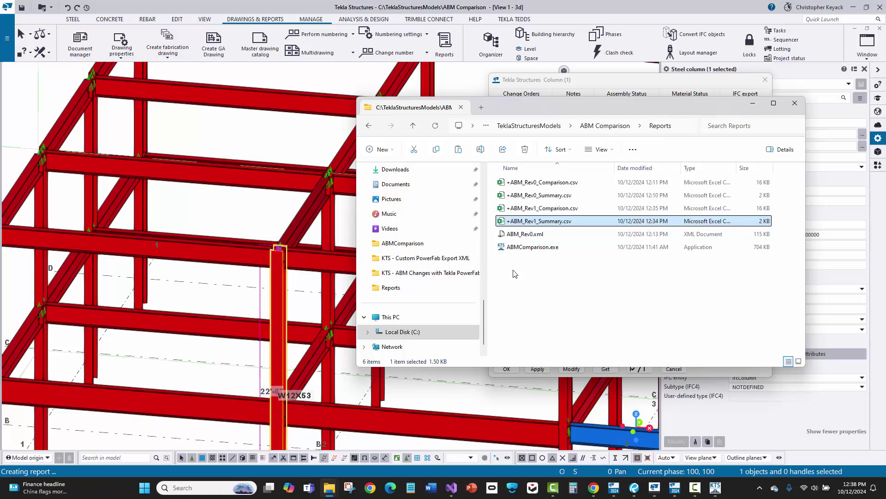
- Set only the preliminary mark of the W12X53 column on grid line 2 to 1C2 and close its user-defined attributes
{"action": "left_click", "coordinate": [274, 293]}
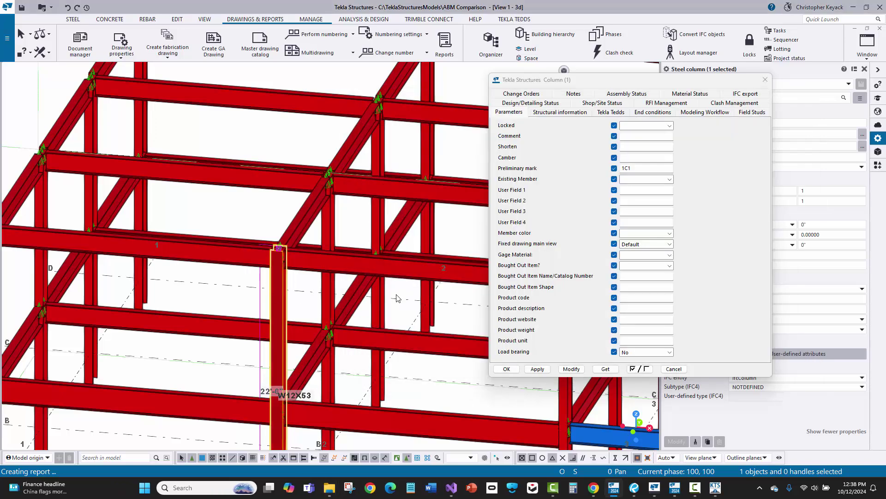
{"action": "left_click", "coordinate": [641, 368]}
{"action": "left_click", "coordinate": [613, 168]}
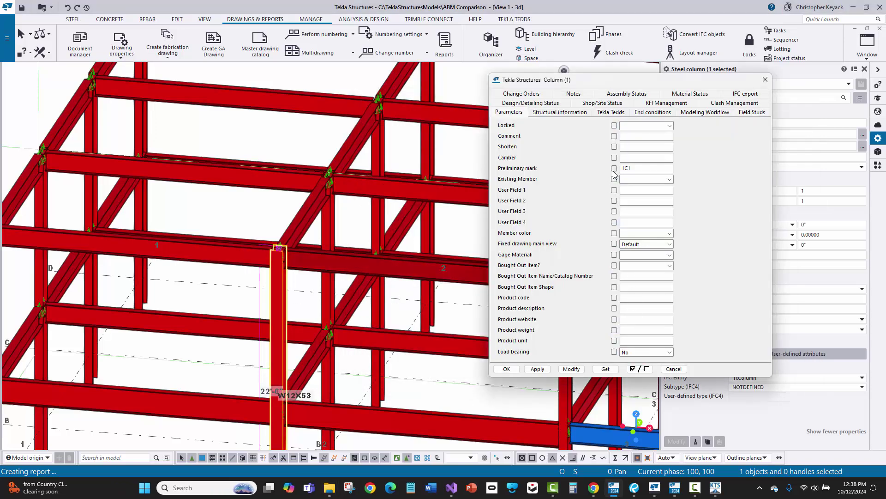
{"action": "left_click", "coordinate": [634, 167]}
{"action": "type", "text": "2"}
{"action": "left_click", "coordinate": [571, 369]}
{"action": "left_click", "coordinate": [233, 299]}
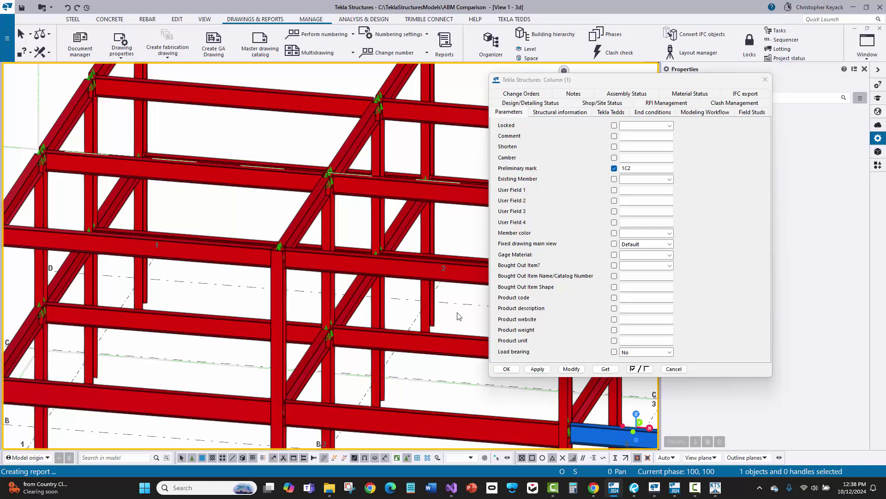
{"action": "left_click", "coordinate": [673, 369]}
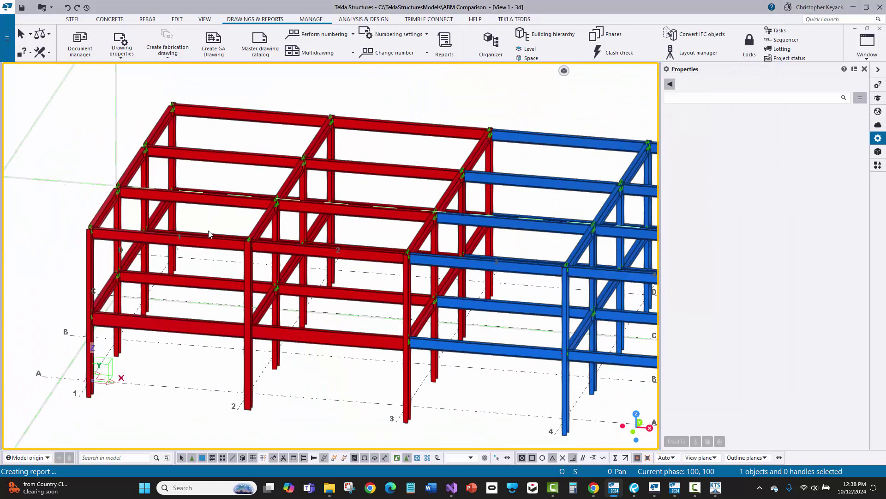
- Switch to ABM Comparison, examine both deleted 1B1 beams, and inspect the framing in the Tekla Structures model
{"action": "left_click", "coordinate": [715, 487]}
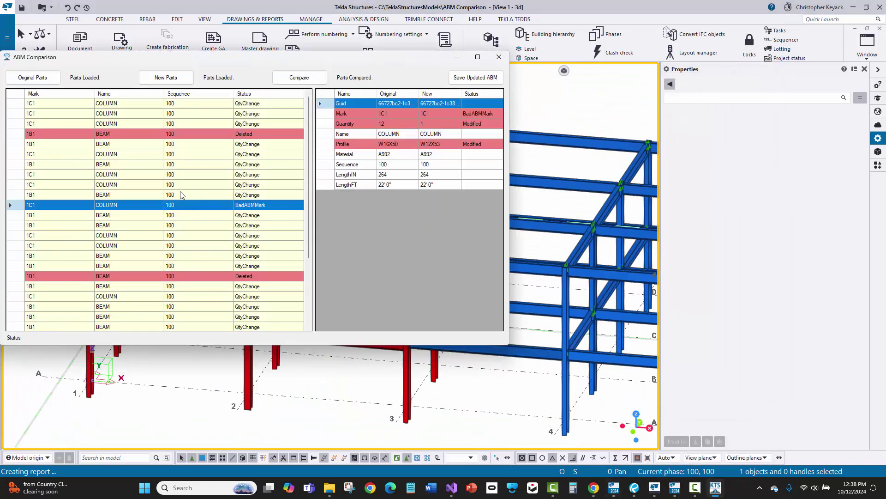
{"action": "left_click", "coordinate": [209, 138]}
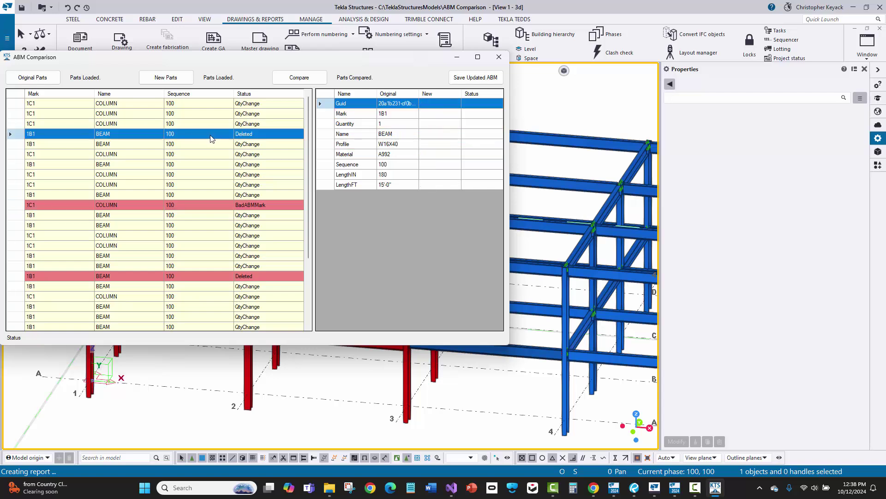
{"action": "left_click", "coordinate": [191, 274]}
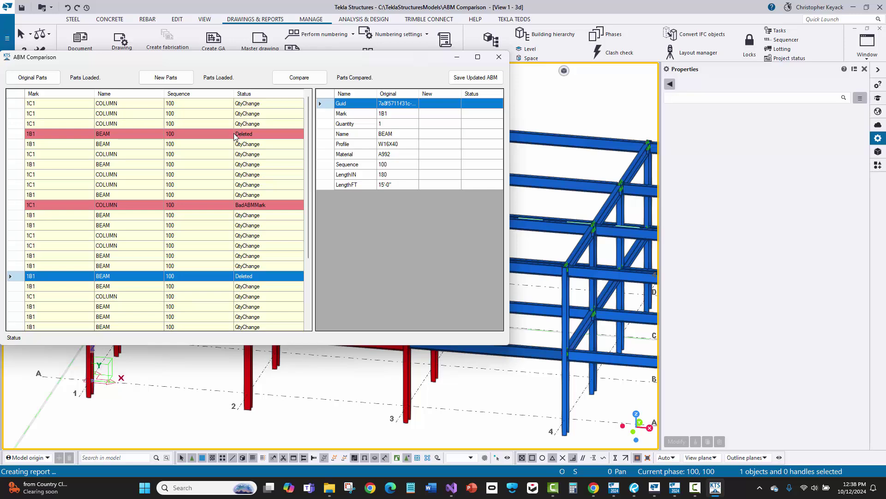
{"action": "scroll", "coordinate": [208, 206], "scroll_direction": "down", "scroll_amount": 3}
{"action": "scroll", "coordinate": [206, 212], "scroll_direction": "up", "scroll_amount": 3}
{"action": "left_click_drag", "start_coordinate": [288, 61], "coordinate": [588, 61]}
{"action": "scroll", "coordinate": [143, 265], "scroll_direction": "down", "scroll_amount": 3}
{"action": "middle_click_drag", "start_coordinate": [143, 265], "coordinate": [166, 251]}
{"action": "scroll", "coordinate": [214, 236], "scroll_direction": "up", "scroll_amount": 3}
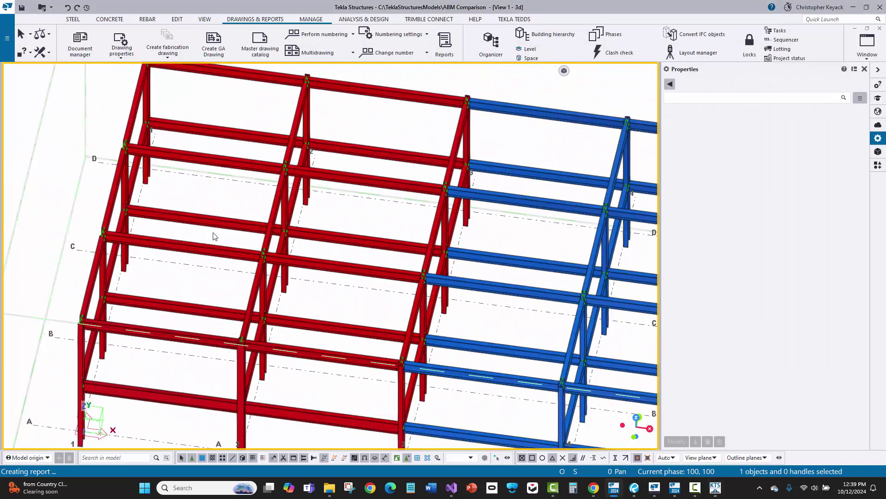
- Review the quantity-change and deleted parts in the ABM Comparison list, and close the comparison window
{"action": "left_click", "coordinate": [716, 487]}
{"action": "scroll", "coordinate": [447, 222], "scroll_direction": "down", "scroll_amount": 2}
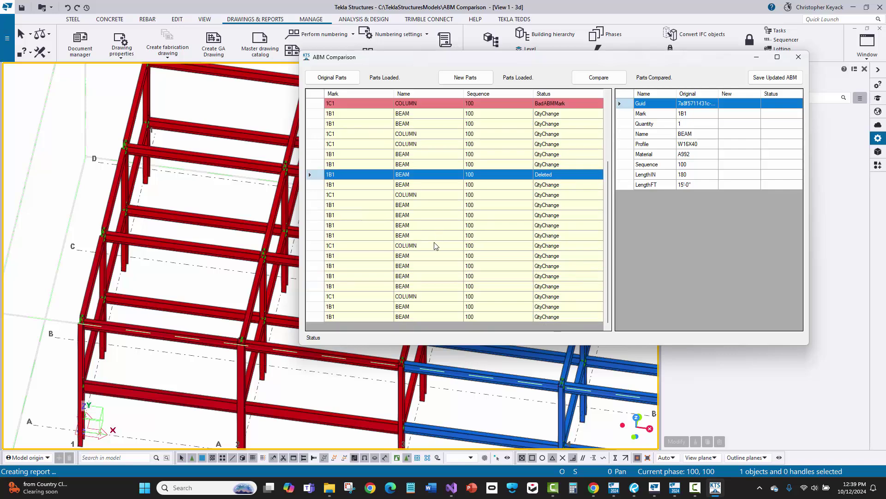
{"action": "scroll", "coordinate": [472, 300], "scroll_direction": "up", "scroll_amount": 3}
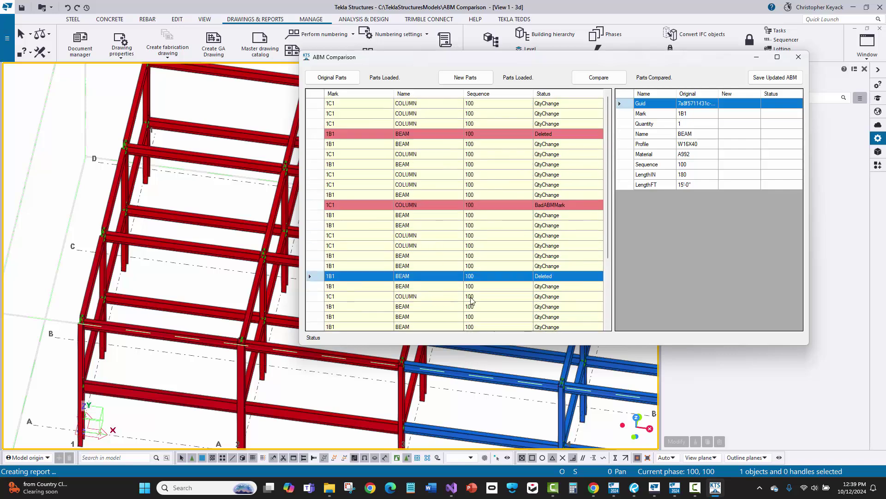
{"action": "scroll", "coordinate": [469, 287], "scroll_direction": "down", "scroll_amount": 3}
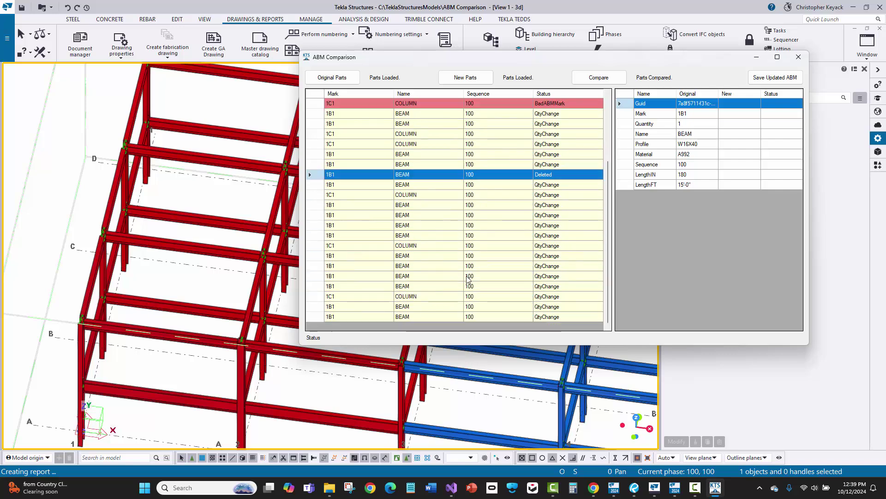
{"action": "left_click", "coordinate": [798, 58]}
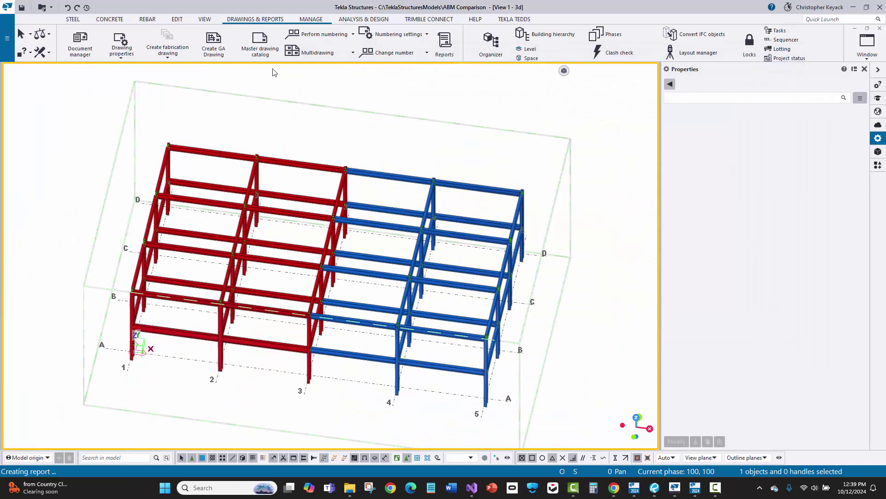
- Run numbering on the model and select all the steel members of the structure
{"action": "left_click", "coordinate": [325, 35]}
{"action": "left_click", "coordinate": [310, 106]}
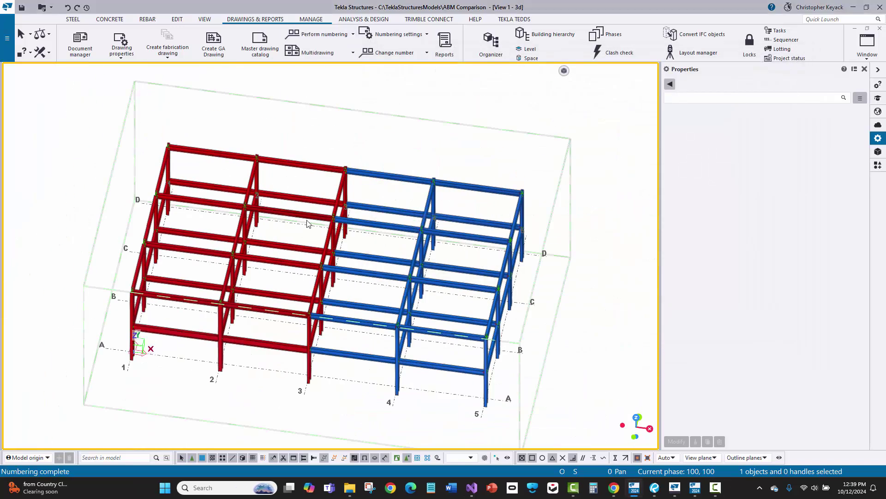
{"action": "middle_click_drag", "start_coordinate": [218, 268], "coordinate": [81, 145], "text": "ctrl"}
{"action": "left_click_drag", "start_coordinate": [81, 146], "coordinate": [570, 398]}
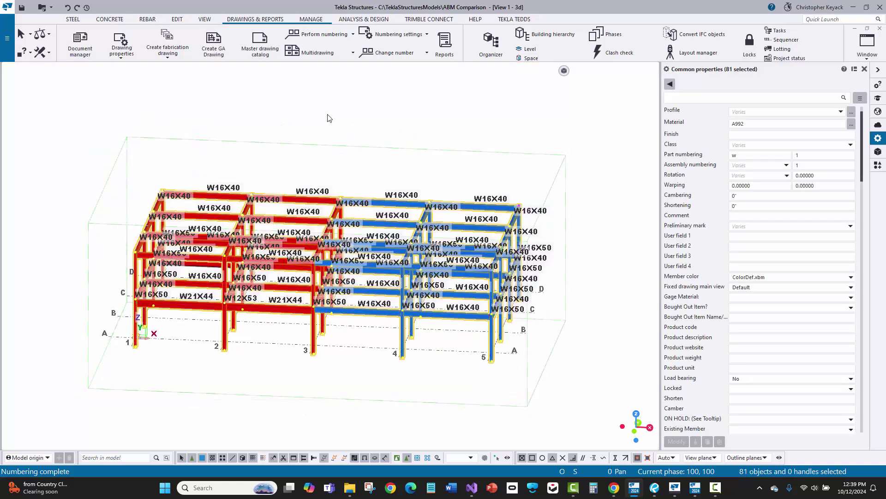
- Create the +ABM_Comparison.csv report from the selected members under the file name +ABM_Rev1_Comparison.csv
{"action": "left_click", "coordinate": [444, 44]}
{"action": "left_click", "coordinate": [495, 142]}
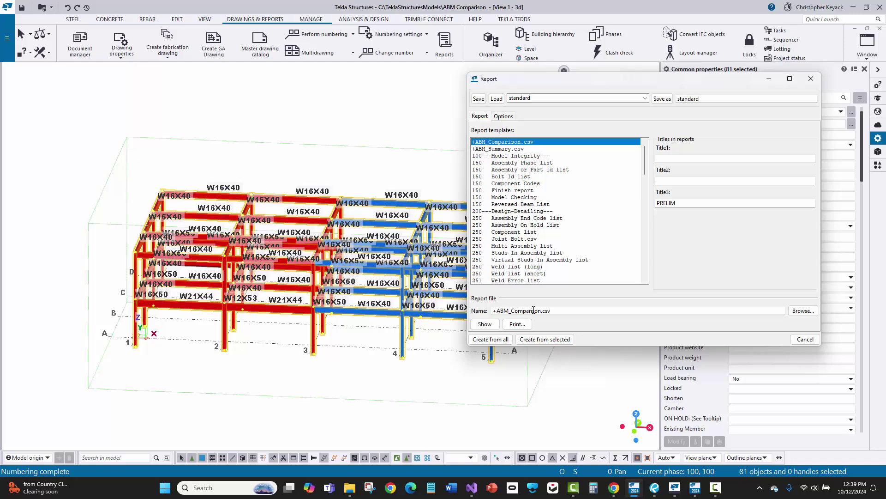
{"action": "left_click", "coordinate": [513, 312]}
{"action": "type", "text": "Rev1_"}
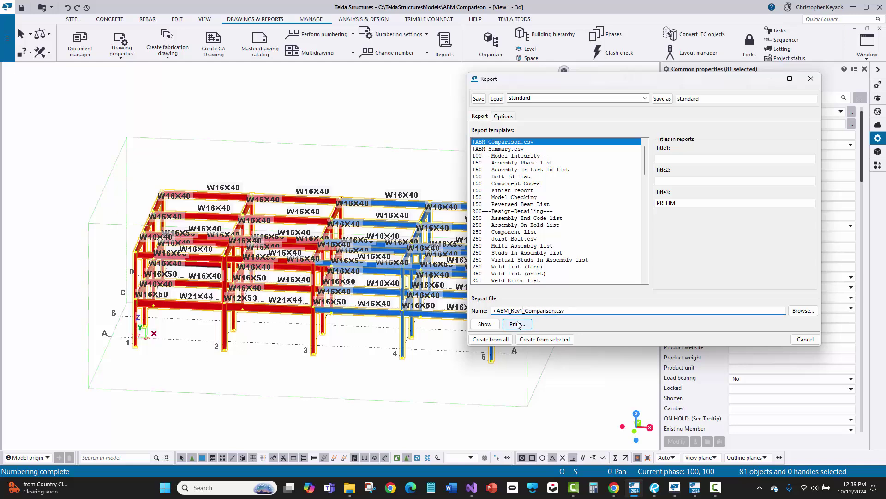
{"action": "left_click", "coordinate": [538, 342]}
{"action": "left_click", "coordinate": [422, 252]}
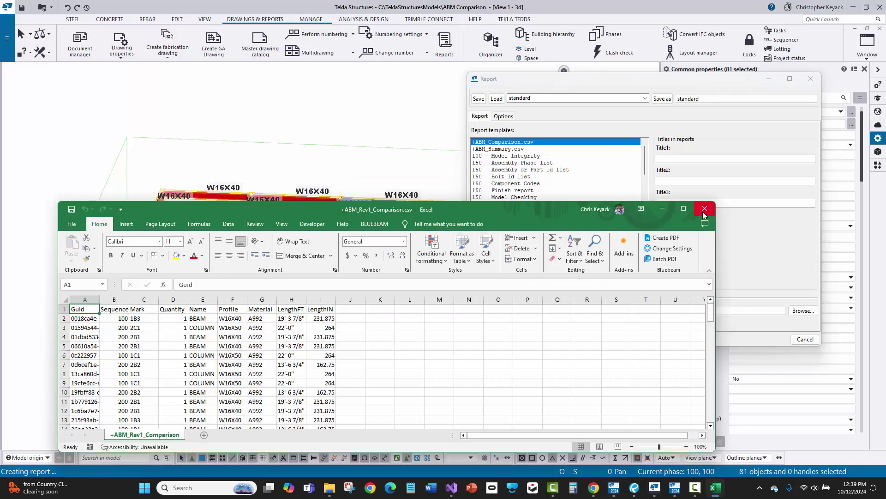
- Review the part rows and marks in the regenerated comparison report and close it
{"action": "scroll", "coordinate": [146, 393], "scroll_direction": "down", "scroll_amount": 1}
{"action": "left_click_drag", "start_coordinate": [137, 358], "coordinate": [83, 347]}
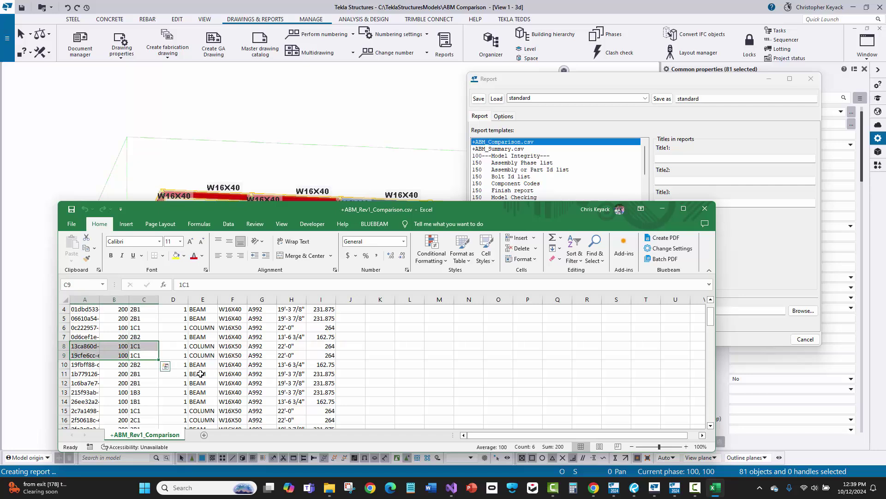
{"action": "scroll", "coordinate": [247, 367], "scroll_direction": "up", "scroll_amount": 1}
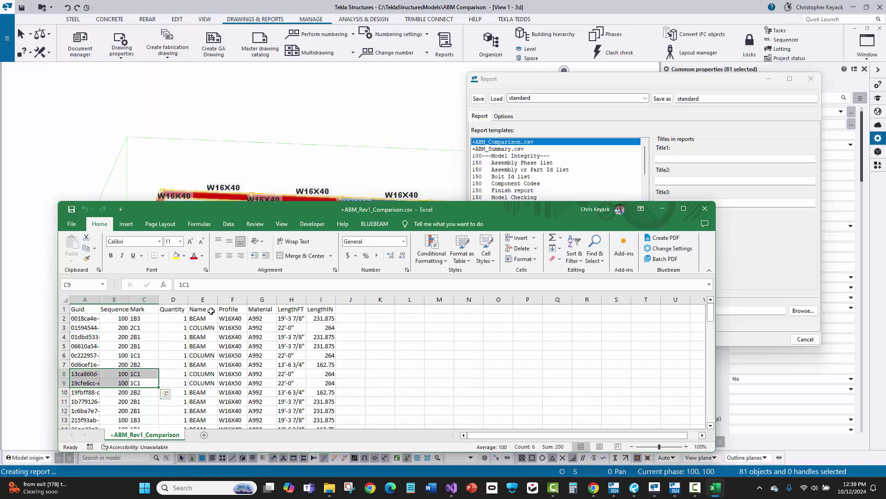
{"action": "left_click", "coordinate": [704, 208]}
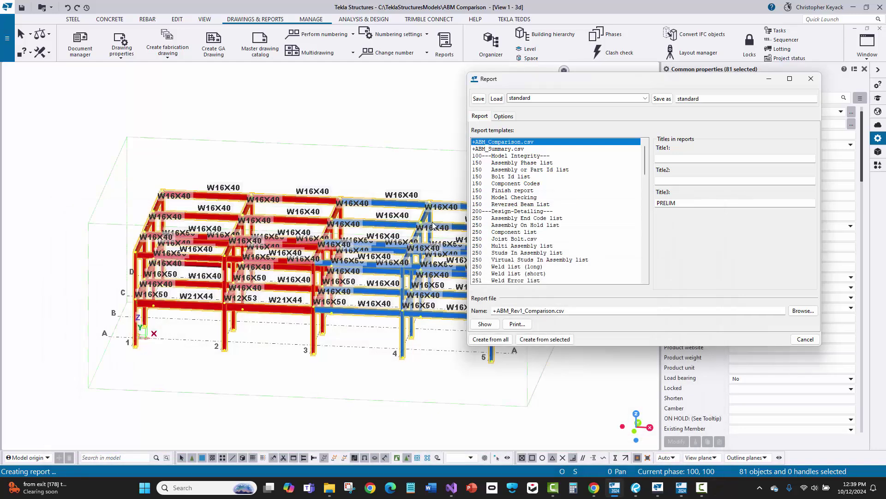
- Create the +ABM_Summary.csv report from the selected members under the file name +ABM_Rev1_Summary.csv
{"action": "left_click", "coordinate": [507, 149]}
{"action": "left_click", "coordinate": [511, 310]}
{"action": "type", "text": "Rev"}
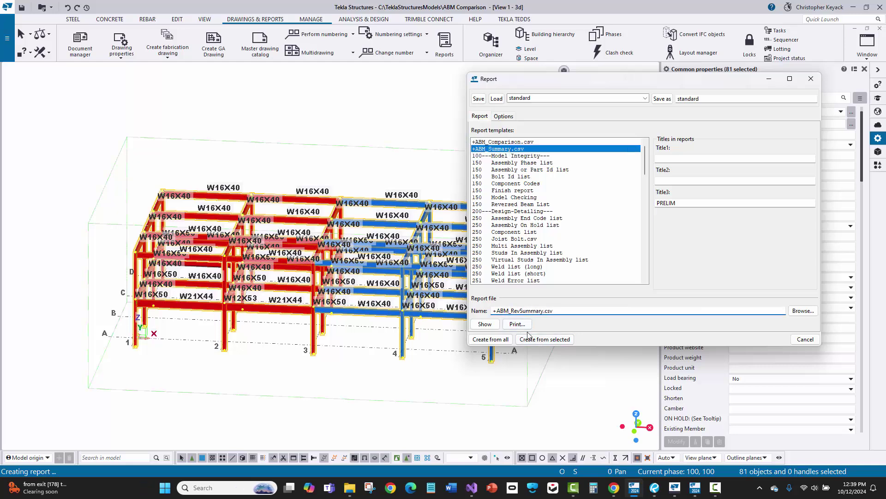
{"action": "type", "text": "1_"}
{"action": "left_click", "coordinate": [421, 258]}
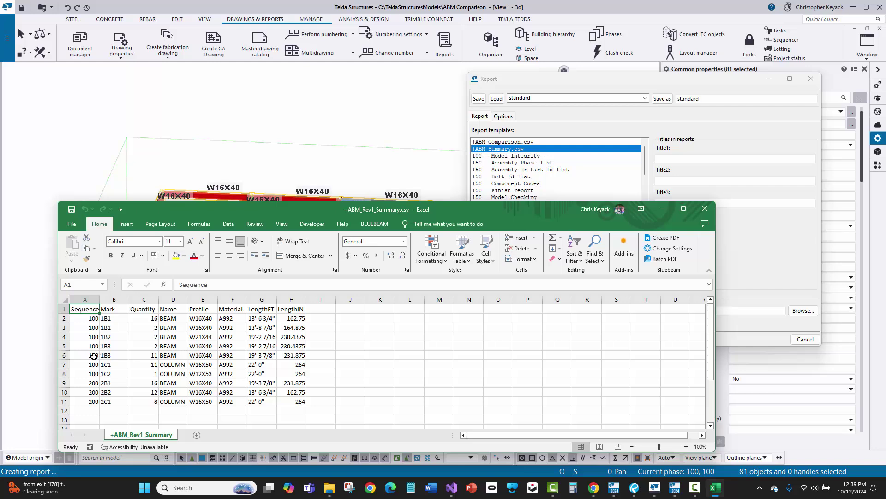
- Review the sequence 100 column rows 1C1 and 1C2 in the summary report and close the report windows
{"action": "left_click_drag", "start_coordinate": [79, 364], "coordinate": [175, 365]}
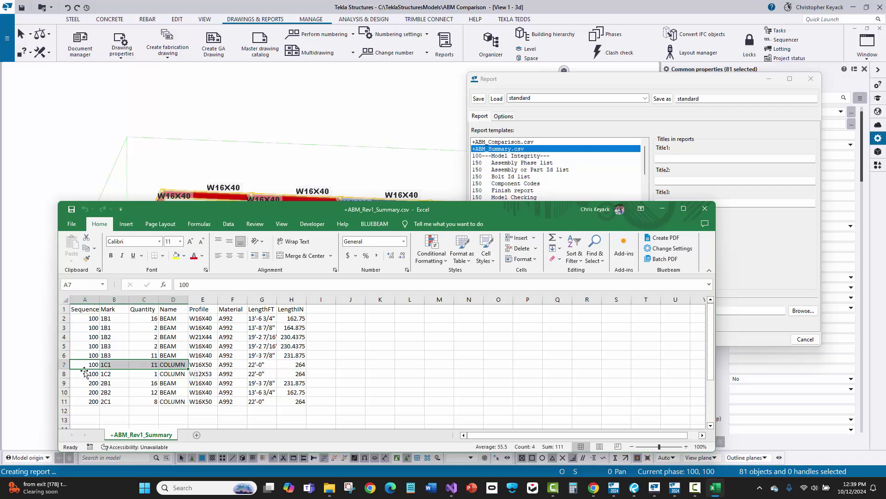
{"action": "left_click_drag", "start_coordinate": [82, 373], "coordinate": [214, 373]}
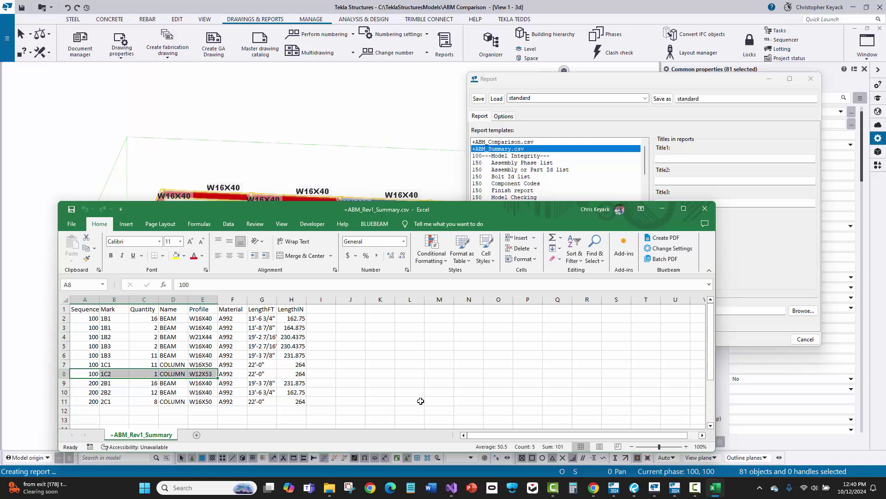
{"action": "left_click", "coordinate": [705, 209]}
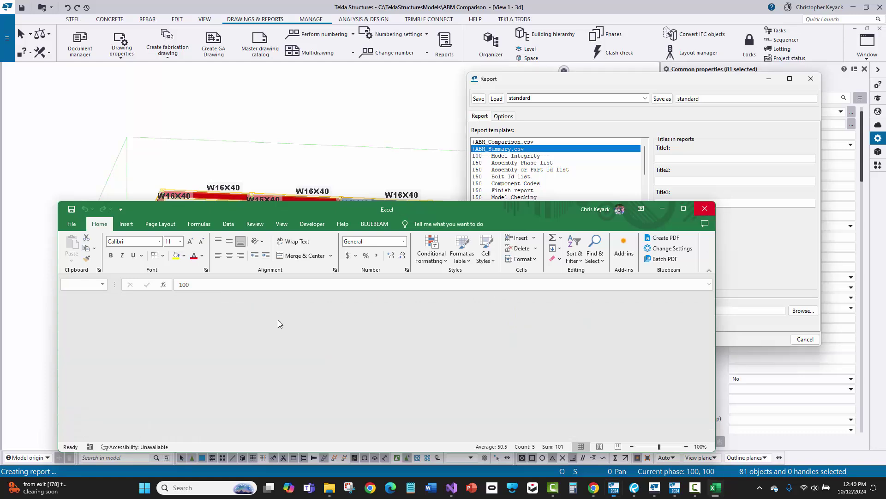
{"action": "left_click", "coordinate": [809, 78]}
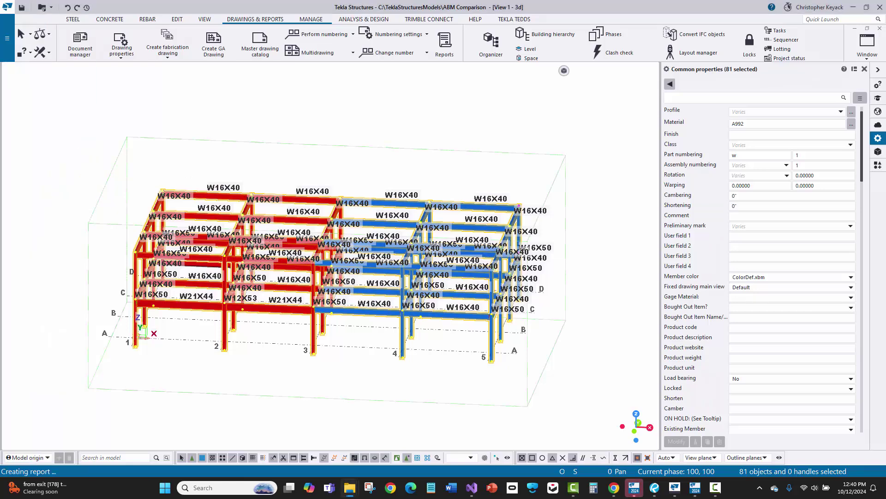
- Start the ABM Comparison tool from the model's folder and load +ABM_Rev0_Comparison.csv as the original parts
{"action": "left_click", "coordinate": [387, 328]}
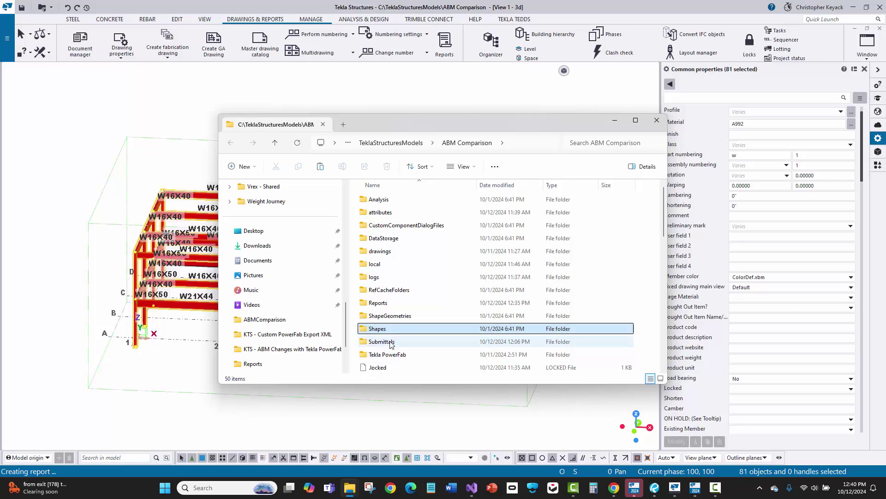
{"action": "scroll", "coordinate": [393, 318], "scroll_direction": "down", "scroll_amount": 1}
{"action": "double_click", "coordinate": [388, 276]}
{"action": "double_click", "coordinate": [407, 263]}
{"action": "left_click", "coordinate": [133, 123]}
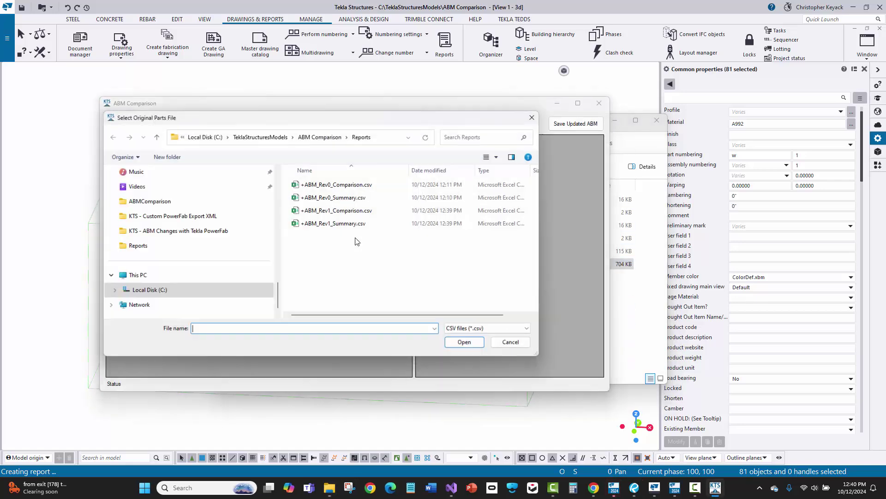
{"action": "double_click", "coordinate": [346, 186]}
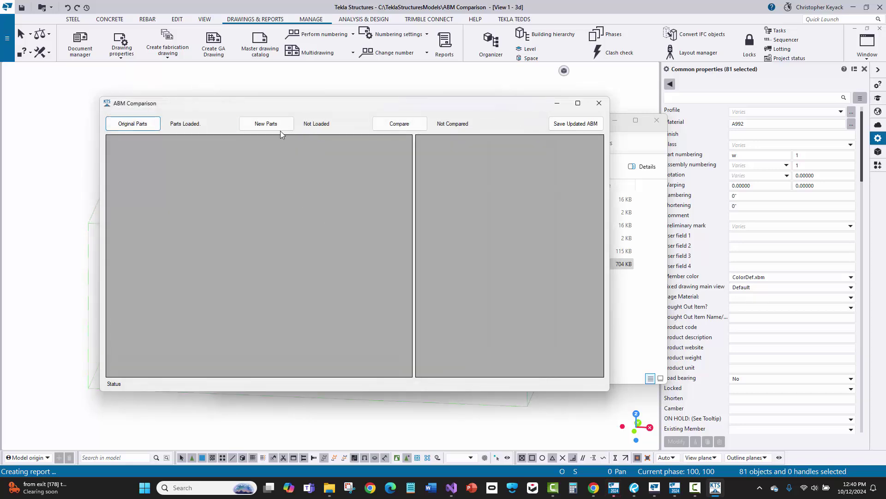
- Load +ABM_Rev1_Comparison.csv as the new parts and compare the two part lists
{"action": "left_click", "coordinate": [262, 124]}
{"action": "left_click", "coordinate": [342, 214]}
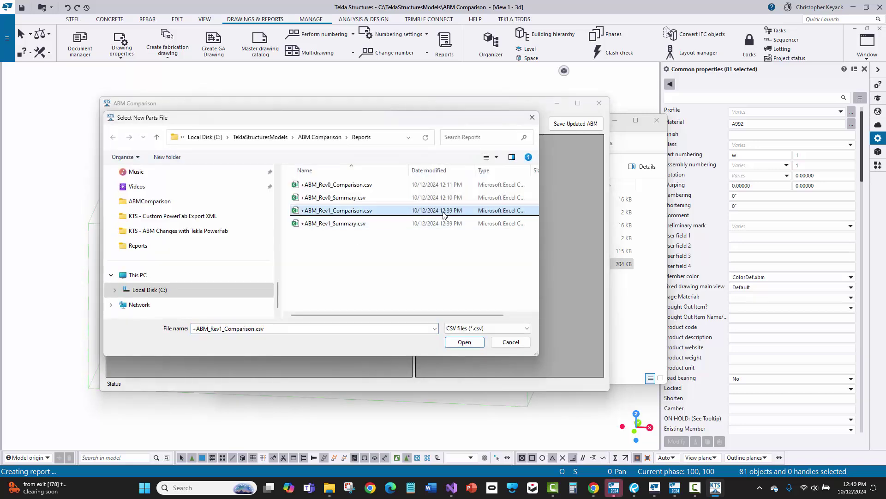
{"action": "double_click", "coordinate": [347, 213]}
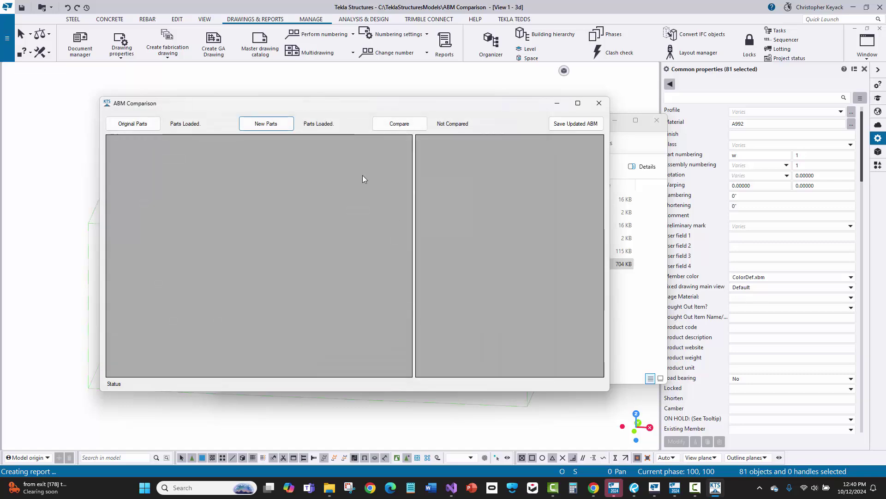
{"action": "left_click", "coordinate": [391, 124]}
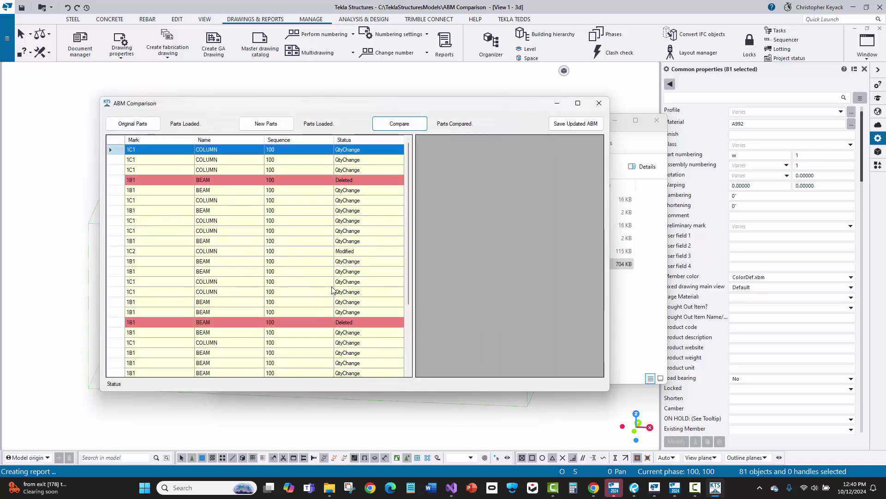
- Review the comparison results, examining the property differences of the 1C1 column and the modified 1C2 column
{"action": "left_click", "coordinate": [347, 152]}
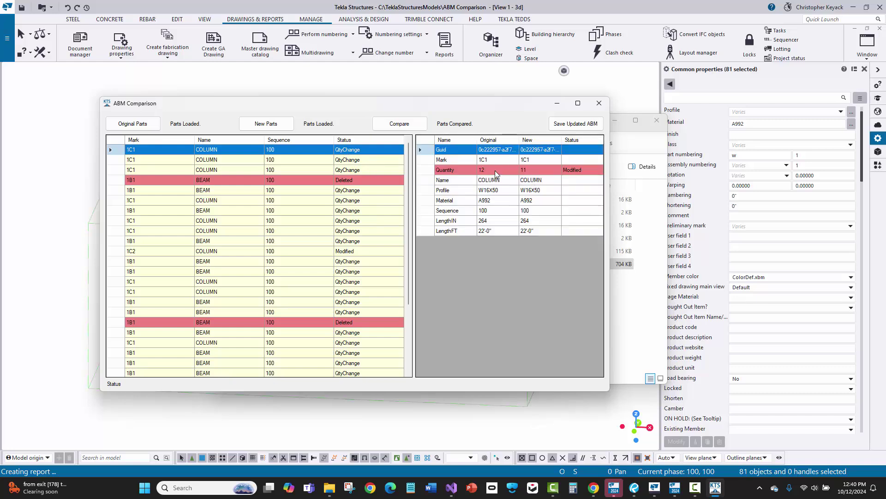
{"action": "scroll", "coordinate": [327, 260], "scroll_direction": "down", "scroll_amount": 1}
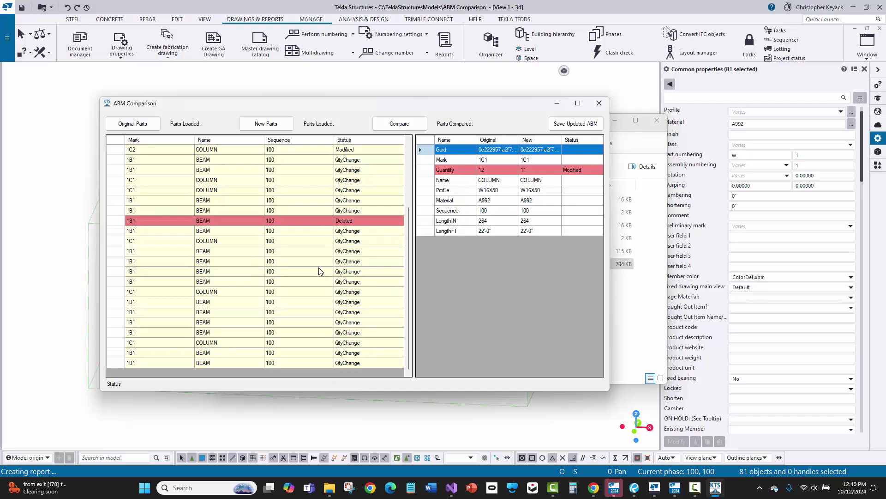
{"action": "left_click", "coordinate": [349, 242]}
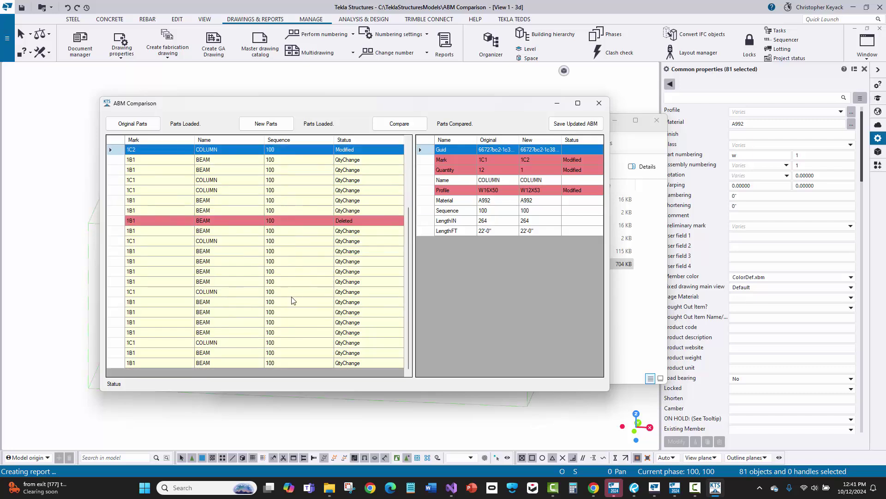
{"action": "scroll", "coordinate": [292, 300], "scroll_direction": "down", "scroll_amount": 3}
{"action": "scroll", "coordinate": [291, 301], "scroll_direction": "up", "scroll_amount": 4}
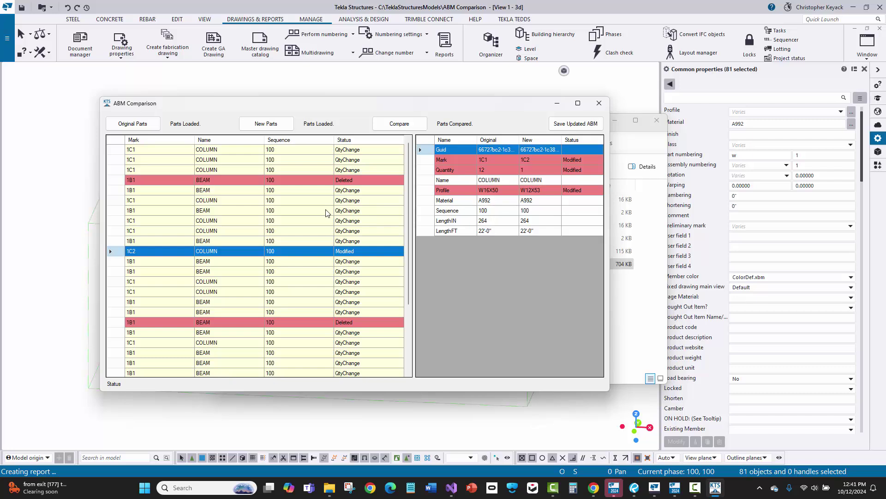
- Return to the Tekla model and test-select the red members between grids 1 and 3 to examine which ones the selection filter skips
{"action": "double_click", "coordinate": [328, 212]}
{"action": "left_click_drag", "start_coordinate": [351, 184], "coordinate": [180, 314]}
{"action": "middle_click_drag", "start_coordinate": [206, 291], "coordinate": [238, 283]}
{"action": "key", "text": "Escape"}
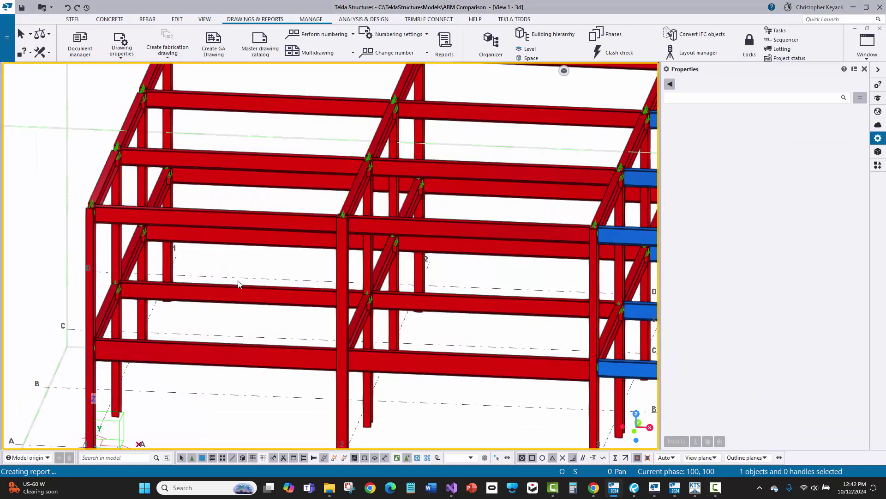
{"action": "key", "text": "ctrl+p"}
{"action": "left_click_drag", "start_coordinate": [247, 229], "coordinate": [238, 325]}
{"action": "key", "text": "ctrl+p"}
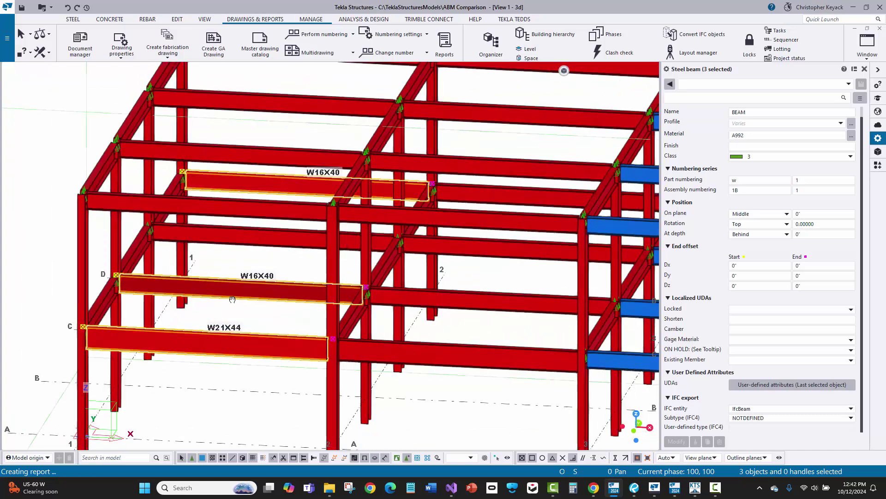
{"action": "key", "text": "ctrl+a"}
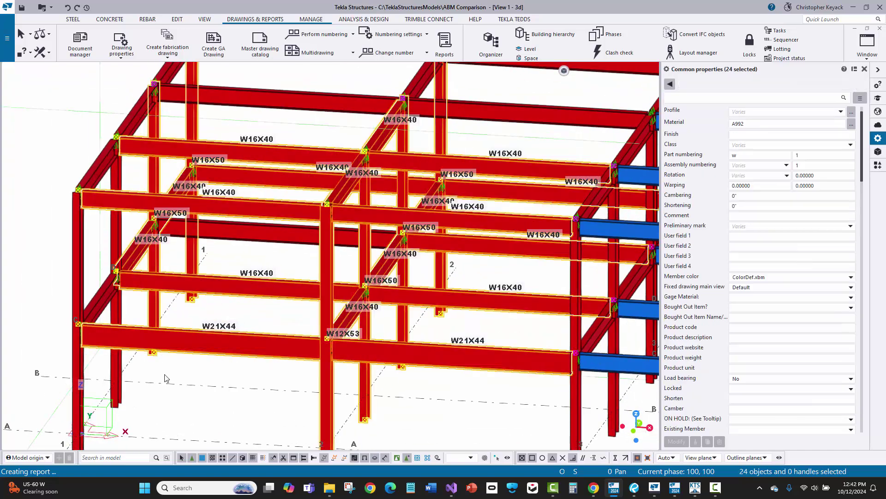
{"action": "left_click", "coordinate": [43, 212]}
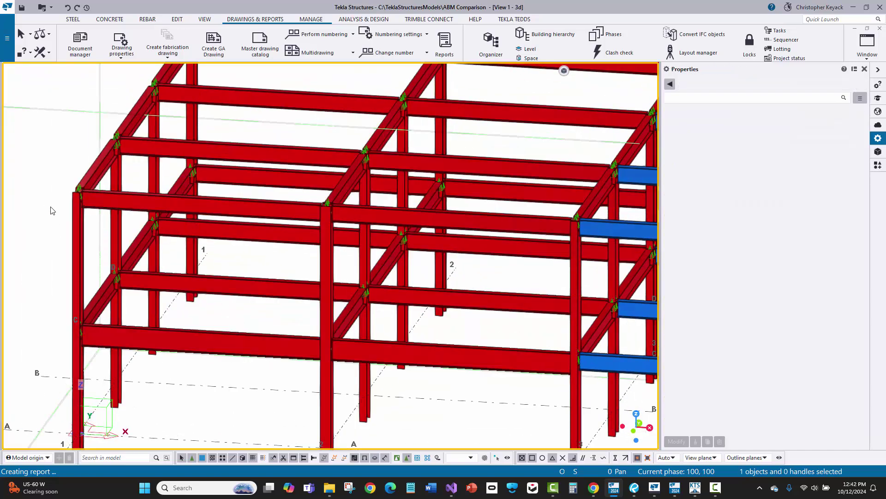
- Disable the Assembly Prefix rule in the selection filter and set the skipped lower-level grid C beam's assembly prefix to 1B
{"action": "left_click", "coordinate": [484, 458]}
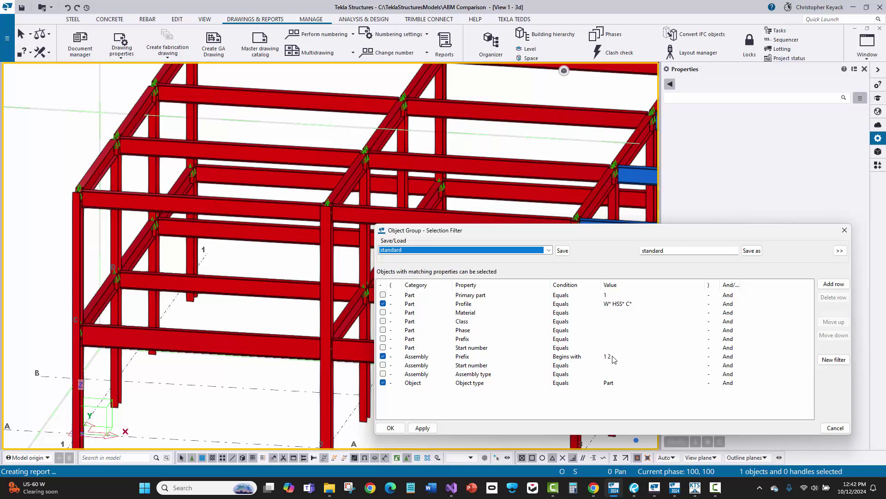
{"action": "left_click", "coordinate": [382, 356]}
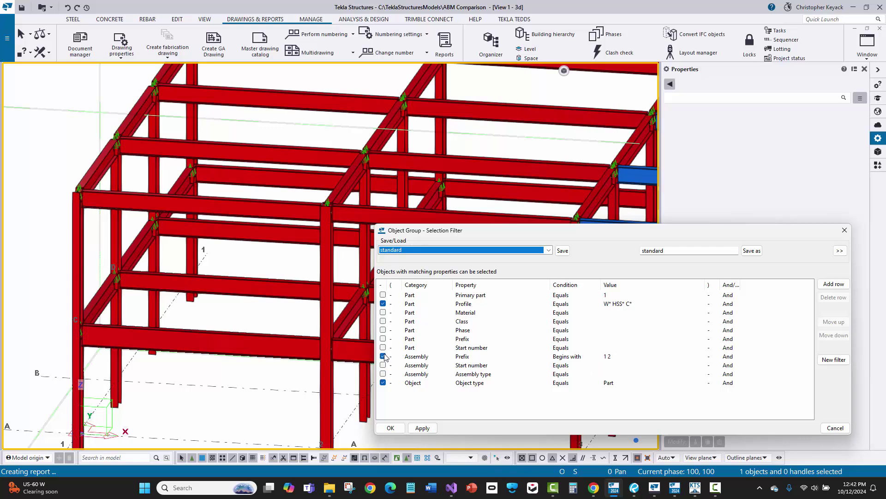
{"action": "left_click", "coordinate": [260, 242]}
{"action": "left_click", "coordinate": [750, 181]}
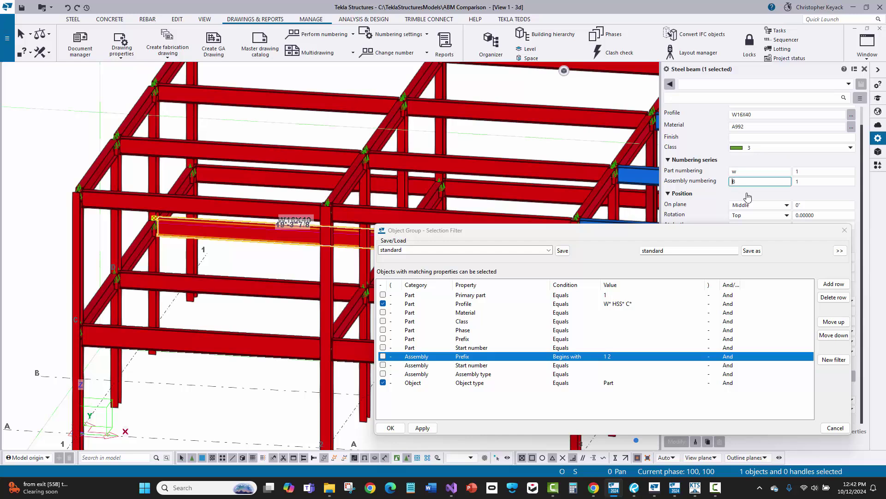
{"action": "type", "text": "1"}
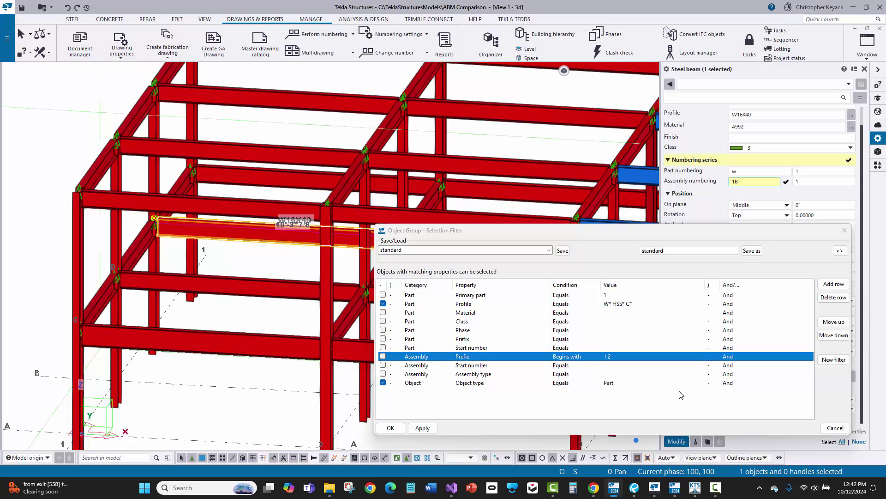
{"action": "left_click", "coordinate": [676, 442]}
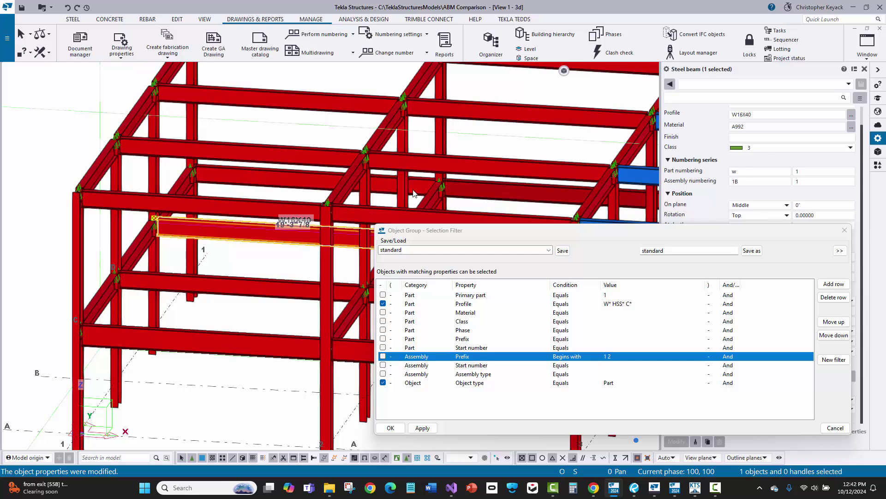
- Deselect the corrected beam and run numbering on the model
{"action": "left_click", "coordinate": [303, 123]}
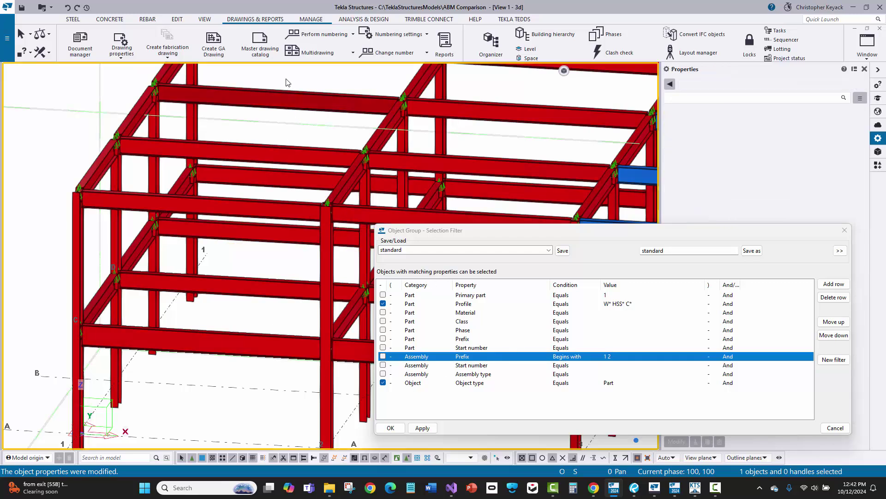
{"action": "left_click", "coordinate": [327, 36]}
{"action": "left_click", "coordinate": [317, 80]}
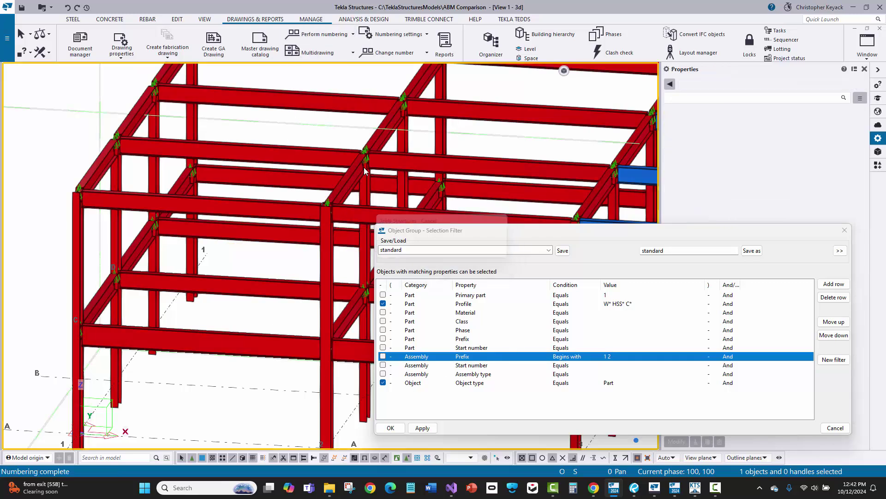
- Re-enable the filter's Assembly Prefix rule beginning with 1 2, select all steel members of the structure, and close the filter
{"action": "left_click", "coordinate": [383, 357]}
{"action": "left_click", "coordinate": [422, 427]}
{"action": "left_click_drag", "start_coordinate": [301, 130], "coordinate": [189, 323]}
{"action": "scroll", "coordinate": [189, 323], "scroll_direction": "down", "scroll_amount": 5}
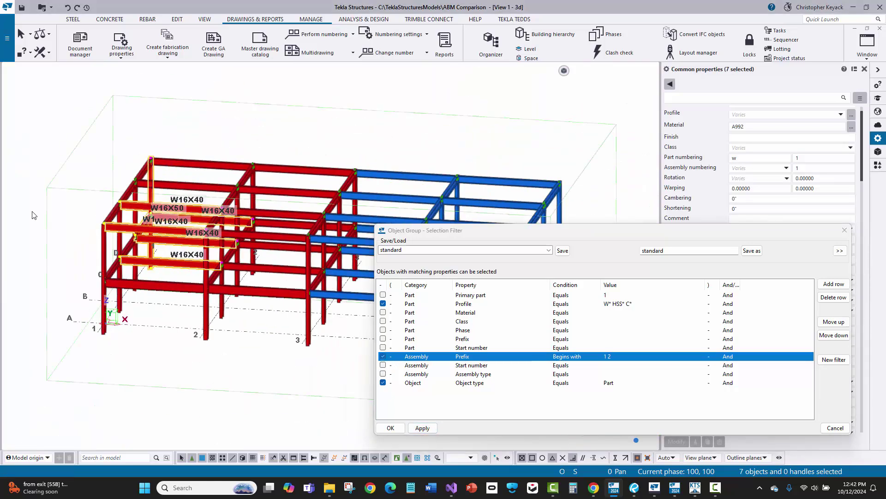
{"action": "left_click_drag", "start_coordinate": [41, 96], "coordinate": [436, 276]}
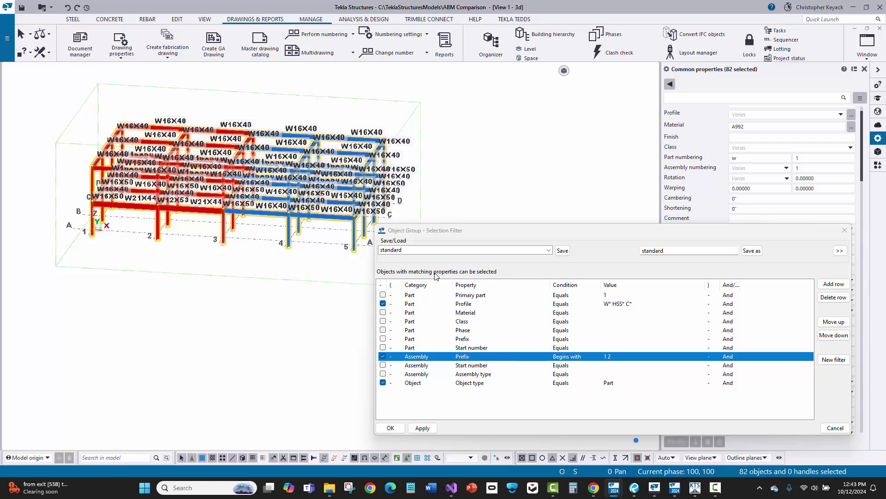
{"action": "scroll", "coordinate": [152, 161], "scroll_direction": "up", "scroll_amount": 5}
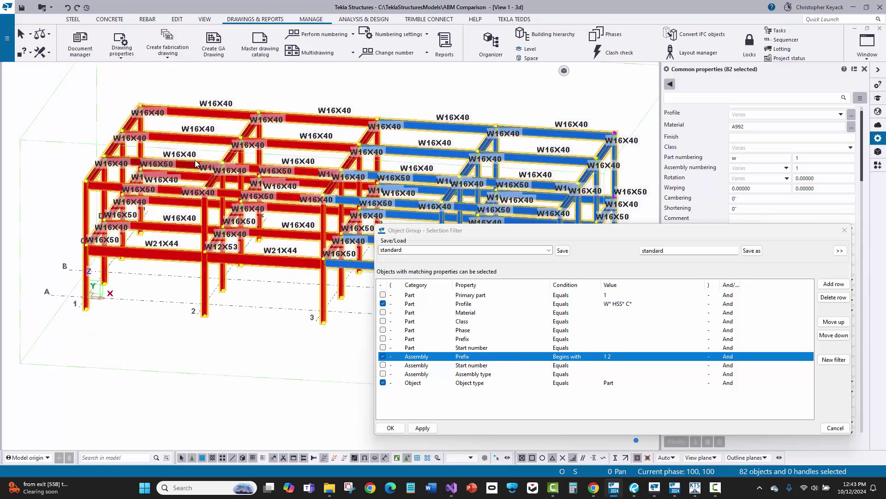
{"action": "left_click", "coordinate": [399, 428]}
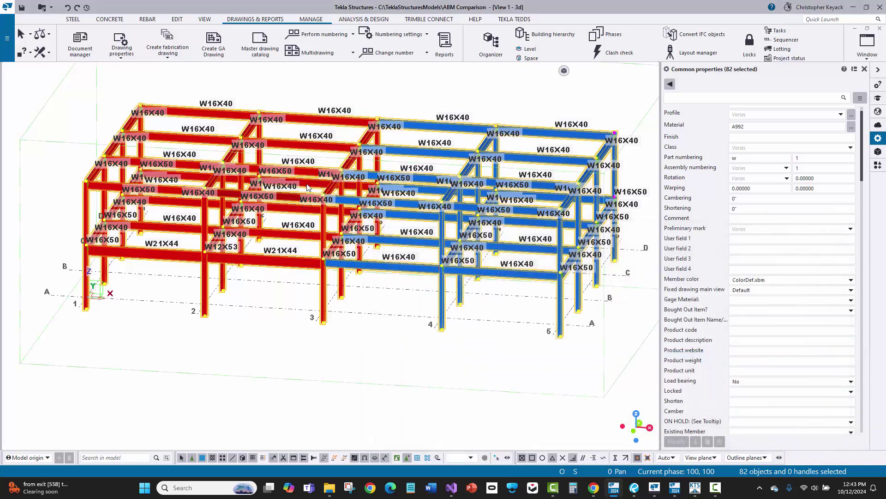
- Create the +ABM_Comparison.csv report from the selected members as +ABM_Rev1_Comparison.csv, replacing the existing file, and close the opened report
{"action": "left_click", "coordinate": [444, 43]}
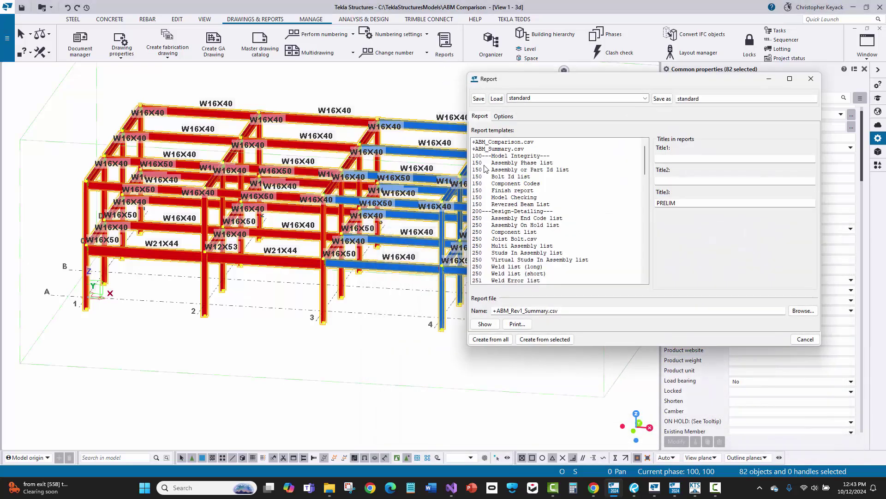
{"action": "left_click", "coordinate": [498, 142]}
{"action": "left_click", "coordinate": [514, 311]}
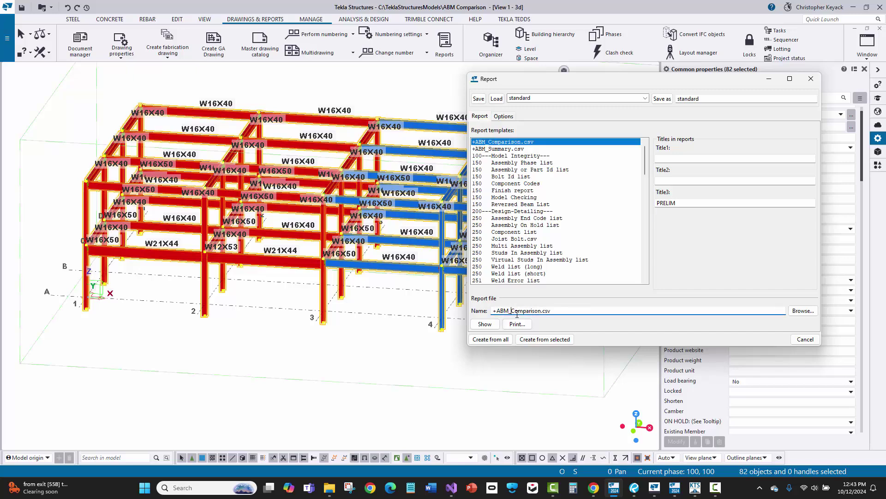
{"action": "type", "text": "rev"}
{"action": "key", "text": "BackSpace"}
{"action": "key", "text": "BackSpace"}
{"action": "key", "text": "BackSpace"}
{"action": "type", "text": "Rev1_"}
{"action": "left_click", "coordinate": [540, 342]}
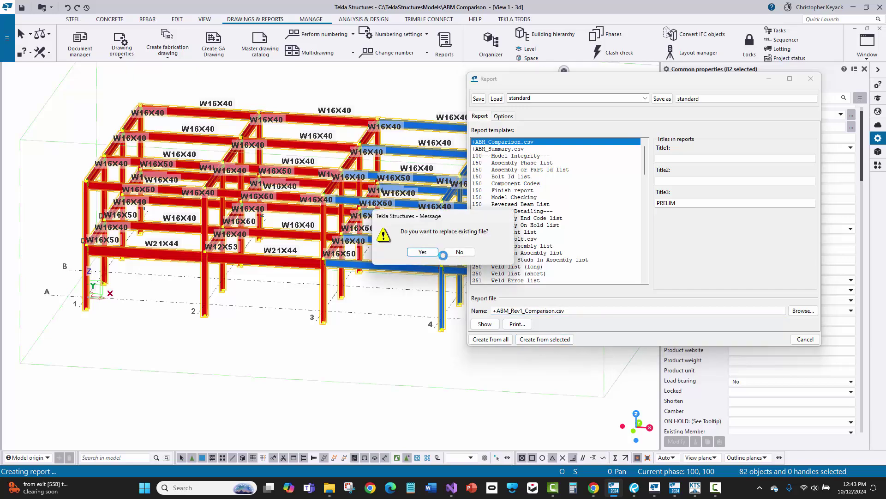
{"action": "key", "text": "Return"}
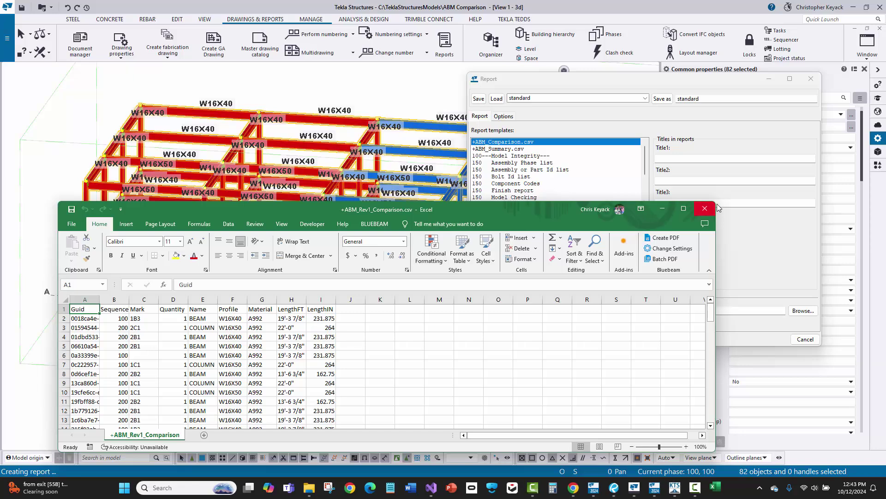
{"action": "left_click", "coordinate": [706, 207]}
- Create the +ABM_Summary.csv report from the selected members as +ABM_Rev1_Summary.csv, replacing the existing file, and close the report and its dialog
{"action": "left_click", "coordinate": [524, 149]}
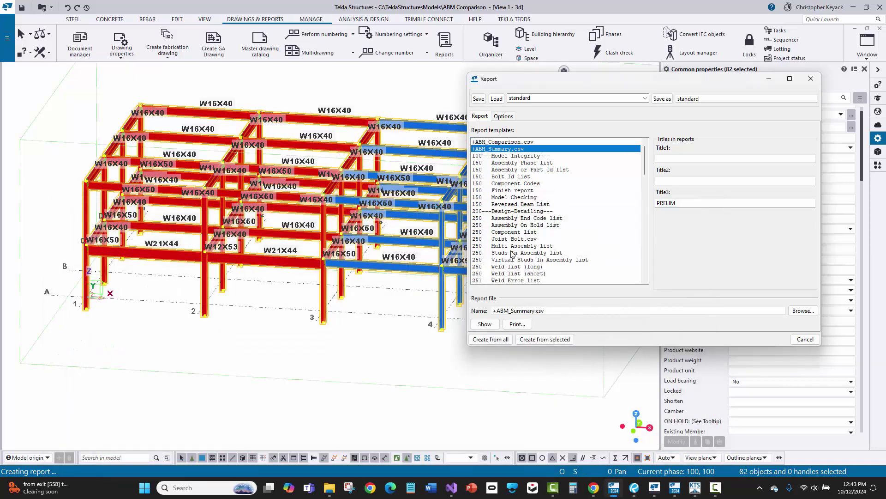
{"action": "left_click", "coordinate": [511, 311]}
{"action": "type", "text": "Rev1_"}
{"action": "left_click", "coordinate": [539, 339]}
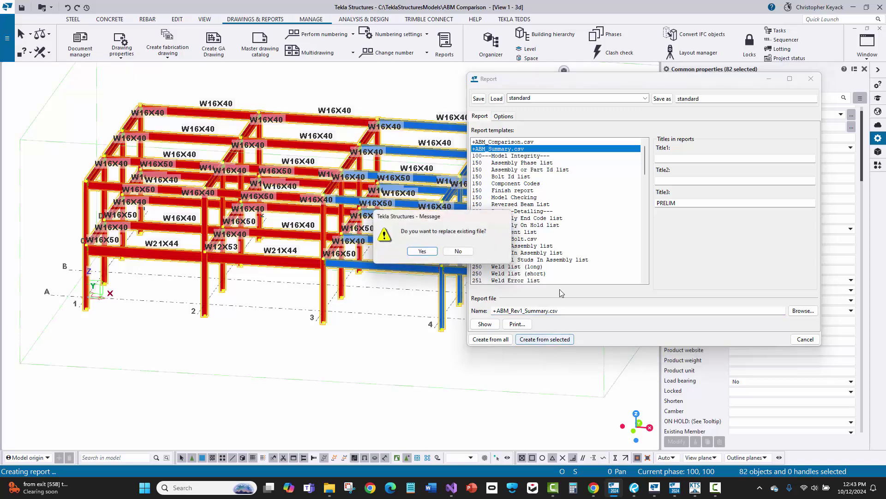
{"action": "left_click", "coordinate": [421, 251]}
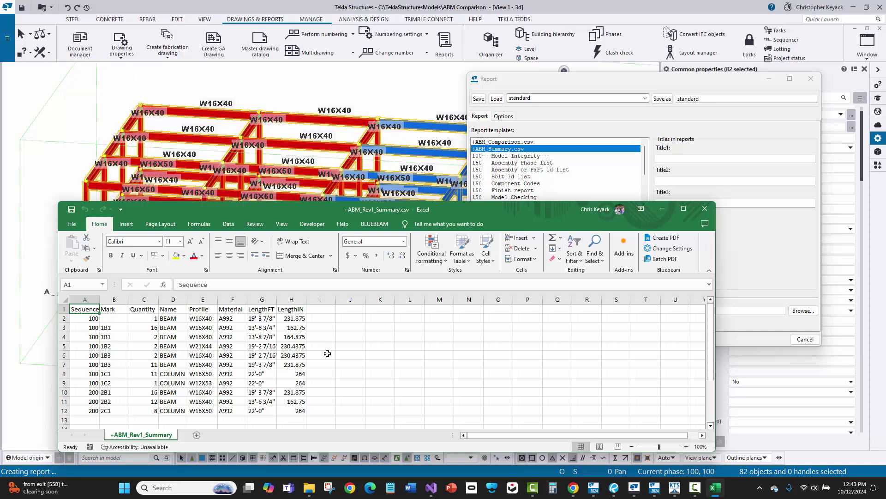
{"action": "left_click", "coordinate": [705, 208]}
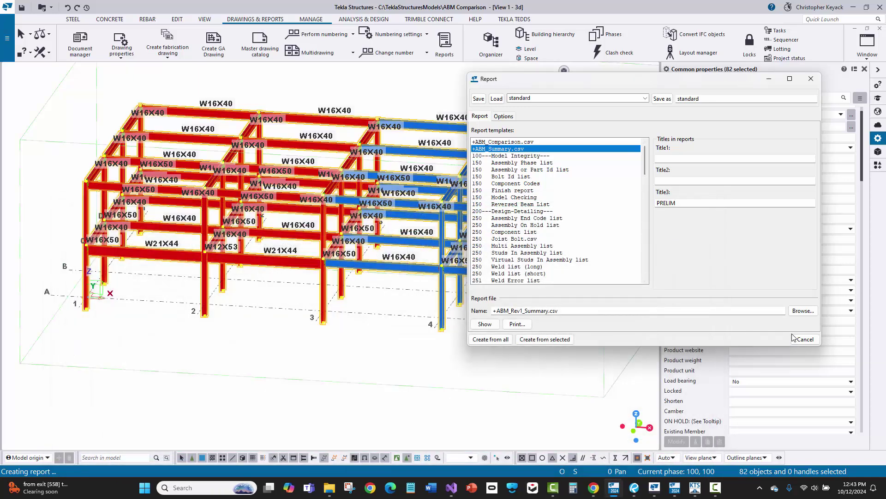
{"action": "left_click", "coordinate": [793, 339]}
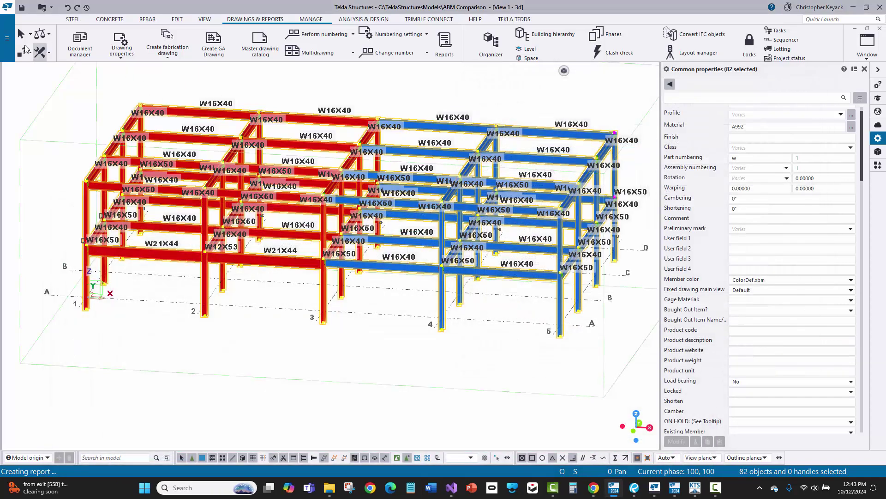
- Open the model folder's Reports subfolder and launch ABMComparison.exe
{"action": "left_click", "coordinate": [7, 38]}
{"action": "left_click", "coordinate": [52, 131]}
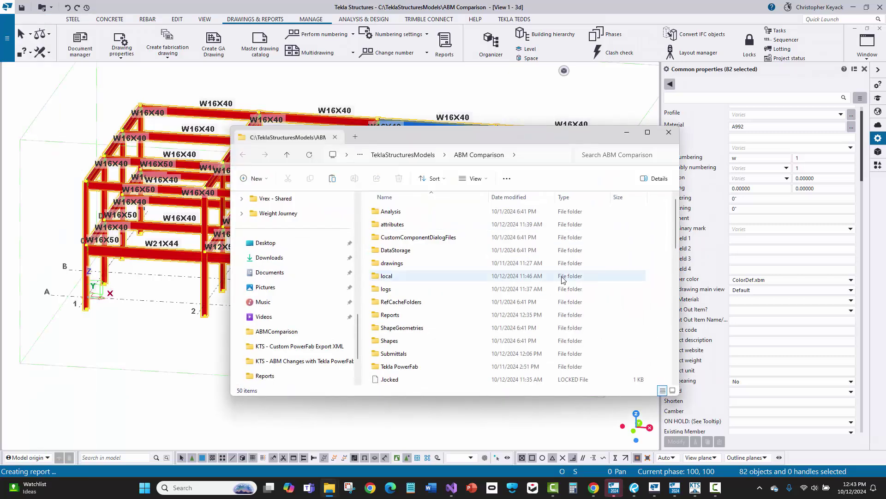
{"action": "double_click", "coordinate": [400, 315]}
{"action": "double_click", "coordinate": [407, 277]}
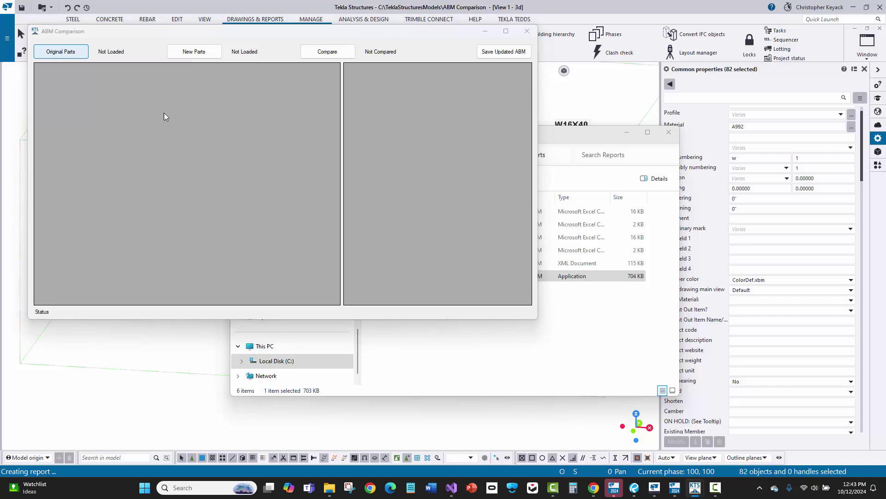
- Load +ABM_Rev0_Comparison.csv as the original parts and +ABM_Rev1_Comparison.csv as the new parts, and compare them
{"action": "left_click", "coordinate": [61, 51]}
{"action": "left_click", "coordinate": [272, 116]}
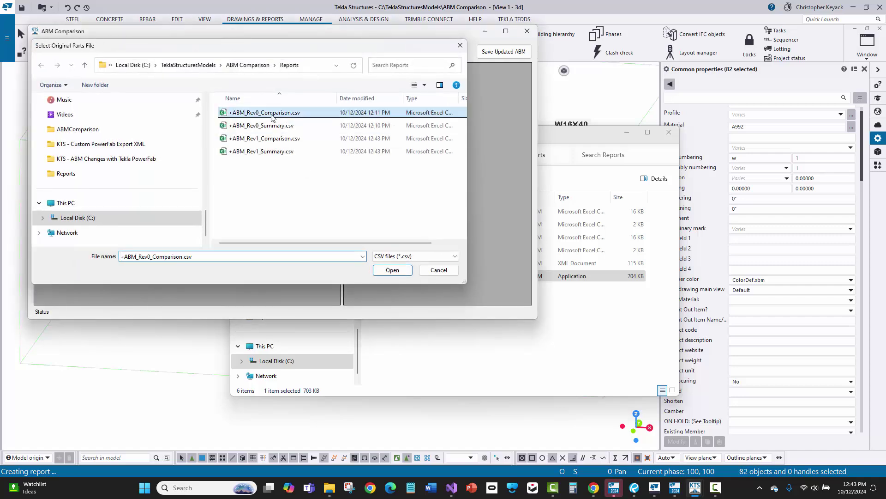
{"action": "double_click", "coordinate": [273, 116]}
{"action": "left_click", "coordinate": [189, 53]}
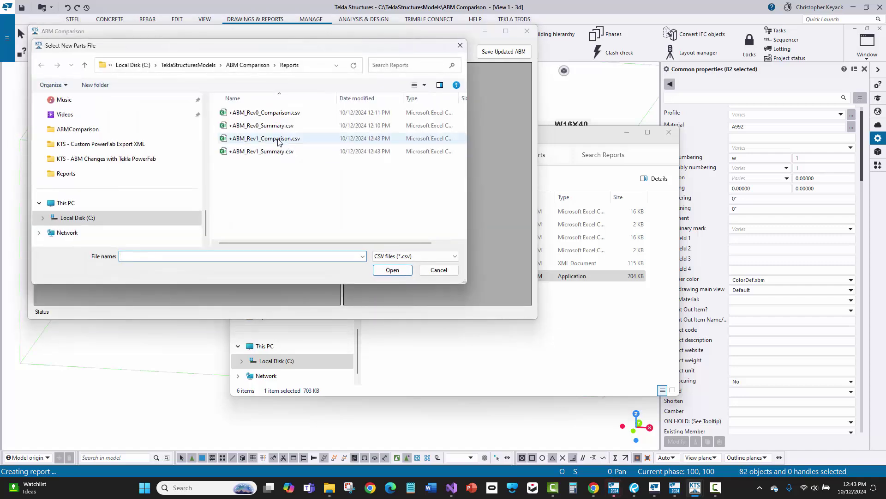
{"action": "double_click", "coordinate": [278, 140]}
{"action": "left_click", "coordinate": [319, 53]}
- Examine the comparison details of the new sequence 100 beam with the empty mark, and close the comparison tool
{"action": "scroll", "coordinate": [279, 187], "scroll_direction": "down", "scroll_amount": 5}
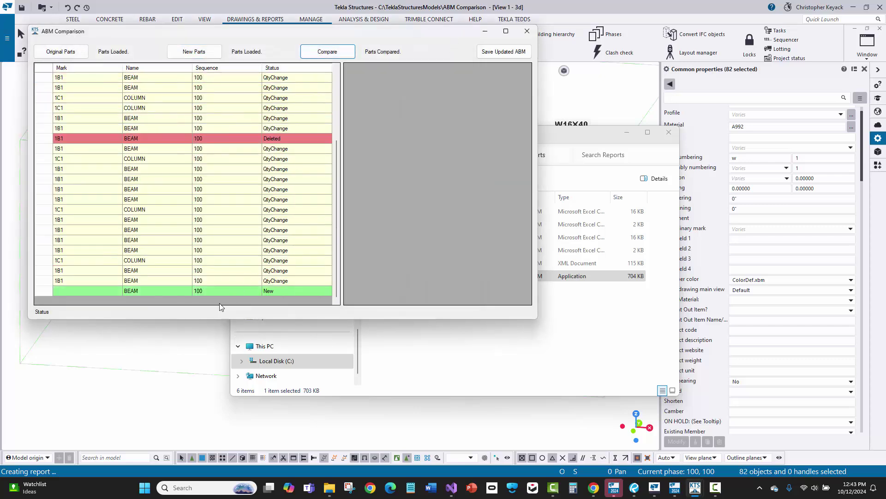
{"action": "left_click", "coordinate": [192, 291]}
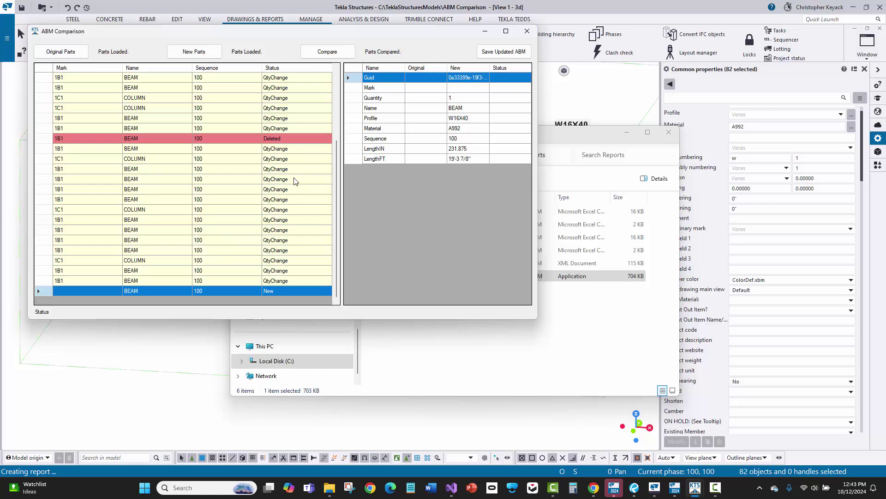
{"action": "left_click", "coordinate": [232, 282]}
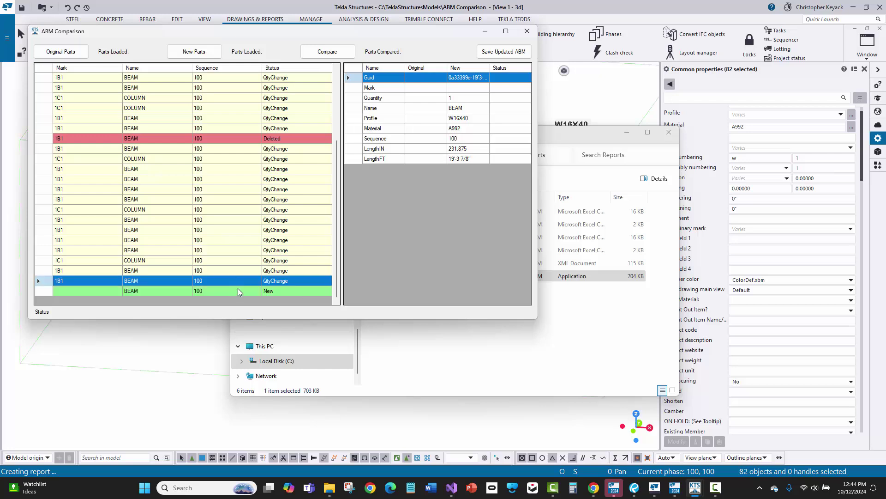
{"action": "scroll", "coordinate": [226, 215], "scroll_direction": "up", "scroll_amount": 2}
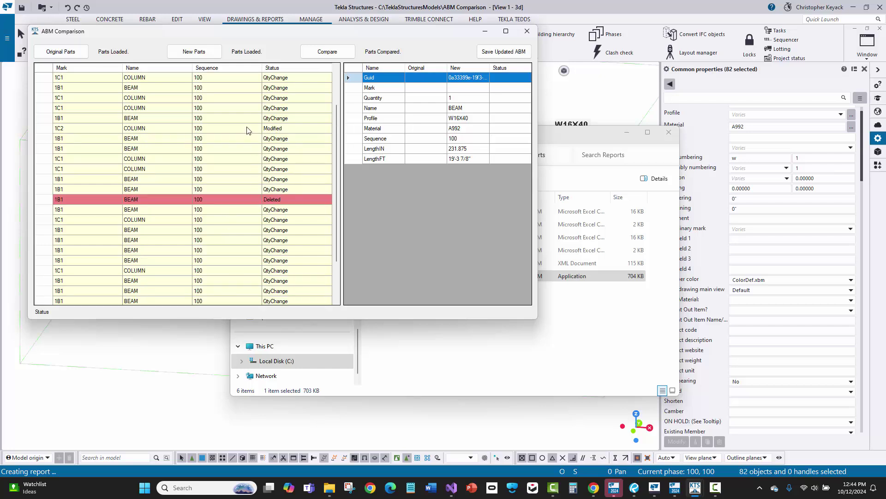
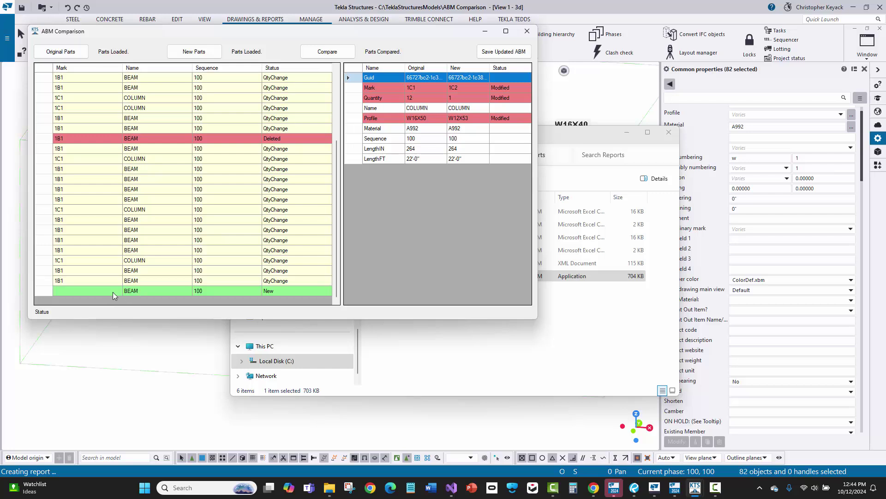
{"action": "left_click", "coordinate": [113, 292]}
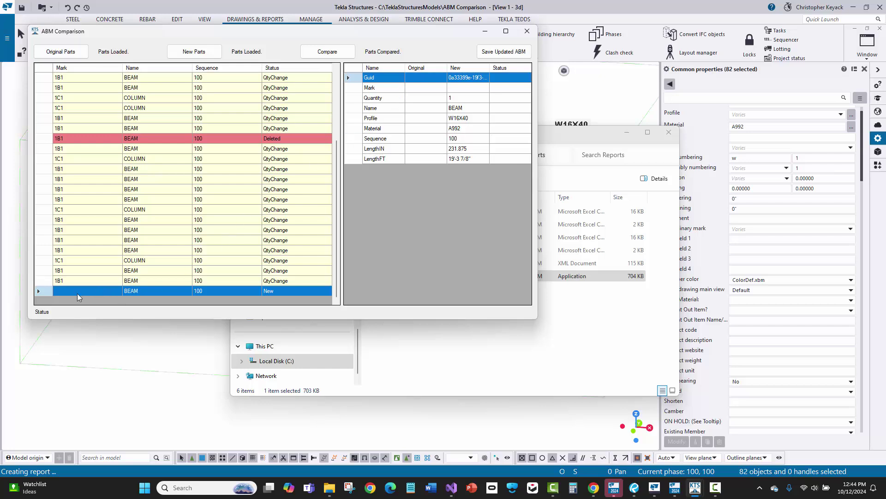
{"action": "scroll", "coordinate": [84, 285], "scroll_direction": "up", "scroll_amount": 4}
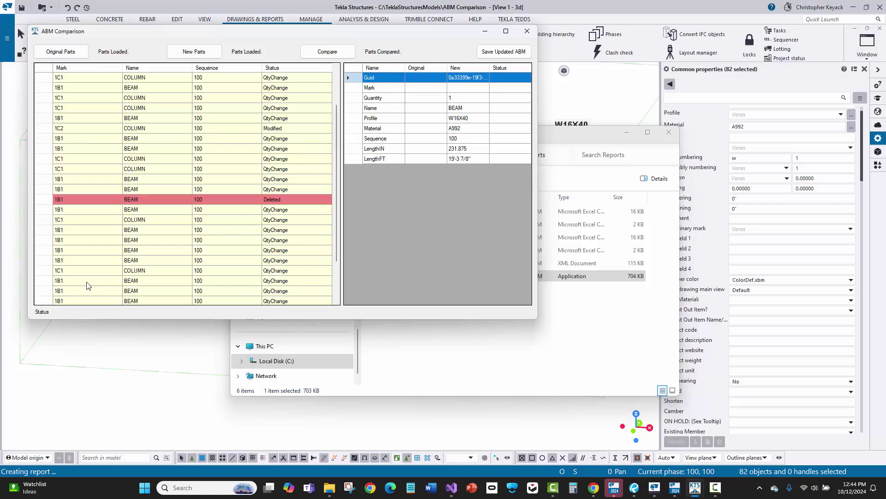
{"action": "left_click", "coordinate": [529, 33]}
- Check the sequence 100 beam marks in +ABM_Rev1_Summary.csv, close the report, and minimize the Reports folder
{"action": "left_click", "coordinate": [433, 359]}
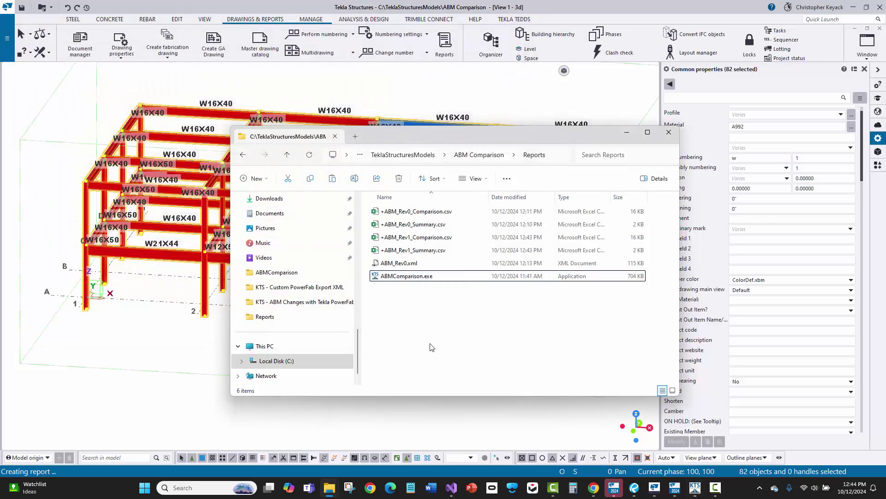
{"action": "double_click", "coordinate": [429, 249]}
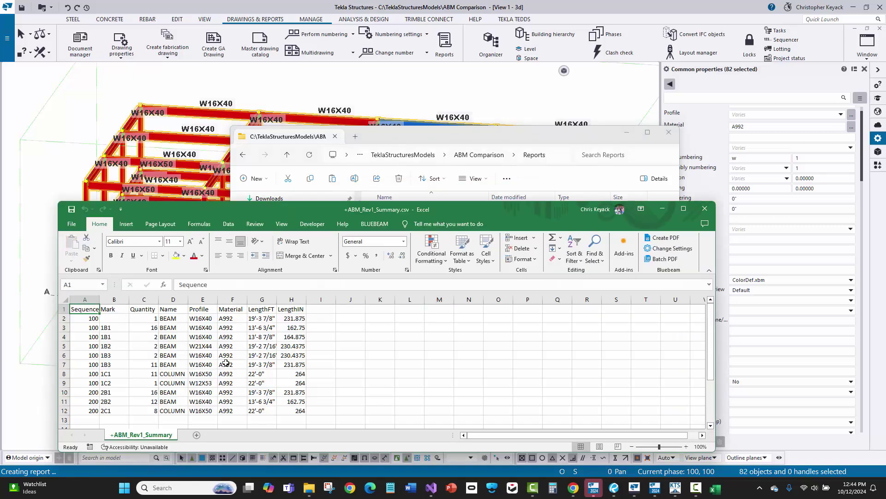
{"action": "left_click_drag", "start_coordinate": [110, 327], "coordinate": [125, 362]}
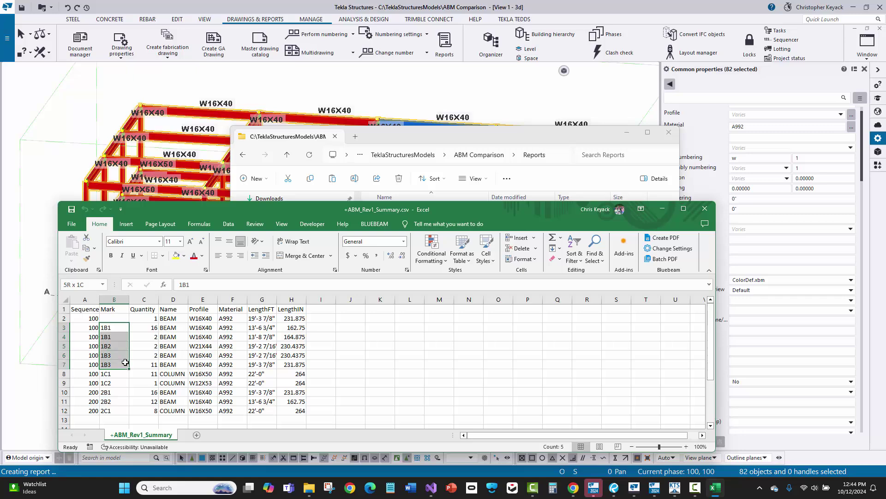
{"action": "left_click", "coordinate": [125, 364]}
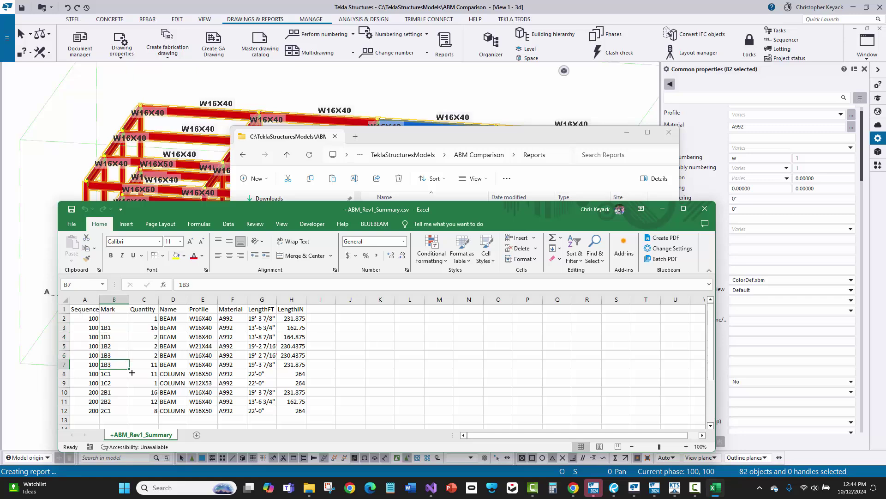
{"action": "left_click", "coordinate": [703, 209]}
{"action": "left_click", "coordinate": [627, 133]}
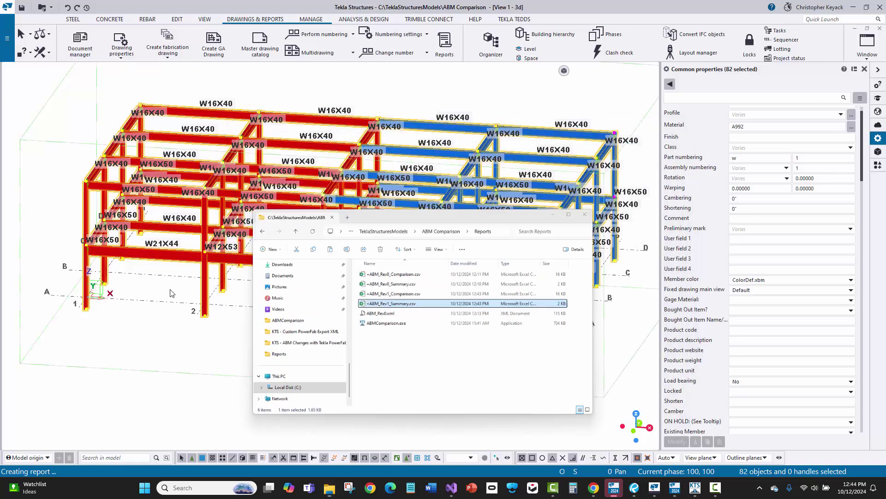
- Inspect the numbering properties of the lower-level grid C beam between grids 1 and 2, and deselect it
{"action": "scroll", "coordinate": [136, 214], "scroll_direction": "up", "scroll_amount": 3}
{"action": "left_click", "coordinate": [167, 188]}
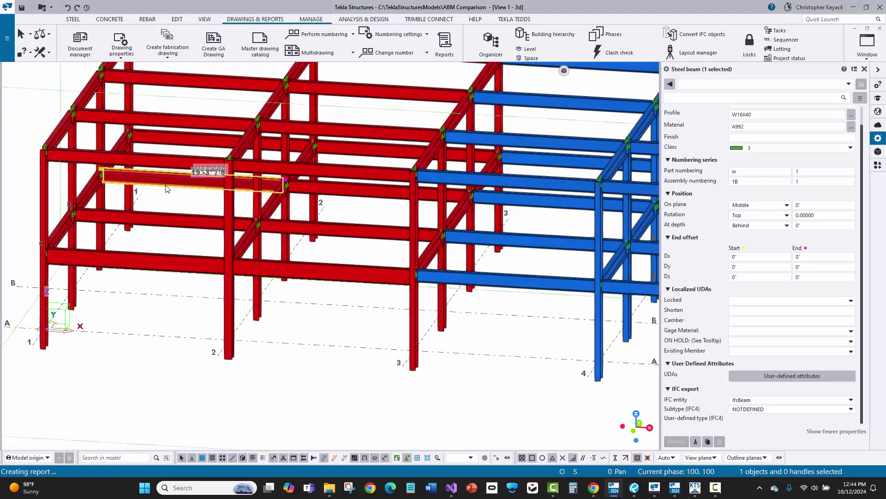
{"action": "left_click", "coordinate": [178, 208]}
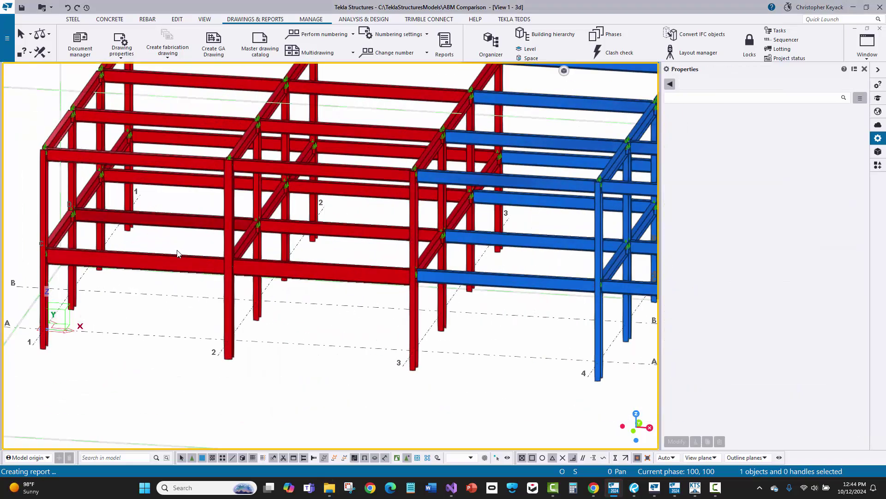
{"action": "scroll", "coordinate": [179, 208], "scroll_direction": "down", "scroll_amount": 3}
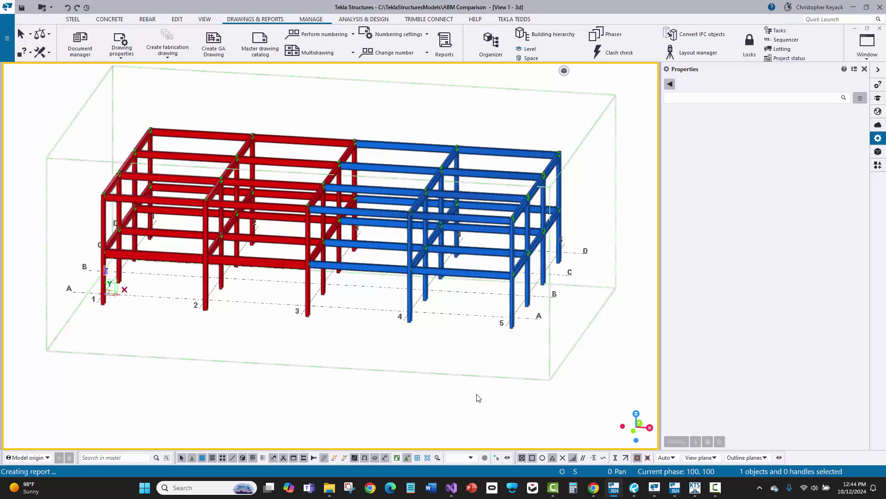
- Apply the +ABM_EmptyMark selection filter and select across the whole structure to locate the beam without a mark
{"action": "left_click", "coordinate": [470, 458]}
{"action": "left_click", "coordinate": [474, 307]}
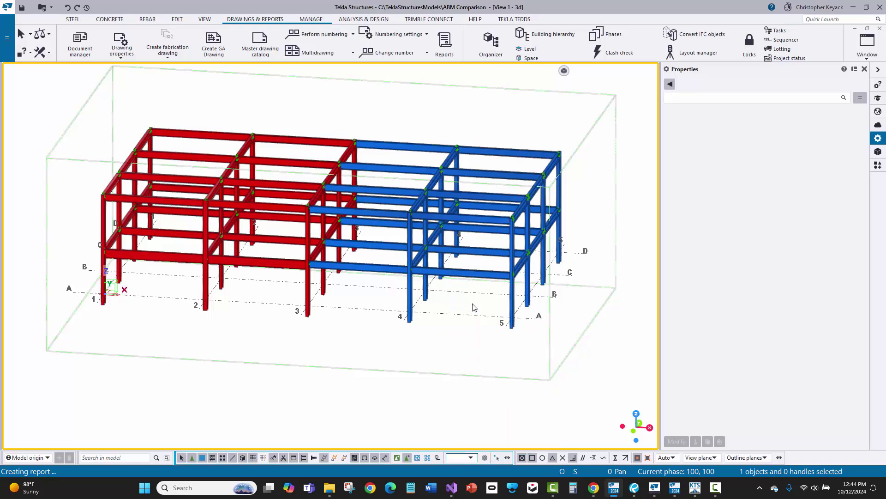
{"action": "left_click_drag", "start_coordinate": [66, 100], "coordinate": [635, 388]}
{"action": "scroll", "coordinate": [186, 165], "scroll_direction": "up", "scroll_amount": 10}
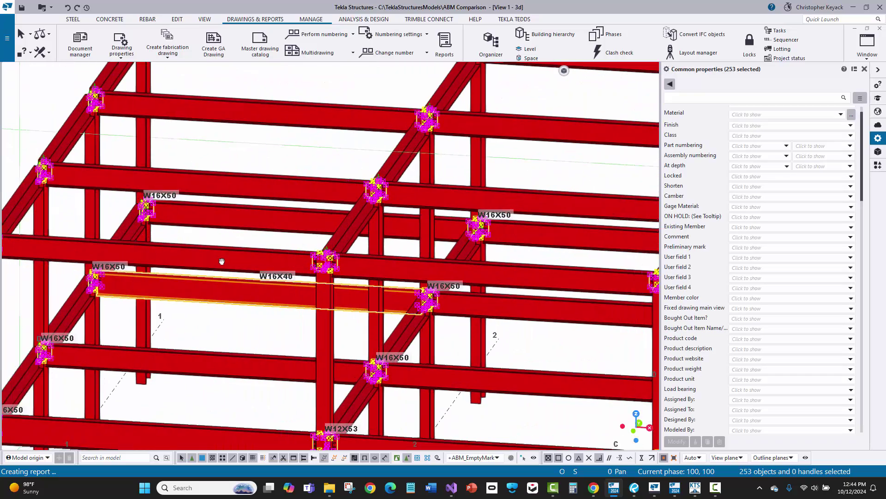
- Set the Preliminary mark user-defined attribute of the unmarked lower-level W16X40 beam to 1B4, and deselect the beam
{"action": "middle_click_drag", "start_coordinate": [221, 261], "coordinate": [258, 317]}
{"action": "scroll", "coordinate": [258, 316], "scroll_direction": "up", "scroll_amount": 3}
{"action": "left_click", "coordinate": [241, 281]}
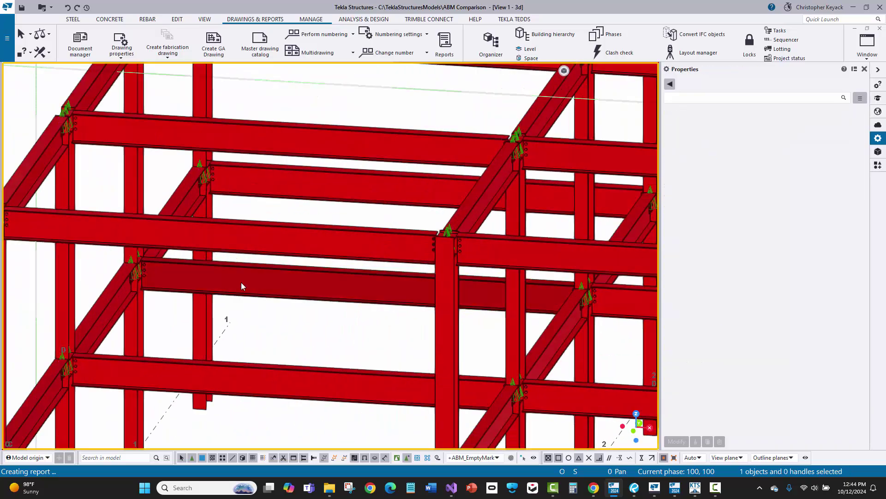
{"action": "right_click", "coordinate": [253, 291]}
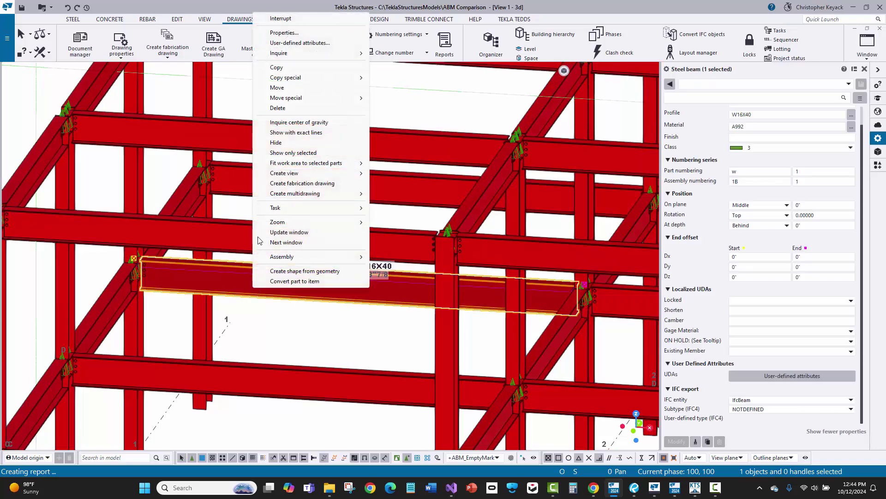
{"action": "left_click", "coordinate": [280, 43]}
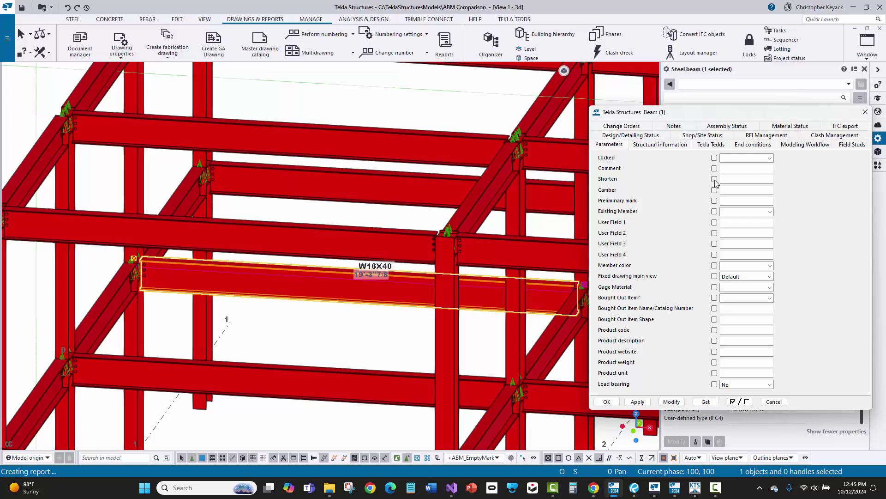
{"action": "left_click", "coordinate": [714, 201]}
{"action": "type", "text": "1B4"}
{"action": "left_click", "coordinate": [672, 401]}
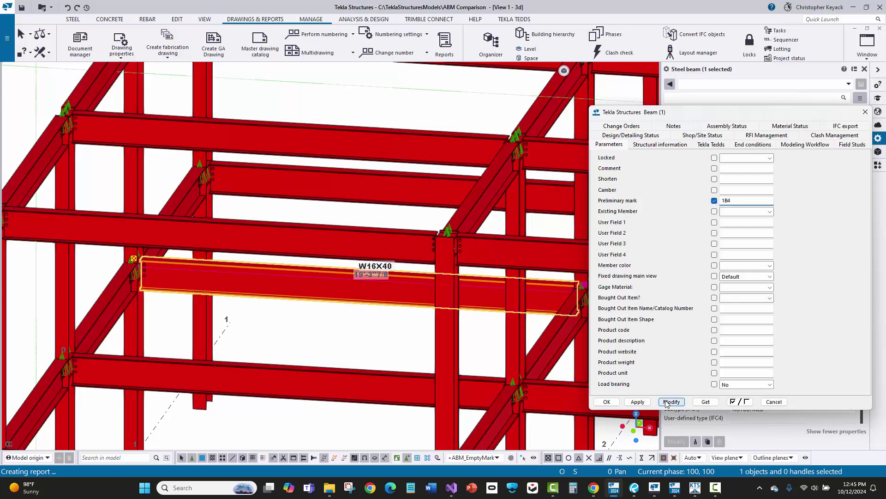
{"action": "left_click", "coordinate": [774, 401]}
{"action": "left_click", "coordinate": [299, 331]}
- Regenerate the +ABM_Comparison.csv and +ABM_Summary.csv reports as the Rev1 files
{"action": "scroll", "coordinate": [292, 347], "scroll_direction": "down", "scroll_amount": 5}
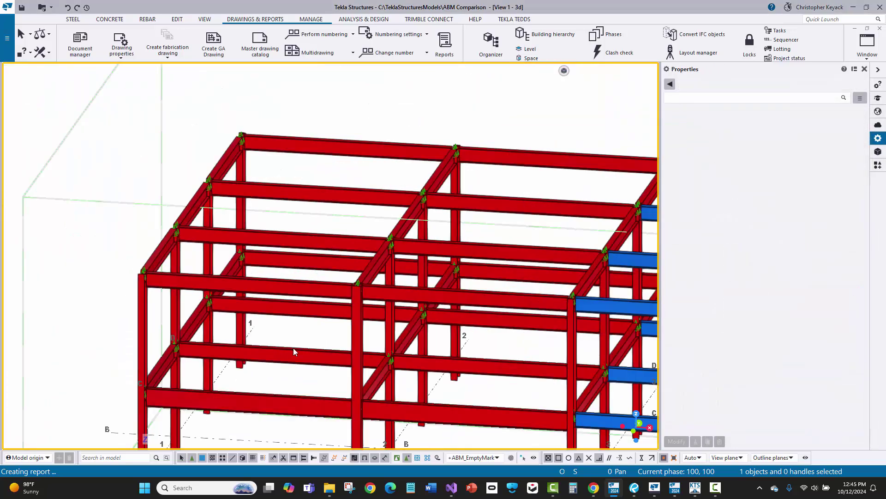
{"action": "scroll", "coordinate": [190, 277], "scroll_direction": "down", "scroll_amount": 3}
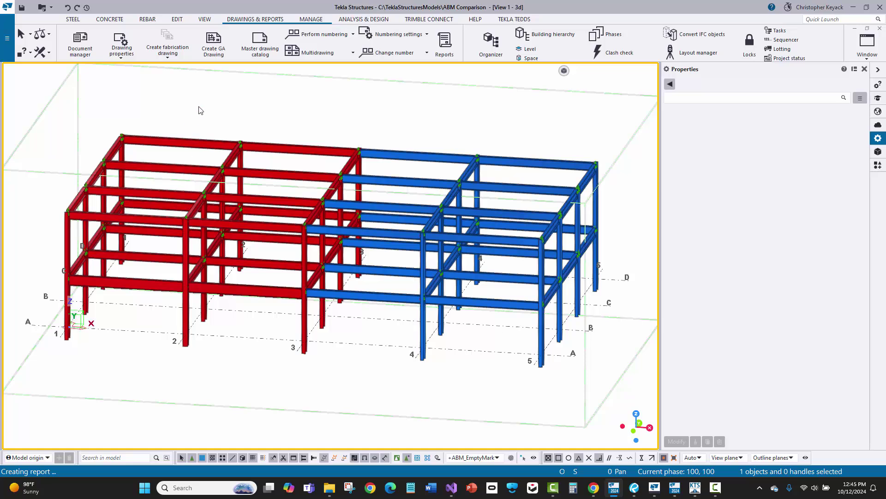
{"action": "left_click", "coordinate": [445, 44]}
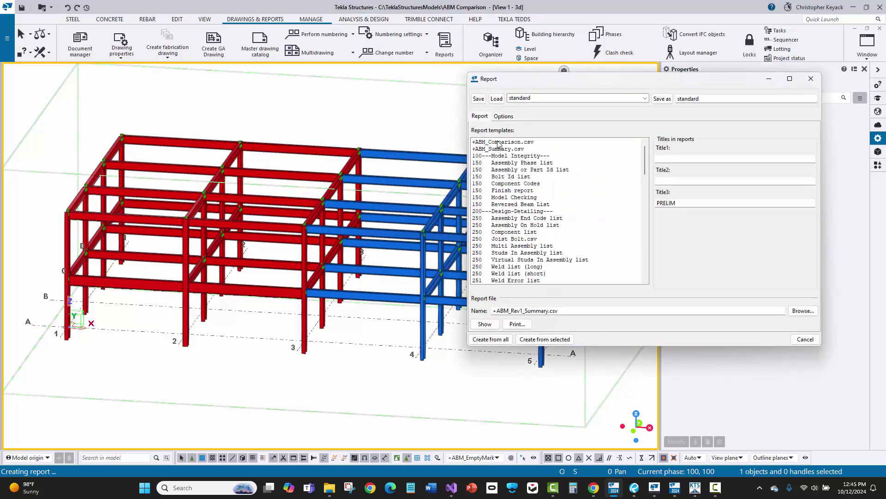
{"action": "left_click", "coordinate": [498, 142]}
{"action": "left_click", "coordinate": [501, 148]}
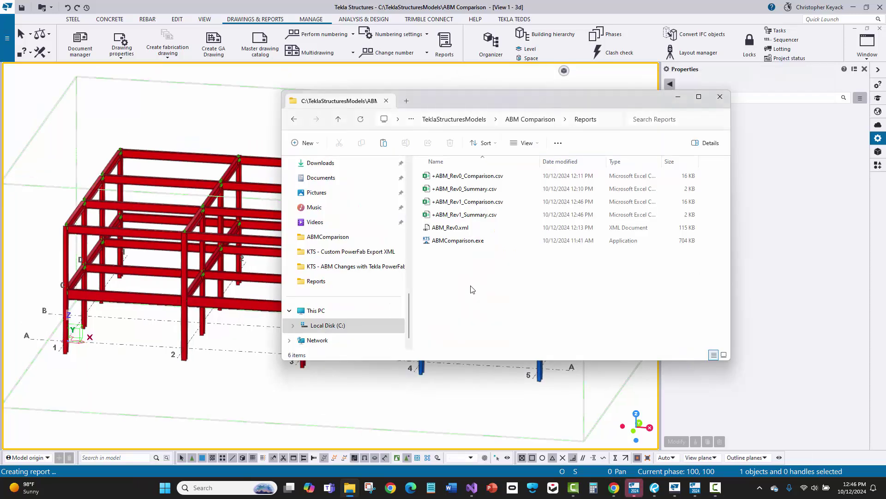
- Launch ABMComparison.exe, load +ABM_Rev0_Comparison.csv as the original parts and +ABM_Rev1_Comparison.csv as the new parts, and compare them
{"action": "double_click", "coordinate": [455, 240]}
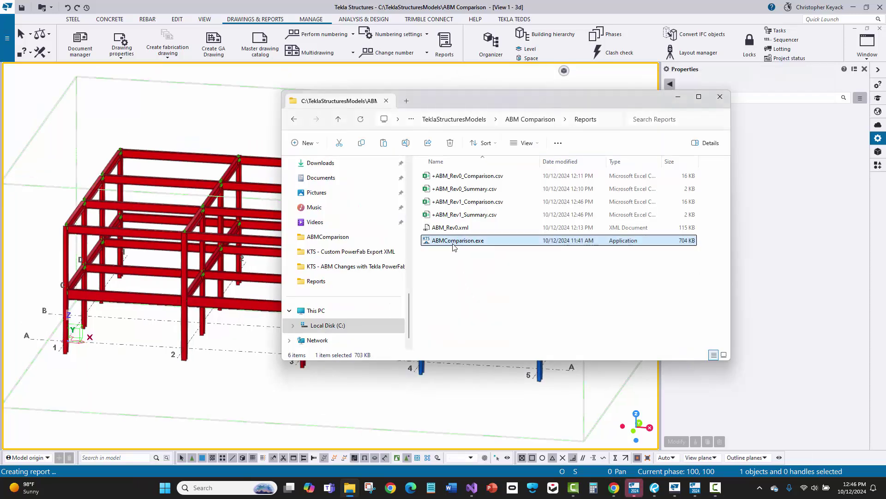
{"action": "left_click", "coordinate": [97, 87]}
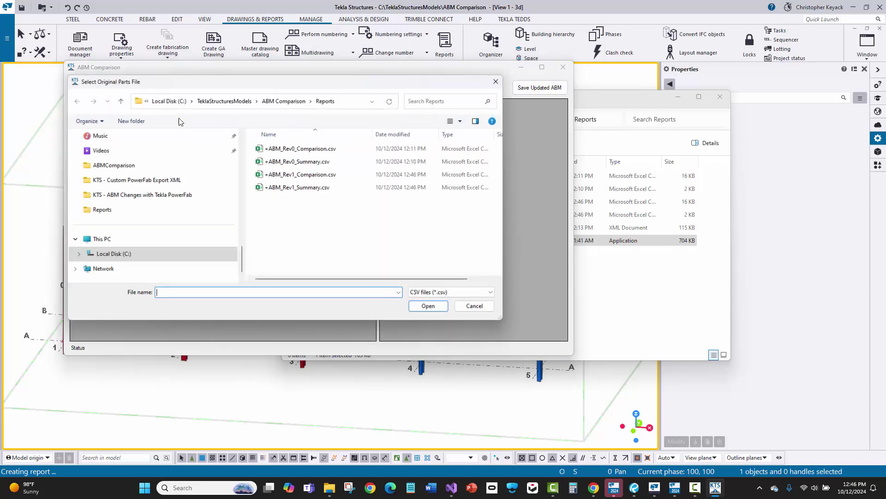
{"action": "double_click", "coordinate": [296, 151]}
{"action": "left_click", "coordinate": [230, 87]}
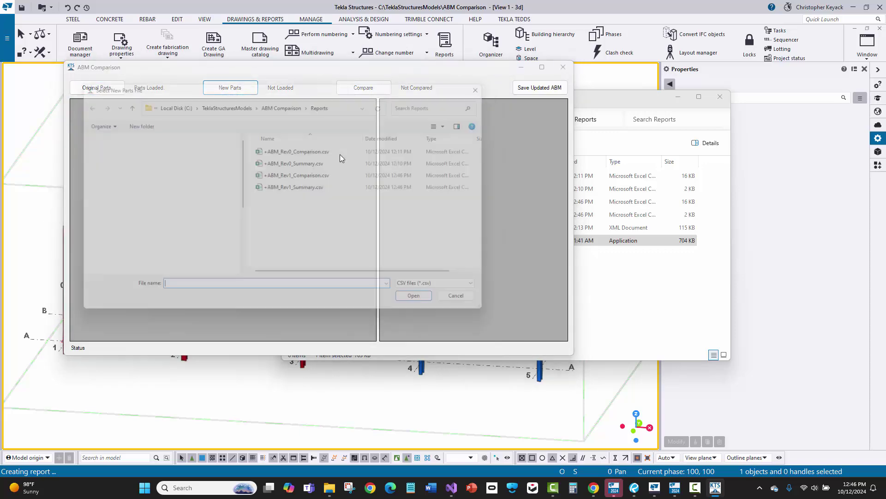
{"action": "left_click", "coordinate": [317, 174]}
{"action": "double_click", "coordinate": [317, 174]}
{"action": "left_click", "coordinate": [363, 87]}
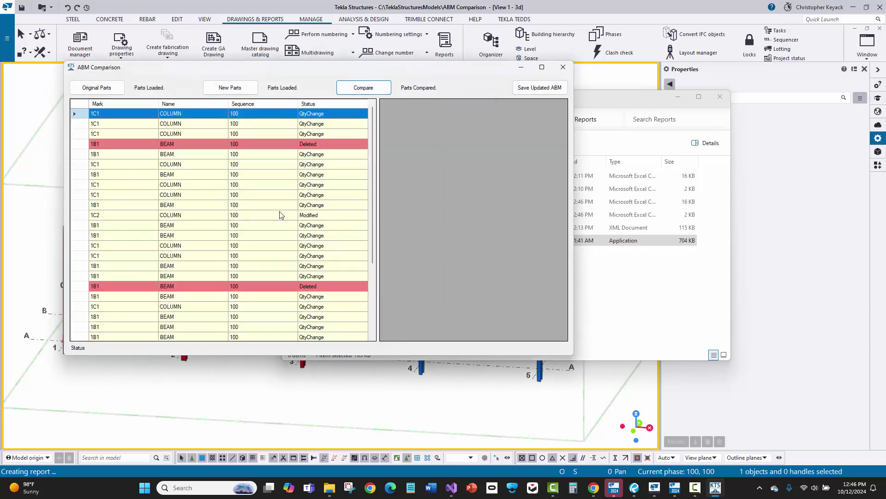
- Review the comparison details of the modified 1C2 column, the two deleted 1B1 beams and the new 1B4 beam
{"action": "left_click", "coordinate": [293, 214]}
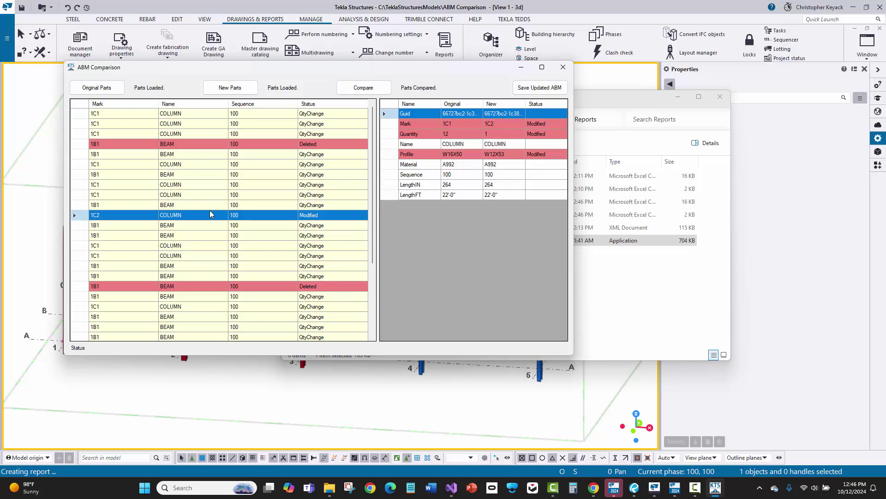
{"action": "scroll", "coordinate": [282, 264], "scroll_direction": "down", "scroll_amount": 4}
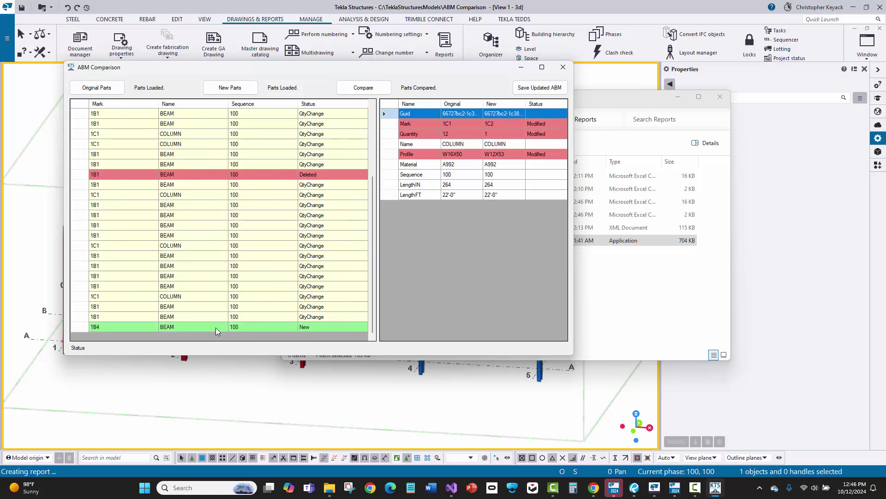
{"action": "scroll", "coordinate": [193, 267], "scroll_direction": "up", "scroll_amount": 4}
{"action": "left_click", "coordinate": [103, 146]}
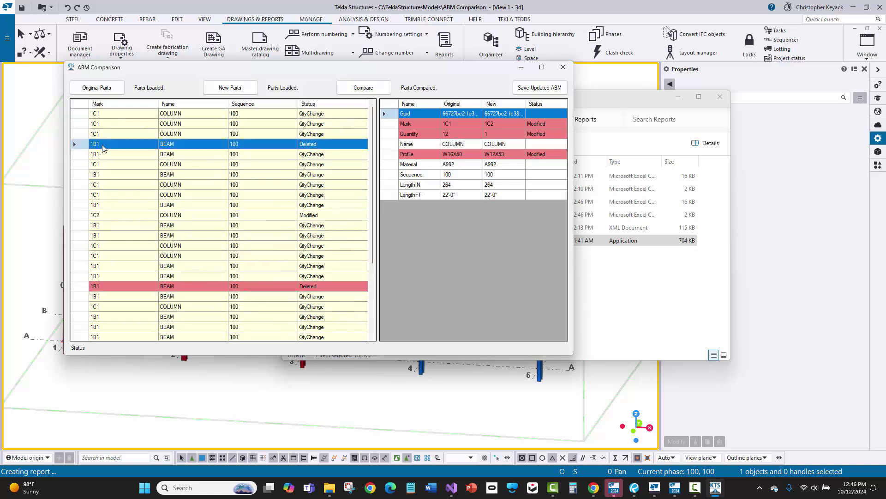
{"action": "left_click", "coordinate": [113, 286]}
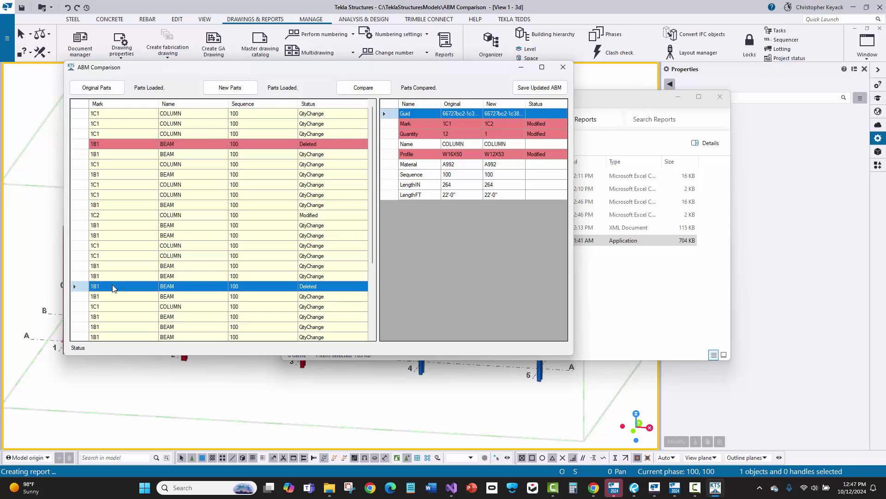
{"action": "left_click", "coordinate": [146, 146]}
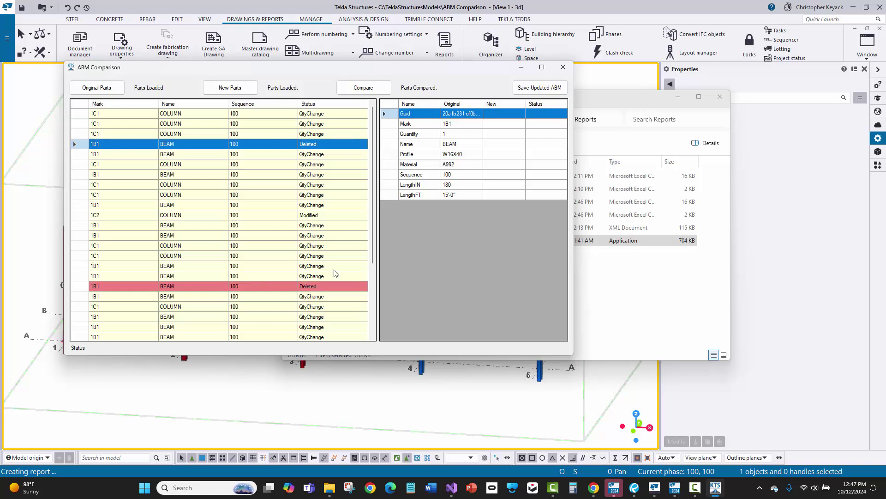
{"action": "left_click", "coordinate": [282, 286]}
{"action": "scroll", "coordinate": [227, 272], "scroll_direction": "down", "scroll_amount": 4}
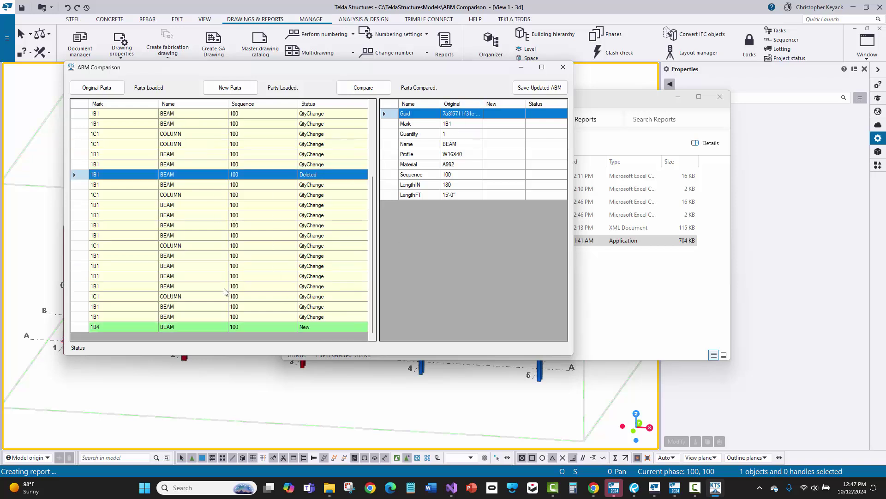
{"action": "left_click", "coordinate": [213, 329]}
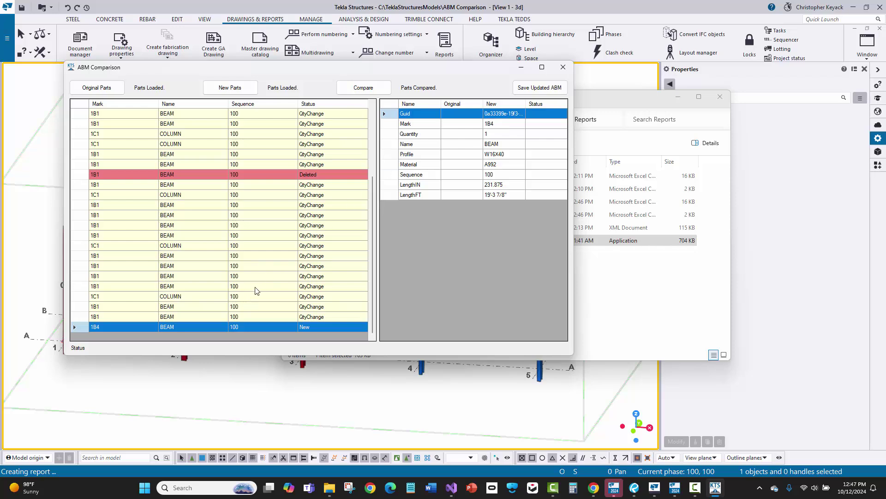
- Check the quantity changes of a 1B1 beam and a 1C1 column in the comparison, and dismiss the comparison window
{"action": "scroll", "coordinate": [257, 291], "scroll_direction": "up", "scroll_amount": 3}
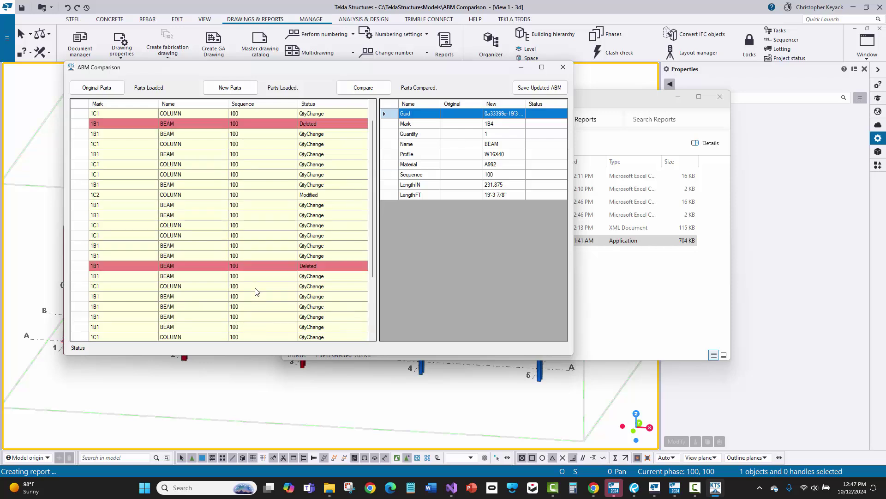
{"action": "scroll", "coordinate": [259, 288], "scroll_direction": "up", "scroll_amount": 1}
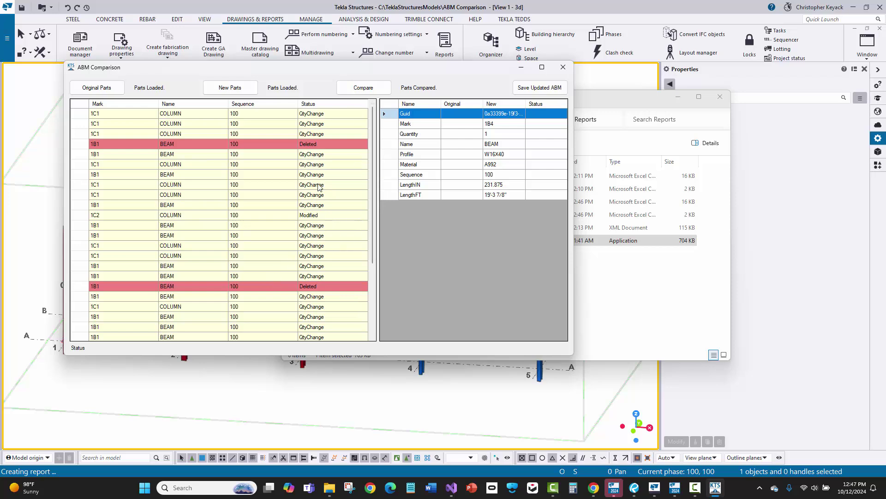
{"action": "left_click", "coordinate": [322, 156]}
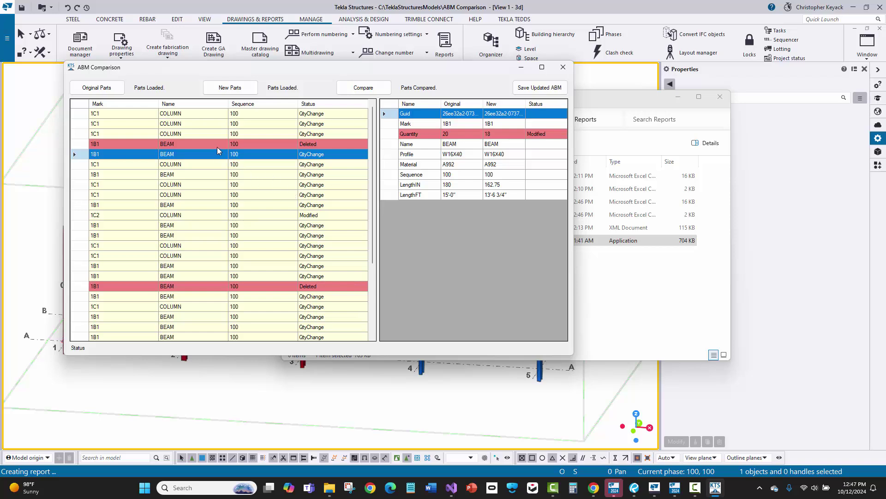
{"action": "left_click", "coordinate": [234, 133]}
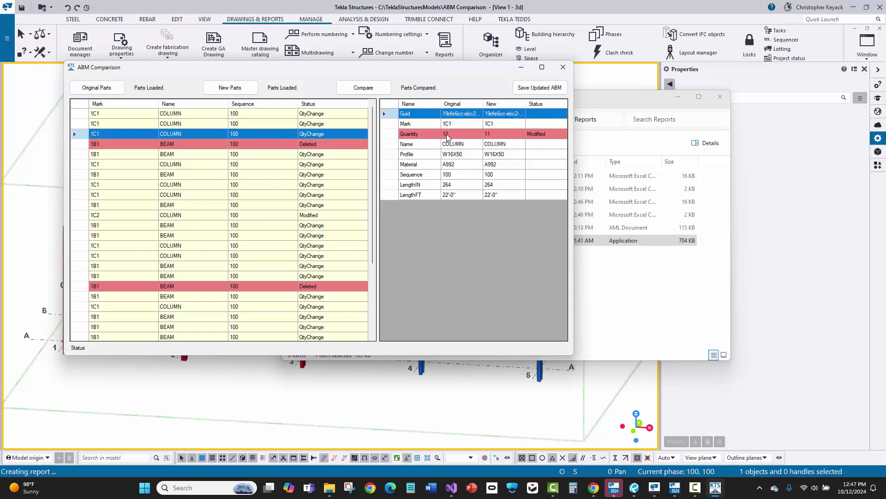
{"action": "left_click", "coordinate": [461, 134]}
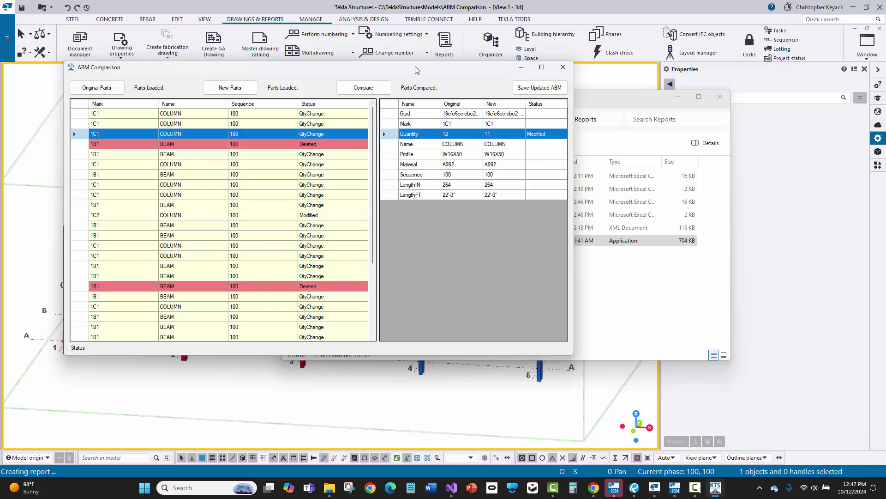
{"action": "left_click", "coordinate": [562, 67]}
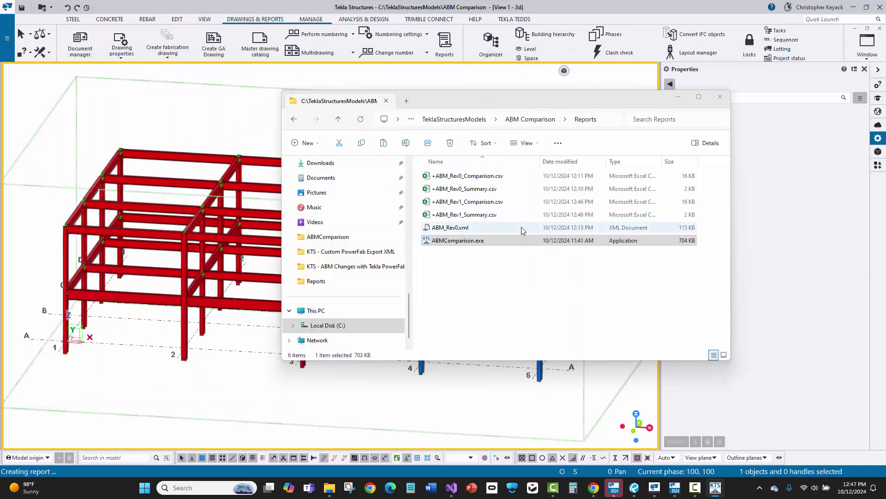
- Open +ABM_Rev1_Summary.csv and +ABM_Rev0_Summary.csv in Excel and arrange the two workbooks side by side
{"action": "double_click", "coordinate": [484, 215]}
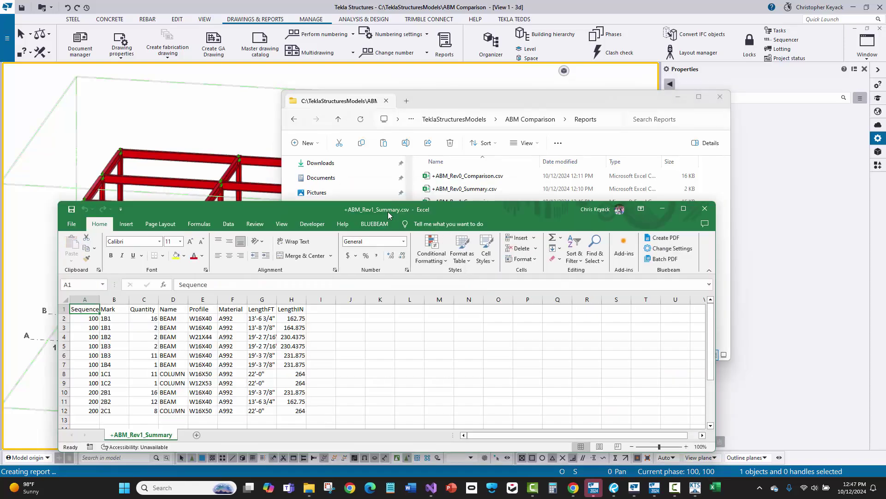
{"action": "left_click_drag", "start_coordinate": [388, 211], "coordinate": [798, 42]}
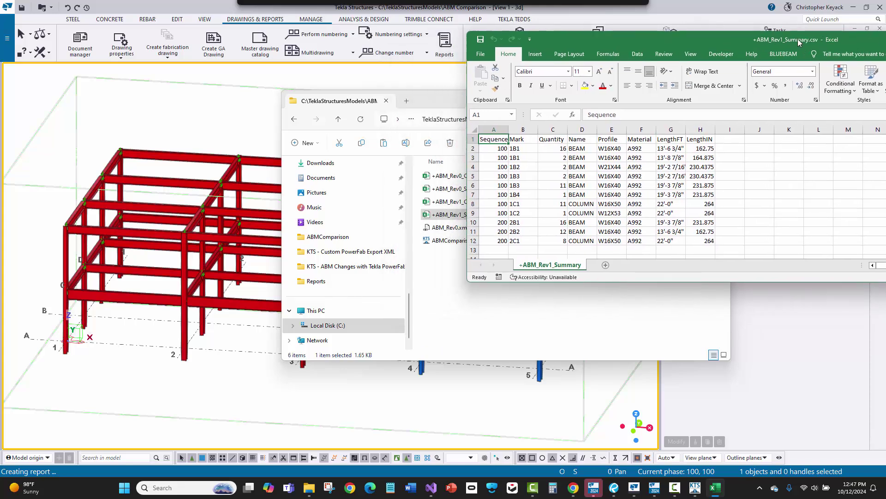
{"action": "left_click", "coordinate": [442, 180]}
{"action": "double_click", "coordinate": [446, 189]}
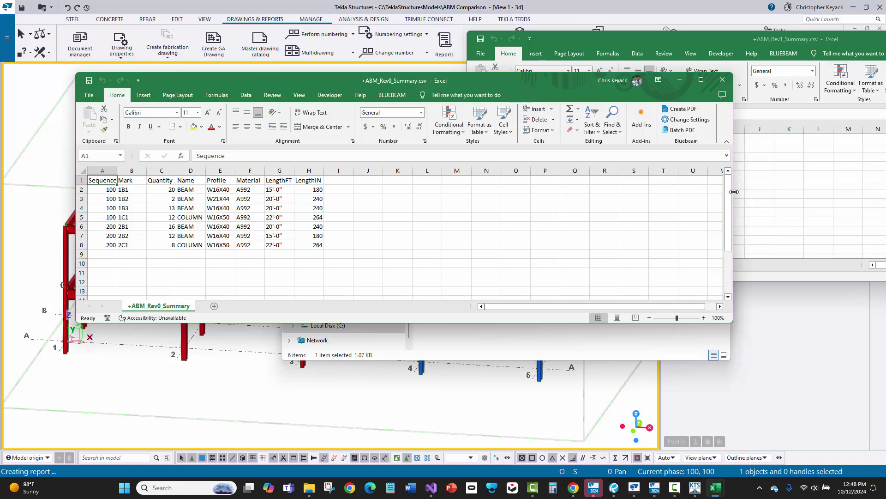
{"action": "left_click_drag", "start_coordinate": [733, 192], "coordinate": [415, 200]}
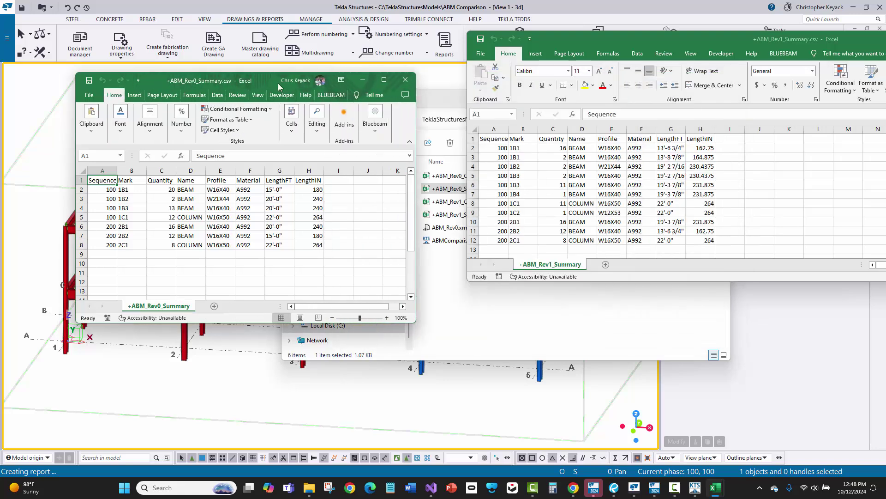
{"action": "left_click_drag", "start_coordinate": [263, 84], "coordinate": [304, 45]}
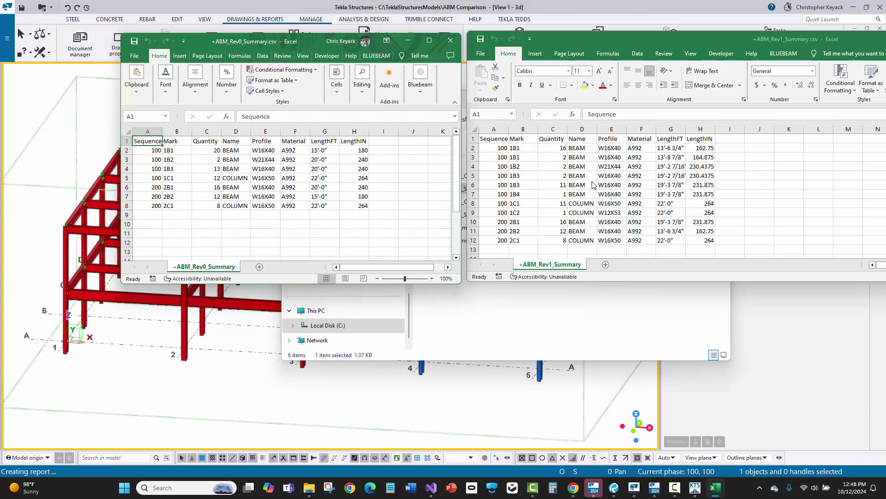
- Compare the sequence 100 mark 1B1 rows between the Rev0 and Rev1 summaries, examining their quantities and lengths
{"action": "left_click", "coordinate": [522, 155]}
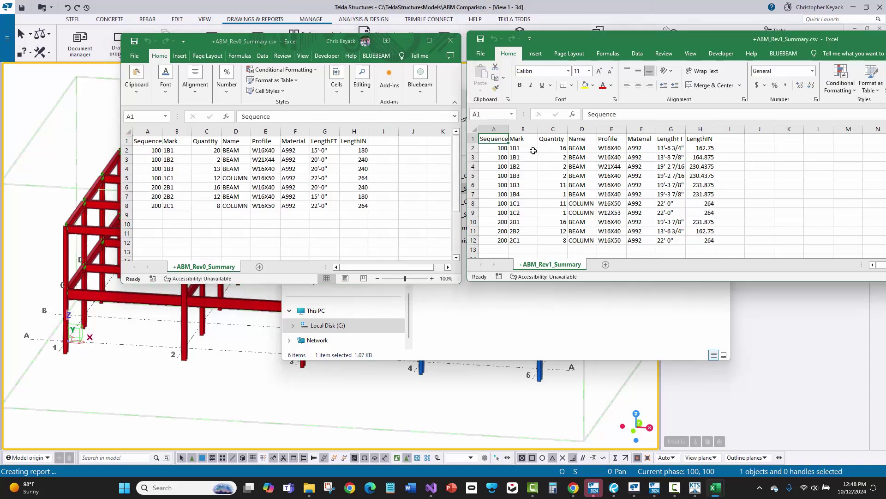
{"action": "left_click_drag", "start_coordinate": [486, 147], "coordinate": [612, 158]}
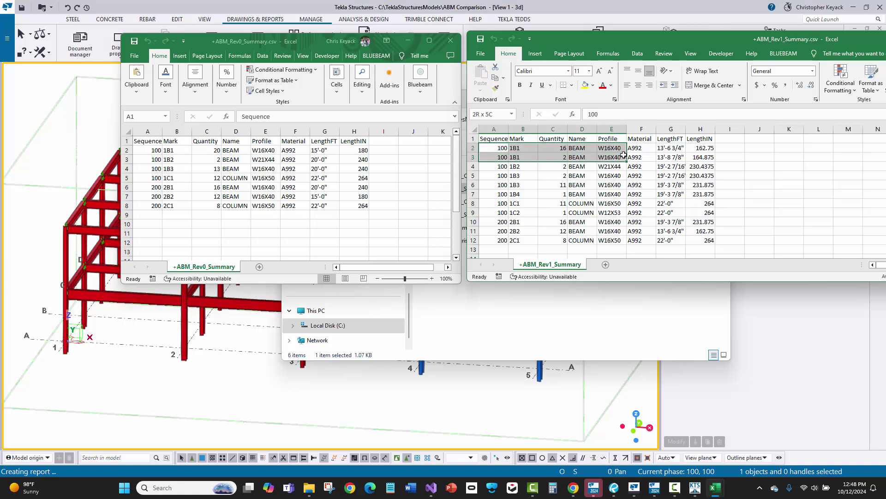
{"action": "left_click", "coordinate": [700, 146]}
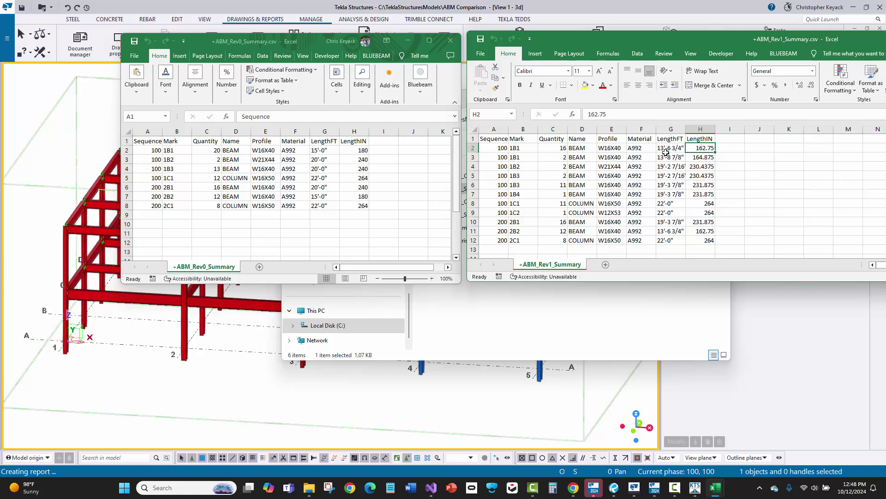
{"action": "left_click", "coordinate": [166, 153]}
{"action": "left_click_drag", "start_coordinate": [157, 154], "coordinate": [367, 151]}
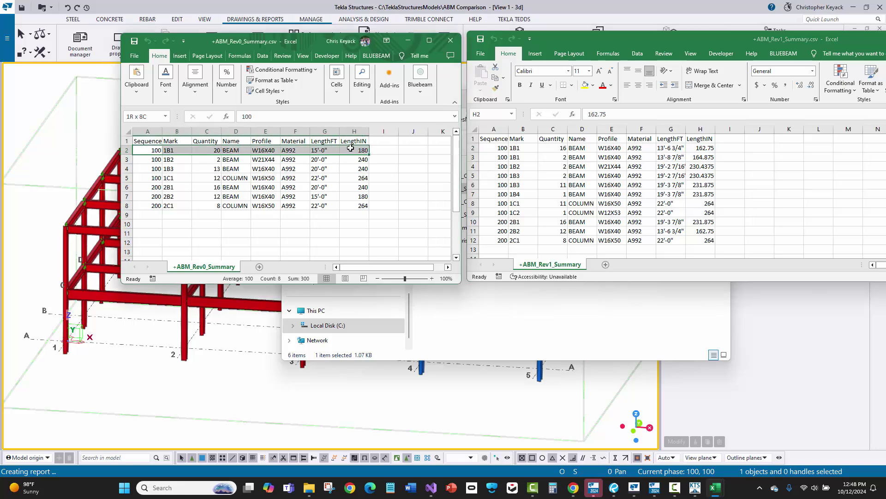
{"action": "left_click", "coordinate": [496, 146]}
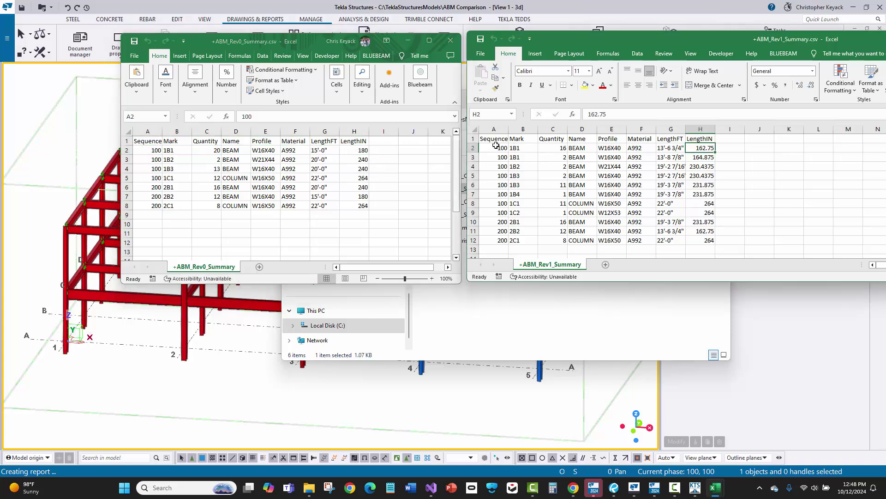
{"action": "left_click_drag", "start_coordinate": [490, 146], "coordinate": [706, 157]}
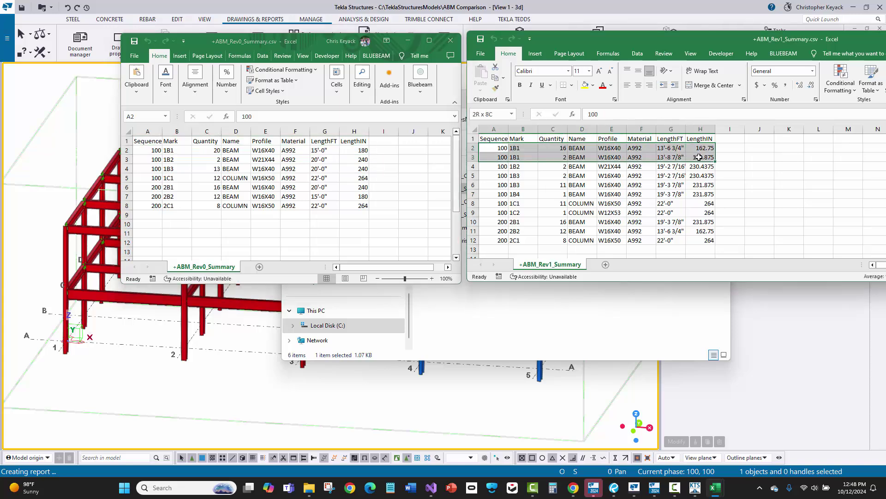
{"action": "left_click", "coordinate": [647, 157]}
{"action": "left_click", "coordinate": [667, 150]}
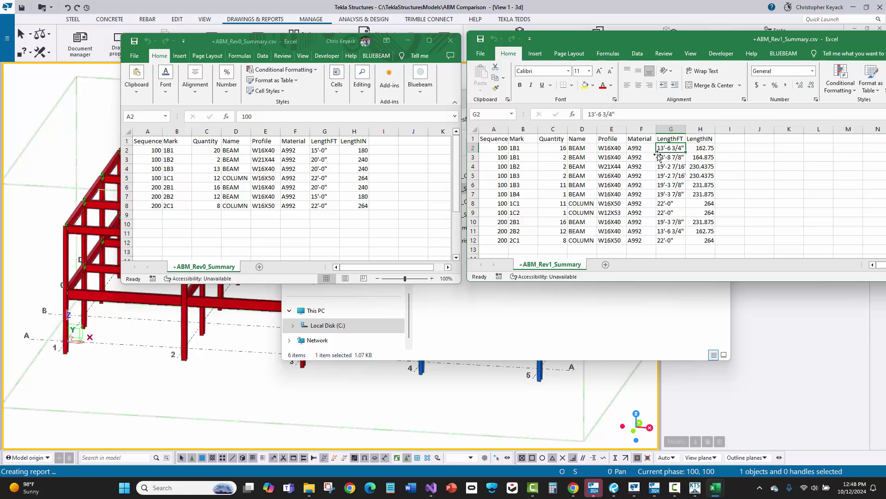
{"action": "mouse_move", "coordinate": [672, 150]}
{"action": "left_mouse_down"}
{"action": "mouse_move", "coordinate": [672, 178]}
{"action": "mouse_move", "coordinate": [671, 158]}
{"action": "left_mouse_up"}
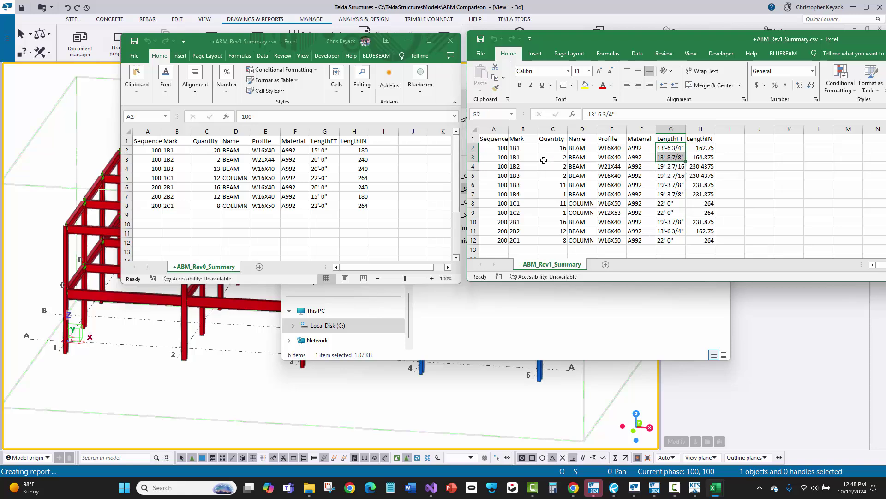
{"action": "left_click_drag", "start_coordinate": [519, 148], "coordinate": [529, 164]}
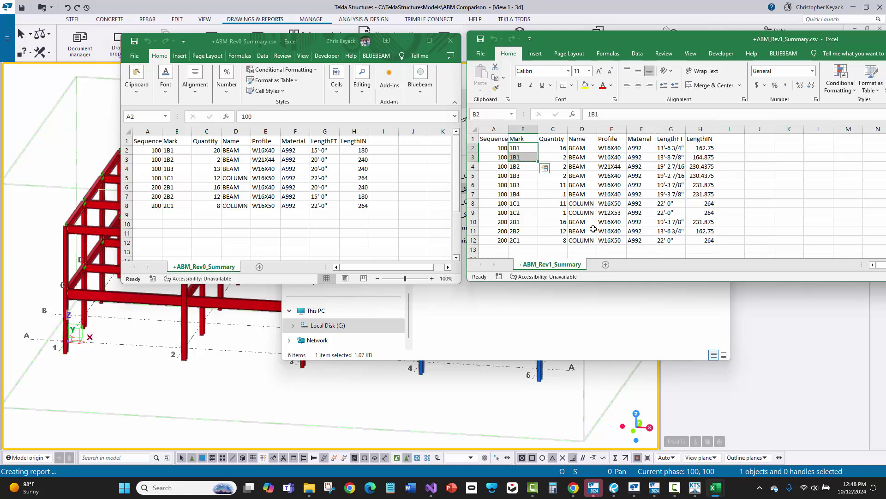
- Close the Rev1 and Rev0 summary workbooks and clear the file selection in the Reports folder
{"action": "left_click_drag", "start_coordinate": [720, 39], "coordinate": [399, 78]}
{"action": "left_click", "coordinate": [791, 77]}
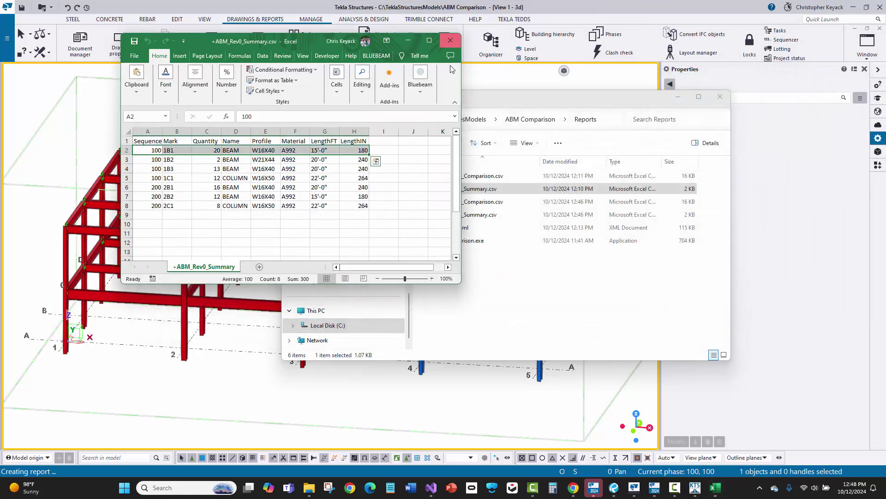
{"action": "left_click", "coordinate": [450, 41]}
{"action": "left_click", "coordinate": [485, 319]}
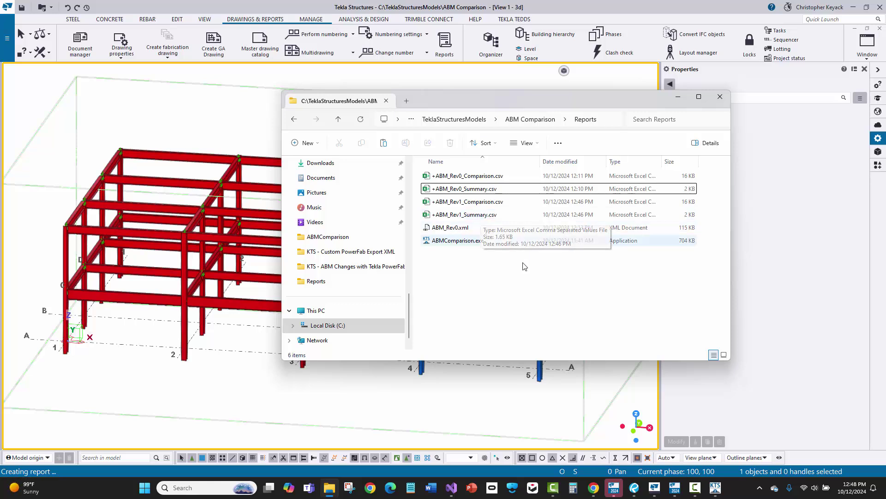
- Locate ABM_Rev0.xml in the Reports folder, deselect it, and switch back to the ABM Comparison window
{"action": "left_click", "coordinate": [452, 229]}
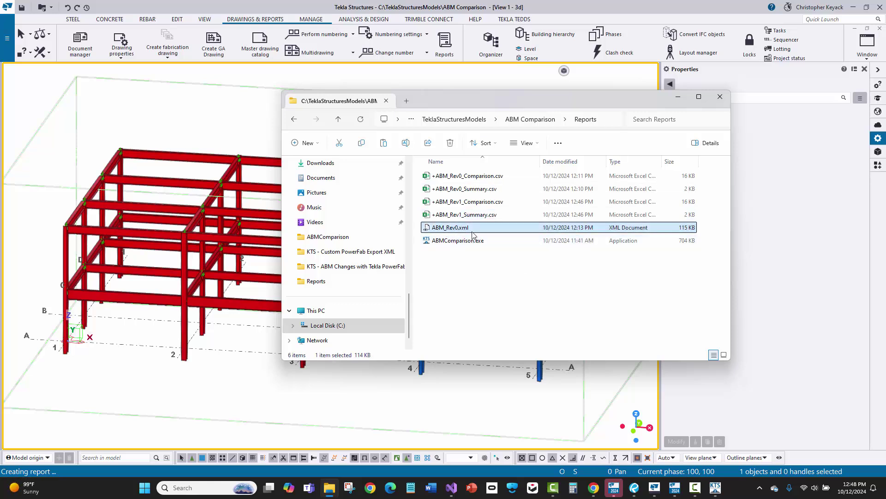
{"action": "left_click", "coordinate": [485, 300]}
{"action": "left_click", "coordinate": [715, 488]}
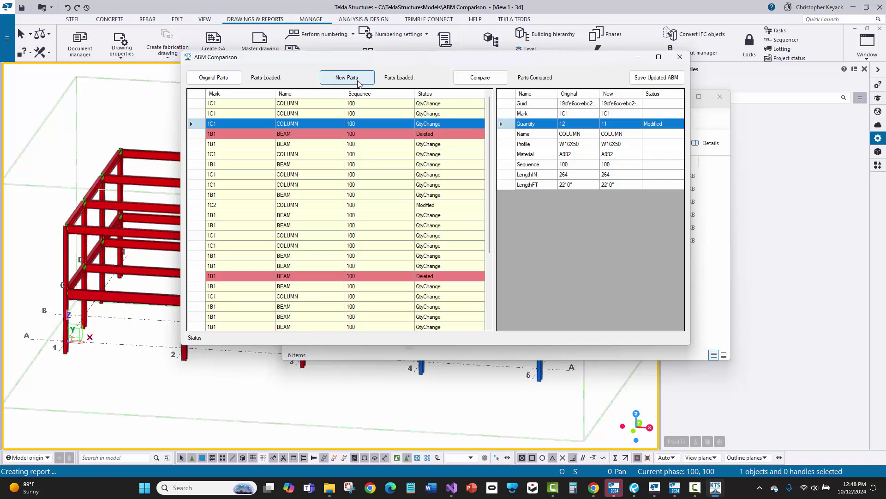
- Save the updated ABM as ABM_Rev1.xml in the Reports folder, then close ABM Comparison and minimize the folder window
{"action": "left_click", "coordinate": [652, 79]}
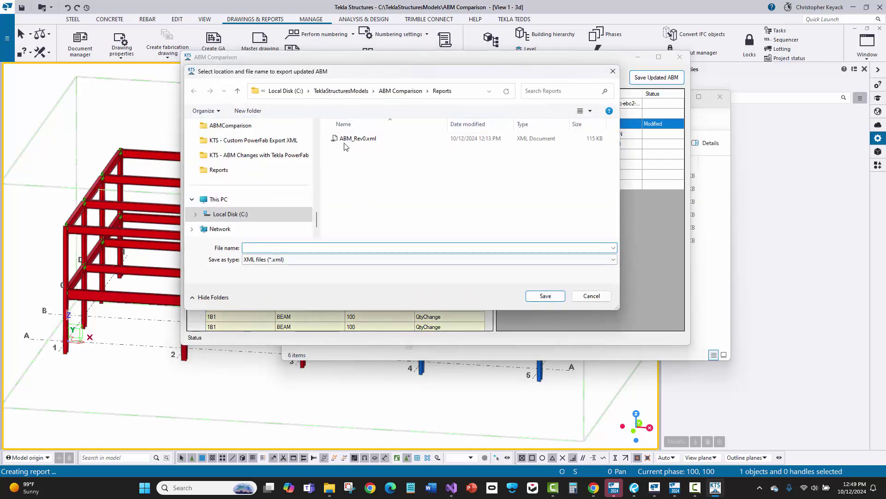
{"action": "left_click", "coordinate": [346, 140]}
{"action": "double_click", "coordinate": [259, 248]}
{"action": "left_click", "coordinate": [271, 247]}
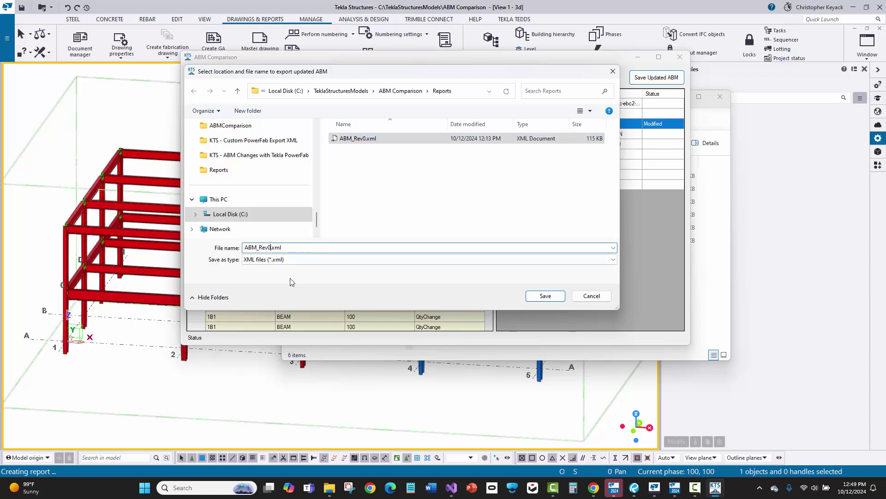
{"action": "key", "text": "BackSpace"}
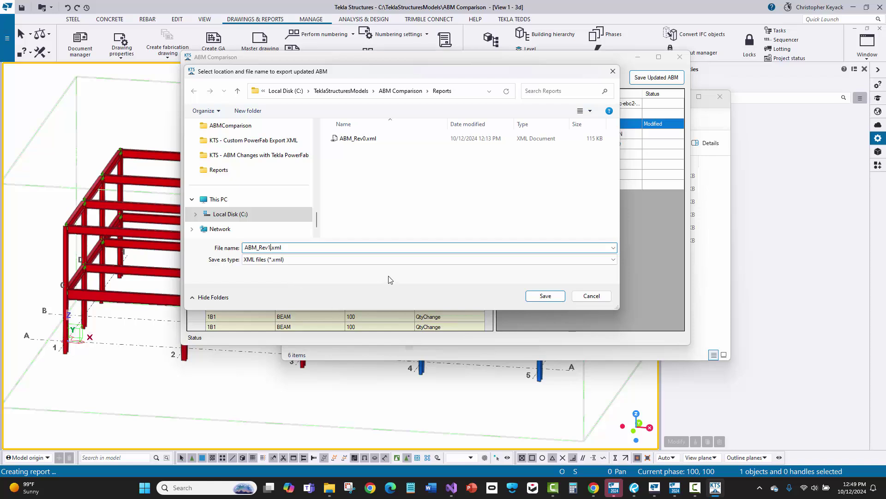
{"action": "left_click", "coordinate": [548, 295]}
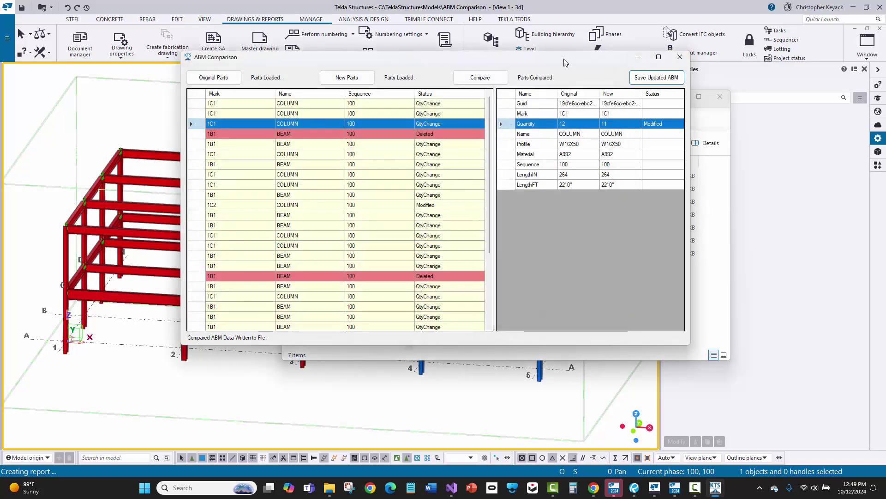
{"action": "left_click", "coordinate": [679, 57]}
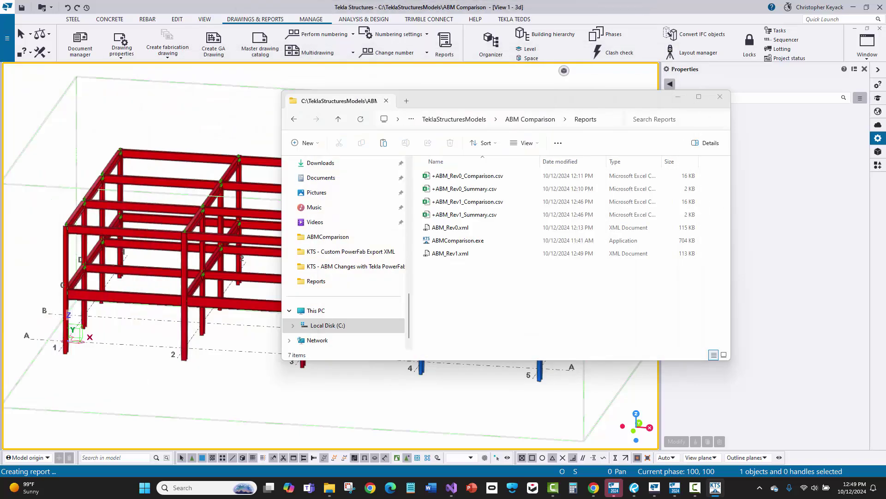
{"action": "left_click", "coordinate": [678, 97]}
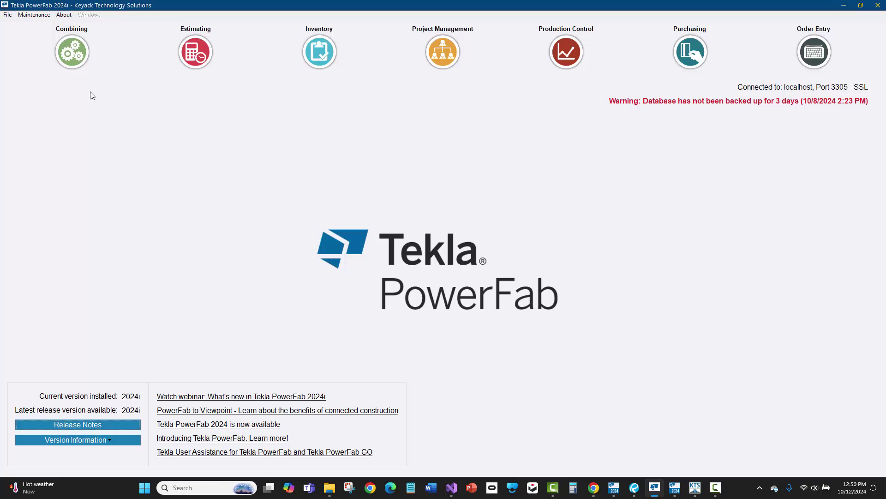
- Switch to Tekla PowerFab and set up a Production Control import of the PowerFab eXchange type
{"action": "left_click", "coordinate": [7, 15]}
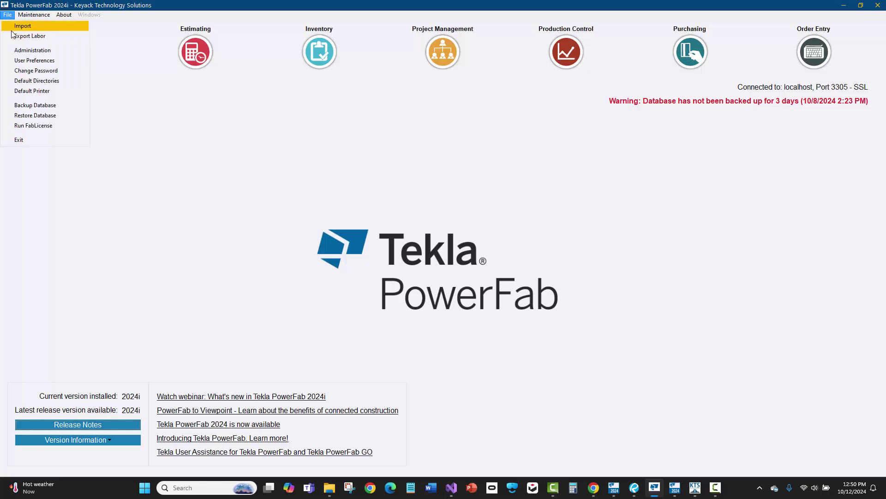
{"action": "left_click", "coordinate": [20, 26]}
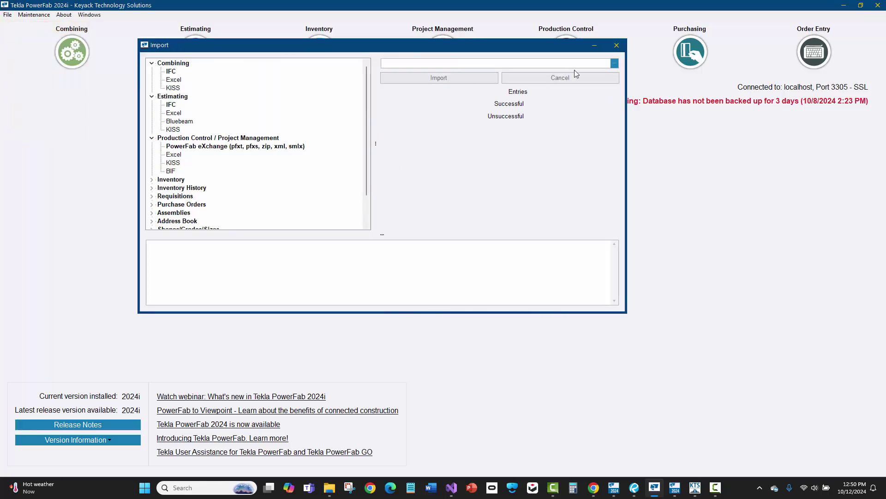
{"action": "left_click", "coordinate": [614, 63]}
{"action": "left_click", "coordinate": [409, 252]}
{"action": "left_click", "coordinate": [200, 146]}
- Browse for the import file and copy ABM_Rev1.xml from the ABM Comparison model's Reports folder
{"action": "left_click", "coordinate": [614, 64]}
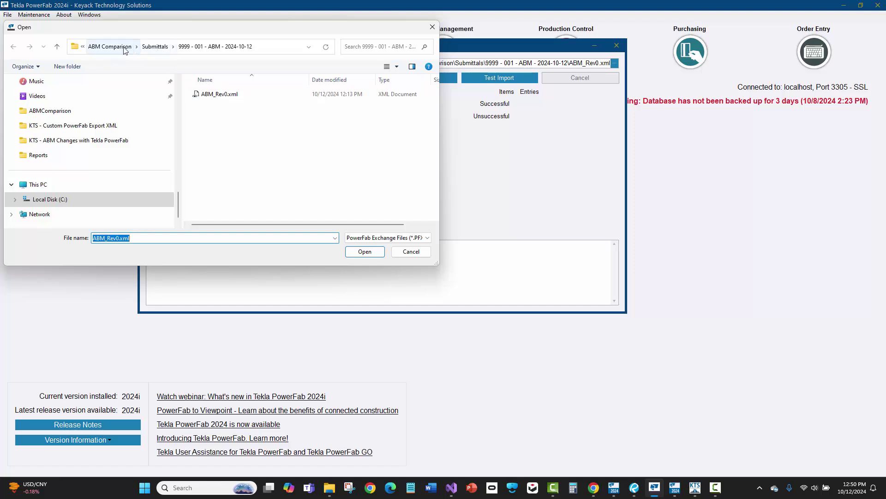
{"action": "left_click", "coordinate": [109, 47]}
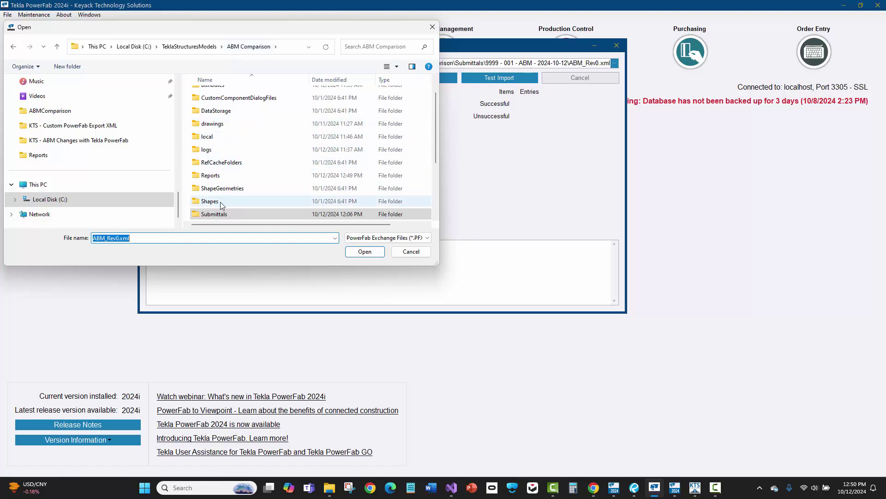
{"action": "double_click", "coordinate": [217, 175]}
{"action": "left_click", "coordinate": [219, 108]}
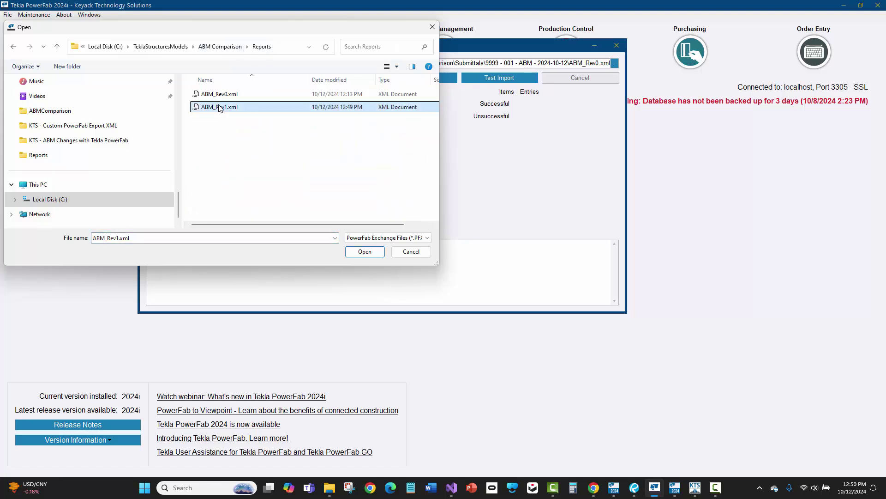
{"action": "right_click", "coordinate": [243, 118]}
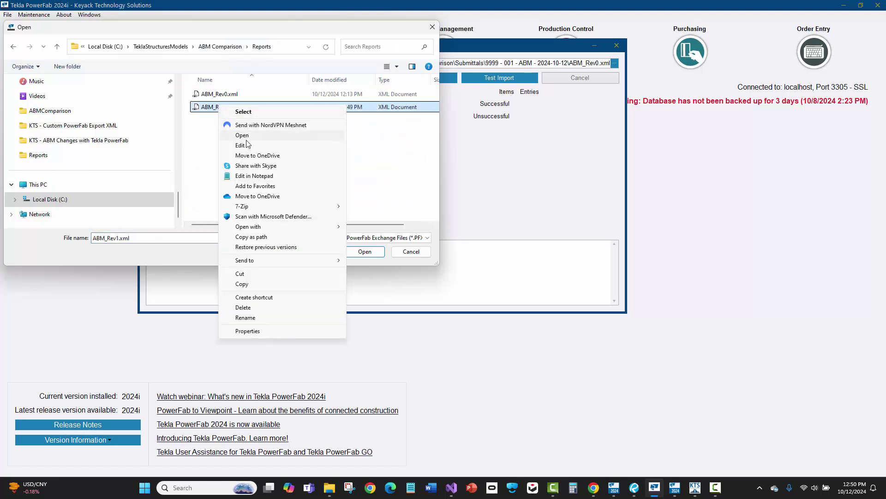
{"action": "left_click", "coordinate": [261, 284]}
- Paste ABM_Rev1.xml into the Submittals folder "9999 - 002 - REVISED ABM - 2024-10-12" and choose it as the import file
{"action": "left_click", "coordinate": [220, 47]}
{"action": "scroll", "coordinate": [216, 148], "scroll_direction": "down", "scroll_amount": 2}
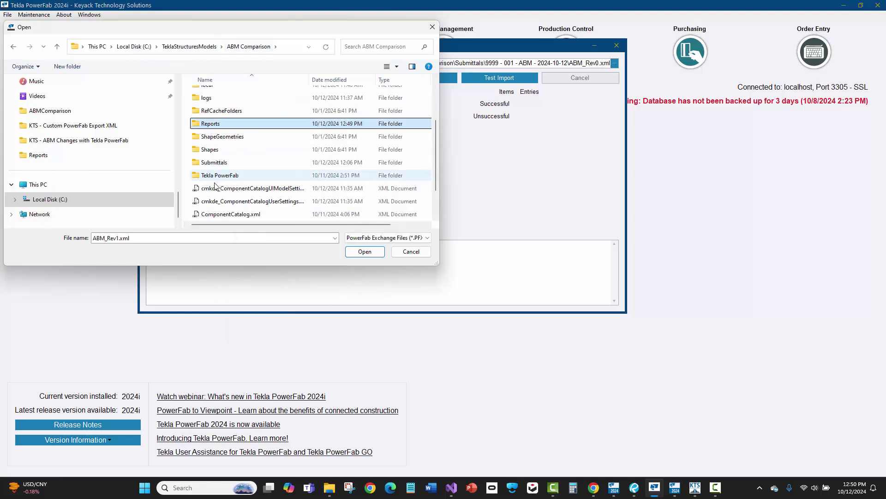
{"action": "left_click", "coordinate": [212, 163]}
{"action": "double_click", "coordinate": [213, 163]}
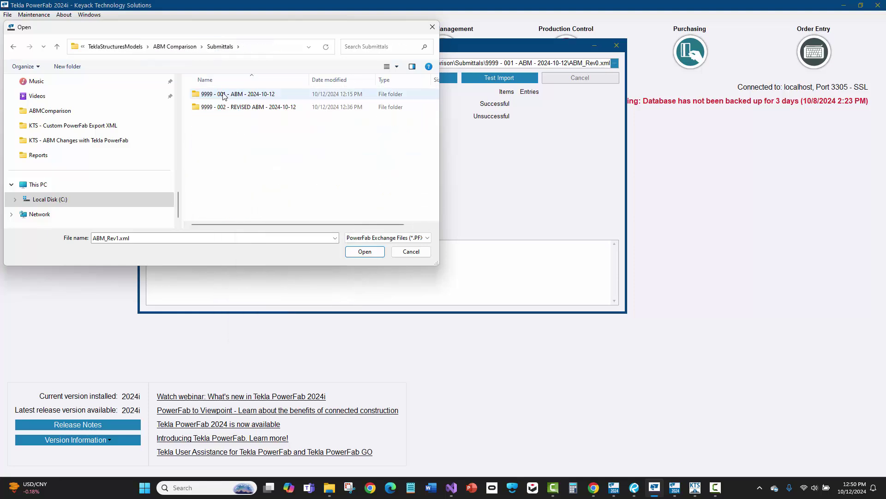
{"action": "double_click", "coordinate": [239, 107]}
{"action": "right_click", "coordinate": [240, 148]}
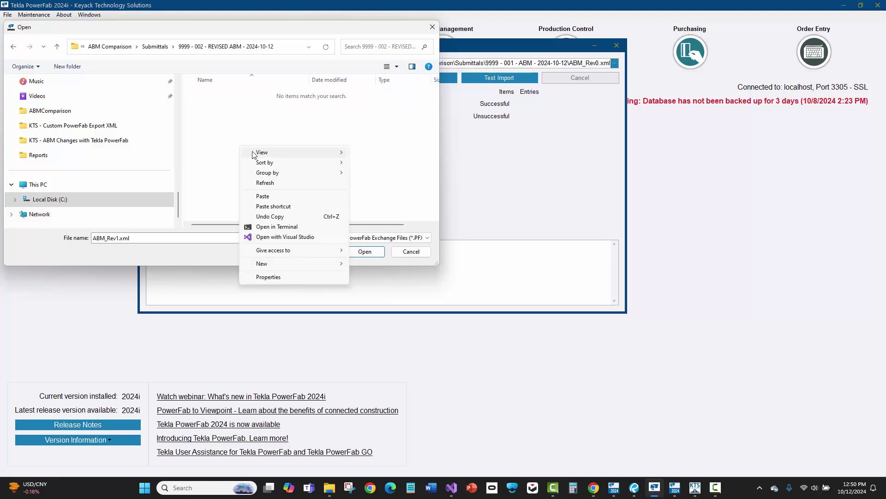
{"action": "left_click", "coordinate": [263, 196]}
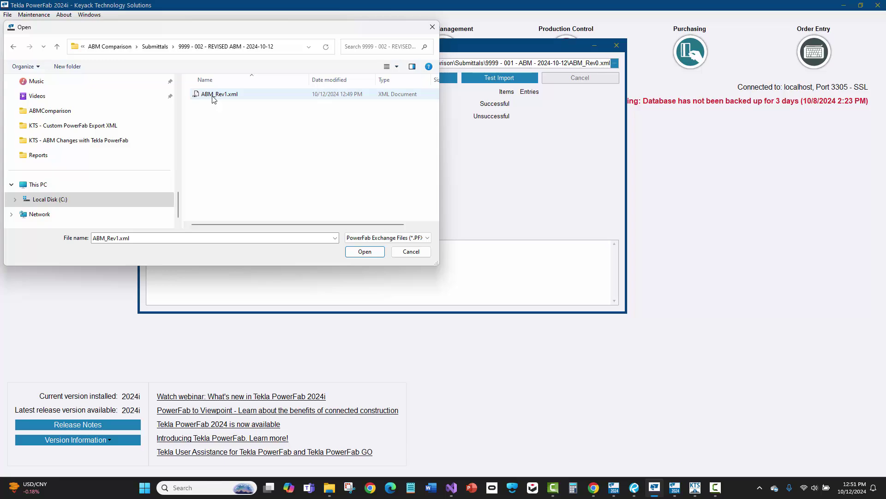
{"action": "left_click", "coordinate": [372, 251]}
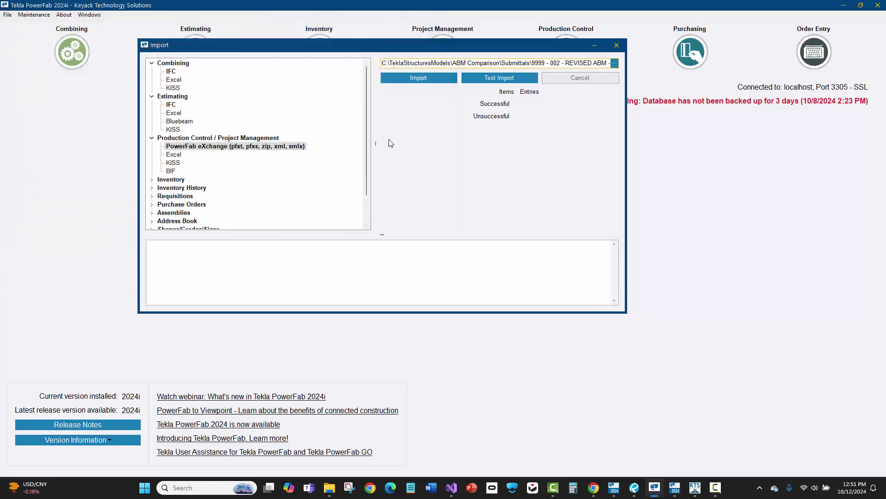
- Run the import into the existing job Test_ABM_Import using the Add & Replace option
{"action": "left_click", "coordinate": [419, 78]}
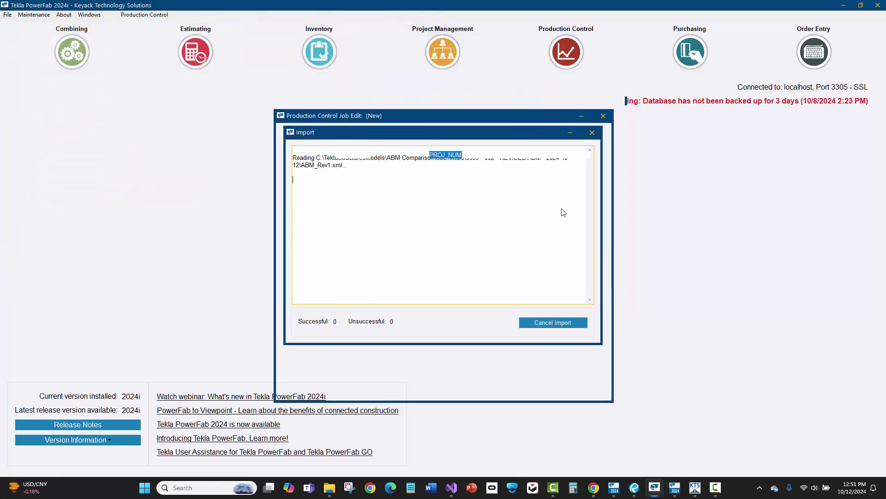
{"action": "left_click", "coordinate": [594, 156]}
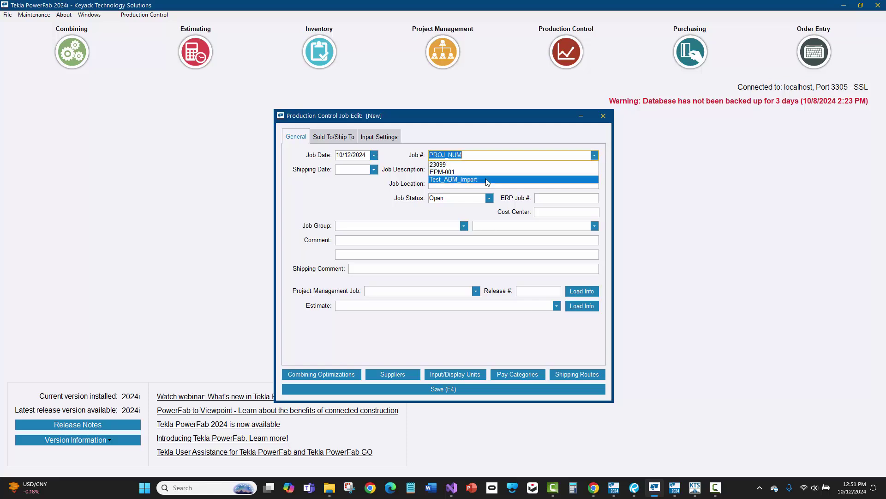
{"action": "left_click", "coordinate": [462, 180]}
{"action": "left_click", "coordinate": [432, 389]}
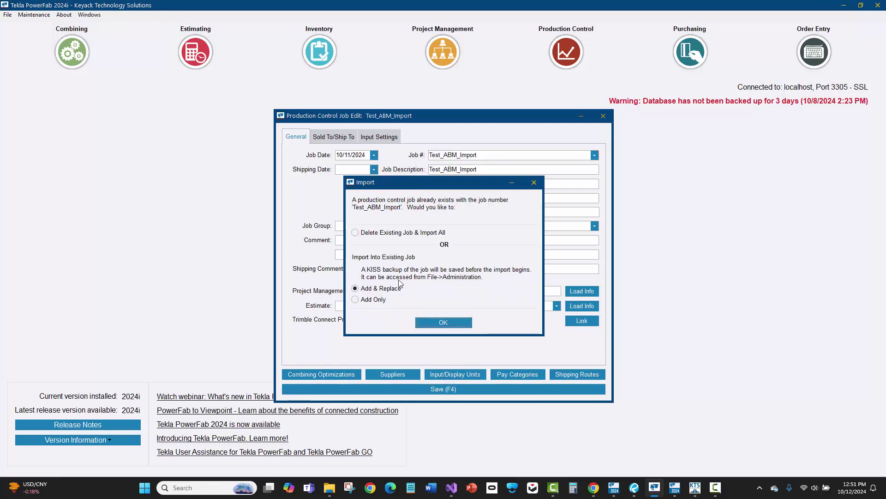
{"action": "left_click", "coordinate": [430, 322]}
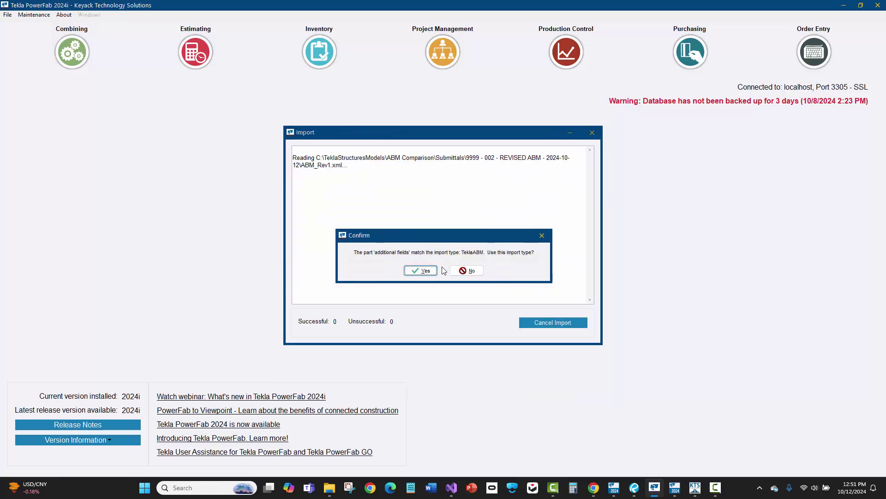
- Decline the automatic import type match, map AssemblyName to Remark in the TeklaABM import type, and save the mapping changes
{"action": "left_click", "coordinate": [458, 271]}
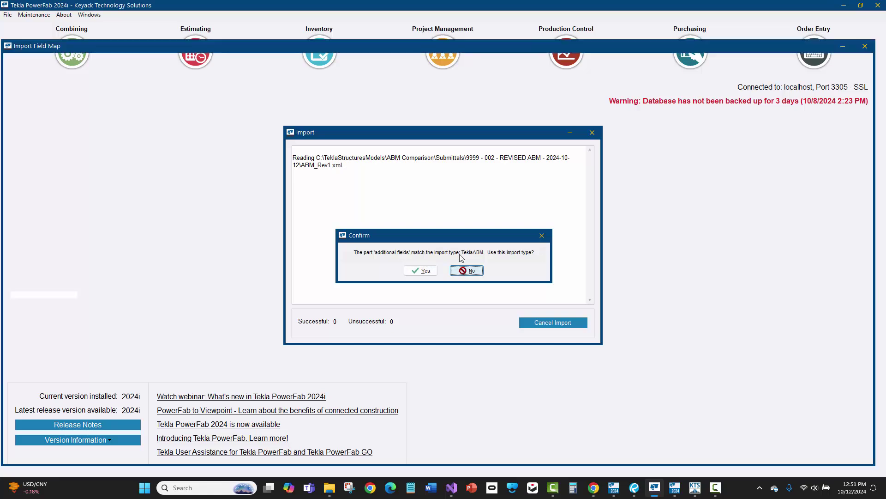
{"action": "left_click", "coordinate": [455, 84]}
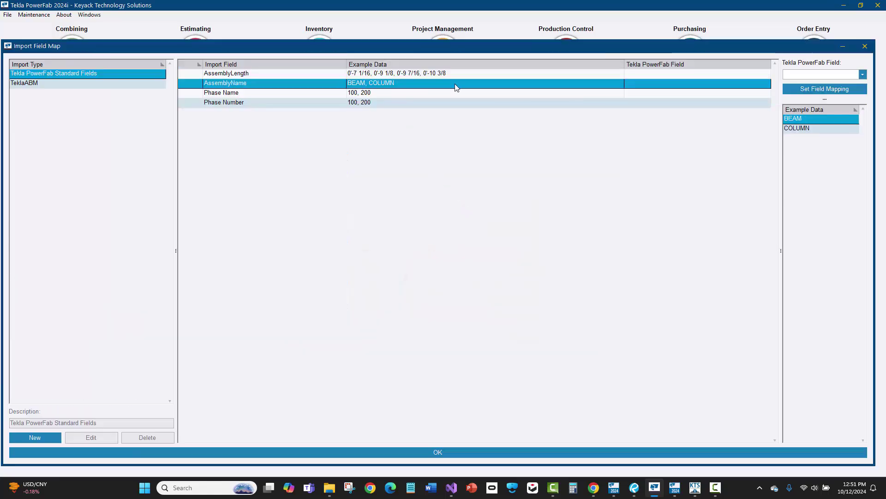
{"action": "left_click", "coordinate": [862, 75]}
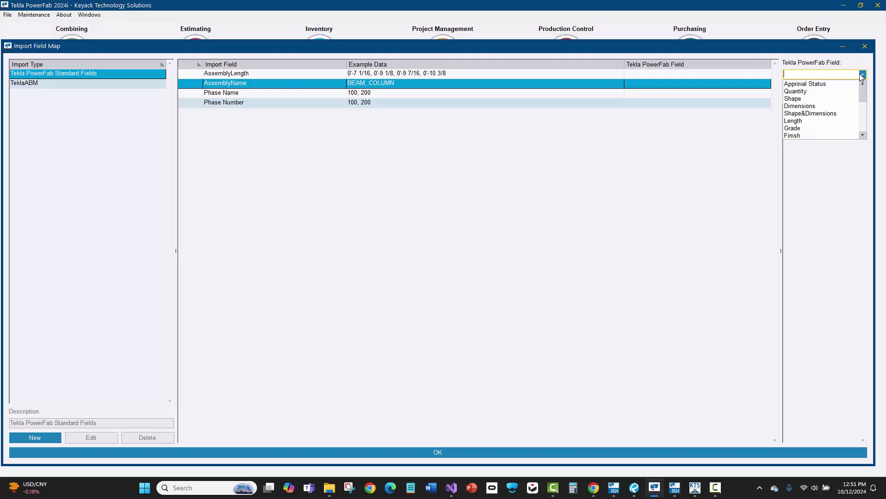
{"action": "left_click", "coordinate": [35, 84]}
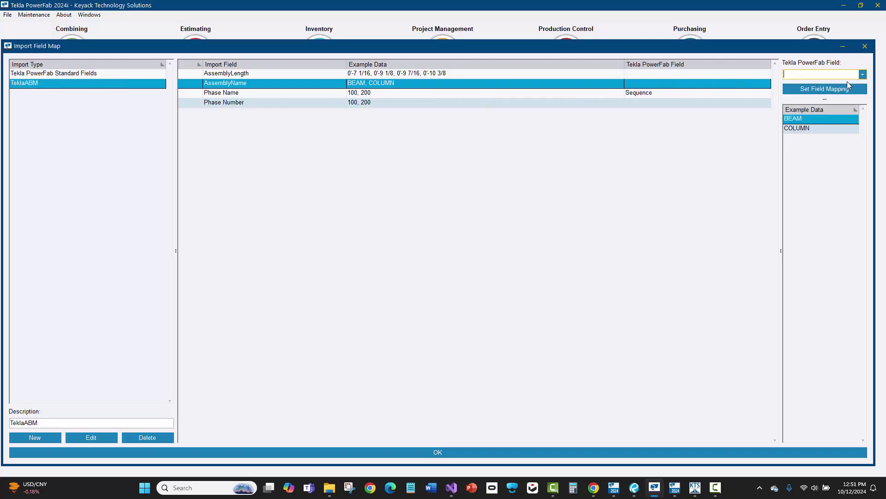
{"action": "left_click", "coordinate": [862, 74]}
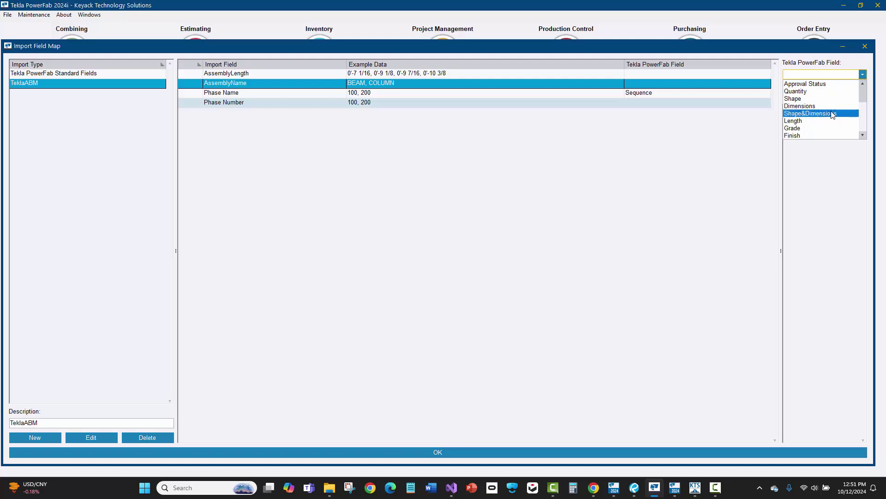
{"action": "mouse_move", "coordinate": [862, 95]}
{"action": "left_mouse_down"}
{"action": "mouse_move", "coordinate": [864, 119]}
{"action": "mouse_move", "coordinate": [863, 109]}
{"action": "left_mouse_up"}
{"action": "left_click", "coordinate": [804, 92]}
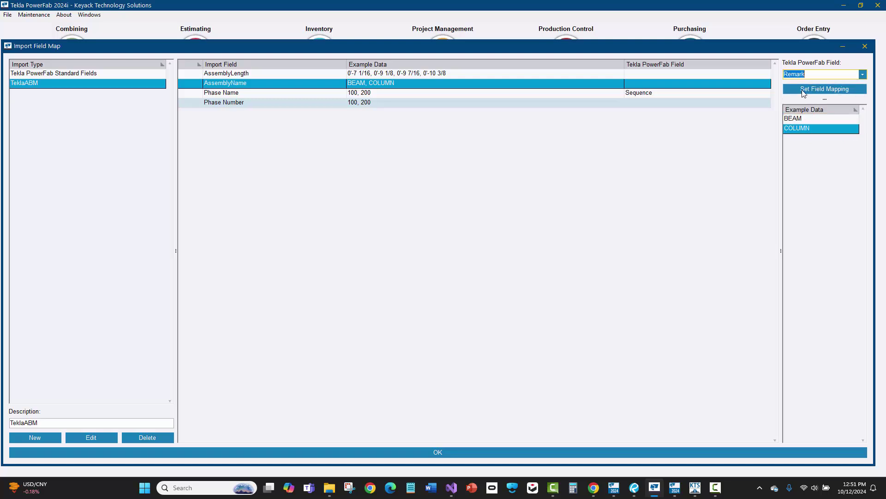
{"action": "left_click", "coordinate": [804, 91]}
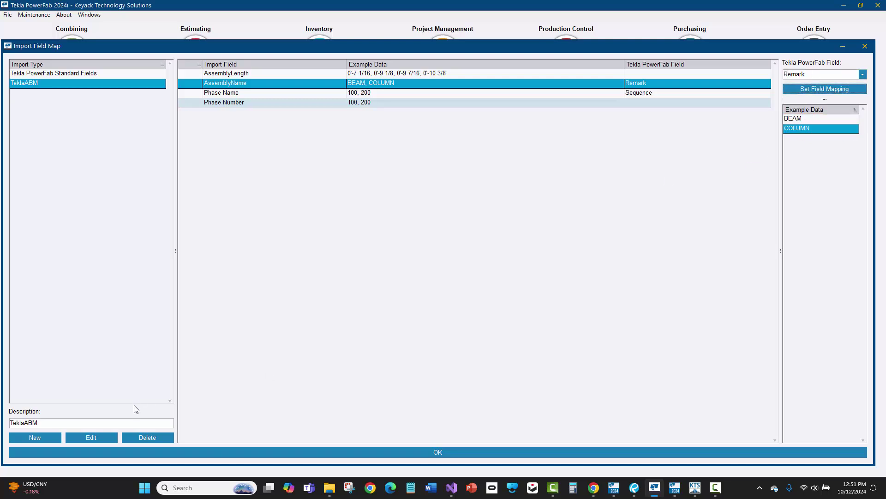
{"action": "left_click", "coordinate": [465, 451]}
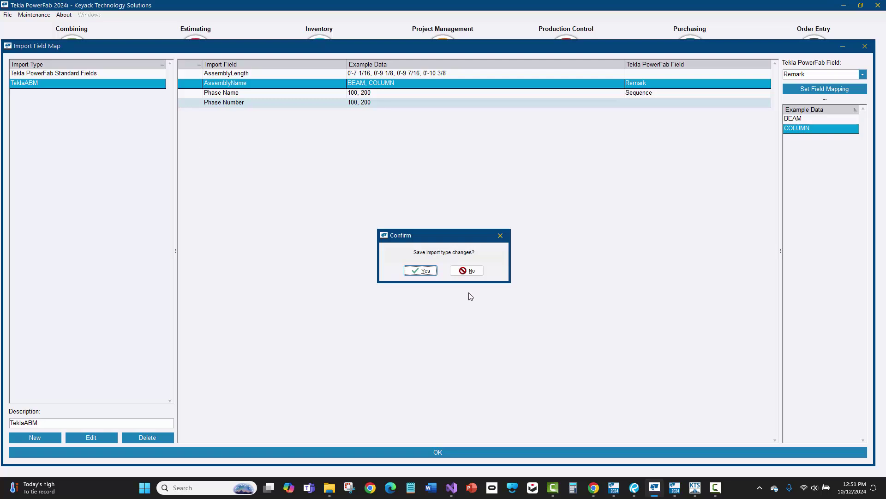
{"action": "left_click", "coordinate": [420, 270]}
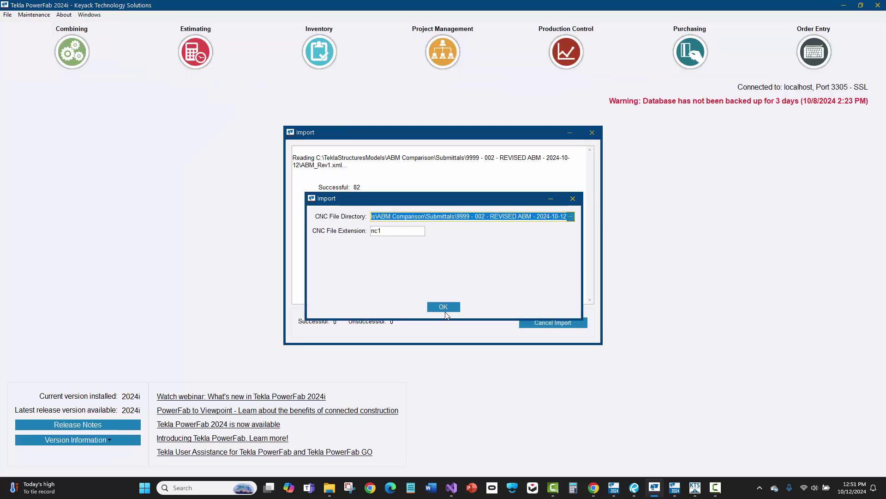
- Accept the CNC file settings, then review the 1B1 and 1C1 -> 1C2 assembly updates and continue the import with 1B1 set to Allow
{"action": "left_click", "coordinate": [444, 308]}
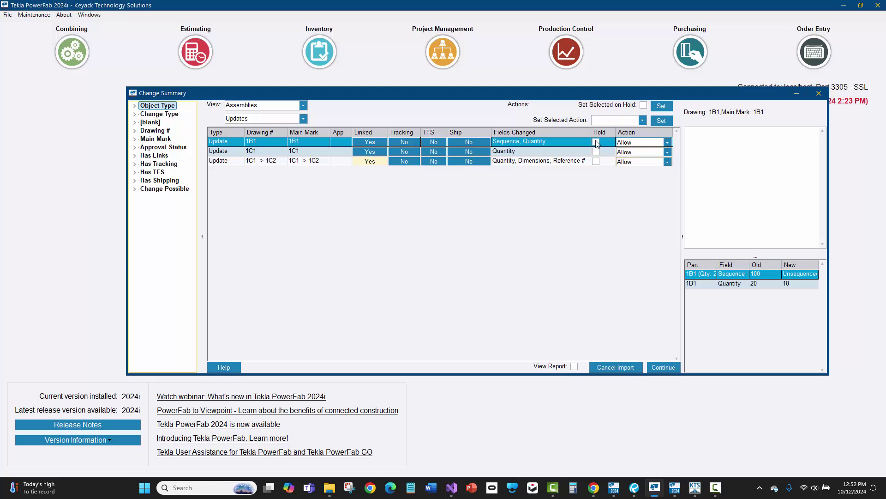
{"action": "left_click", "coordinate": [667, 142]}
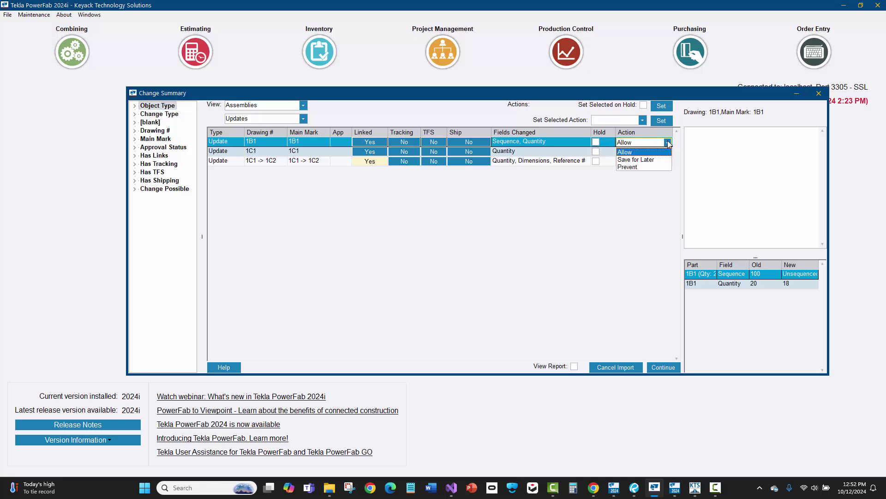
{"action": "left_click", "coordinate": [656, 152]}
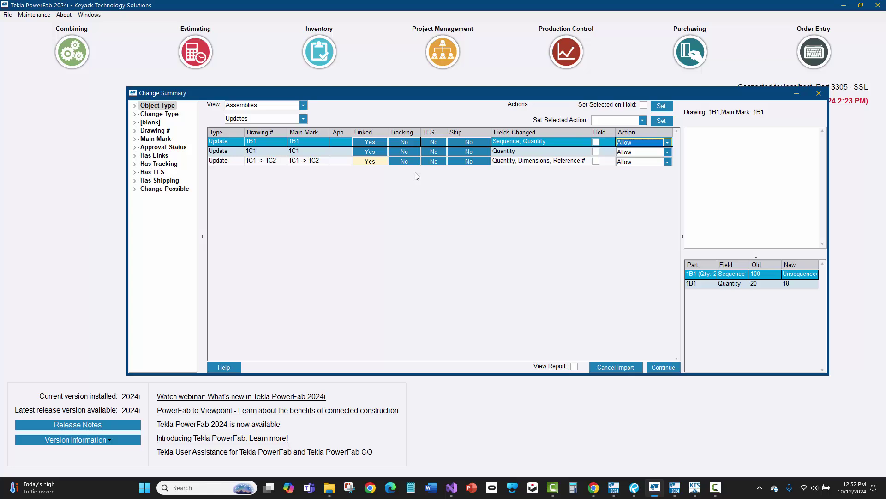
{"action": "left_click", "coordinate": [301, 163]}
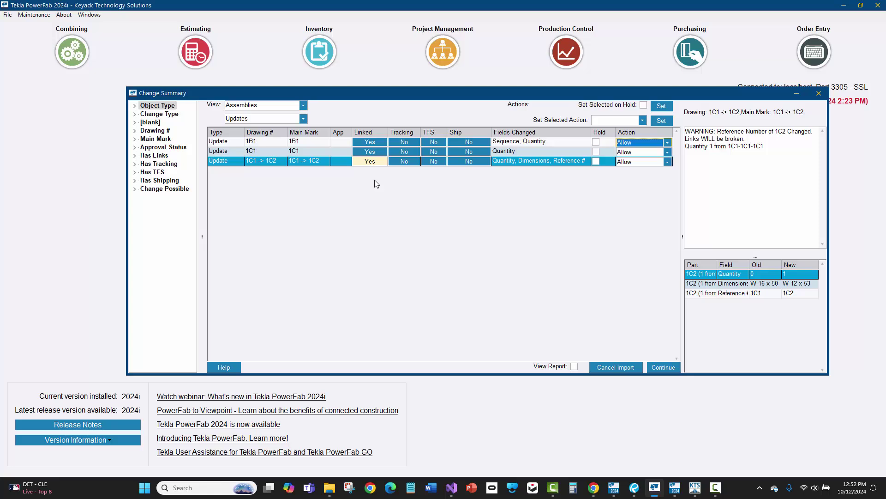
{"action": "left_click", "coordinate": [664, 367]}
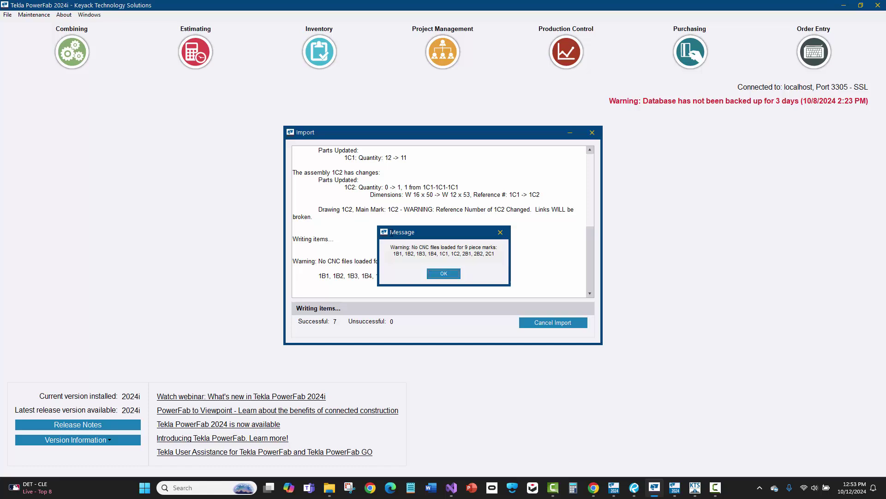
- Acknowledge the missing CNC files warning, enlarge the Import window, and review the completed import log
{"action": "left_click", "coordinate": [434, 276]}
{"action": "scroll", "coordinate": [374, 222], "scroll_direction": "up", "scroll_amount": 10}
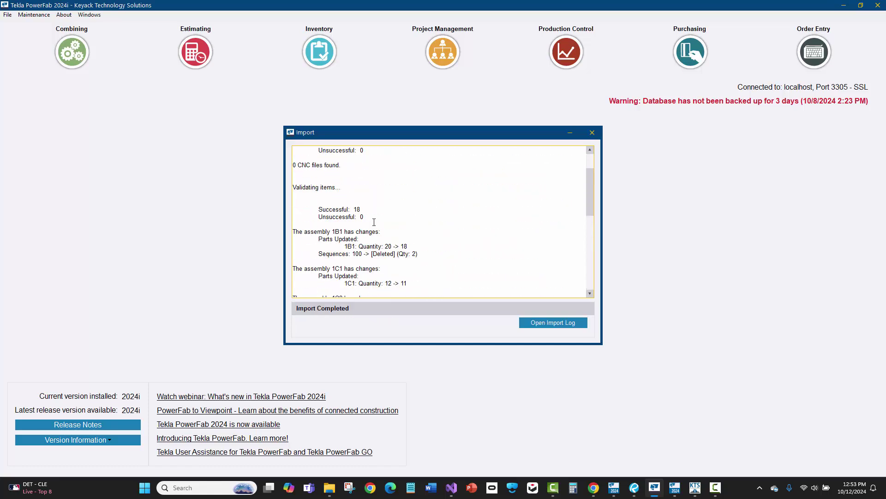
{"action": "left_click_drag", "start_coordinate": [347, 344], "coordinate": [358, 409]}
{"action": "scroll", "coordinate": [339, 284], "scroll_direction": "down", "scroll_amount": 2}
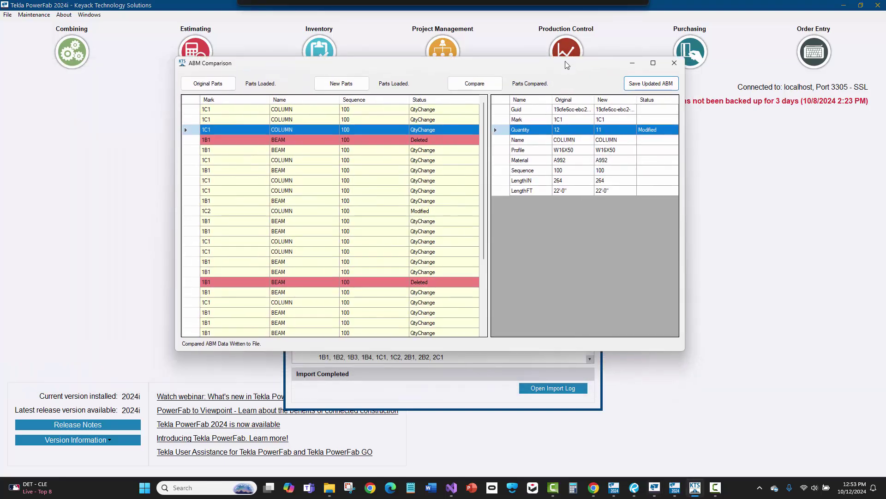
- Switch to ABM Comparison and check the deleted 1B1 beams and the 1B1 quantity change against the import log
{"action": "left_click", "coordinate": [275, 143]}
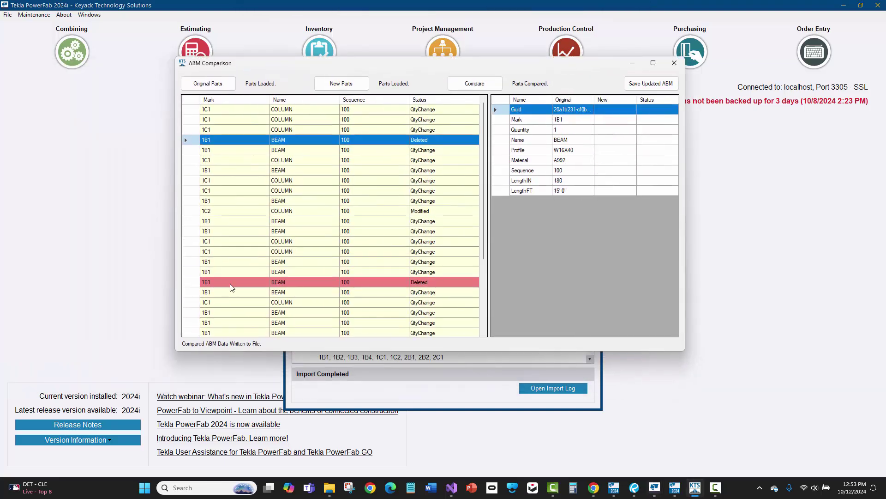
{"action": "left_click", "coordinate": [208, 282]}
{"action": "left_click", "coordinate": [358, 139]}
{"action": "left_click", "coordinate": [334, 282]}
{"action": "left_click", "coordinate": [328, 139]}
{"action": "left_click_drag", "start_coordinate": [370, 67], "coordinate": [349, 103]}
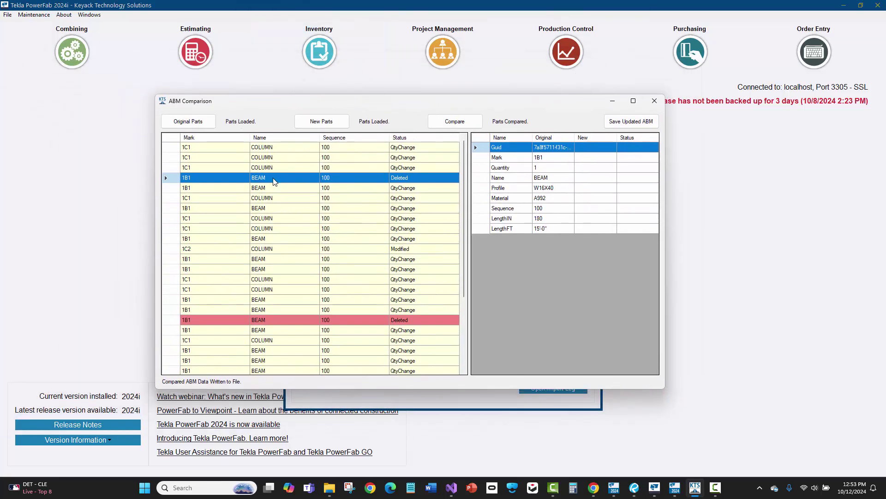
{"action": "left_click", "coordinate": [193, 188]}
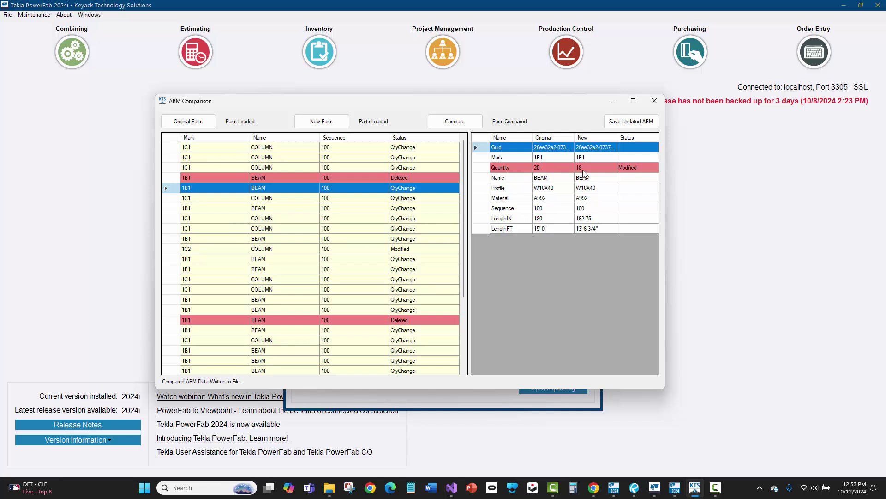
{"action": "left_click", "coordinate": [217, 197]}
{"action": "left_click", "coordinate": [198, 187]}
{"action": "key", "text": "alt+F4"}
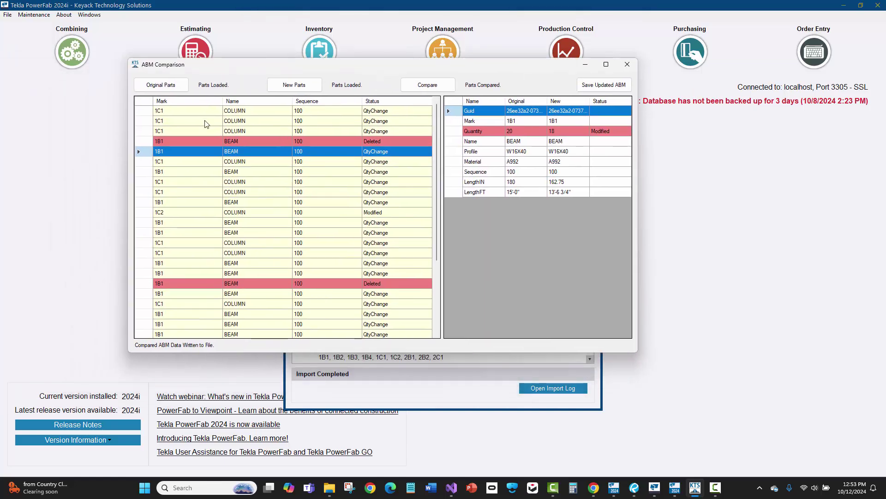
- Inspect the 1C1 quantity change and the mark, quantity and profile changes of column 1C2 in ABM Comparison
{"action": "left_click", "coordinate": [209, 115]}
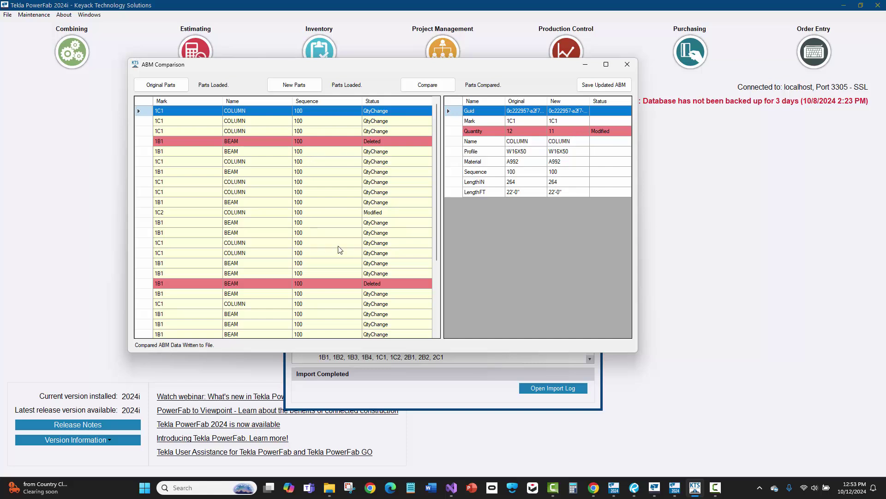
{"action": "left_click", "coordinate": [365, 215]}
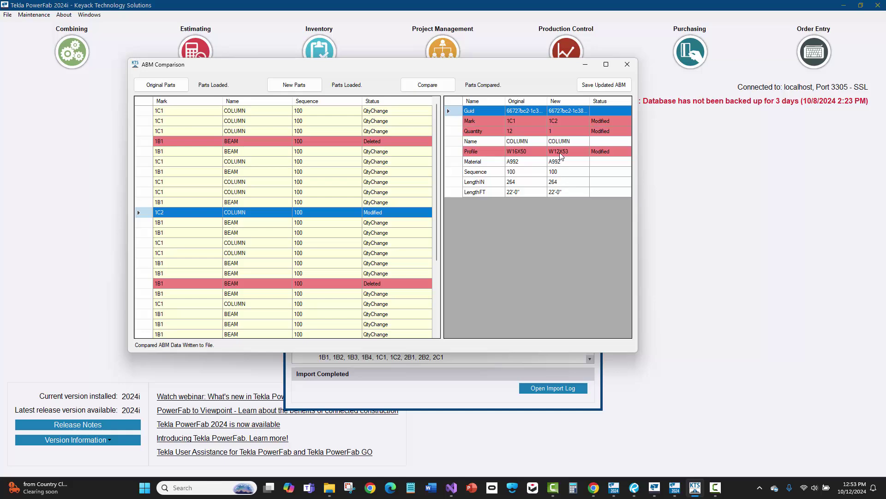
{"action": "left_click", "coordinate": [552, 122]}
{"action": "key", "text": "alt+F4"}
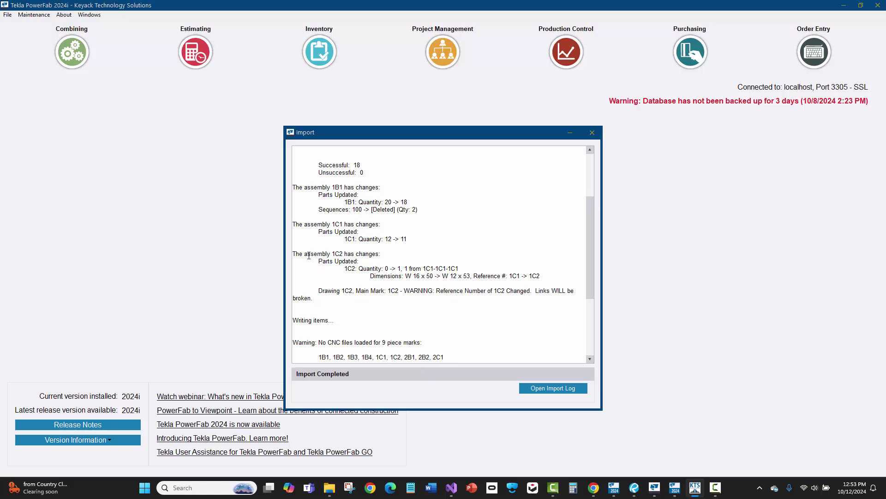
- Review the assembly 1C2 changes and the surrounding entries in the PowerFab import log
{"action": "left_click_drag", "start_coordinate": [309, 256], "coordinate": [373, 255]}
{"action": "left_click", "coordinate": [365, 262]}
{"action": "scroll", "coordinate": [363, 276], "scroll_direction": "down", "scroll_amount": 2}
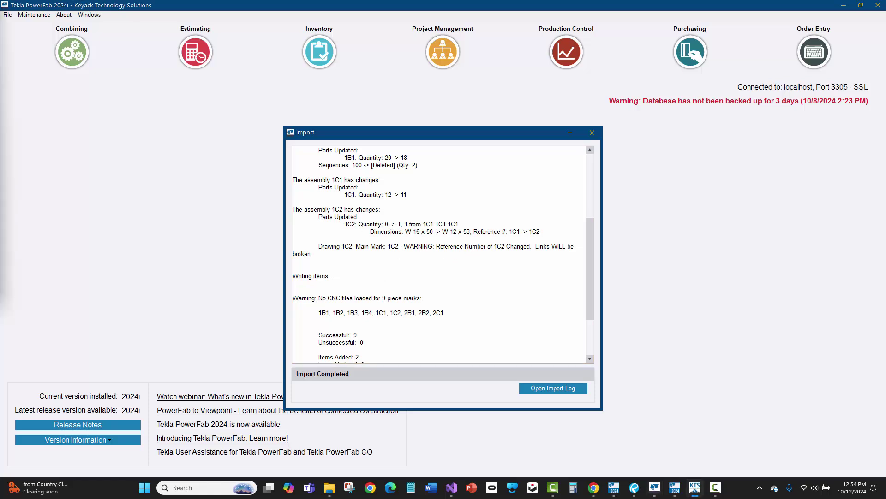
{"action": "left_click", "coordinate": [400, 277]}
{"action": "scroll", "coordinate": [402, 276], "scroll_direction": "up", "scroll_amount": 2}
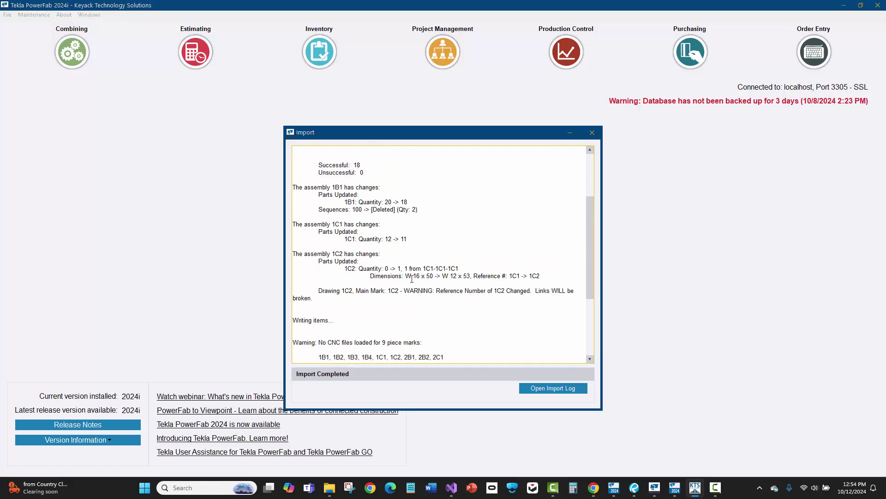
{"action": "scroll", "coordinate": [417, 286], "scroll_direction": "up", "scroll_amount": 2}
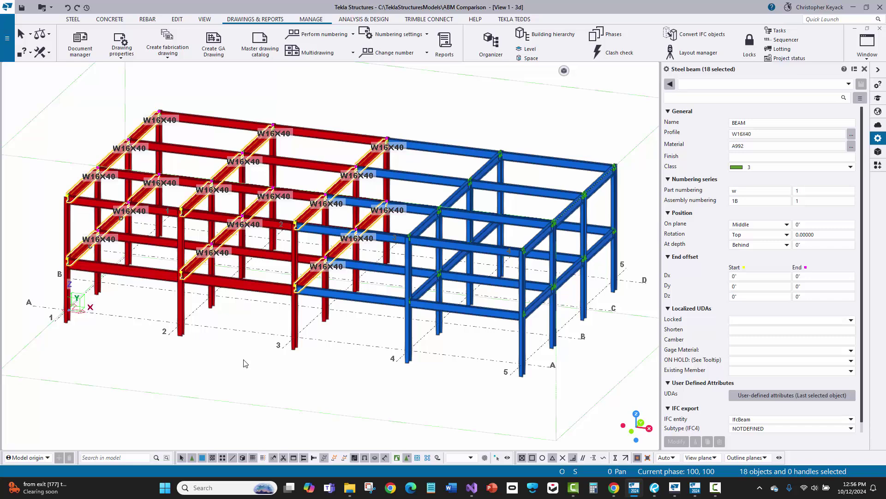
- Switch to Tekla Structures, delete the 18 selected W16X40 beams from the red phase, and run numbering on the model
{"action": "left_click", "coordinate": [244, 363]}
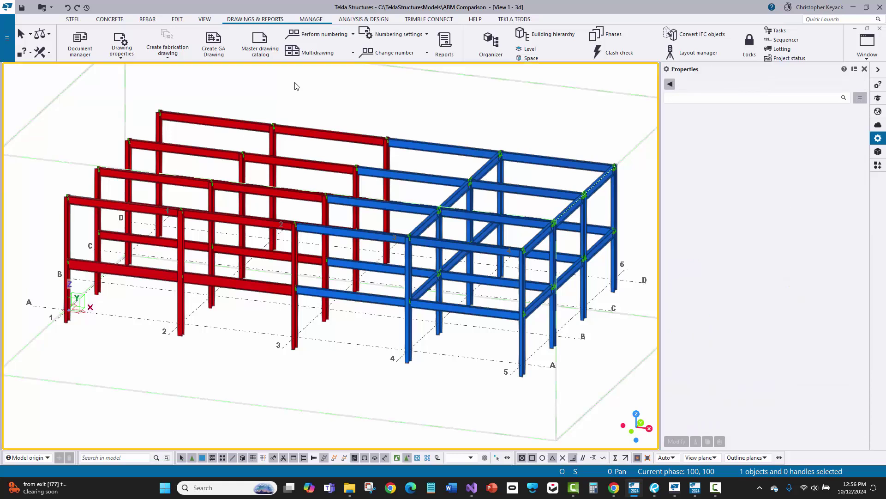
{"action": "left_click", "coordinate": [353, 33]}
{"action": "left_click", "coordinate": [318, 96]}
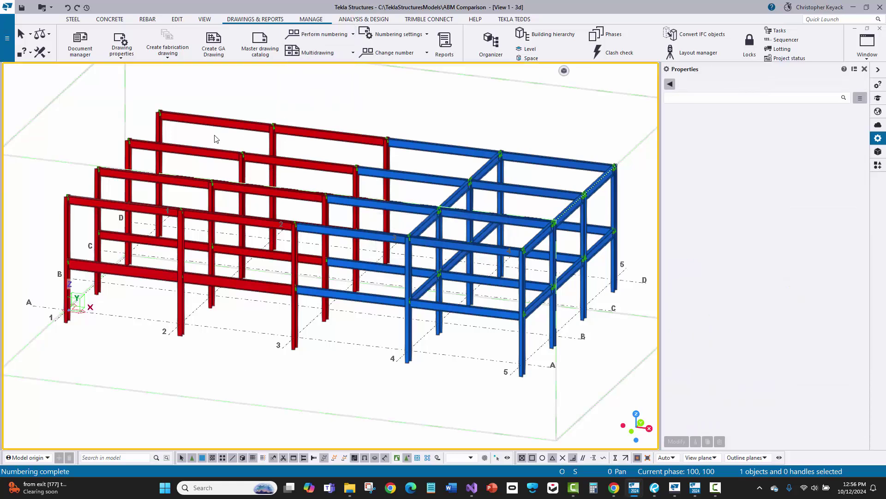
{"action": "middle_click_drag", "start_coordinate": [166, 128], "coordinate": [169, 131]}
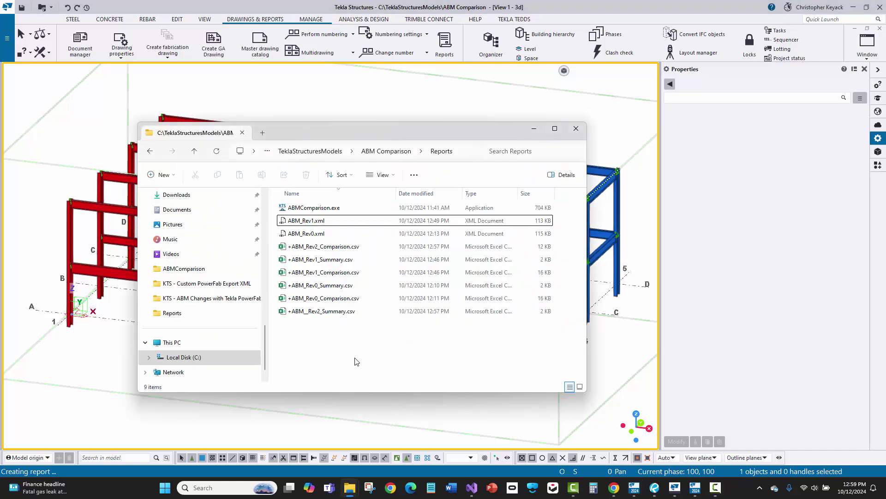
- Launch ABMComparison.exe and compare +ABM_Rev1_Comparison.csv as original parts with +ABM_Rev2_Comparison.csv as new parts
{"action": "left_click", "coordinate": [323, 208]}
{"action": "double_click", "coordinate": [326, 211]}
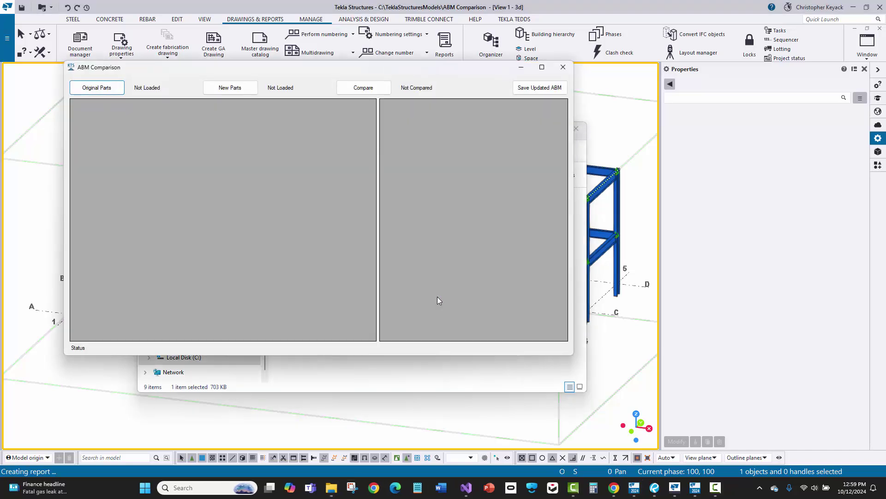
{"action": "left_click", "coordinate": [96, 88]}
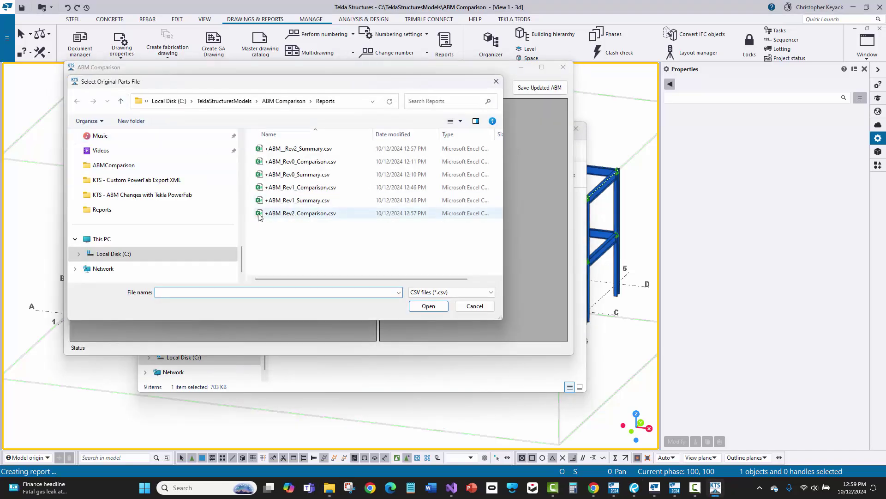
{"action": "left_click", "coordinate": [322, 193]}
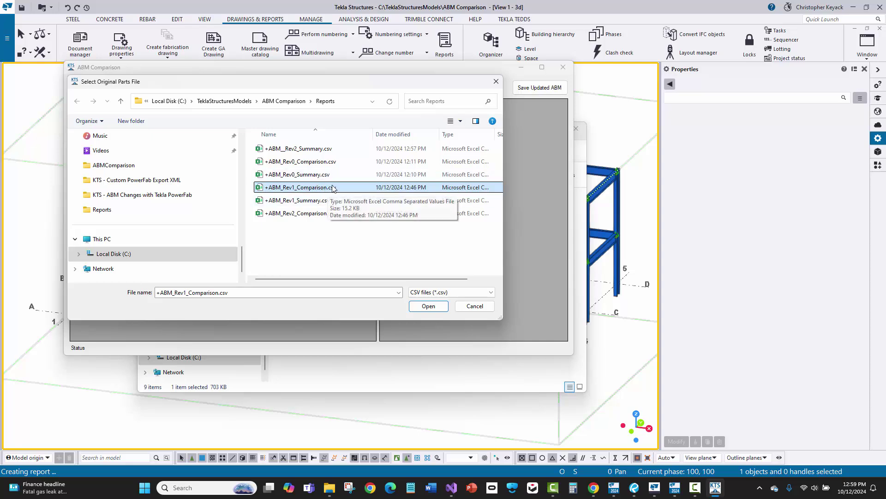
{"action": "double_click", "coordinate": [332, 189]}
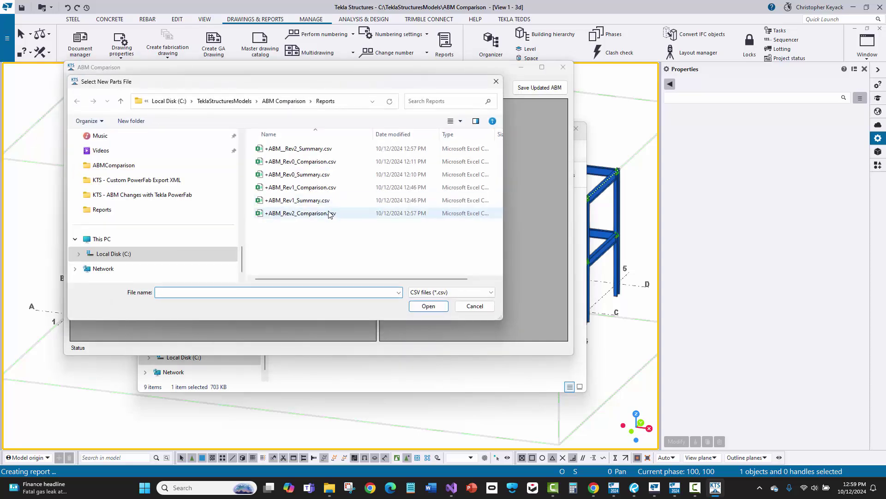
{"action": "double_click", "coordinate": [323, 212]}
{"action": "left_click", "coordinate": [368, 93]}
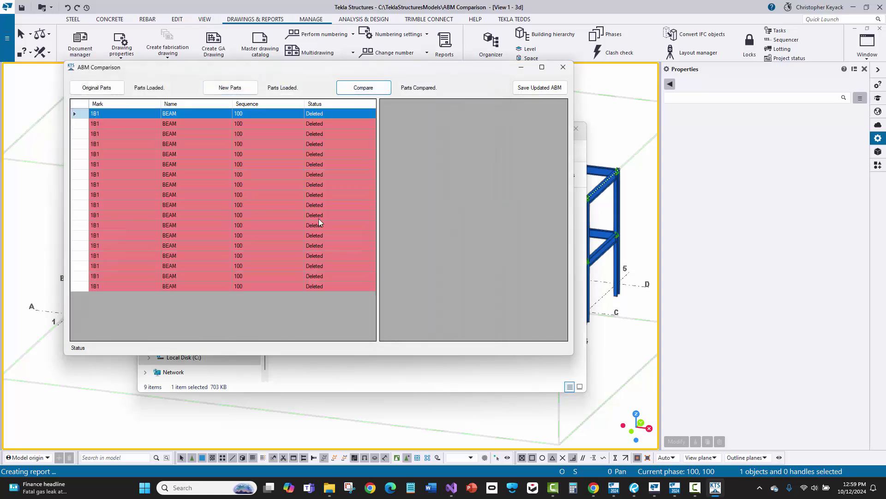
- Go through the compared 1B1 beam rows one by one and examine their part details
{"action": "left_click", "coordinate": [113, 124]}
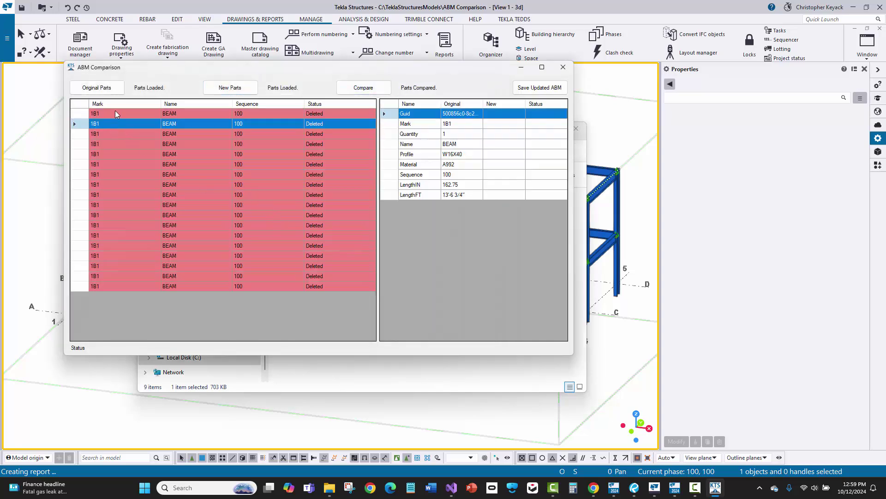
{"action": "left_click", "coordinate": [115, 114]}
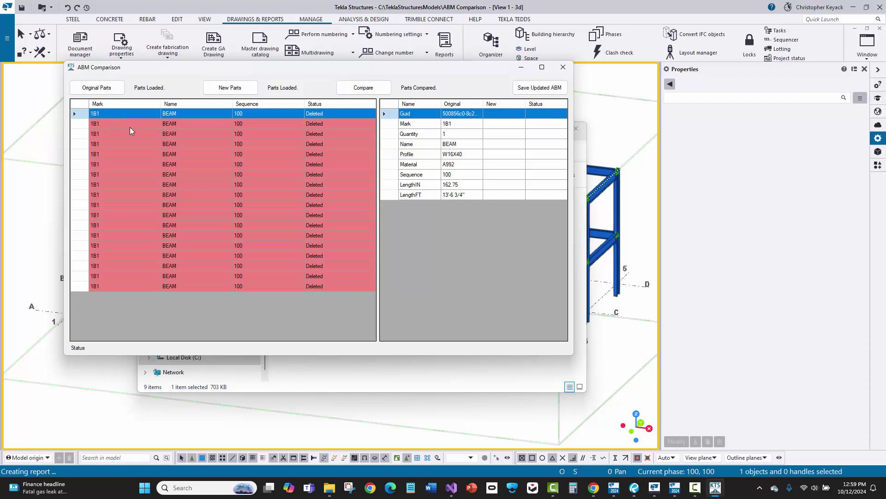
{"action": "key", "text": "Down"}
{"action": "key", "text": "Down"}
{"action": "key", "text": "Down"}
{"action": "key", "text": "Down"}
{"action": "key", "text": "Down"}
{"action": "key", "text": "Down"}
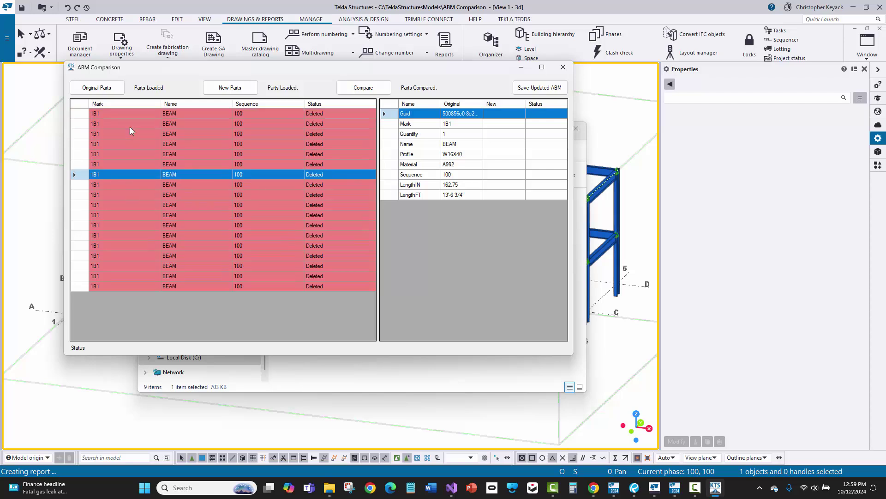
{"action": "key", "text": "Down"}
{"action": "key", "text": "Down"}
{"action": "key", "text": "Down"}
{"action": "key", "text": "Down"}
{"action": "key", "text": "Down"}
{"action": "key", "text": "Down"}
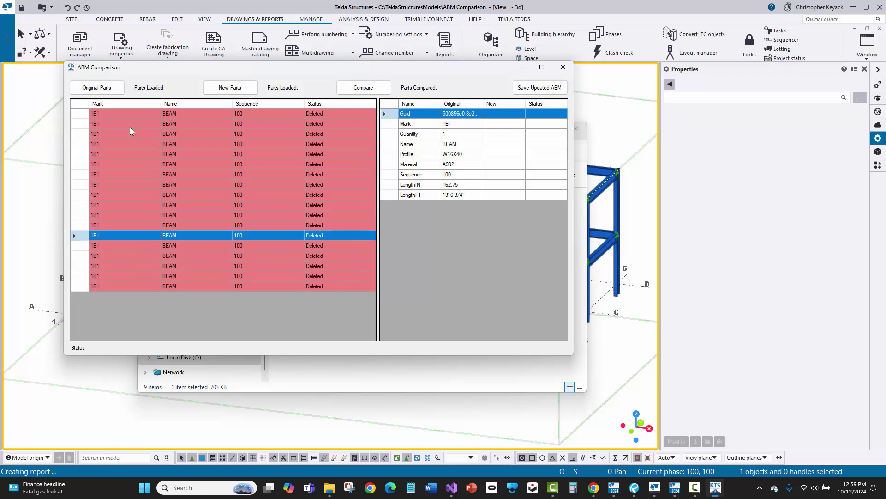
{"action": "key", "text": "Down"}
{"action": "key", "text": "Down"}
{"action": "key", "text": "Down"}
{"action": "key", "text": "Down"}
{"action": "key", "text": "Down"}
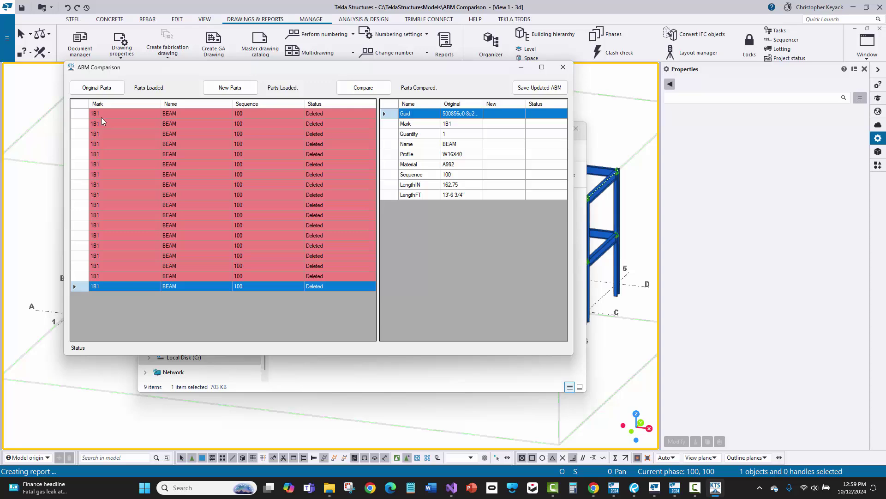
- Save the updated ABM as ABM_Rev2.xml in the Reports folder, then close ABM Comparison and the folder window
{"action": "left_click", "coordinate": [526, 90]}
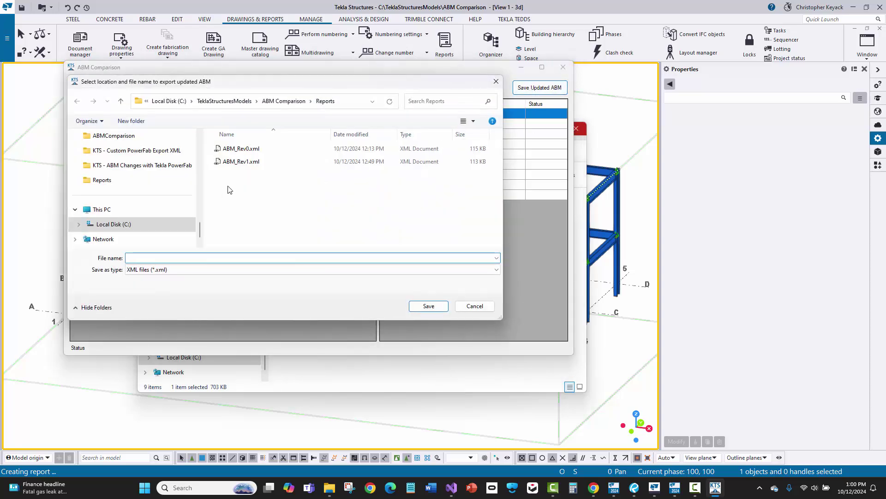
{"action": "left_click", "coordinate": [240, 162]}
{"action": "left_click", "coordinate": [154, 257]}
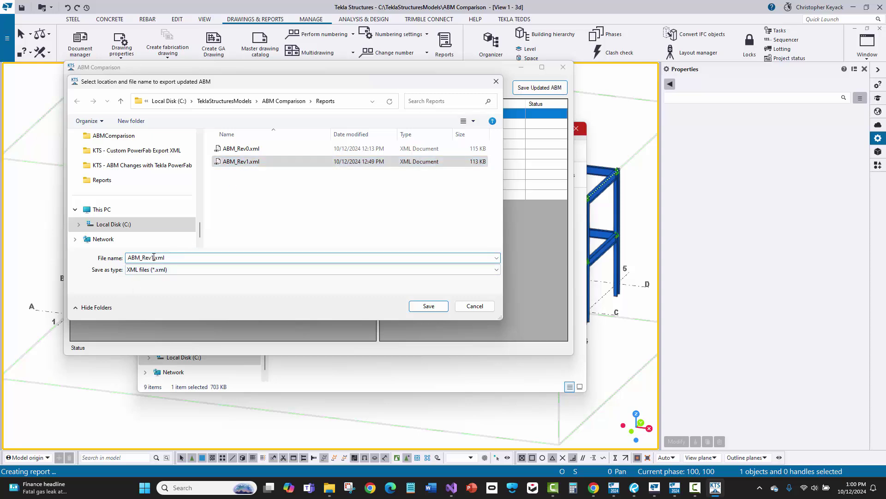
{"action": "key", "text": "BackSpace"}
{"action": "type", "text": "2"}
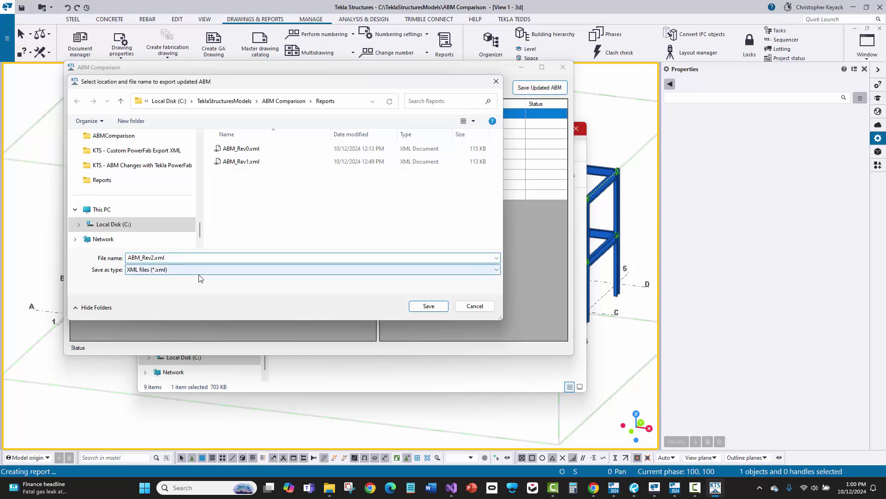
{"action": "key", "text": "Return"}
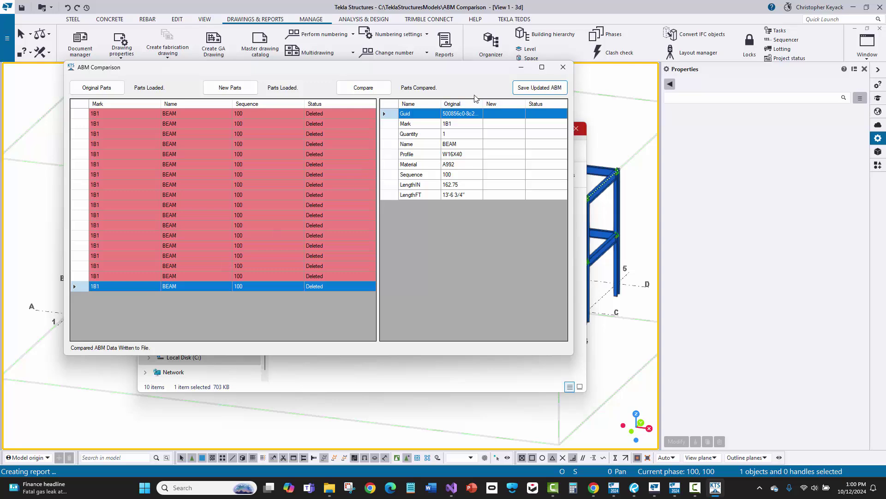
{"action": "left_click", "coordinate": [564, 68]}
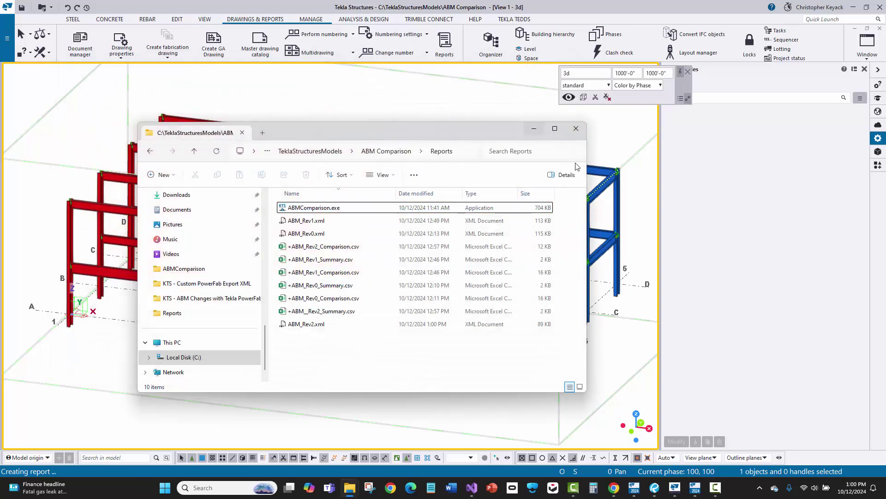
{"action": "left_click", "coordinate": [576, 129]}
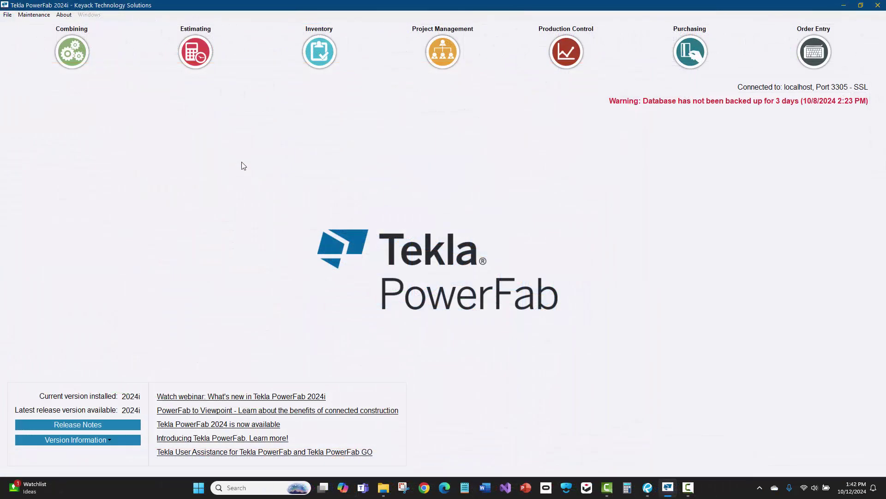
- In Tekla PowerFab, start a PowerFab eXchange import of ABM_Rev2.xml from the Submittals folder "9999 - 003 - REVISED ABM - 2024-10-12"
{"action": "left_click", "coordinate": [7, 14]}
{"action": "left_click", "coordinate": [23, 29]}
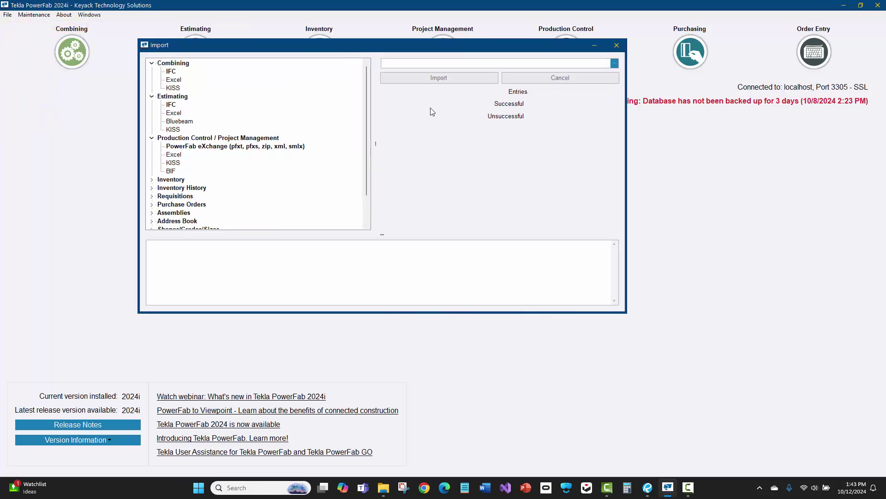
{"action": "left_click", "coordinate": [263, 149]}
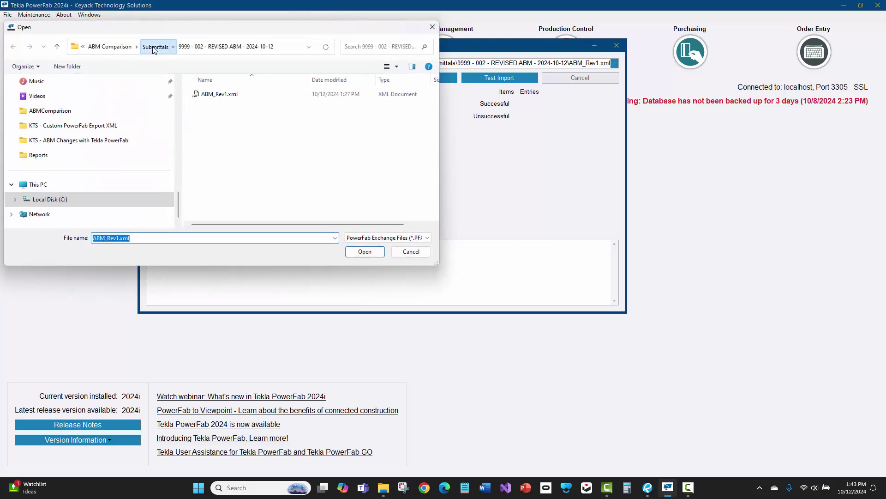
{"action": "left_click", "coordinate": [158, 47]}
{"action": "double_click", "coordinate": [210, 121]}
{"action": "double_click", "coordinate": [214, 94]}
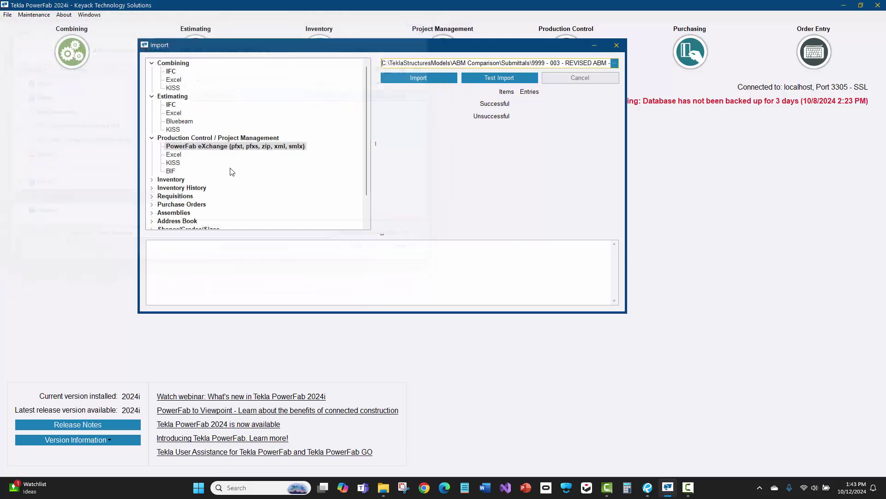
{"action": "left_click", "coordinate": [427, 77]}
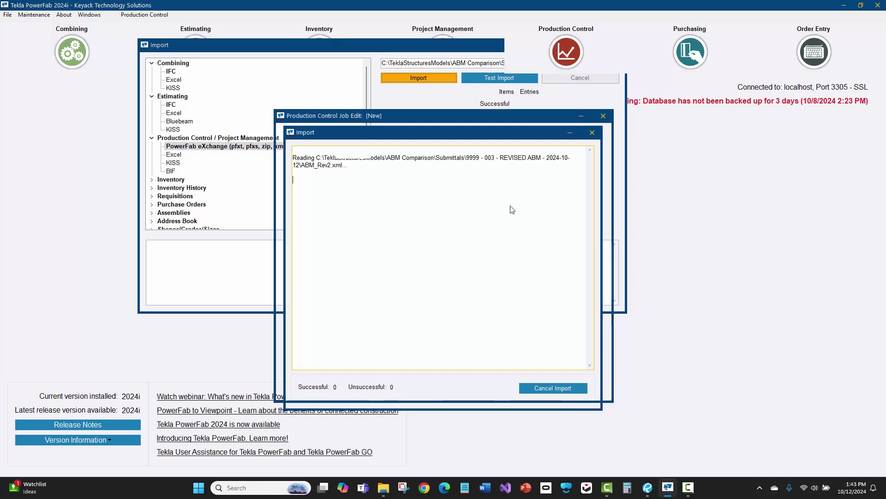
- Assign the import to the existing production control job Test_ABM_Import and import into it with the Add & Replace option
{"action": "left_click", "coordinate": [594, 155]}
{"action": "left_click", "coordinate": [492, 181]}
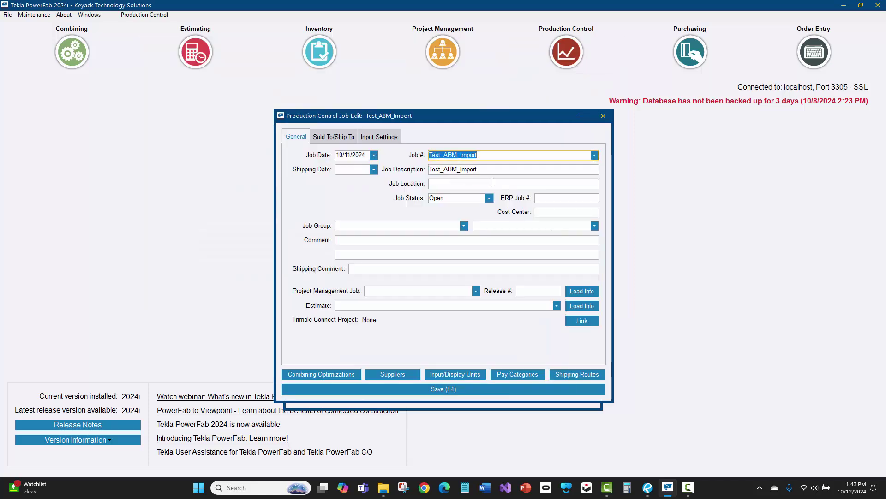
{"action": "left_click", "coordinate": [451, 388]}
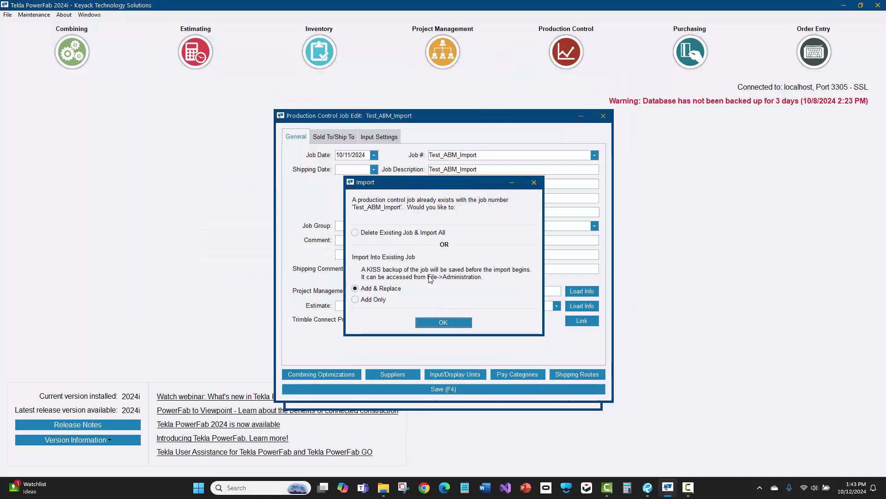
{"action": "left_click", "coordinate": [436, 321]}
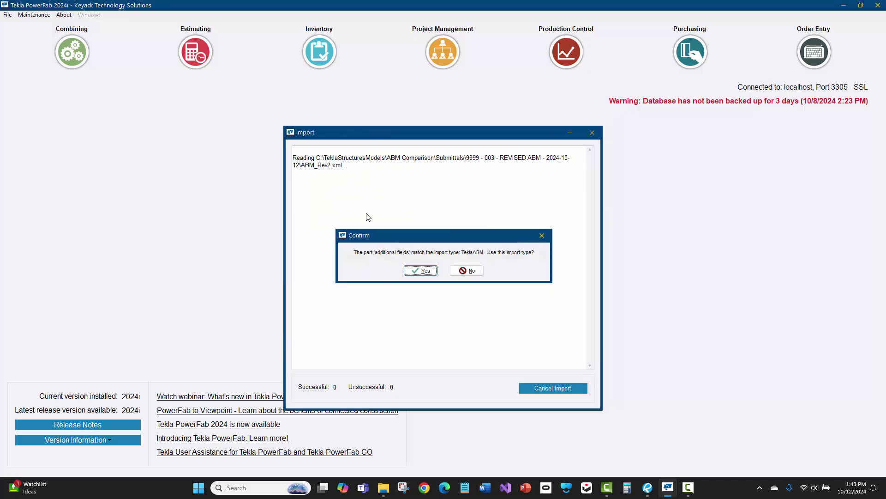
- Accept the TeklaABM import type, the Submittals CNC directory and the nc1 extension, and allow all listed drawing additions to complete the import
{"action": "left_click", "coordinate": [420, 273]}
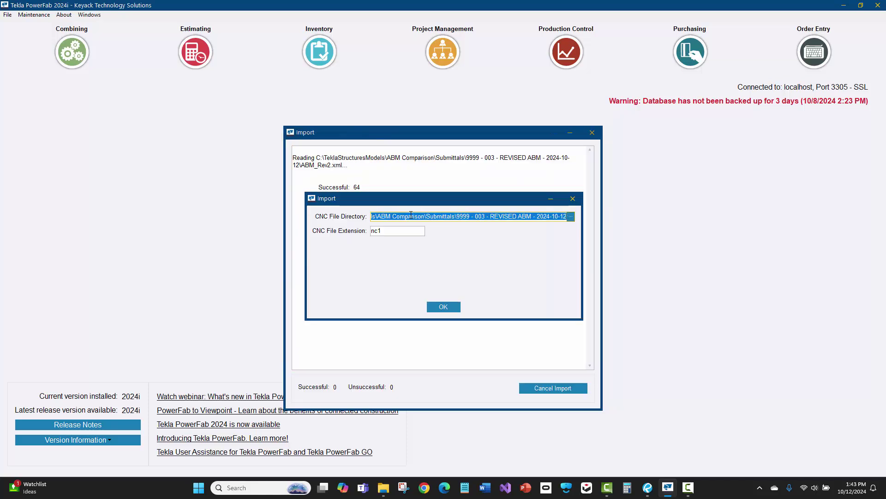
{"action": "left_click", "coordinate": [442, 307]}
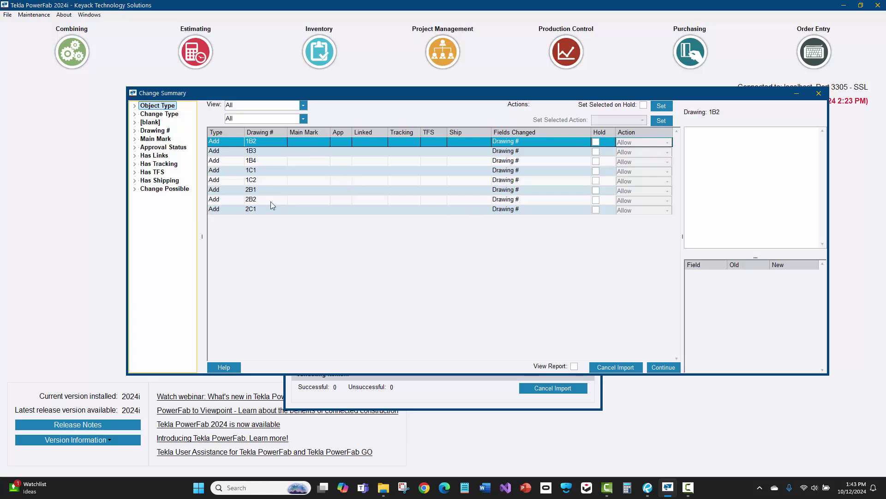
{"action": "left_click", "coordinate": [663, 368]}
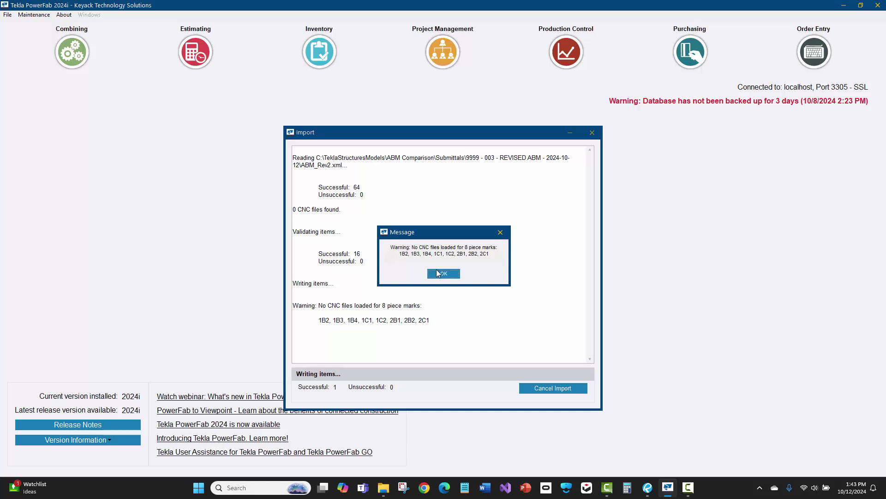
{"action": "left_click", "coordinate": [439, 273]}
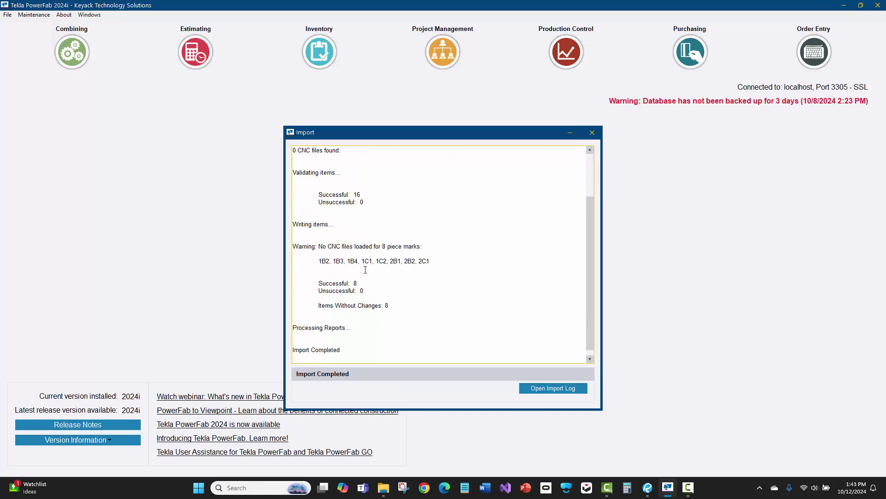
- Review and close the finished import log, and open the Test_ABM_Import job in Production Control
{"action": "scroll", "coordinate": [359, 217], "scroll_direction": "up", "scroll_amount": 5}
{"action": "scroll", "coordinate": [363, 233], "scroll_direction": "down", "scroll_amount": 5}
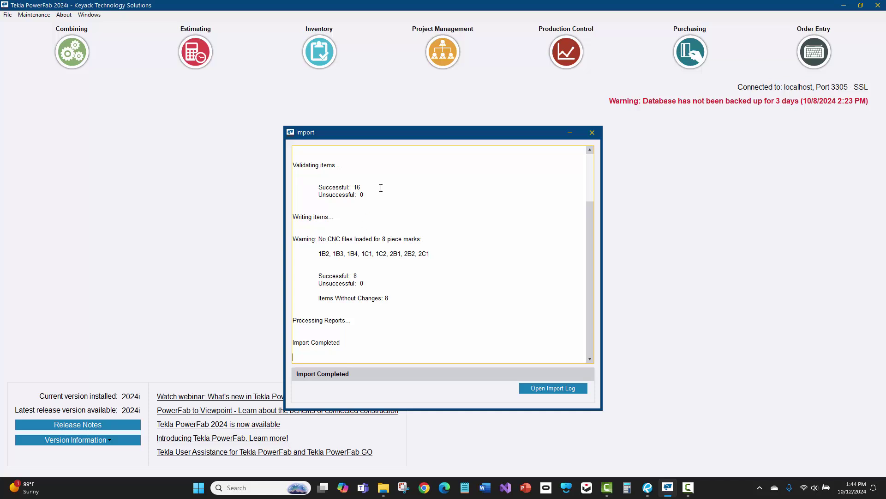
{"action": "left_click", "coordinate": [592, 132]}
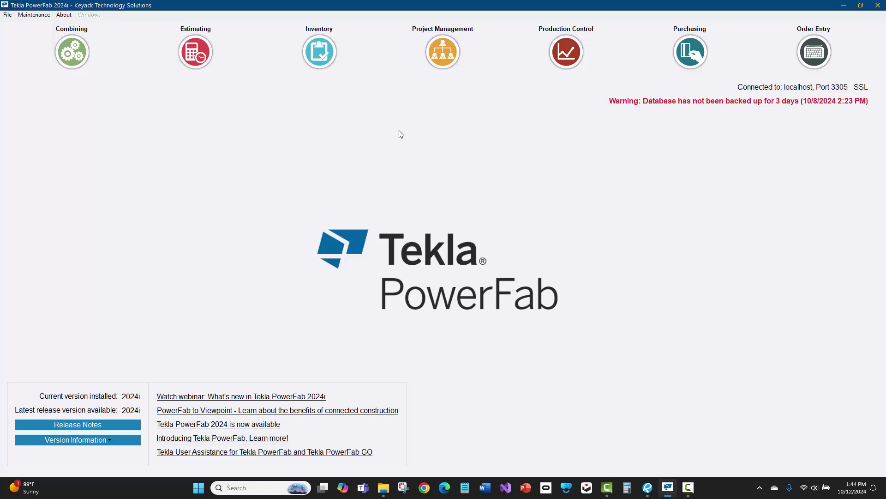
{"action": "left_click", "coordinate": [566, 52]}
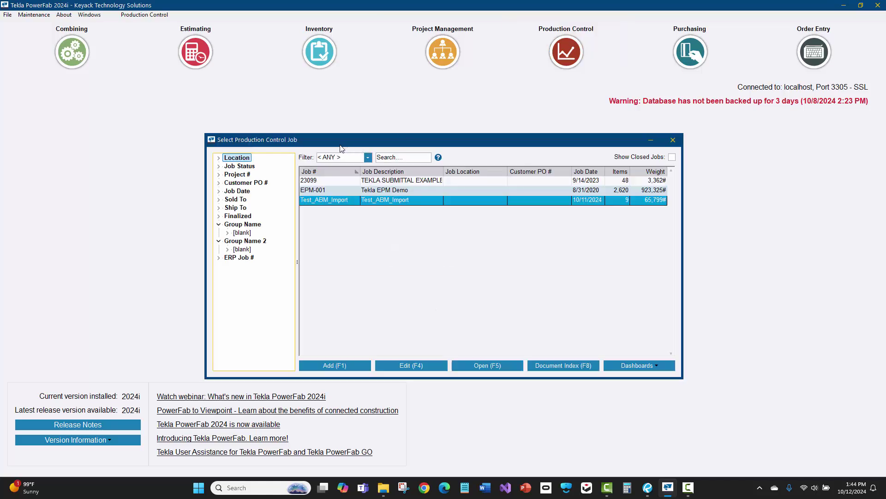
{"action": "double_click", "coordinate": [326, 200]}
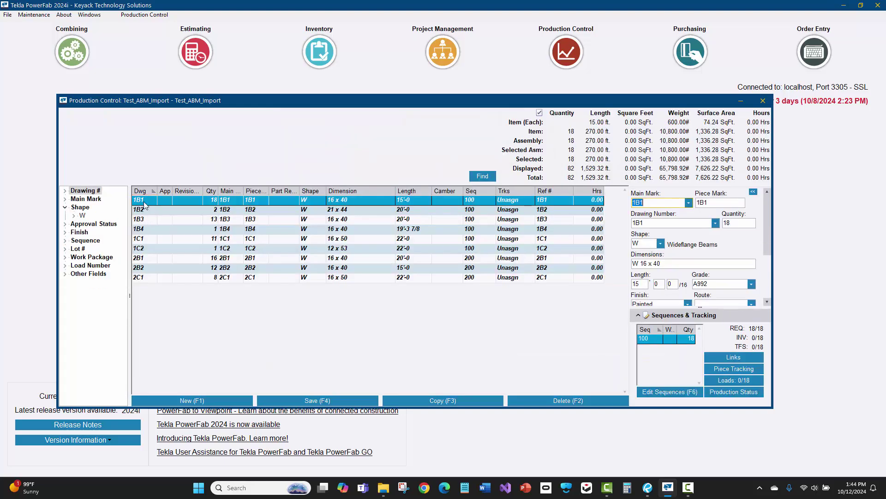